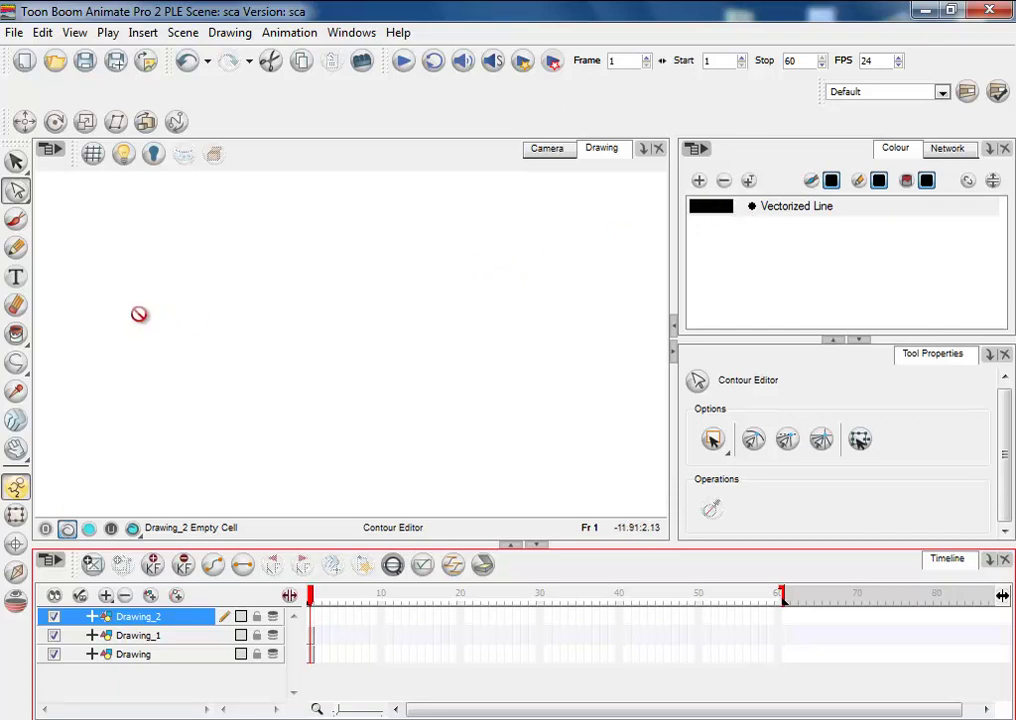
- Draw a rectangle near the middle of the Drawing_2 canvas with the Rectangle tool
{"action": "left_click", "coordinate": [18, 362]}
{"action": "left_click", "coordinate": [84, 394]}
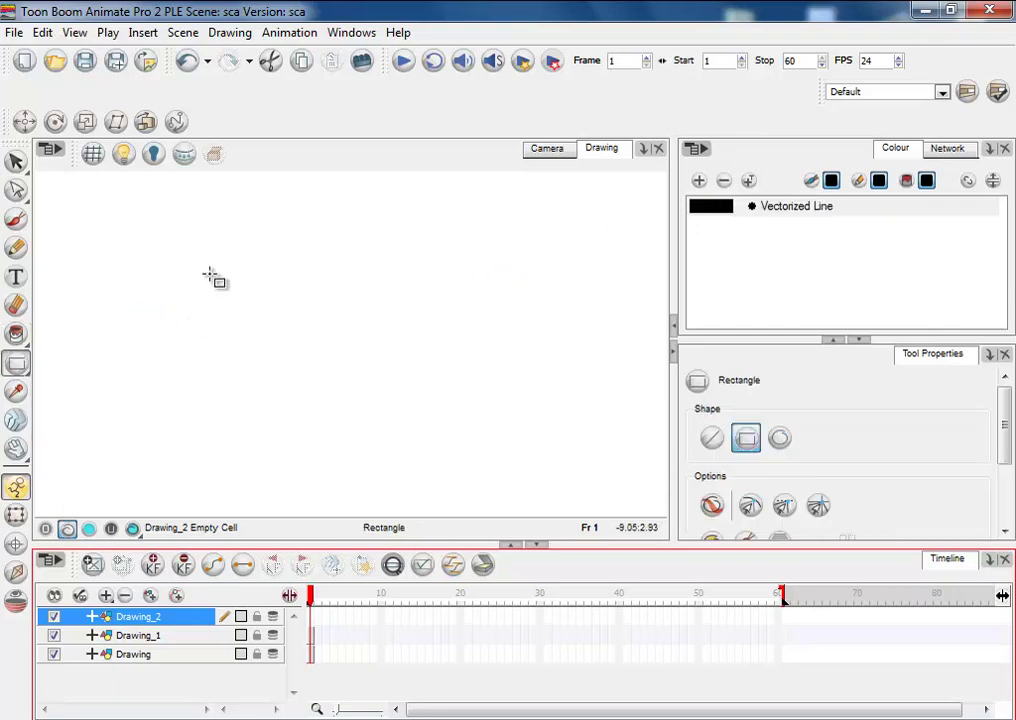
{"action": "left_click_drag", "start_coordinate": [210, 250], "coordinate": [431, 396]}
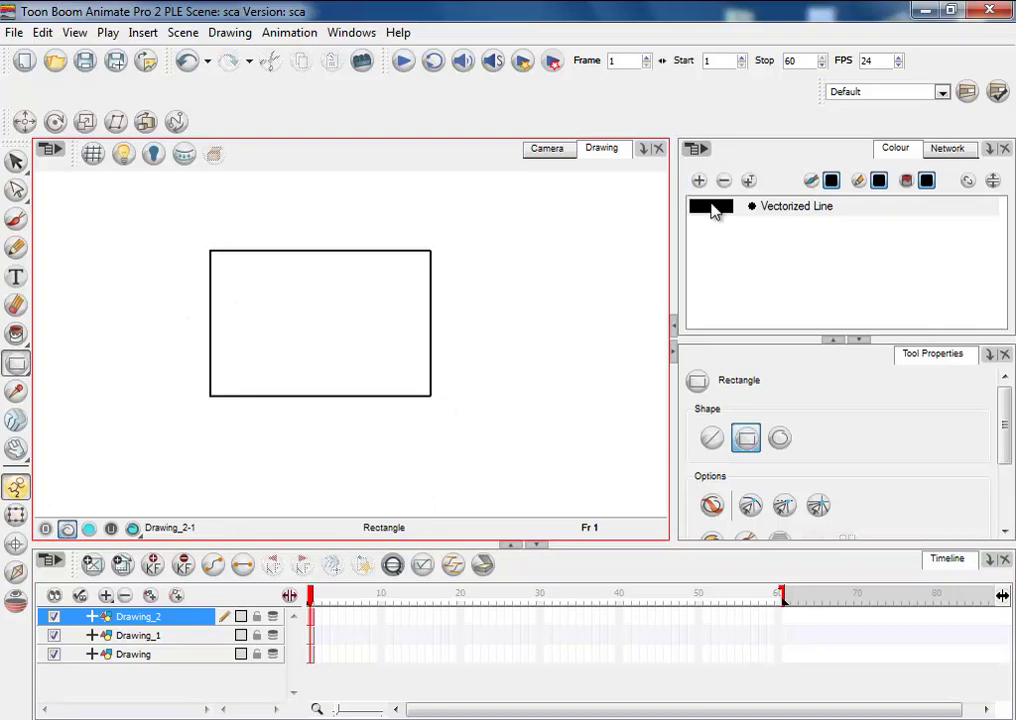
- Add a new colour swatch to the palette and set it to a bright red
{"action": "left_click", "coordinate": [713, 208]}
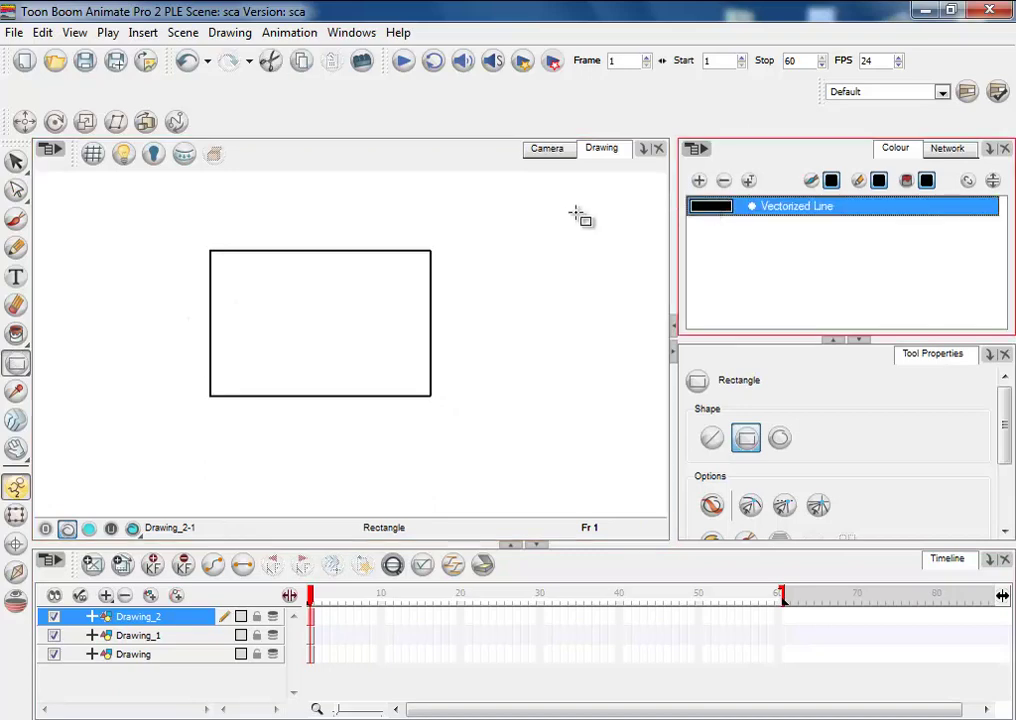
{"action": "left_click", "coordinate": [700, 181]}
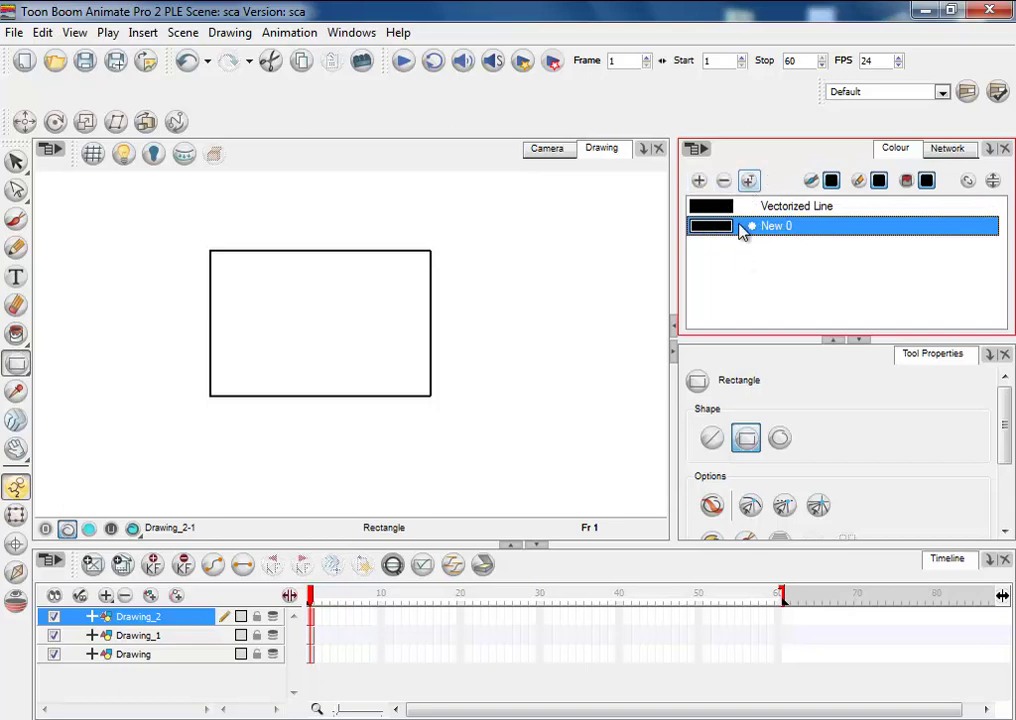
{"action": "double_click", "coordinate": [710, 226]}
{"action": "left_click", "coordinate": [605, 258]}
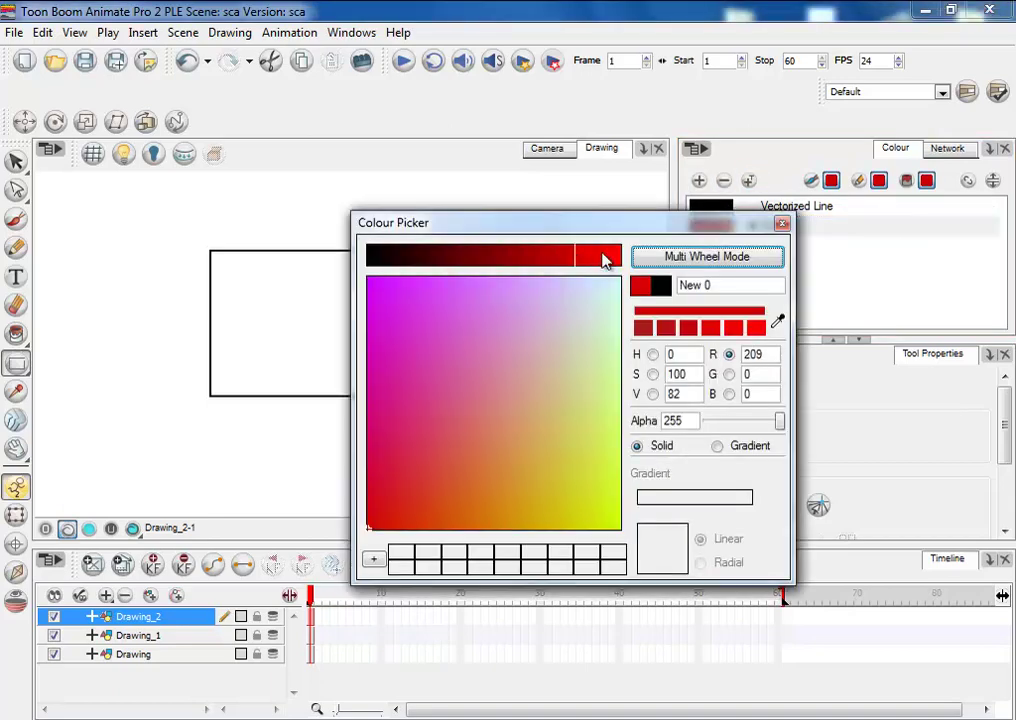
{"action": "left_click", "coordinate": [612, 256]}
{"action": "left_click", "coordinate": [782, 224]}
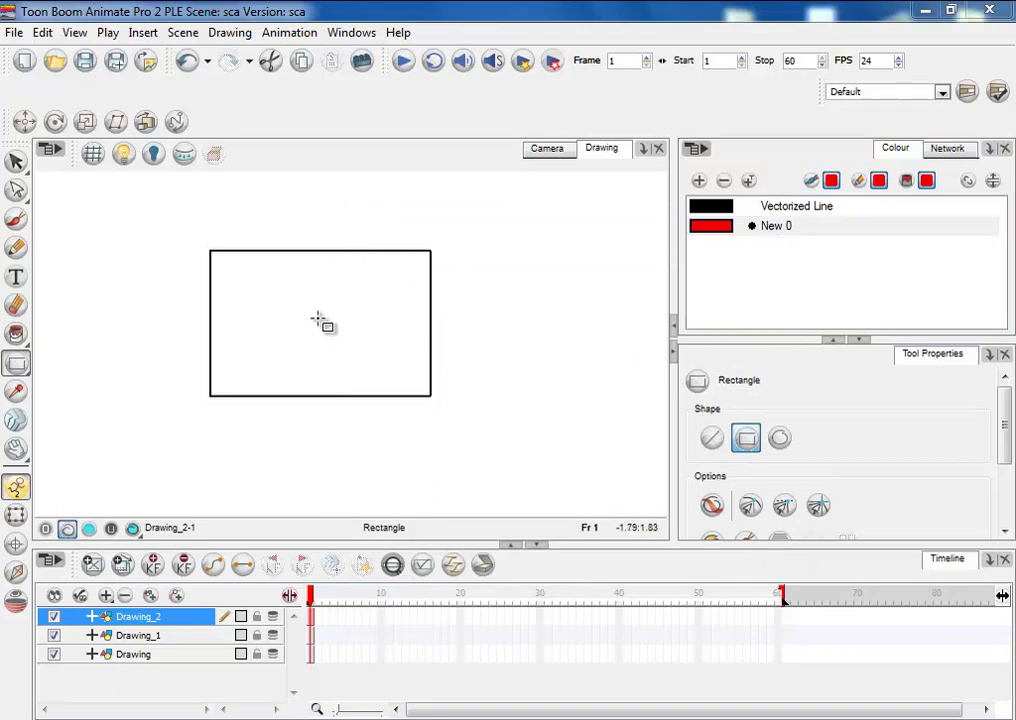
- Paint the rectangle's interior with the New 0 swatch and recolour that swatch to pink (R 236, G 99, B 234)
{"action": "left_click", "coordinate": [18, 334]}
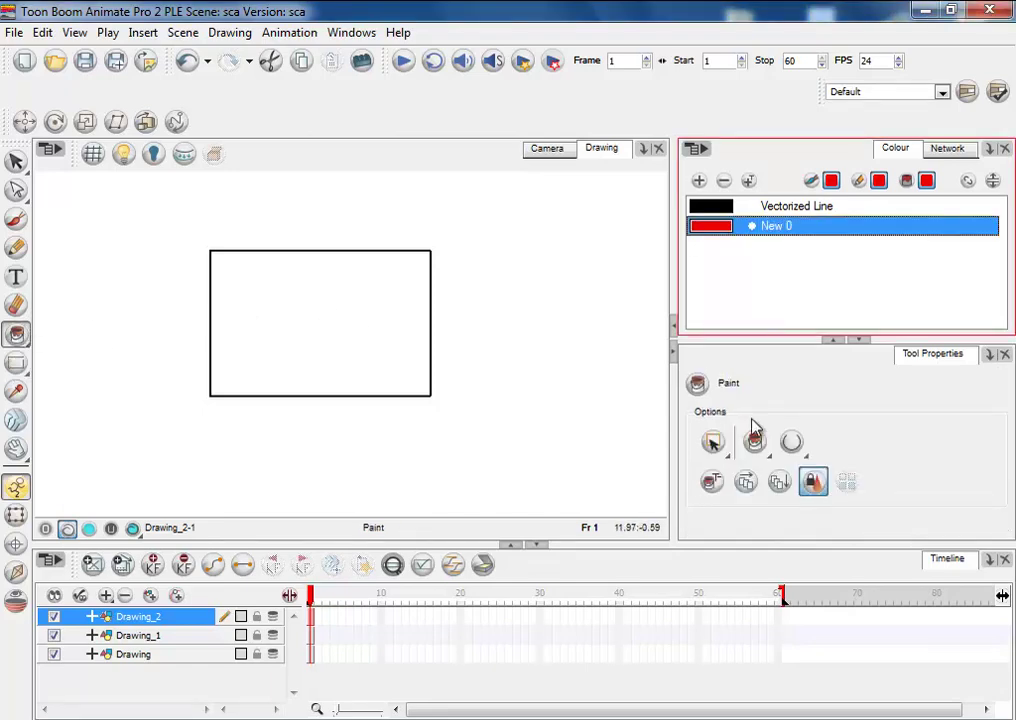
{"action": "left_click", "coordinate": [328, 310]}
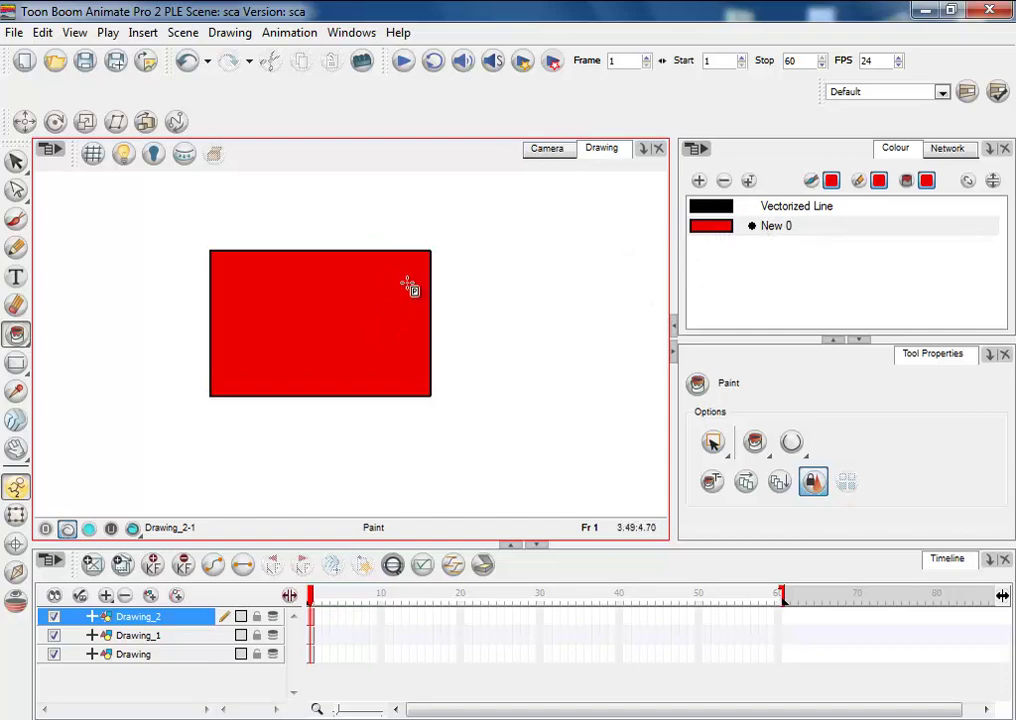
{"action": "double_click", "coordinate": [707, 231]}
{"action": "left_click", "coordinate": [465, 297]}
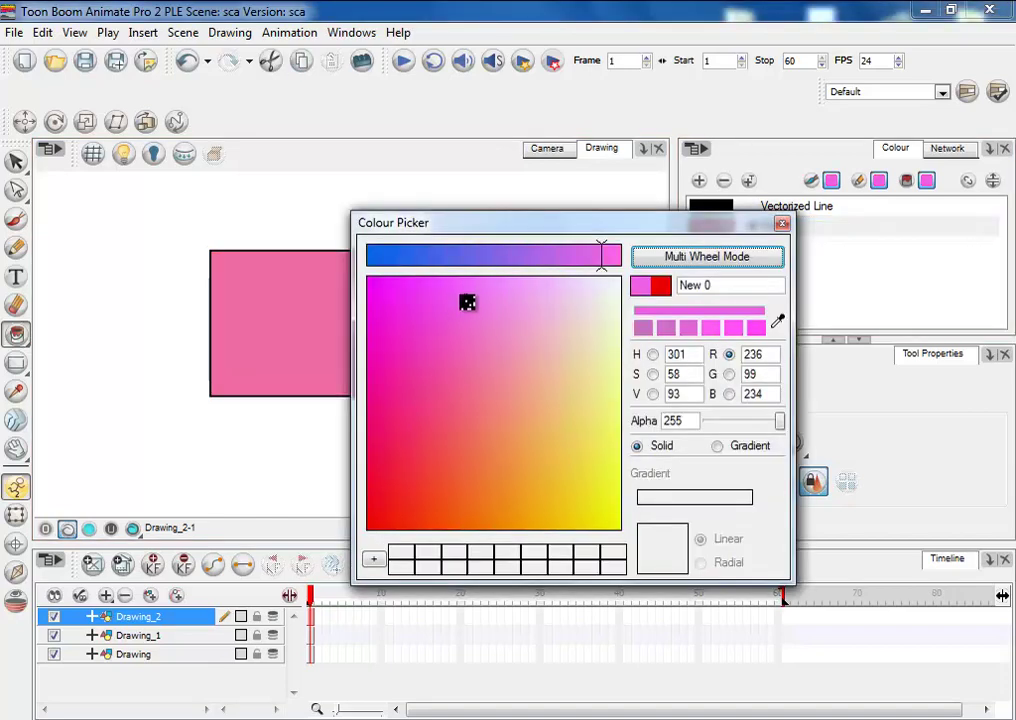
{"action": "left_click", "coordinate": [782, 223]}
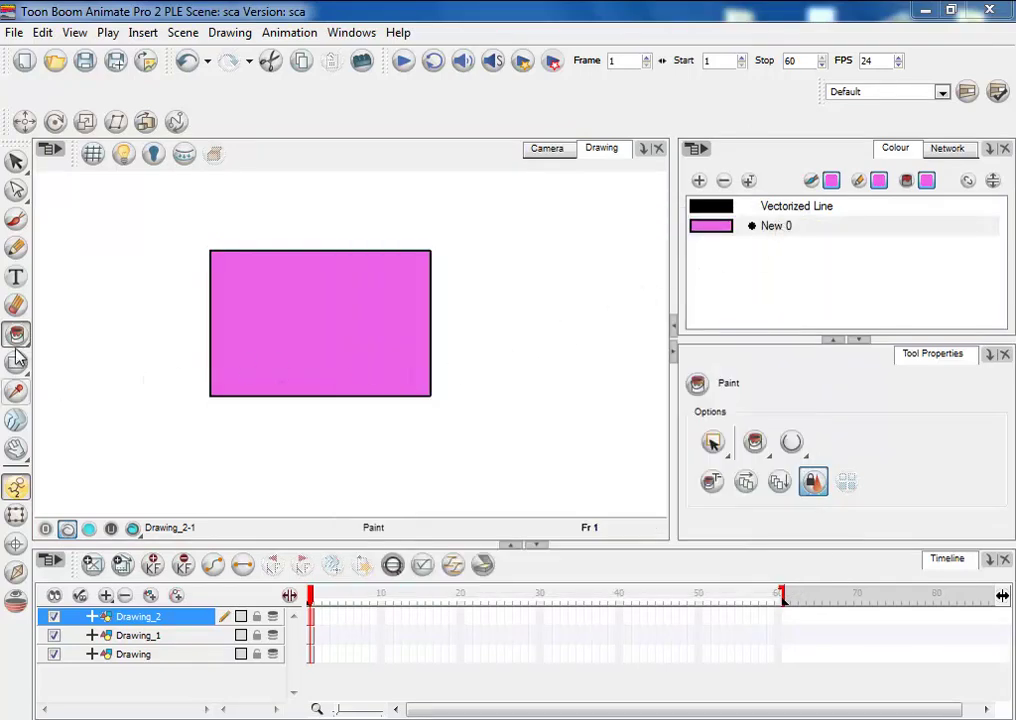
- Draw a narrow pink-outlined ellipse beside the rectangle and paint its interior with the black Vectorized Line swatch
{"action": "left_click_drag", "start_coordinate": [16, 363], "coordinate": [80, 420]}
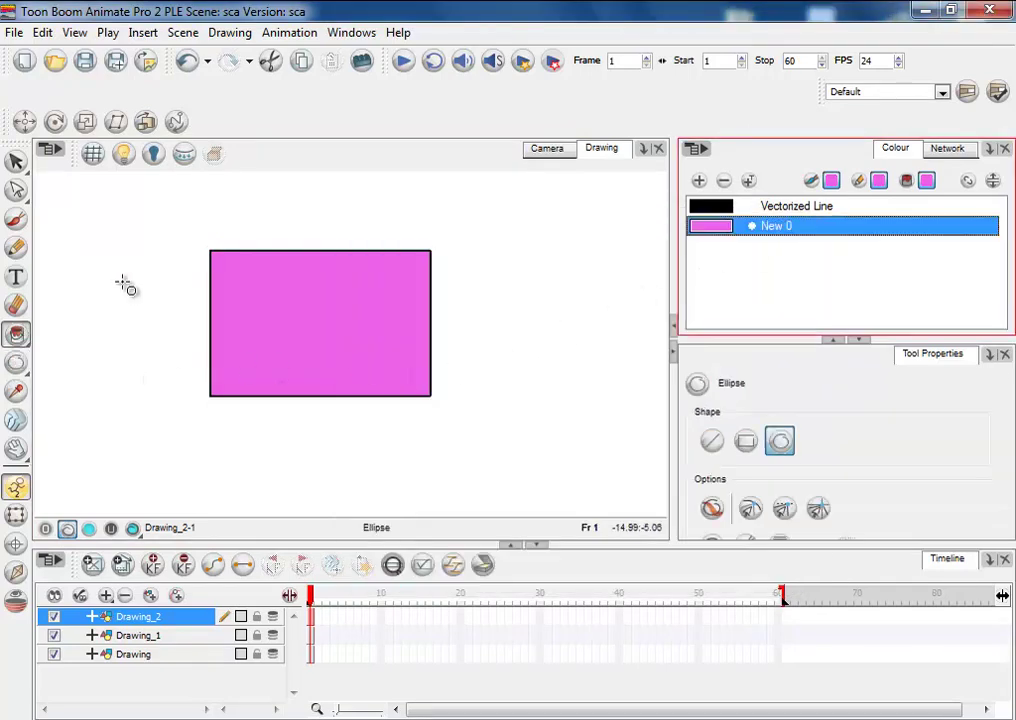
{"action": "left_click_drag", "start_coordinate": [120, 262], "coordinate": [186, 369]}
{"action": "left_click", "coordinate": [712, 206]}
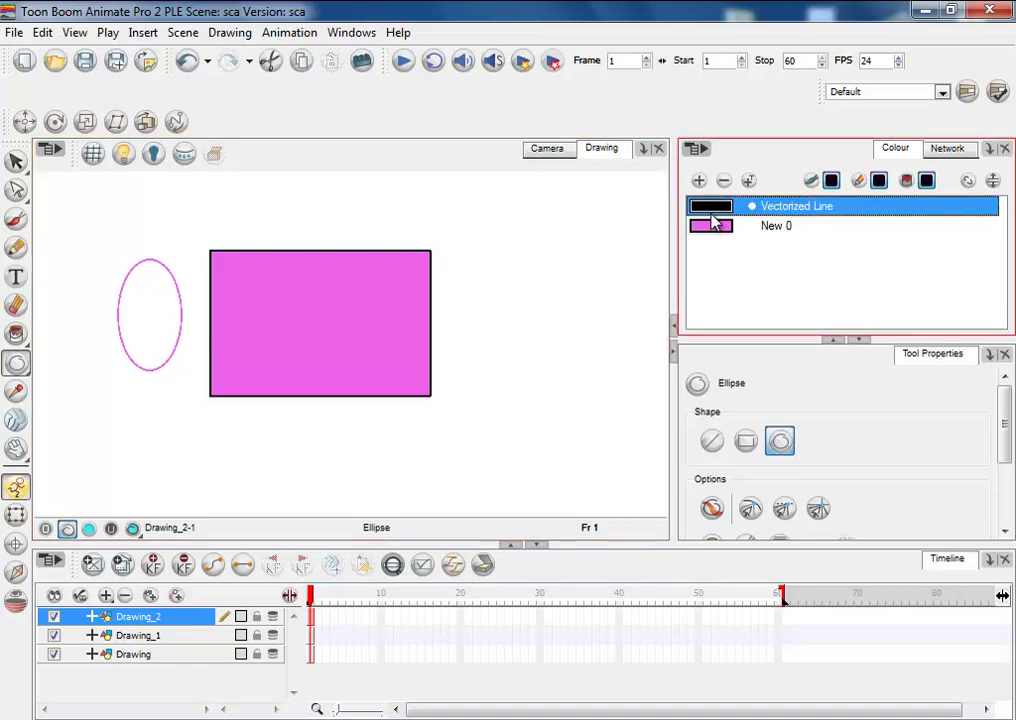
{"action": "key", "text": "alt+i"}
{"action": "left_click", "coordinate": [142, 312]}
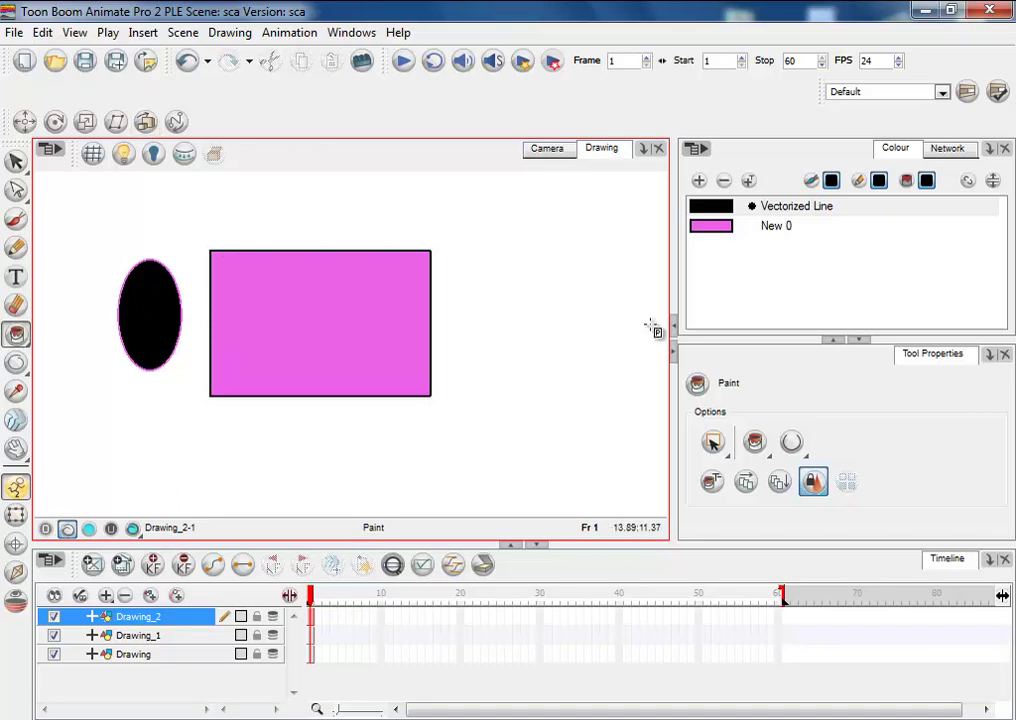
- Rename the Vectorized Line swatch to "circle"
{"action": "left_click", "coordinate": [799, 213]}
{"action": "double_click", "coordinate": [799, 213]}
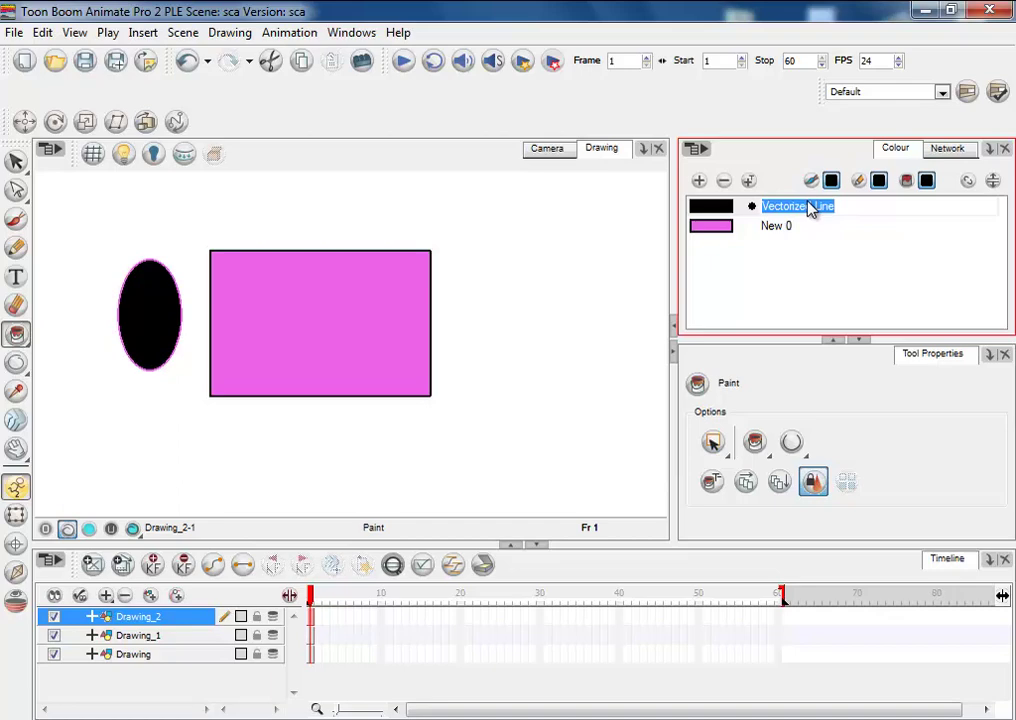
{"action": "type", "text": "daa"}
{"action": "key", "text": "BackSpace"}
{"action": "key", "text": "BackSpace"}
{"action": "key", "text": "BackSpace"}
{"action": "key", "text": "BackSpace"}
{"action": "key", "text": "BackSpace"}
{"action": "type", "text": "cir"}
- Rename the New 0 swatch to "rec" and keep it as the selected colour
{"action": "left_click", "coordinate": [783, 230]}
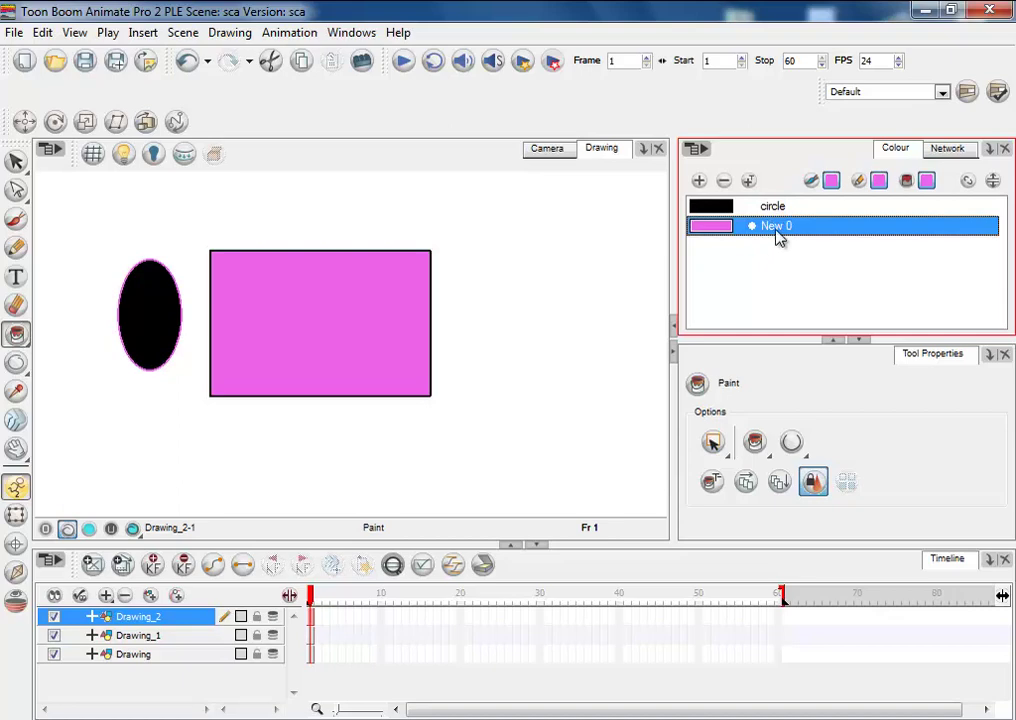
{"action": "double_click", "coordinate": [754, 236]}
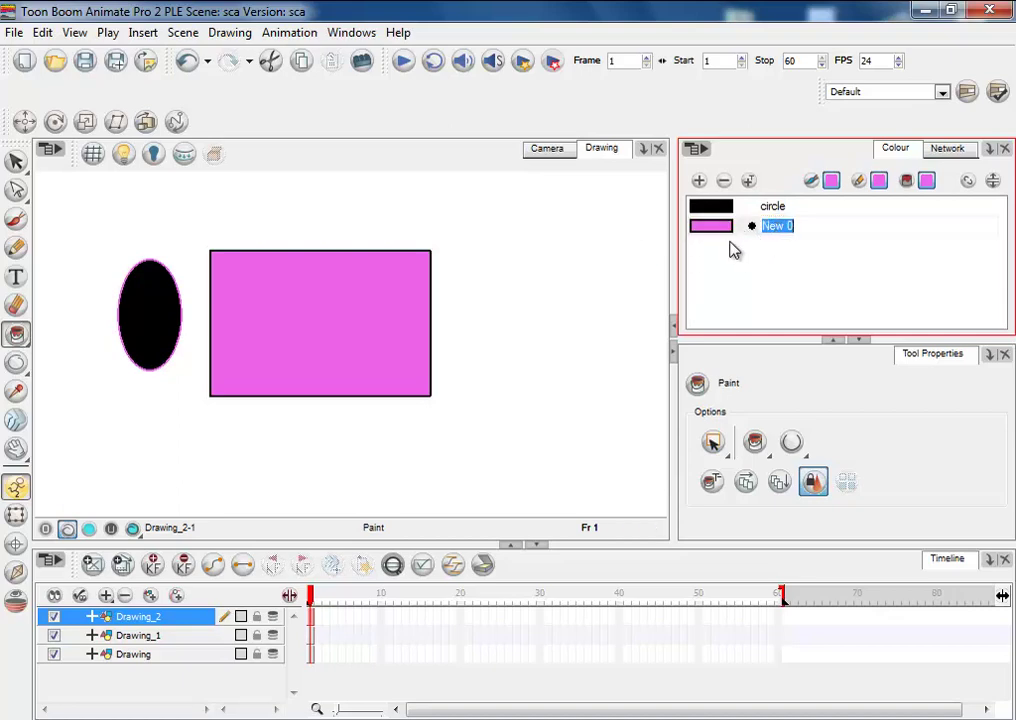
{"action": "type", "text": "rec"}
{"action": "key", "text": "shift+Tab"}
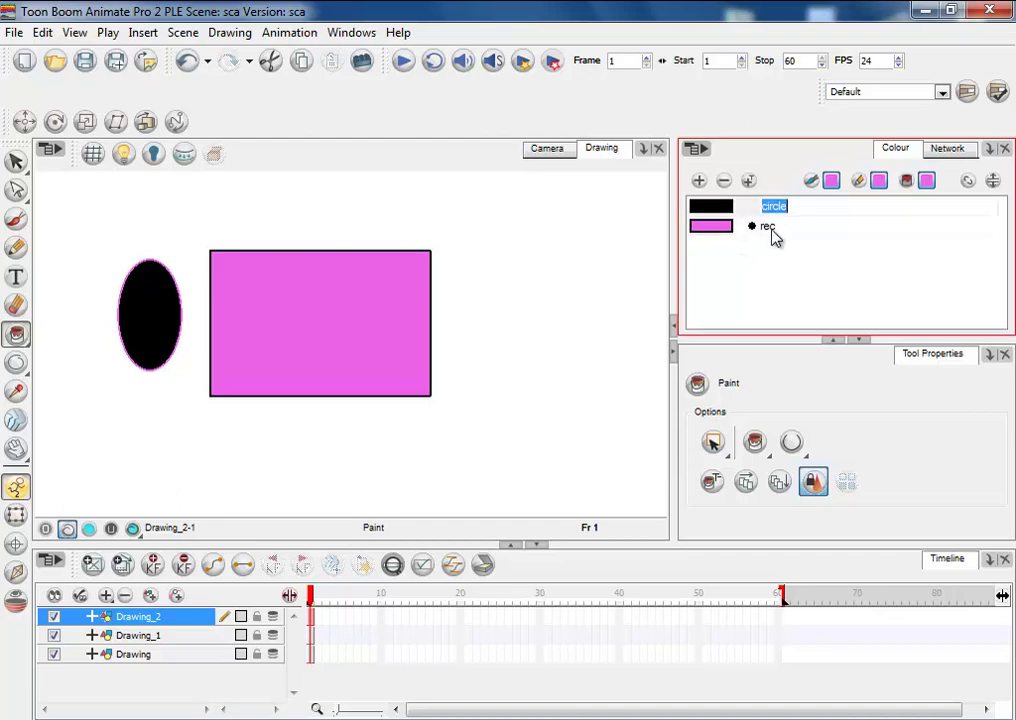
{"action": "left_click", "coordinate": [773, 236]}
{"action": "key", "text": "Up"}
{"action": "key", "text": "Down"}
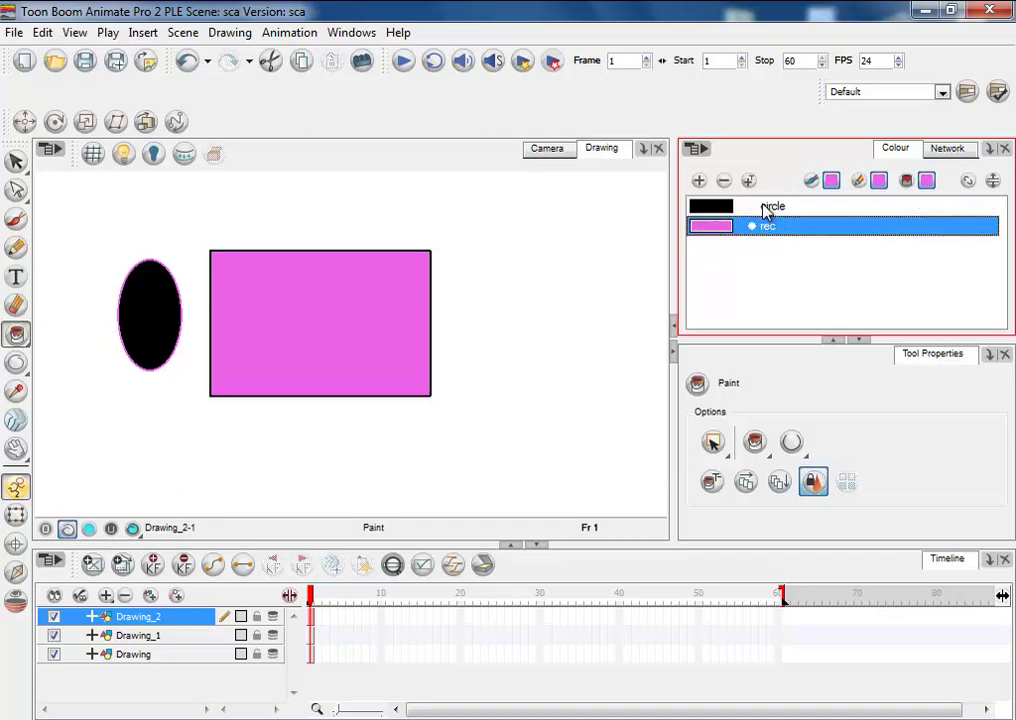
- Select the circle swatch and recolour it to red (R 231, G 0, B 0)
{"action": "left_click", "coordinate": [766, 211]}
{"action": "left_click", "coordinate": [750, 270]}
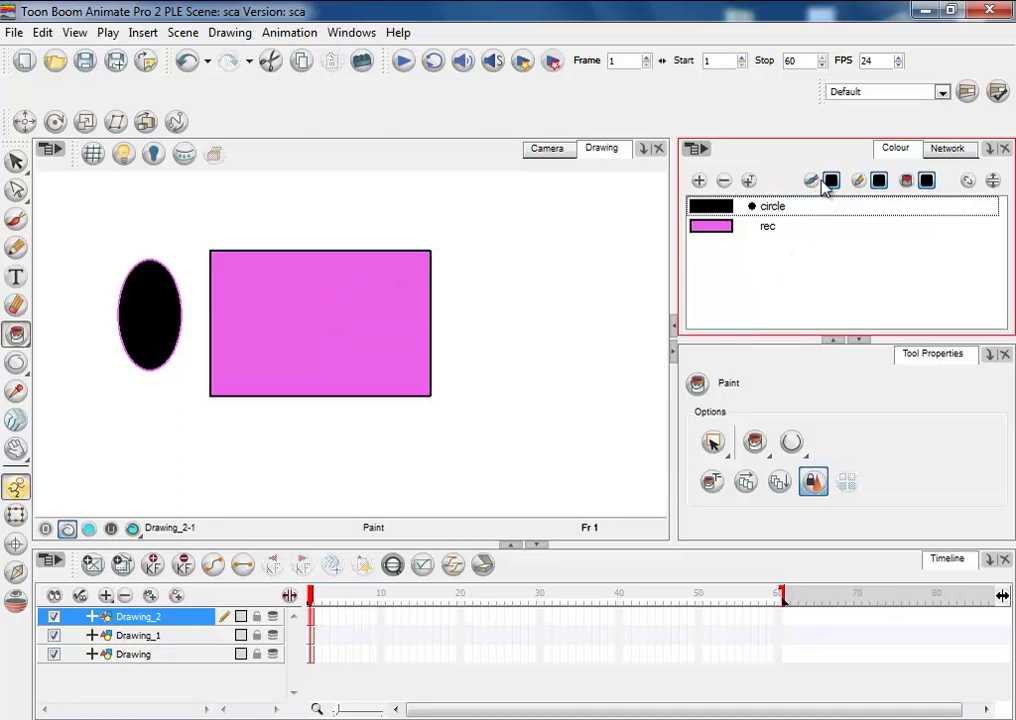
{"action": "left_click", "coordinate": [16, 363]}
{"action": "left_click", "coordinate": [864, 206]}
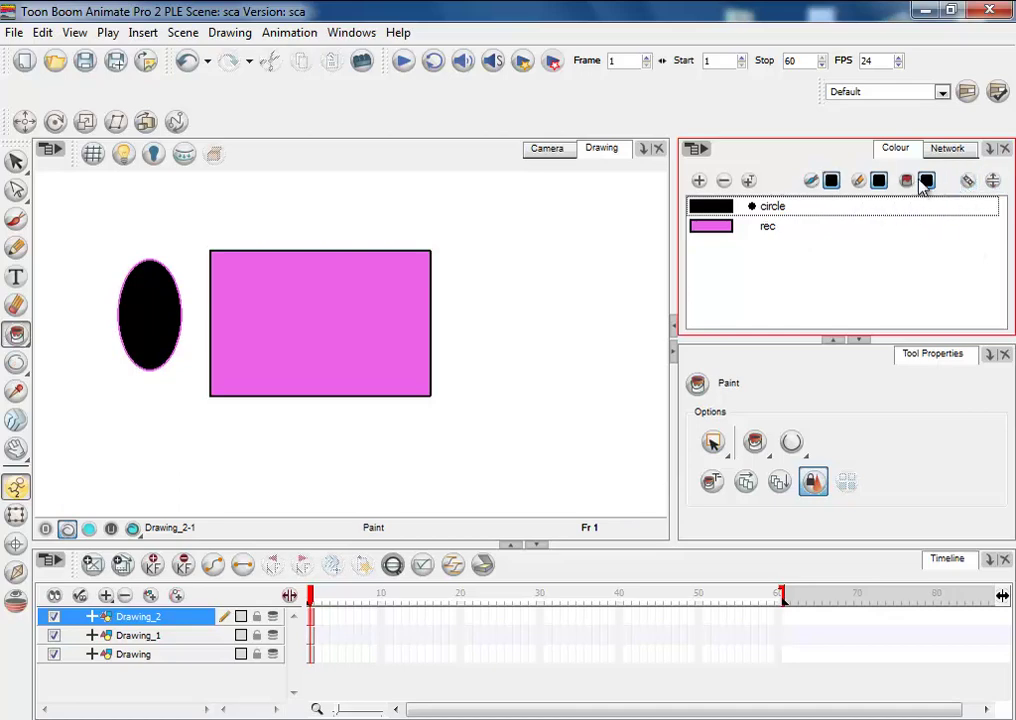
{"action": "double_click", "coordinate": [715, 210]}
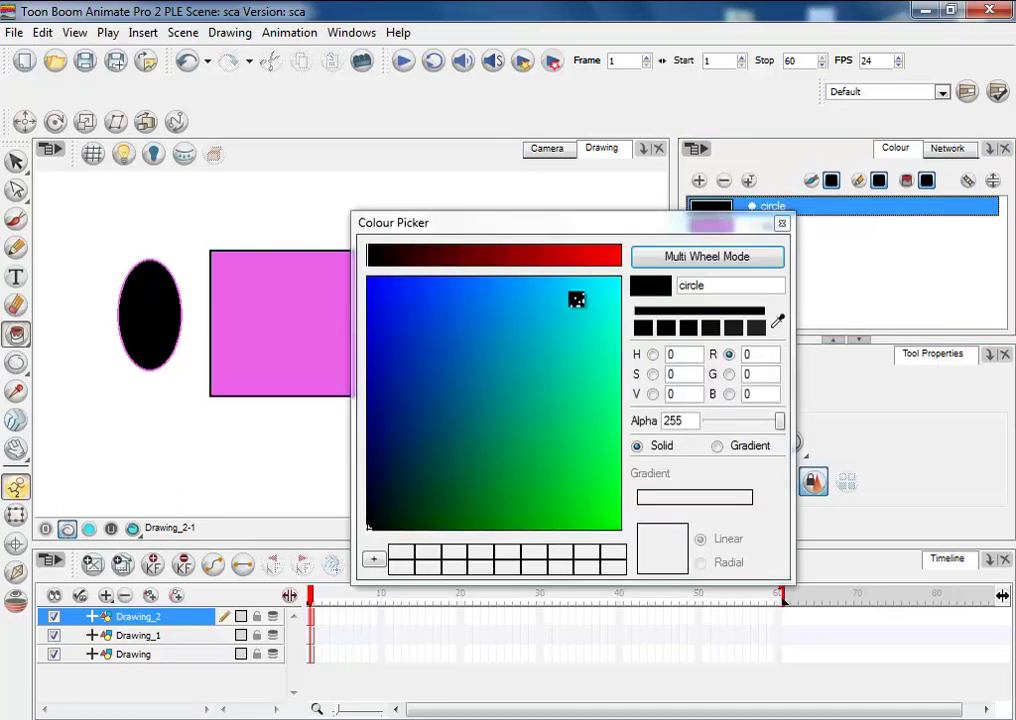
{"action": "left_click_drag", "start_coordinate": [623, 229], "coordinate": [522, 264]}
{"action": "left_click", "coordinate": [508, 284]}
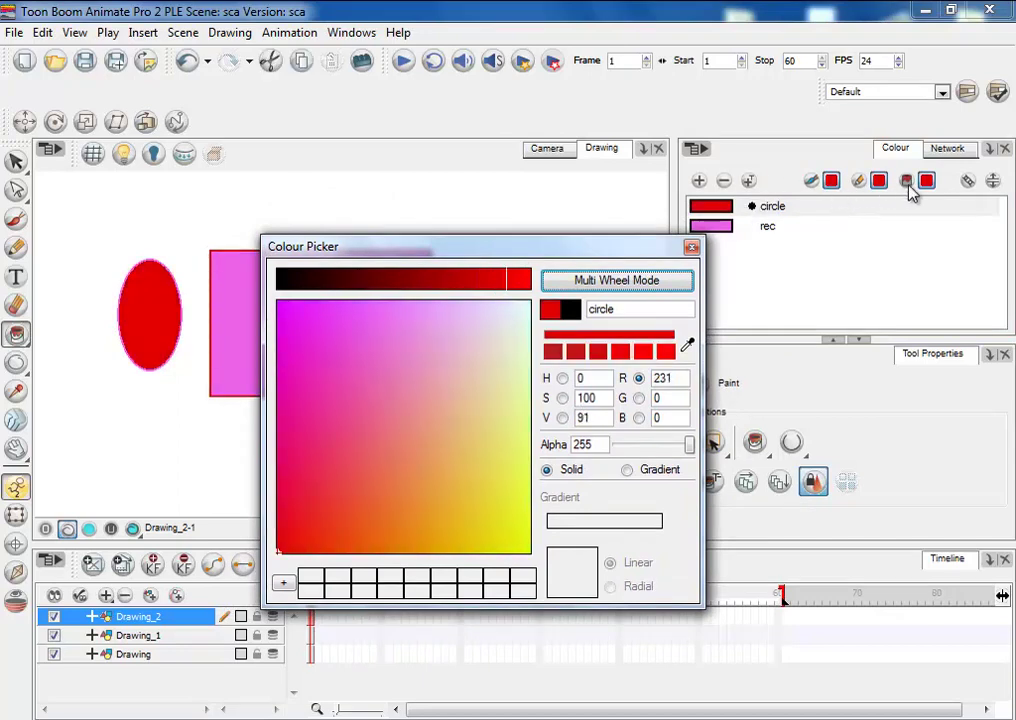
{"action": "left_click", "coordinate": [692, 246]}
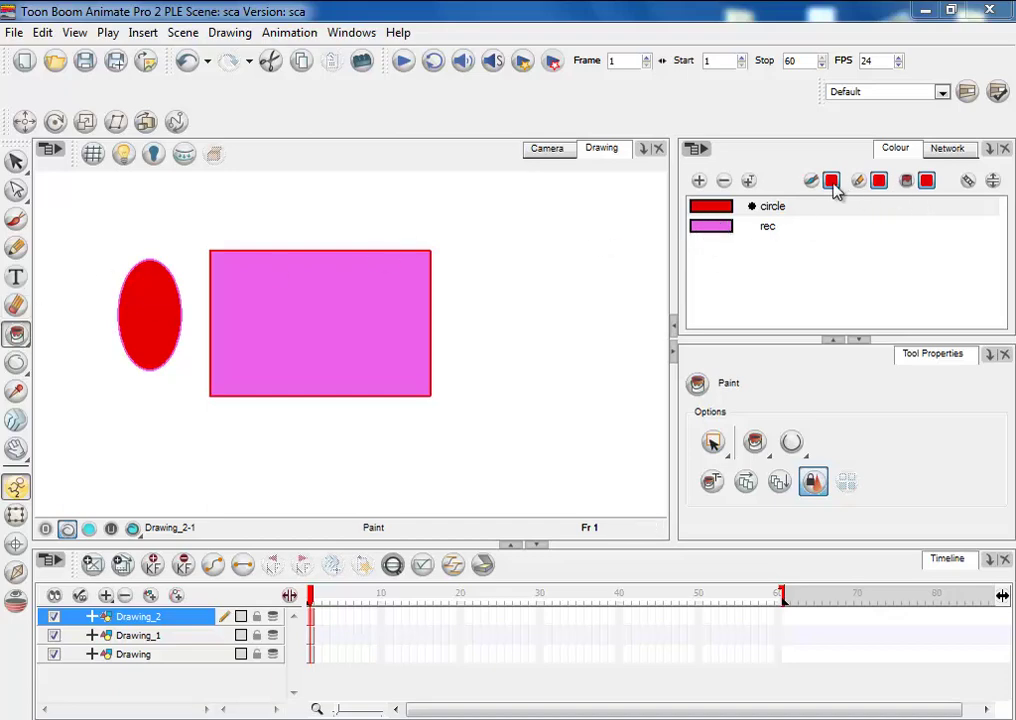
- Draw a test ellipse in the empty area beside the rectangle using the rec swatch and undo it
{"action": "left_click", "coordinate": [729, 228]}
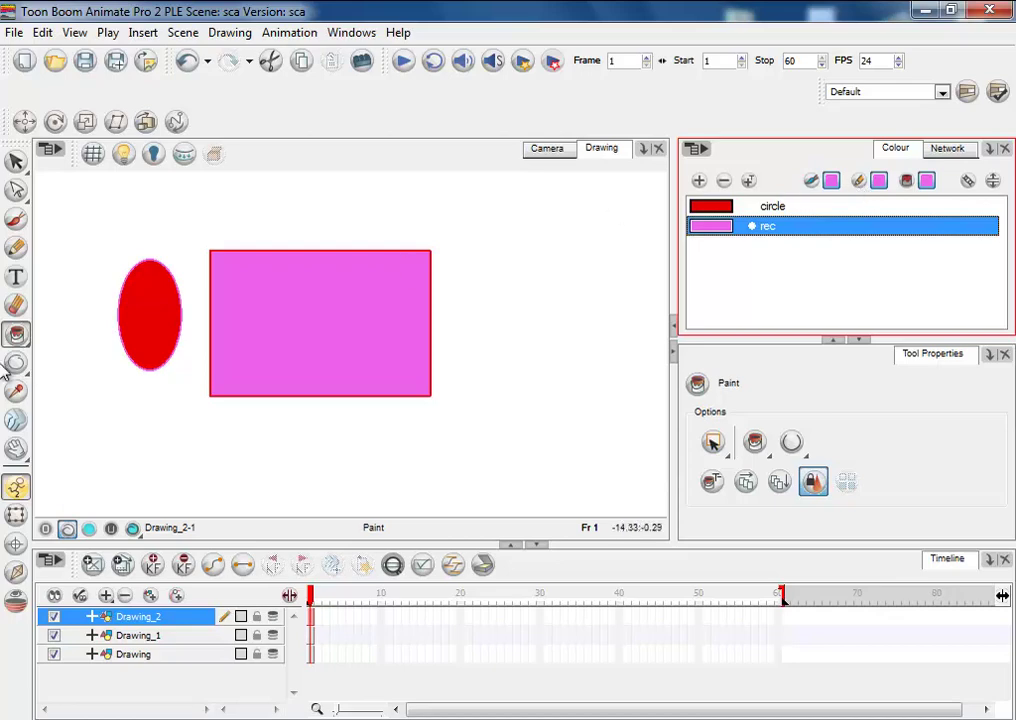
{"action": "left_click_drag", "start_coordinate": [16, 362], "coordinate": [78, 422]}
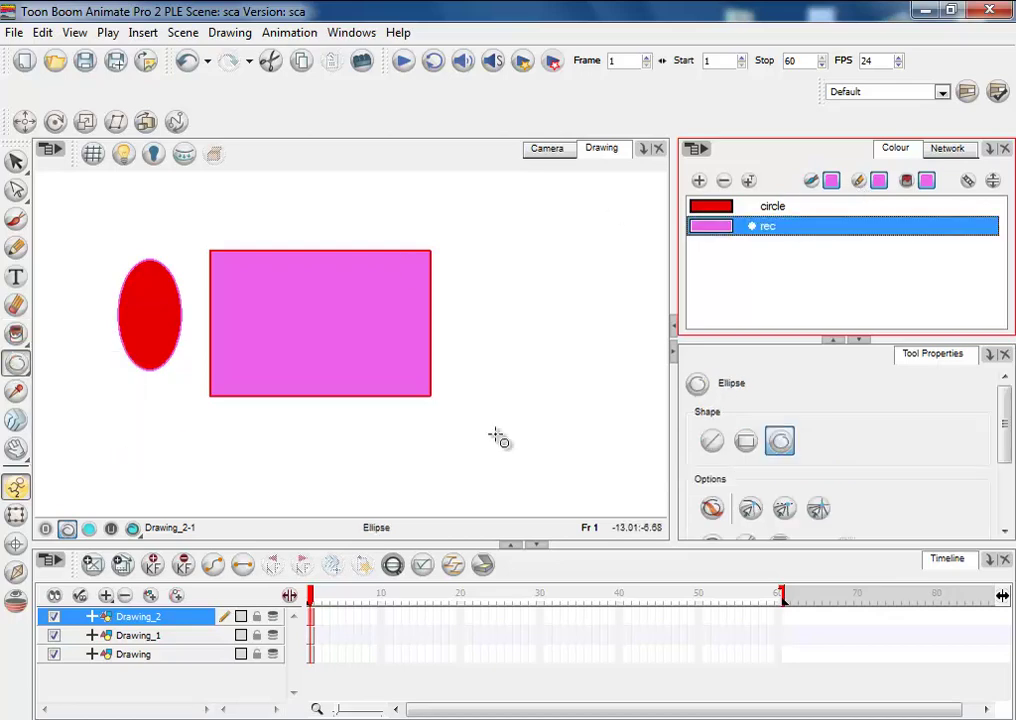
{"action": "left_click_drag", "start_coordinate": [491, 242], "coordinate": [614, 394]}
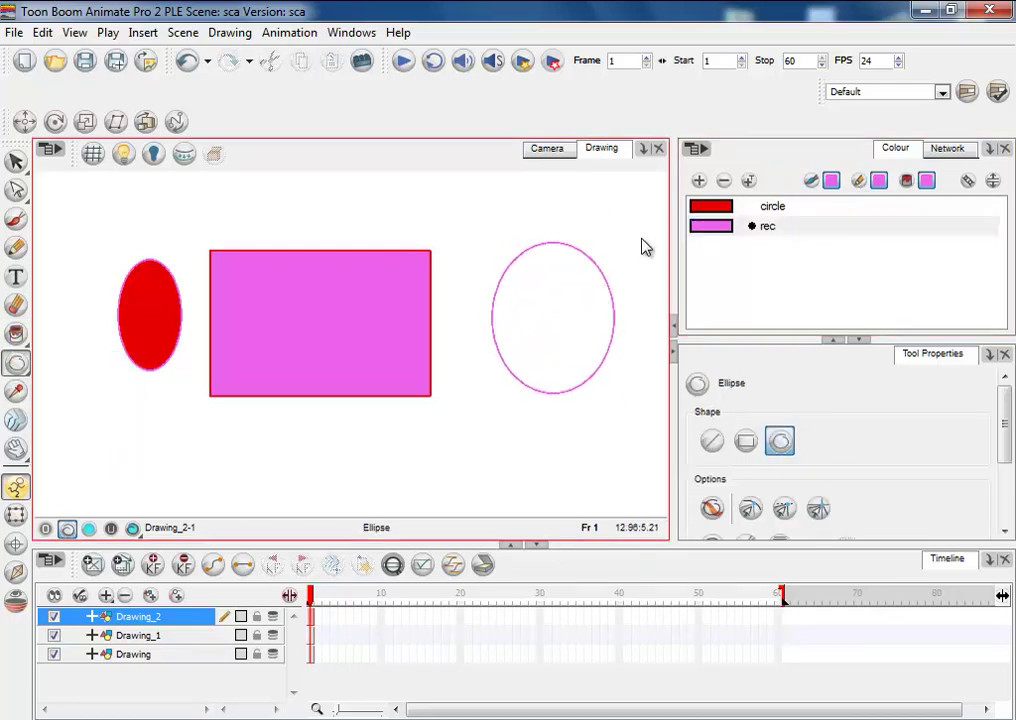
{"action": "key", "text": "ctrl+z"}
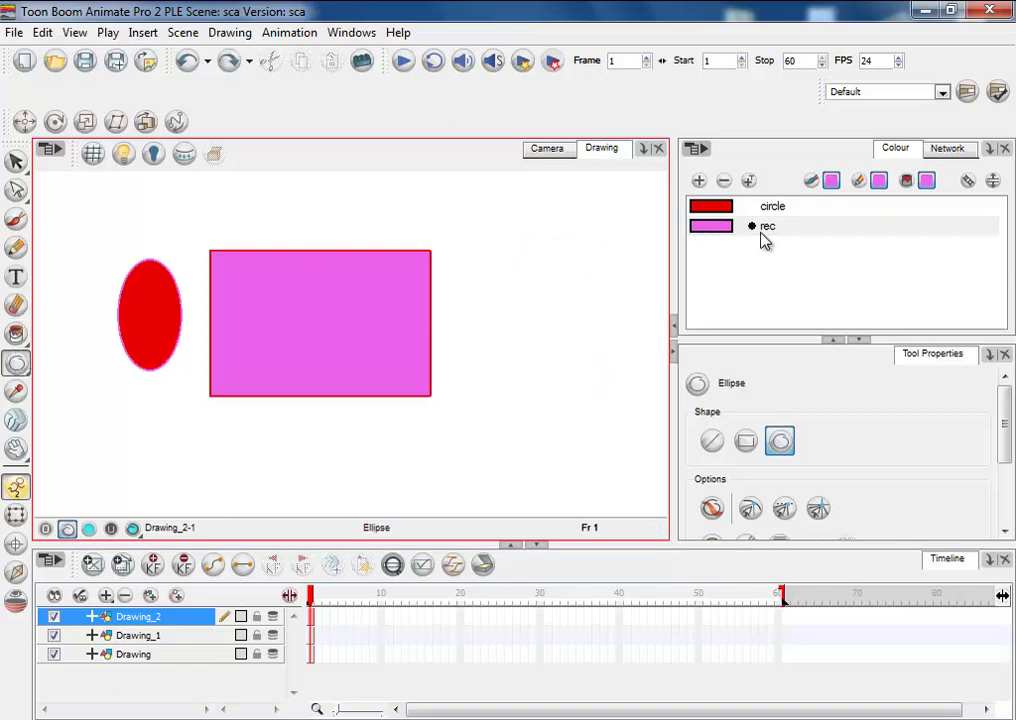
- Draw a test circle outline with the circle swatch in the empty area beside the rectangle and undo it
{"action": "left_click", "coordinate": [716, 205]}
{"action": "left_click_drag", "start_coordinate": [494, 246], "coordinate": [617, 404]}
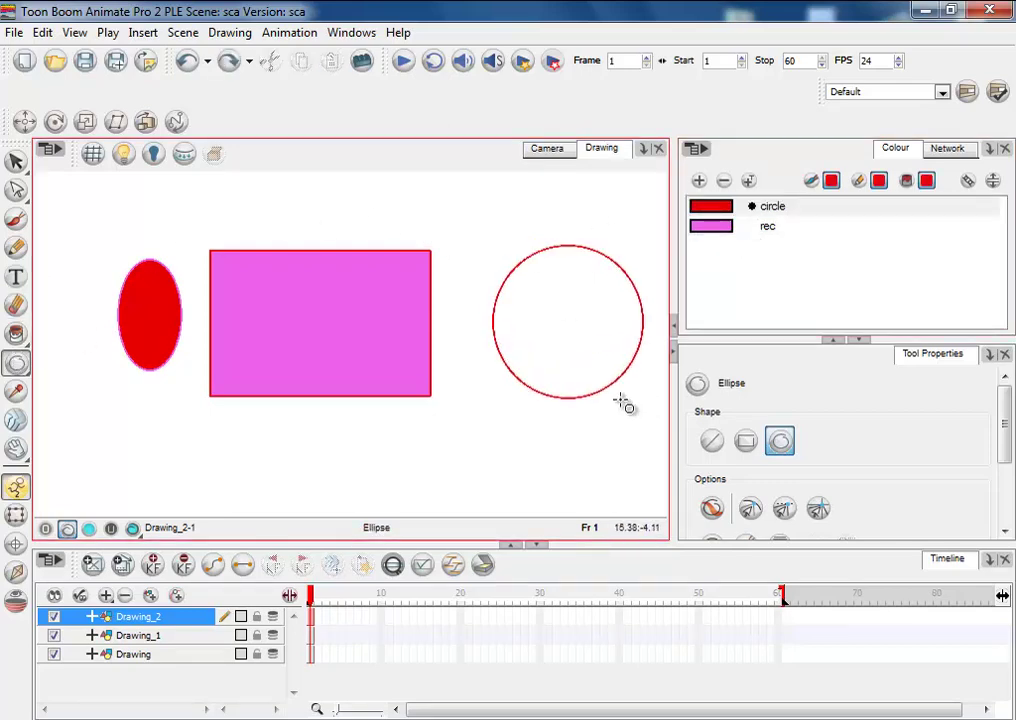
{"action": "key", "text": "ctrl+z"}
- Draw another pink ellipse outline with the rec swatch, reselect the circle swatch, and undo the ellipse
{"action": "left_click", "coordinate": [712, 226]}
{"action": "left_click_drag", "start_coordinate": [476, 219], "coordinate": [610, 388]}
{"action": "left_click", "coordinate": [716, 208]}
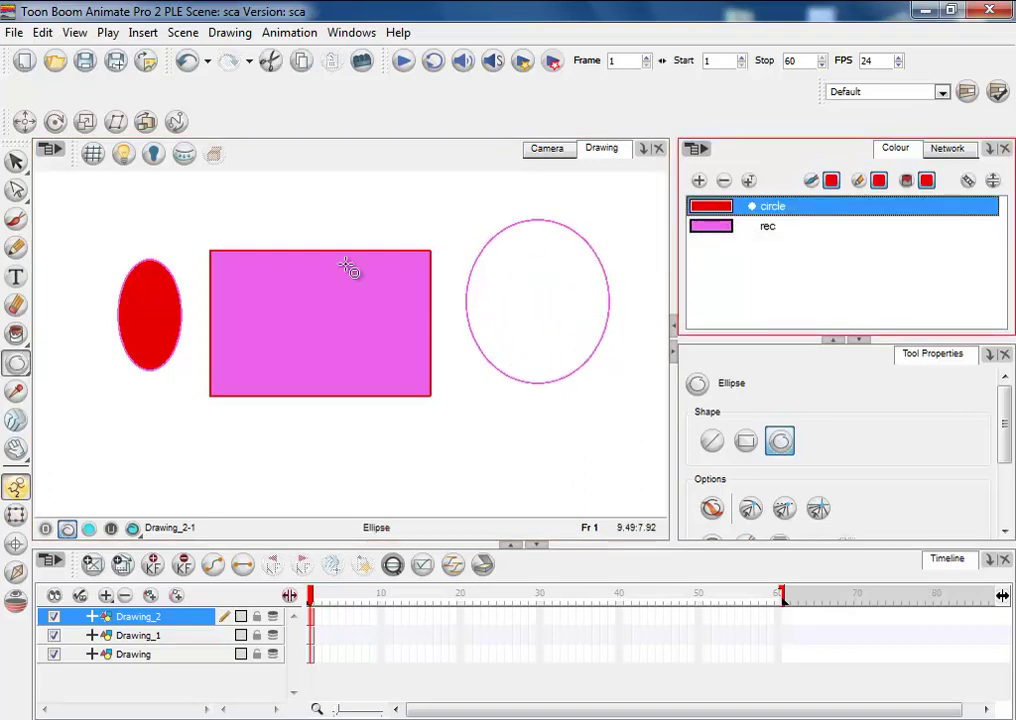
{"action": "key", "text": "ctrl+z"}
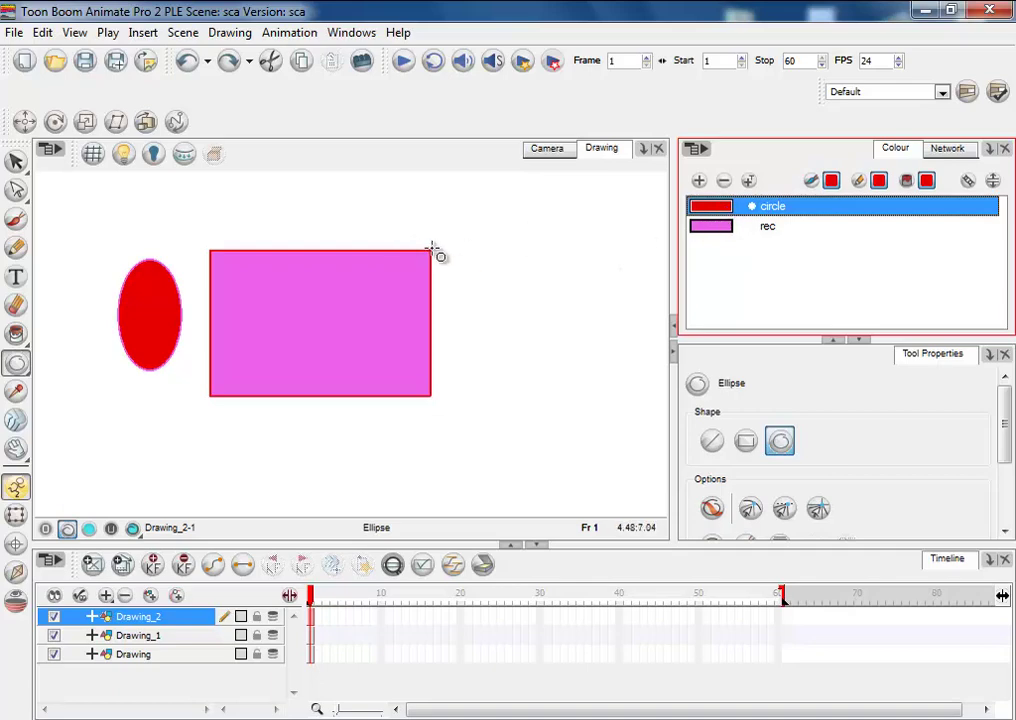
- Try magenta and blue (R 0, G 0, B 255) on the circle swatch and set it to black
{"action": "double_click", "coordinate": [705, 207]}
{"action": "left_click_drag", "start_coordinate": [442, 358], "coordinate": [287, 281]}
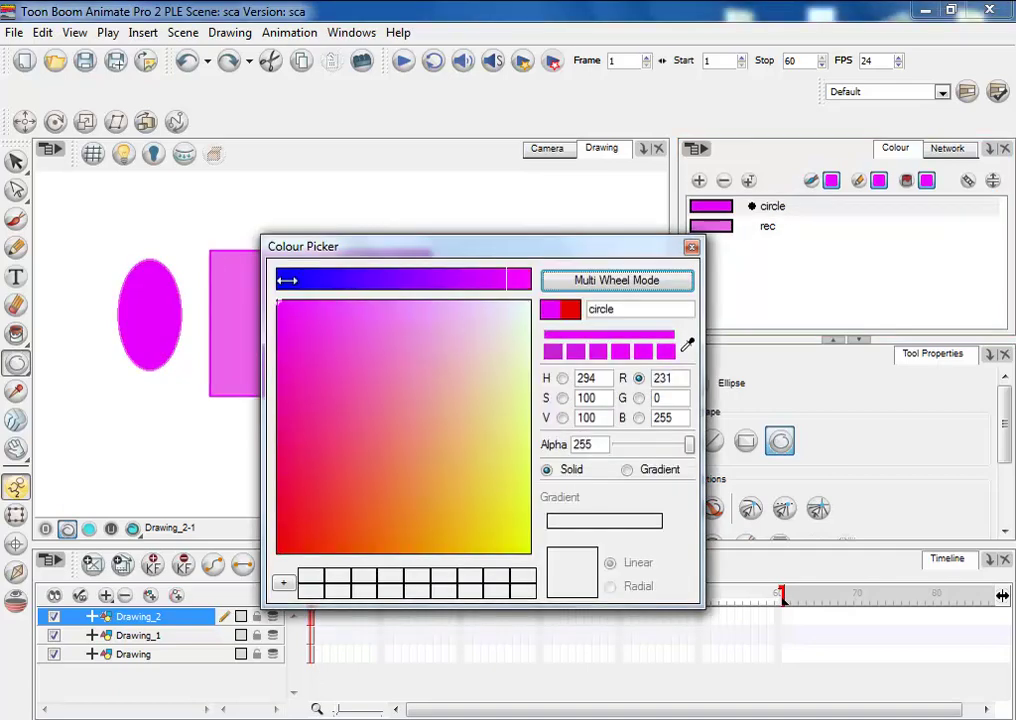
{"action": "left_click", "coordinate": [278, 551]}
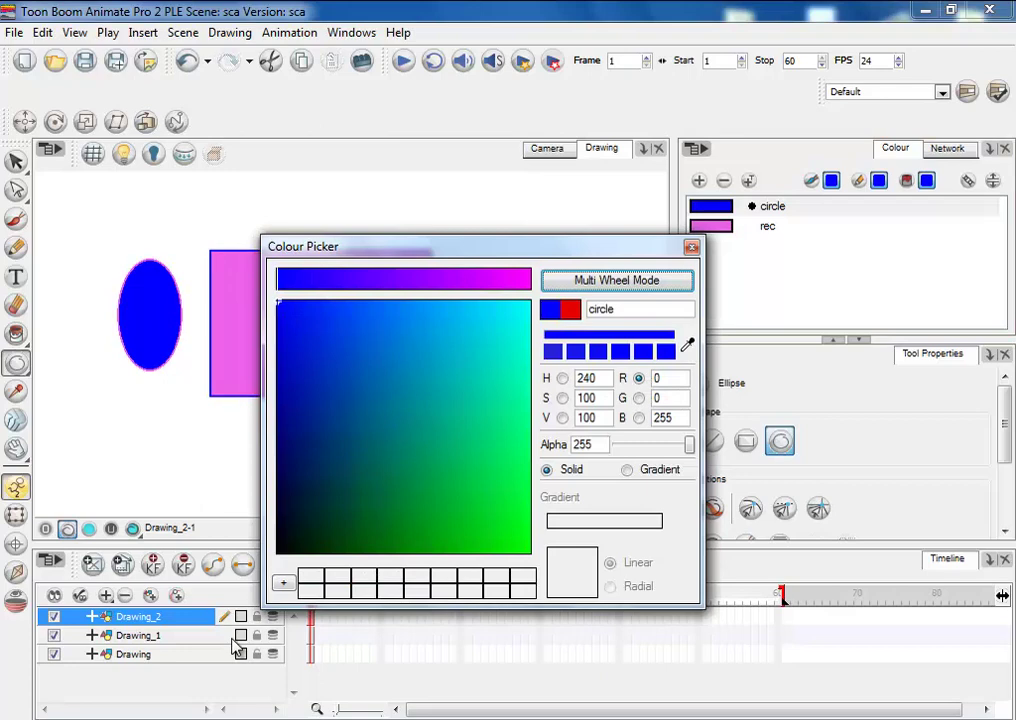
{"action": "left_click", "coordinate": [691, 247]}
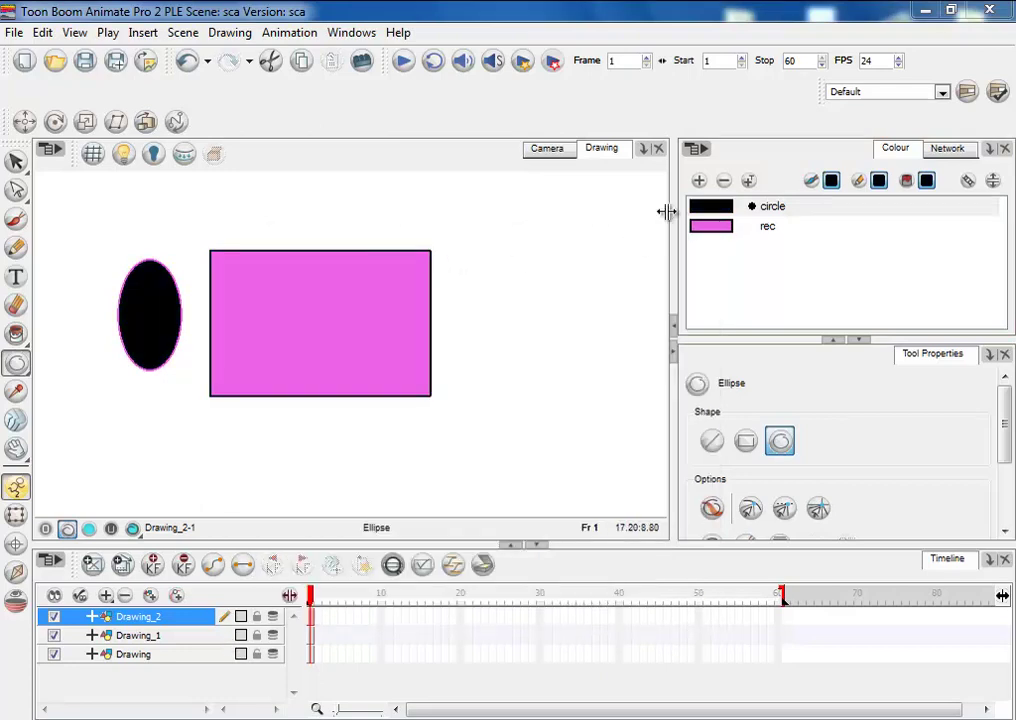
- Recolour the circle swatch to bright red, updating the ellipse's fill and the rectangle's outline
{"action": "double_click", "coordinate": [710, 206]}
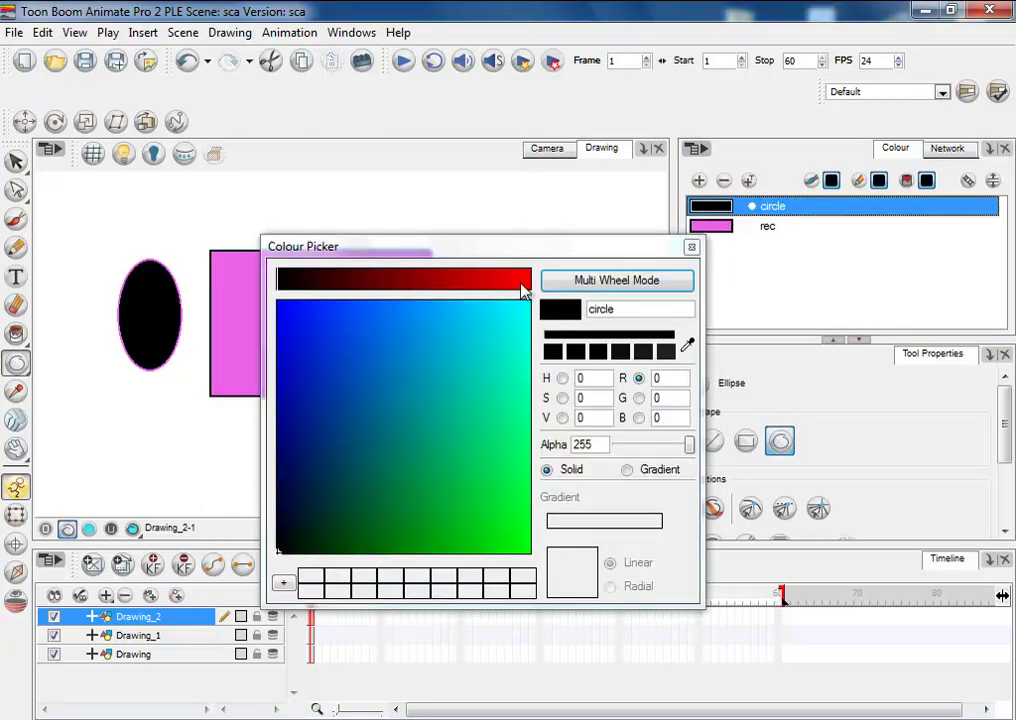
{"action": "left_click", "coordinate": [522, 282]}
{"action": "left_click", "coordinate": [691, 247]}
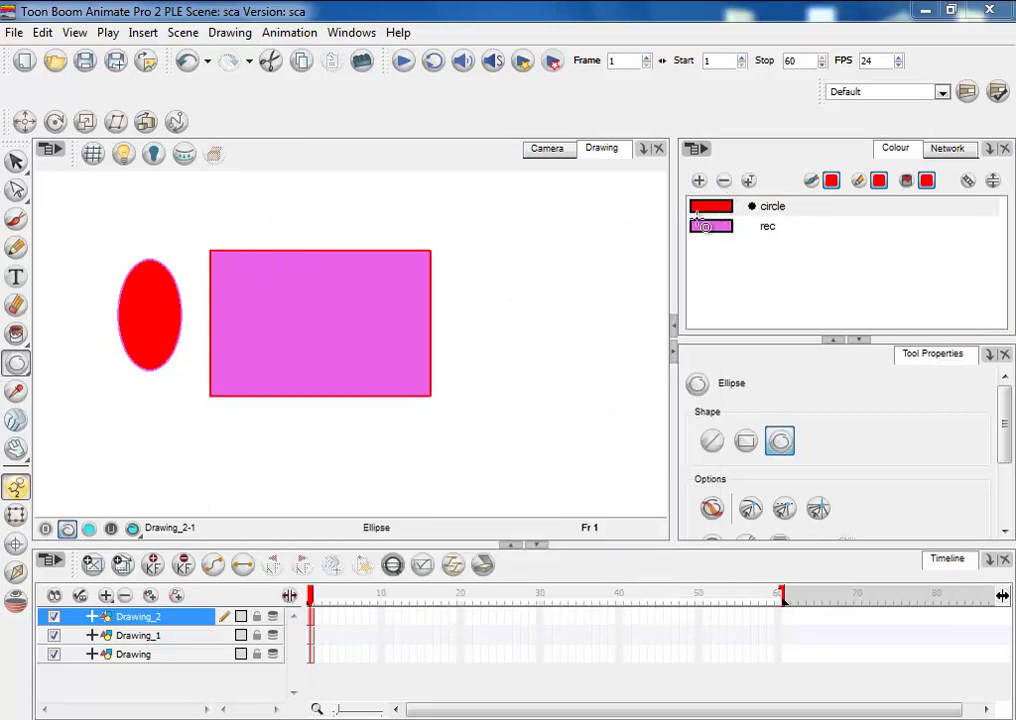
- Add a new swatch to the palette and set its colour to black (R 0, G 0, B 0)
{"action": "left_click", "coordinate": [698, 180]}
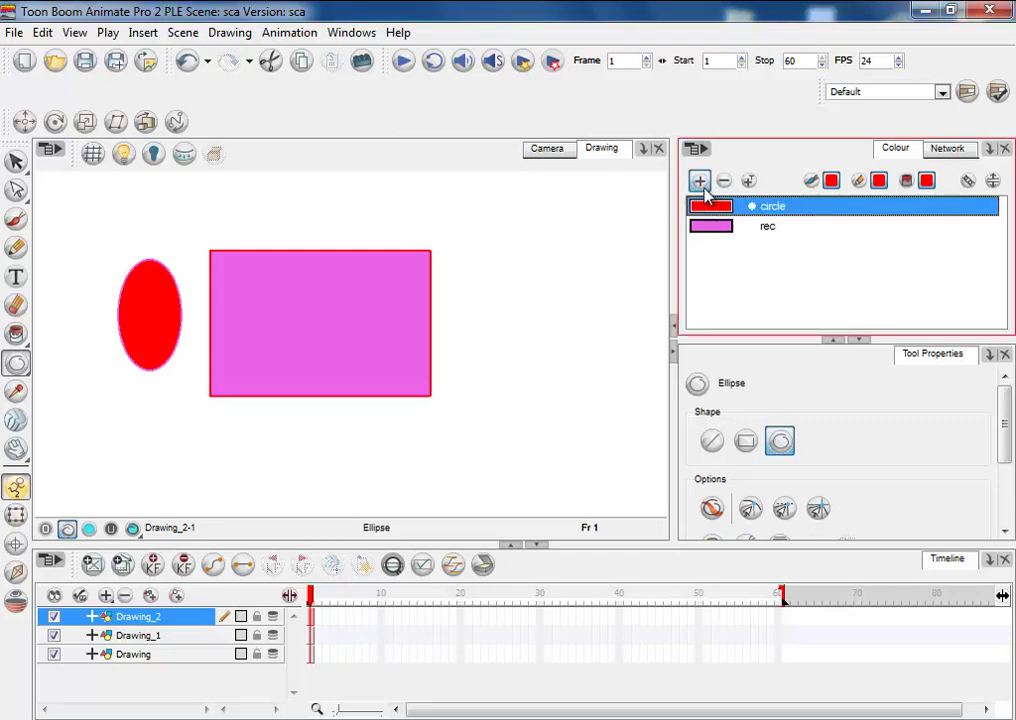
{"action": "double_click", "coordinate": [711, 246]}
{"action": "left_click", "coordinate": [336, 286]}
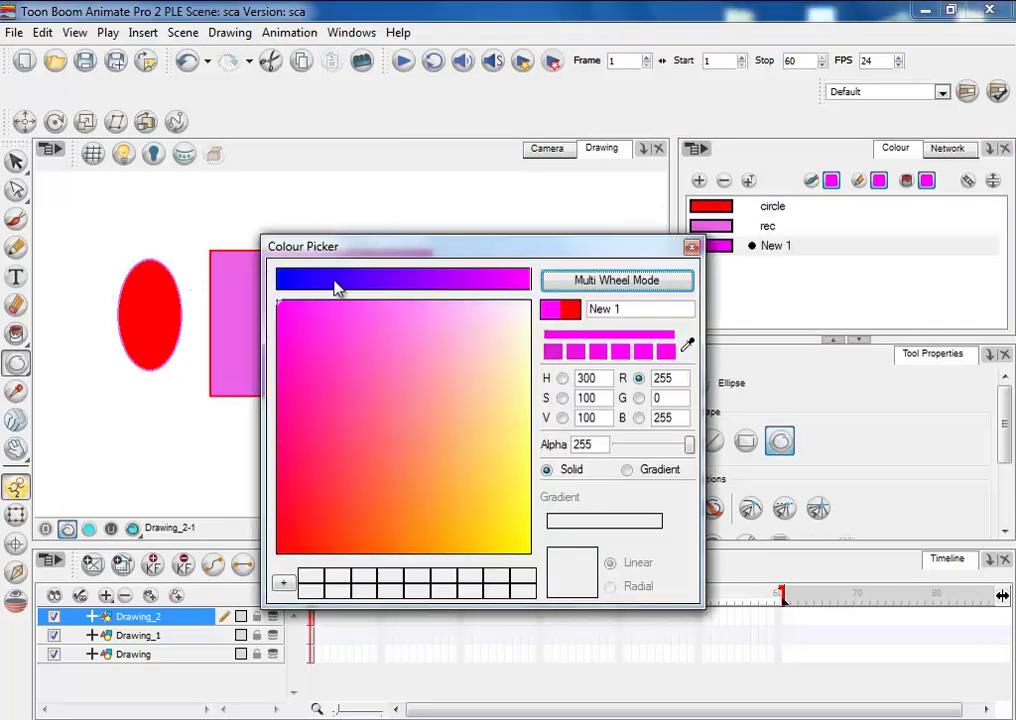
{"action": "left_click", "coordinate": [401, 286]}
{"action": "left_click", "coordinate": [284, 548]}
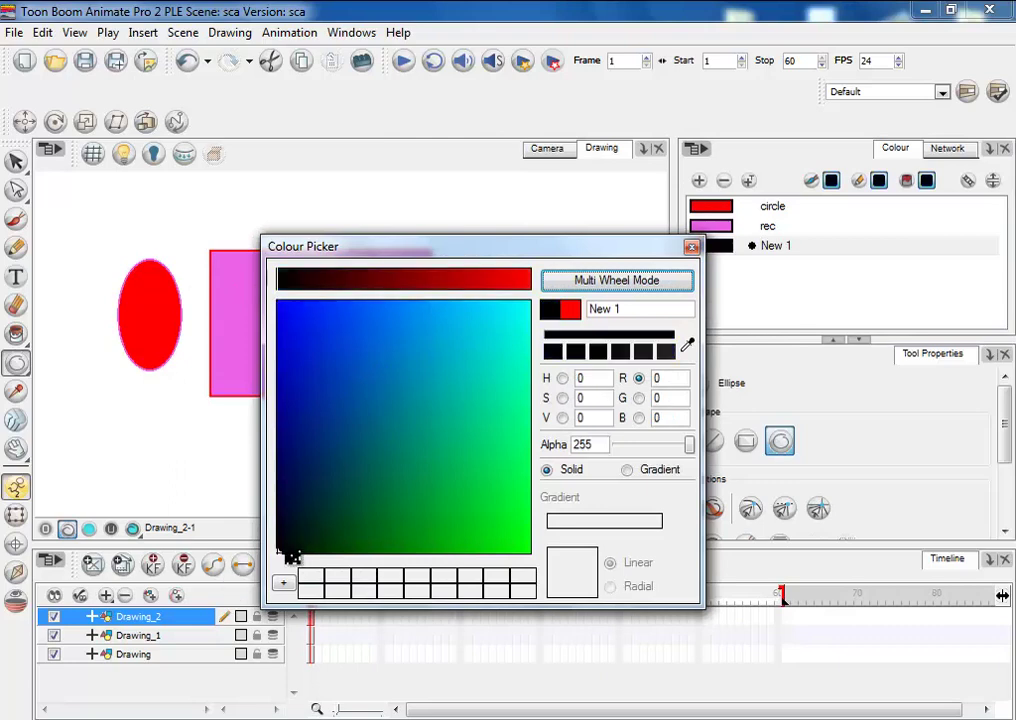
{"action": "left_click", "coordinate": [691, 247]}
- Rename the black swatch as lines, select it, and undo the latest changes
{"action": "left_click", "coordinate": [775, 250]}
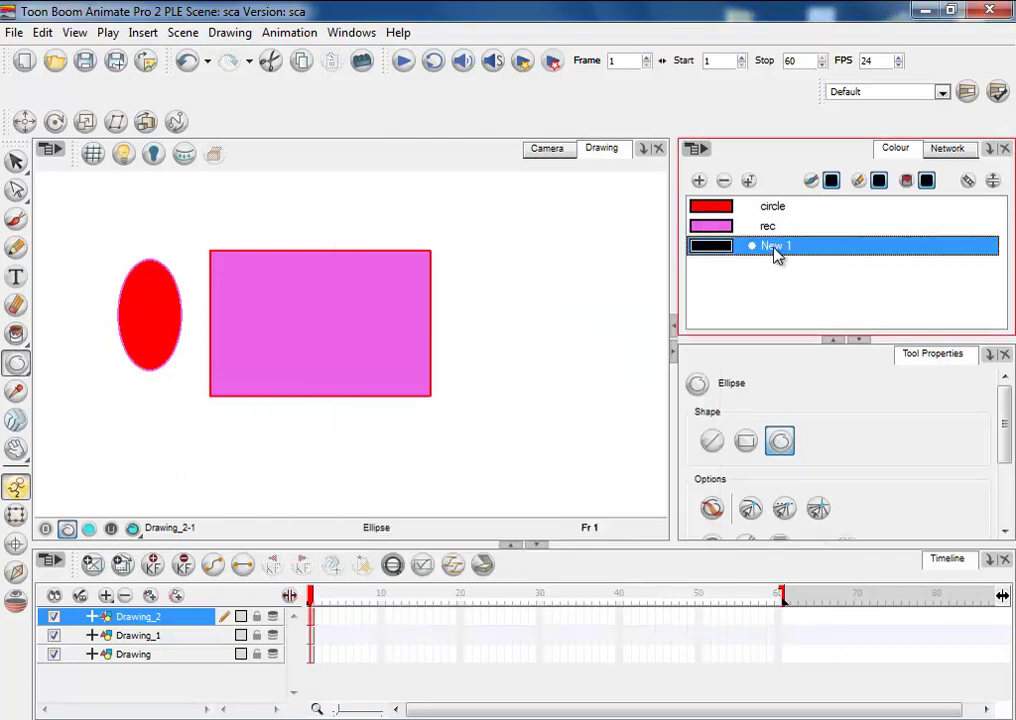
{"action": "double_click", "coordinate": [780, 250]}
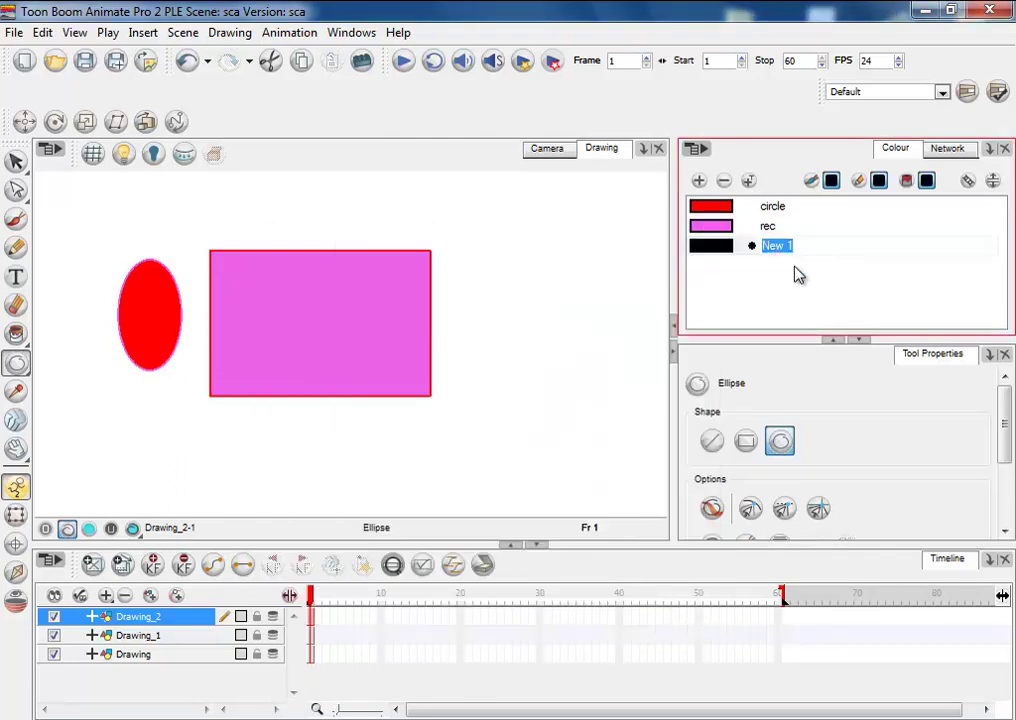
{"action": "type", "text": "lines"}
{"action": "key", "text": "Tab"}
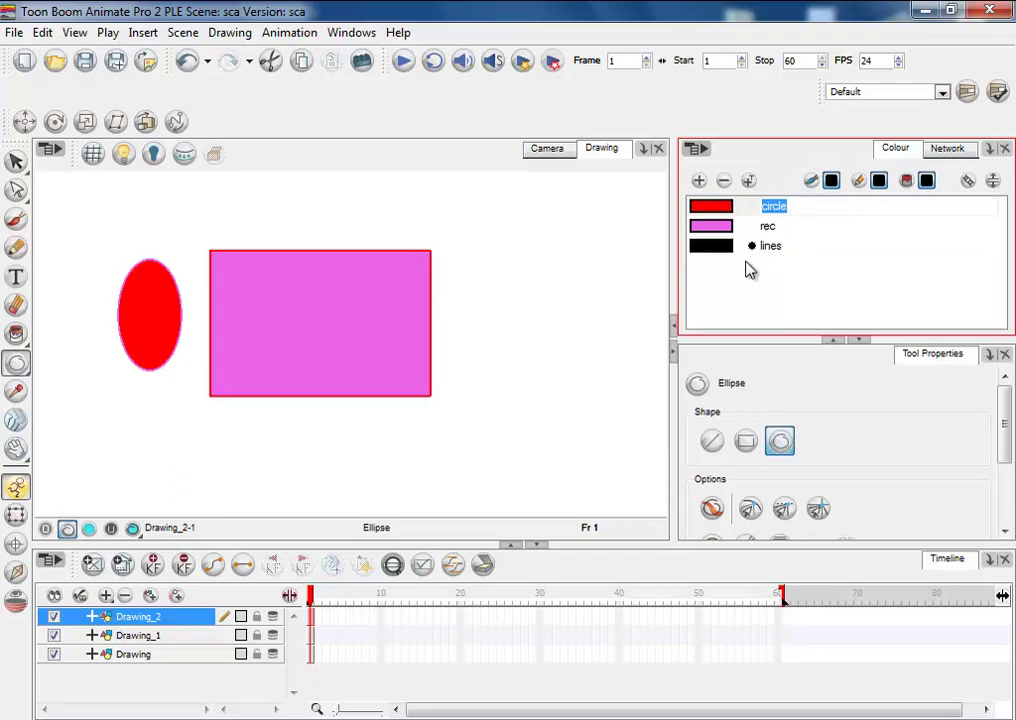
{"action": "left_click", "coordinate": [708, 246]}
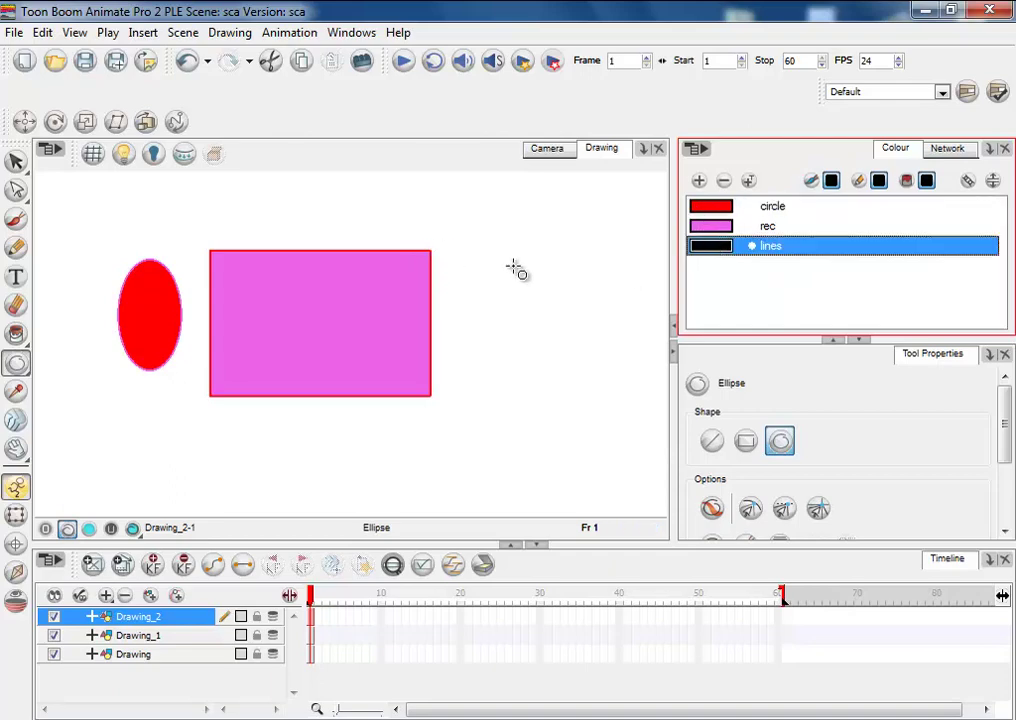
{"action": "scroll", "coordinate": [392, 272], "scroll_direction": "up", "scroll_amount": 2}
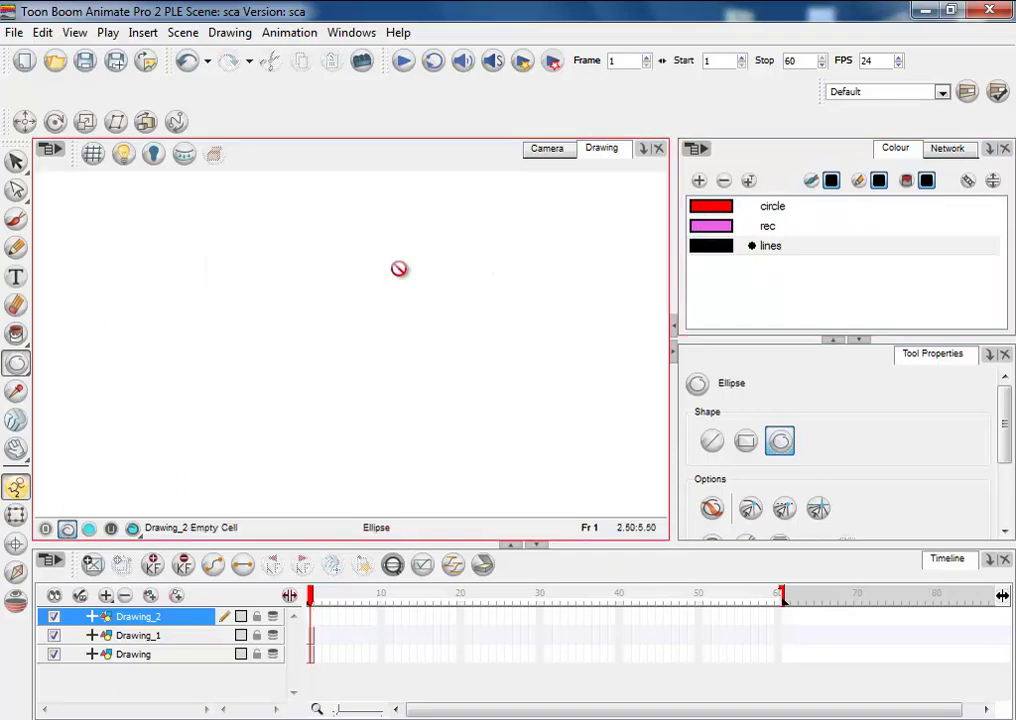
{"action": "key", "text": "ctrl+z"}
- Paint the rectangle's outline with the black New 1 swatch
{"action": "scroll", "coordinate": [445, 279], "scroll_direction": "up", "scroll_amount": 3}
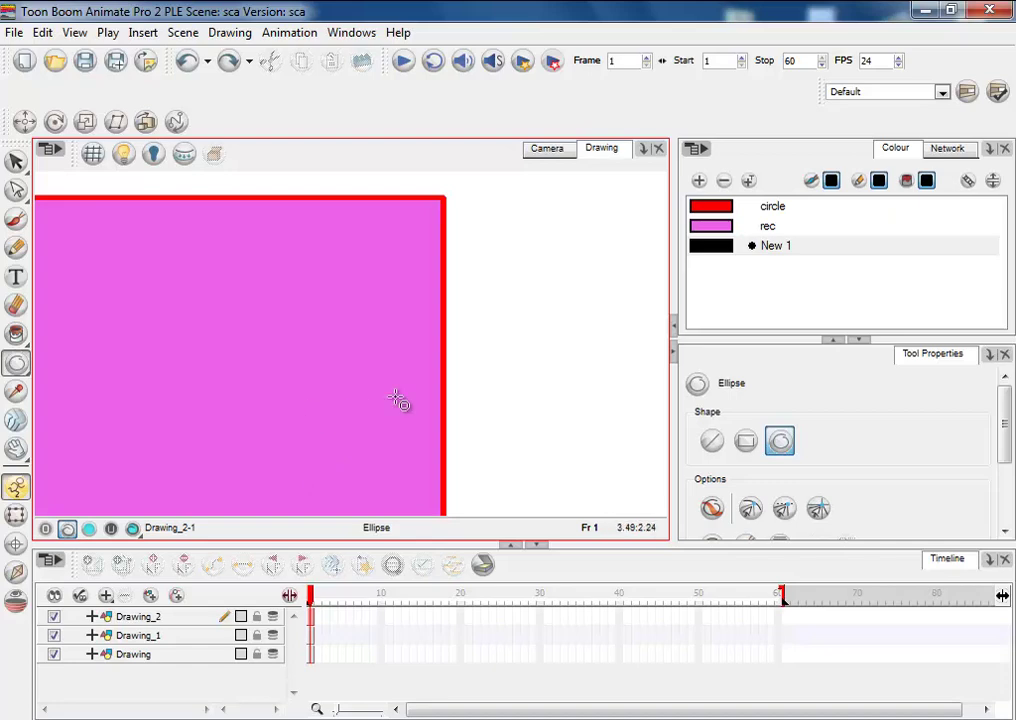
{"action": "key", "text": "space"}
{"action": "left_click_drag", "start_coordinate": [429, 375], "coordinate": [397, 436]}
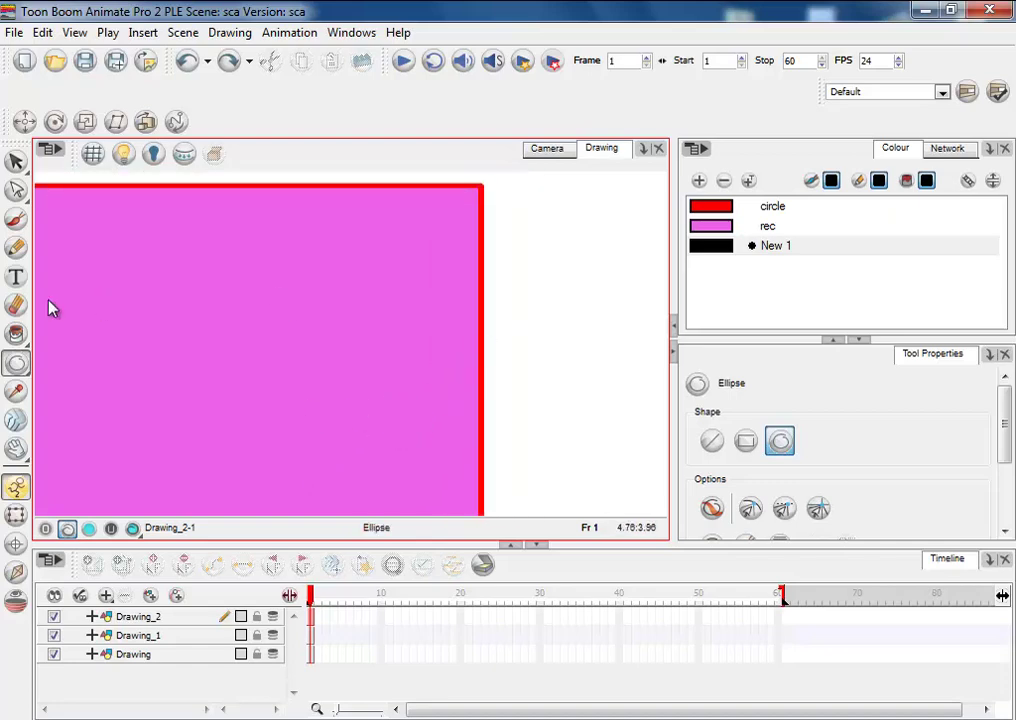
{"action": "left_click", "coordinate": [16, 334]}
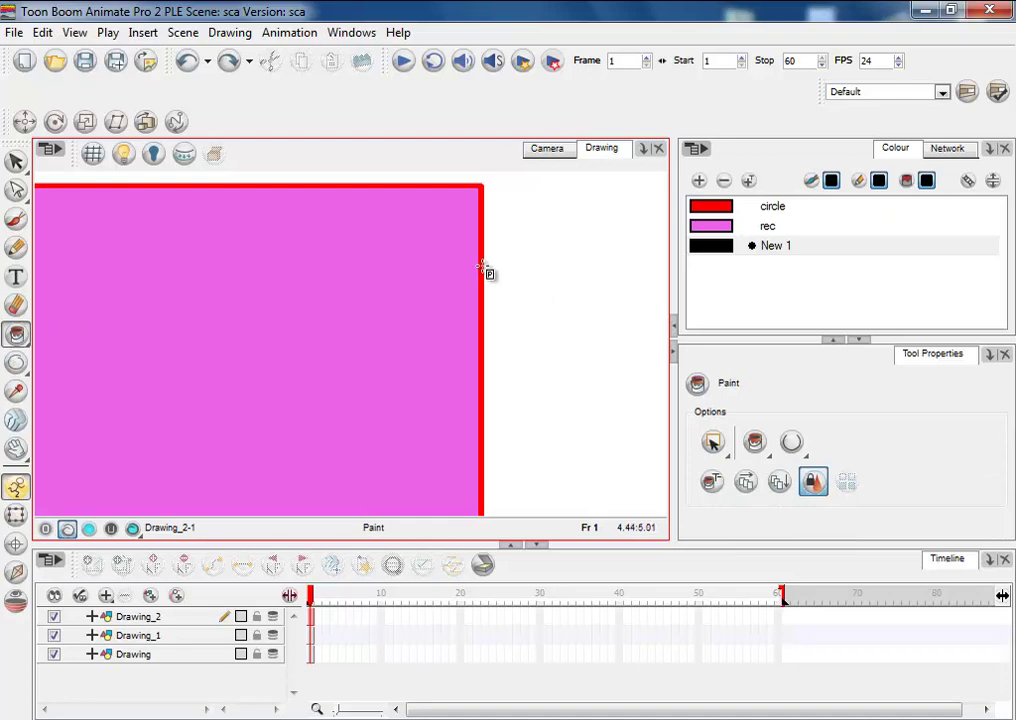
{"action": "left_click", "coordinate": [484, 270]}
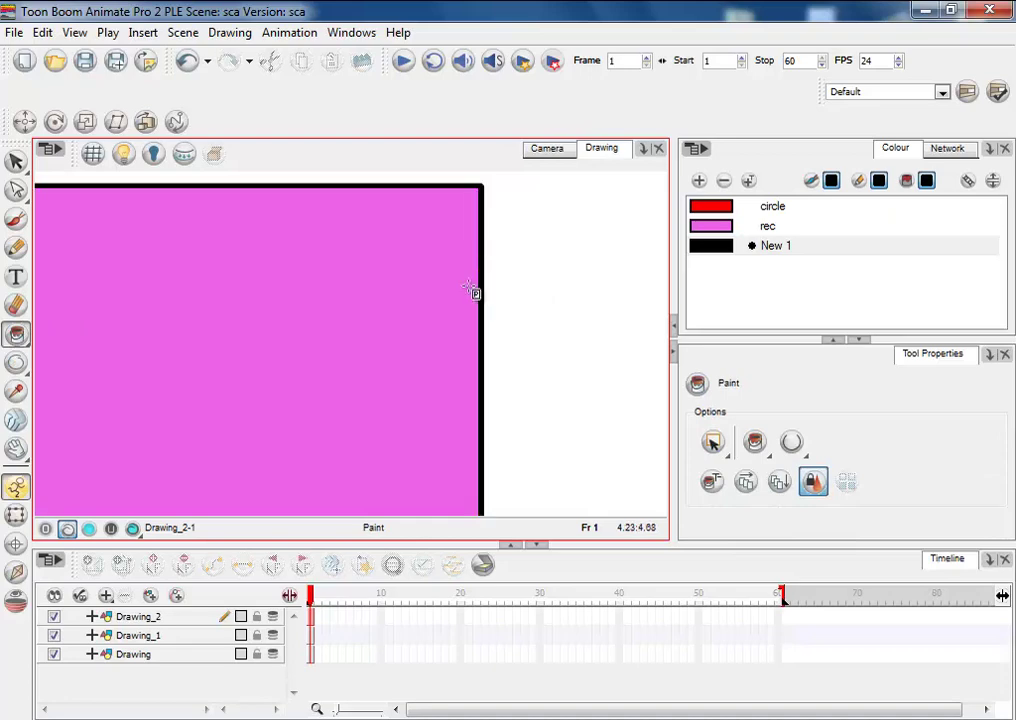
{"action": "scroll", "coordinate": [455, 297], "scroll_direction": "down", "scroll_amount": 3}
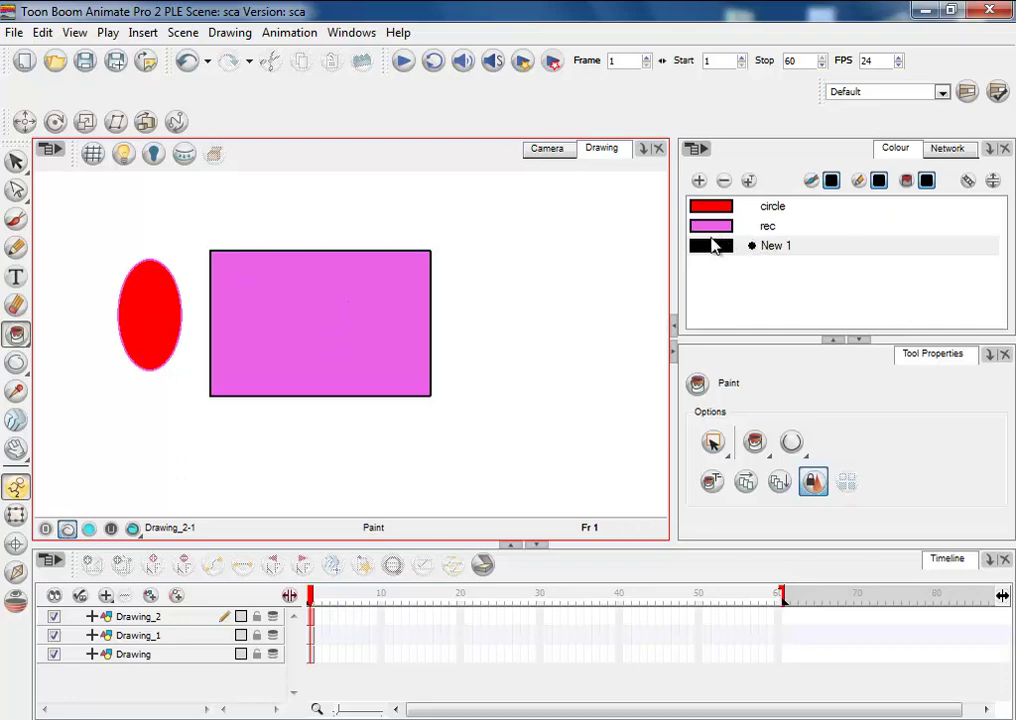
- Sample the rectangle's fill, the ellipse's fill and the rectangle's outline with the Dropper to identify their swatches
{"action": "left_click", "coordinate": [18, 392]}
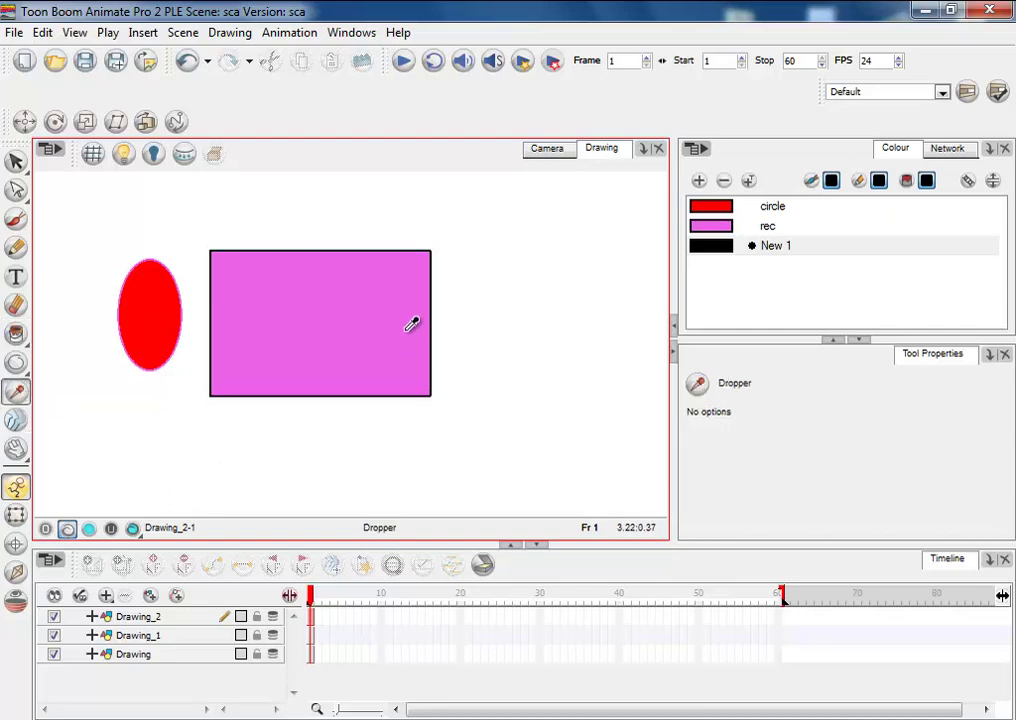
{"action": "left_click", "coordinate": [348, 288]}
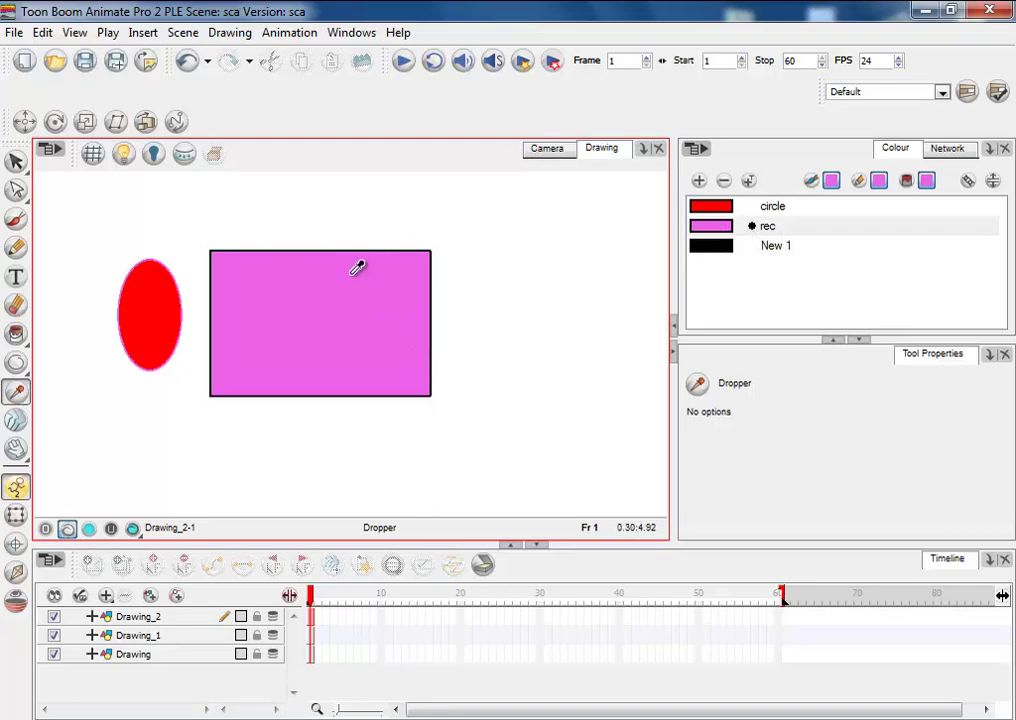
{"action": "left_click", "coordinate": [151, 316]}
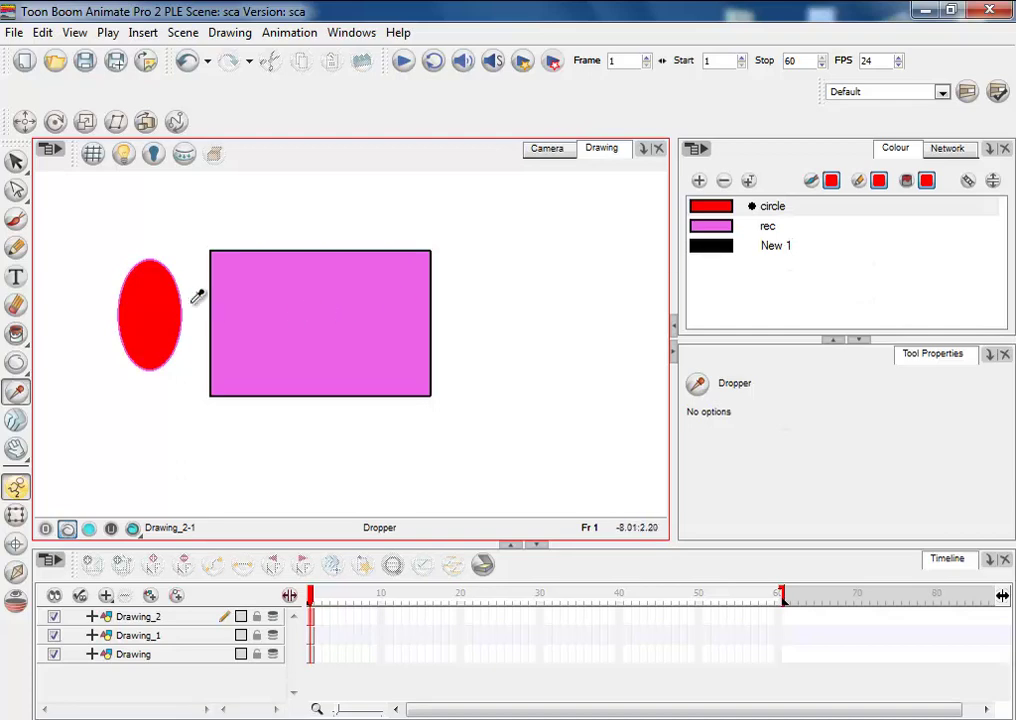
{"action": "left_click", "coordinate": [434, 267]}
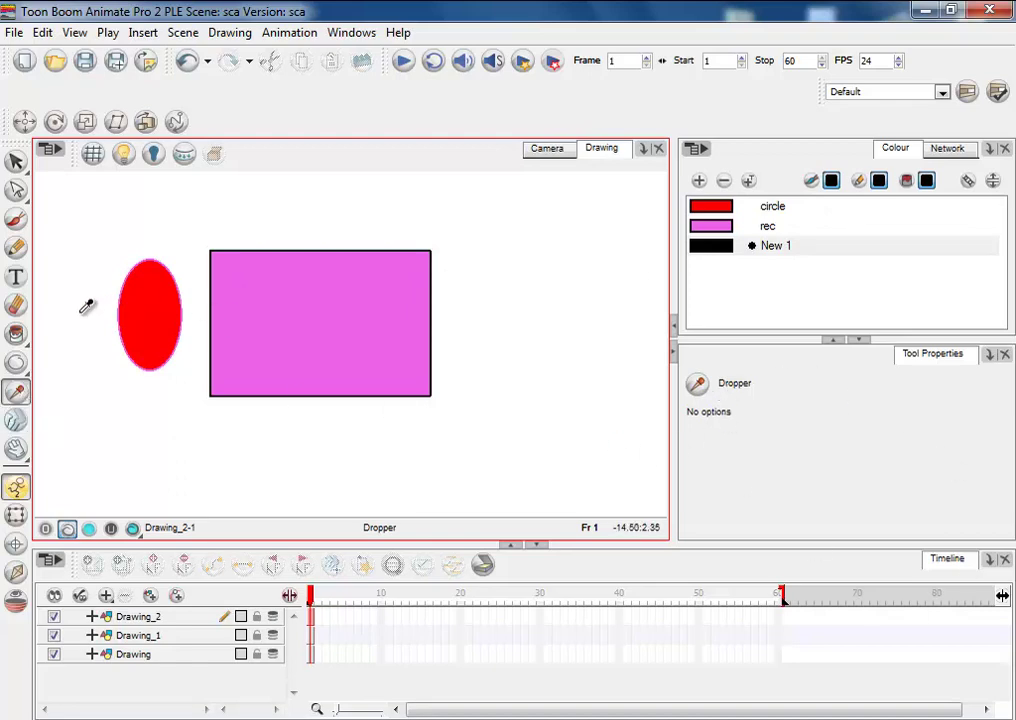
- Activate the Paint tool, then add another black swatch to the palette and delete it
{"action": "left_click", "coordinate": [16, 334]}
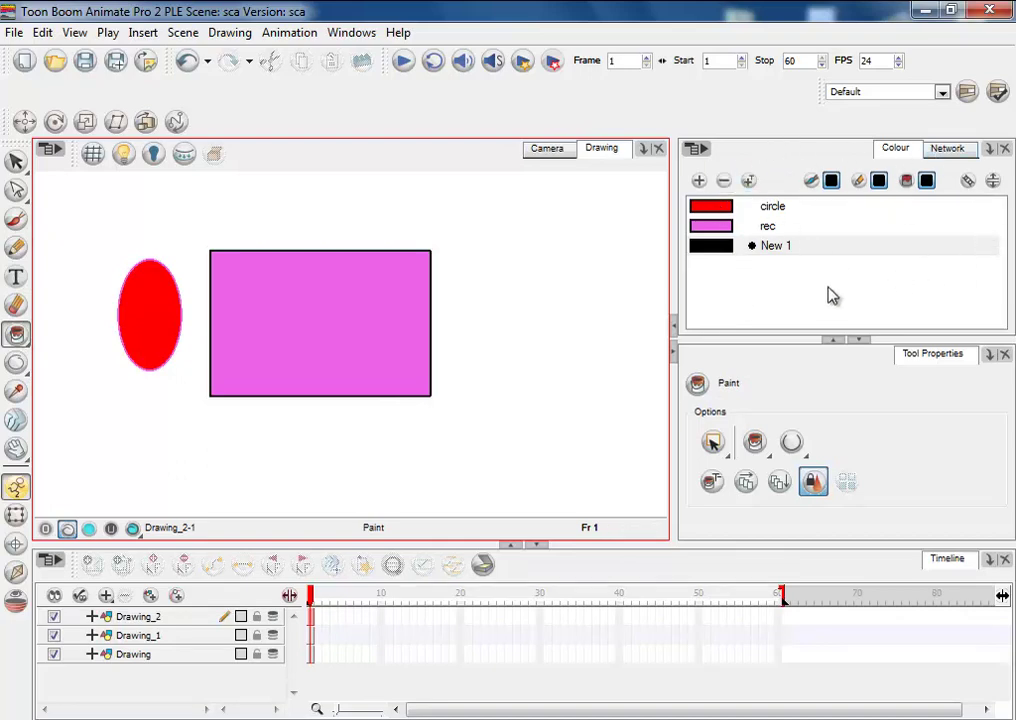
{"action": "left_click", "coordinate": [698, 181]}
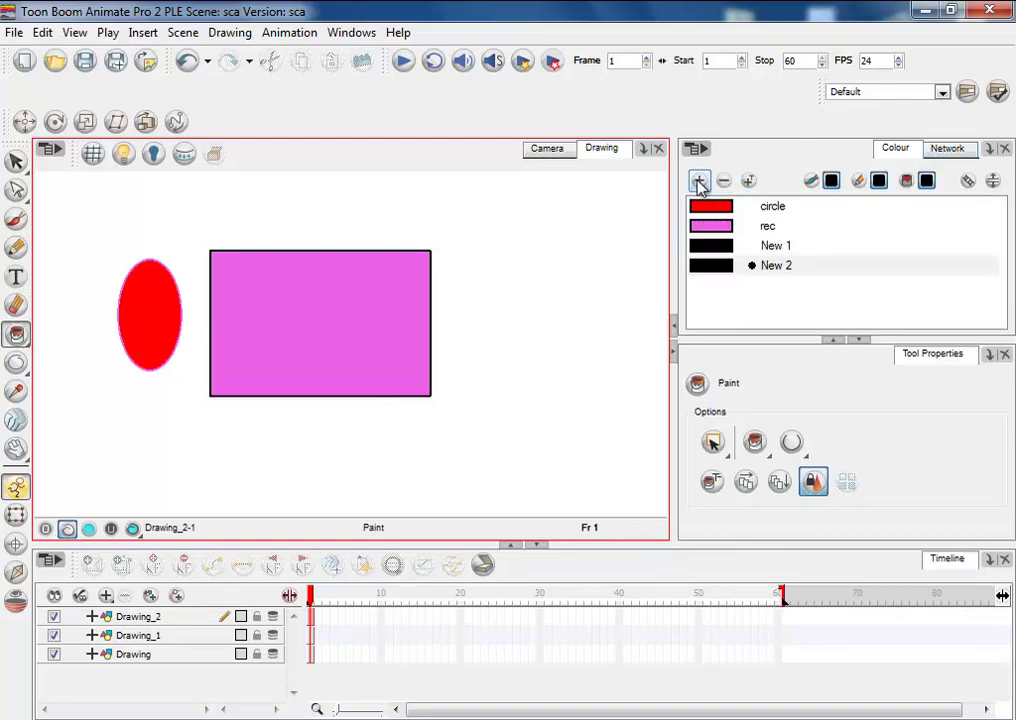
{"action": "left_click", "coordinate": [718, 265]}
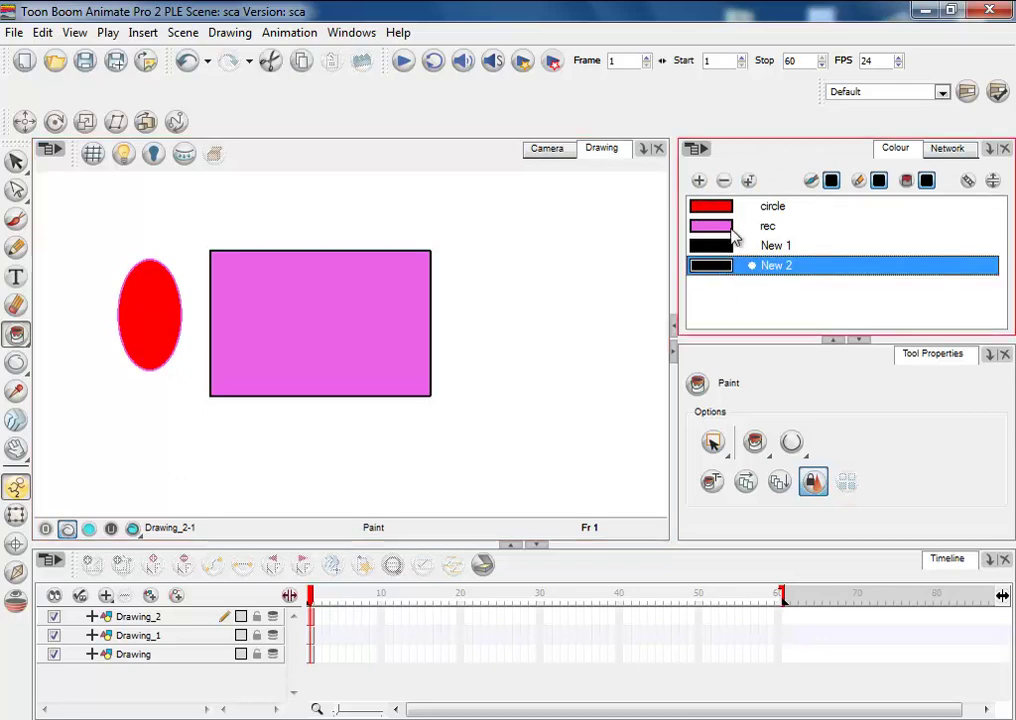
{"action": "left_click", "coordinate": [725, 183]}
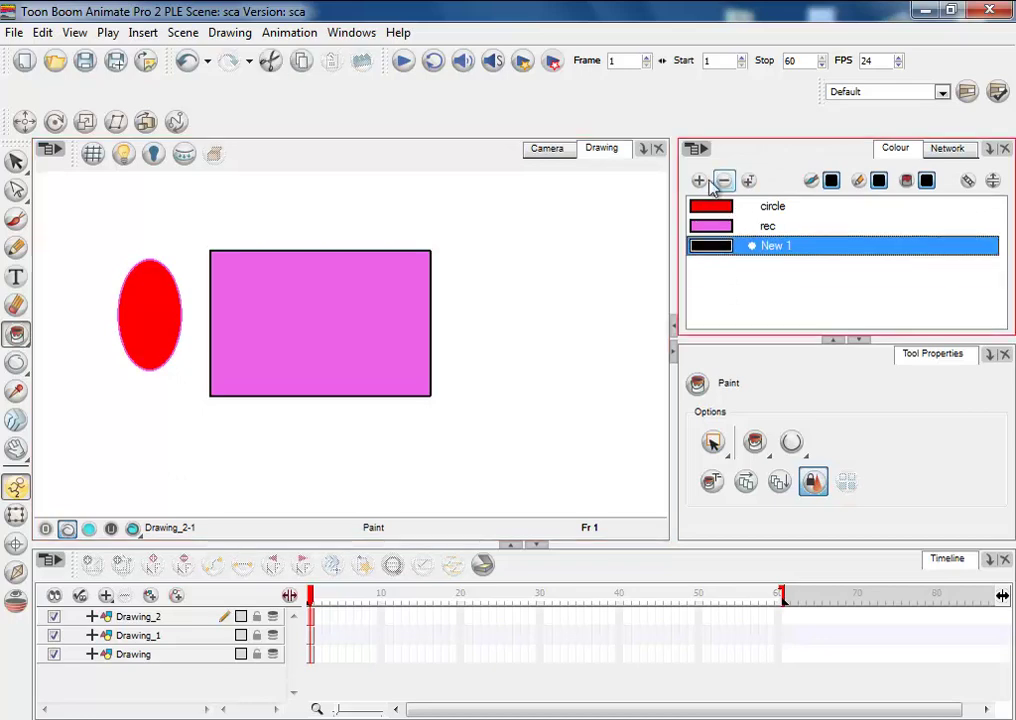
- Recolour the New 1 swatch to cyan (R 0, G 196, B 218), updating the rectangle's outline
{"action": "double_click", "coordinate": [725, 250]}
{"action": "left_click_drag", "start_coordinate": [641, 248], "coordinate": [484, 174]}
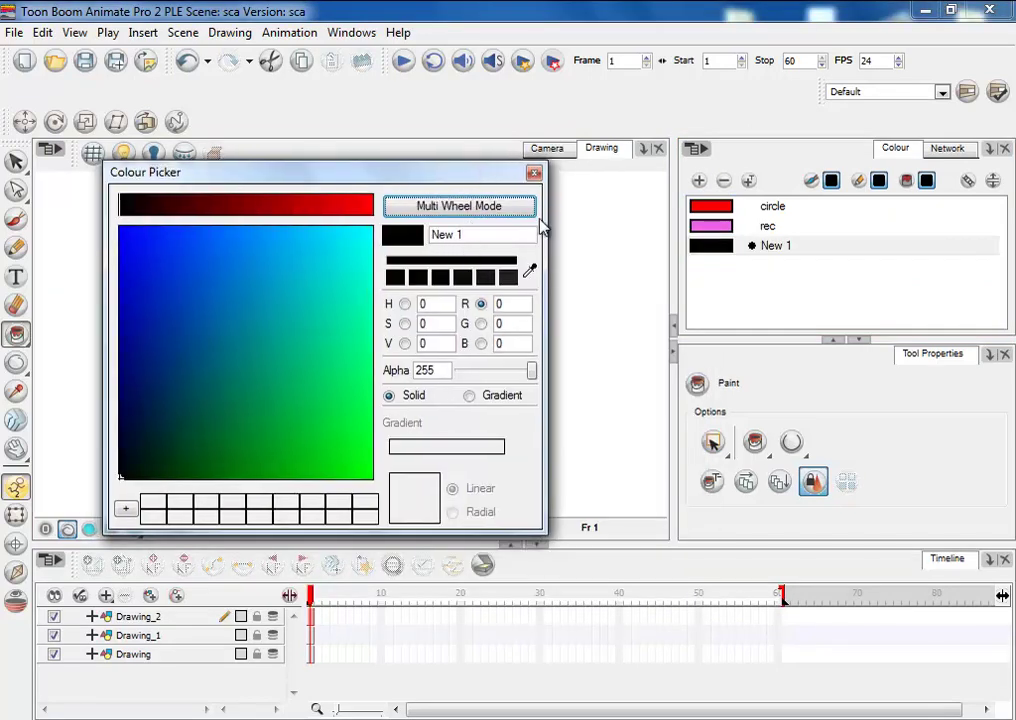
{"action": "left_click_drag", "start_coordinate": [281, 295], "coordinate": [313, 262]}
{"action": "left_click", "coordinate": [534, 172]}
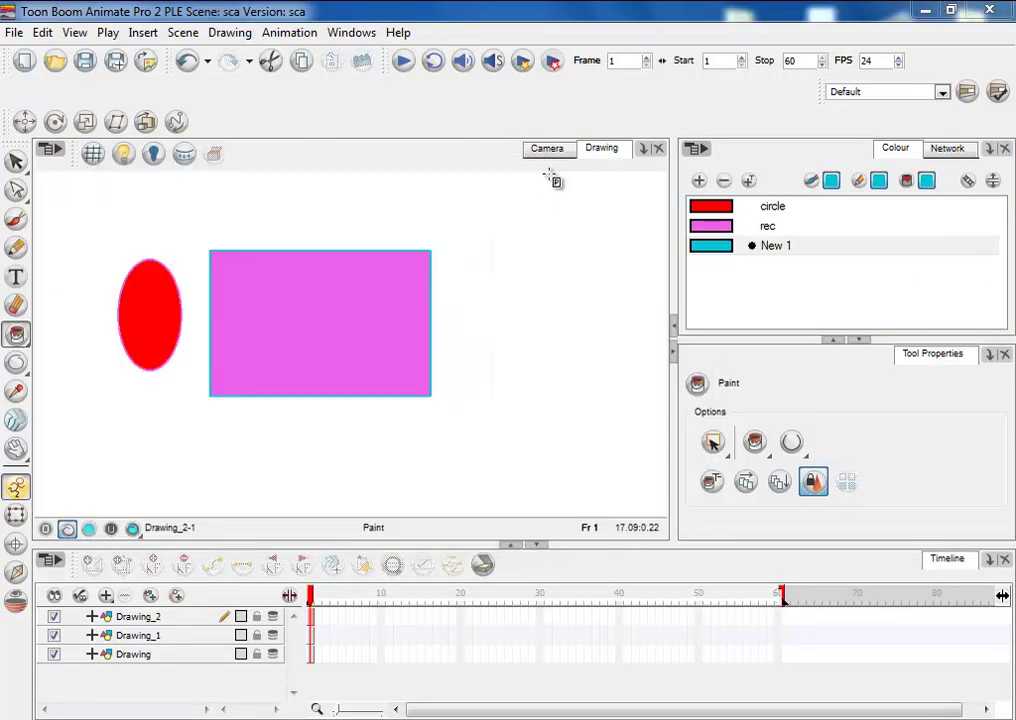
- Add another swatch and set its colour to dark blue (R 0, G 27, B 196)
{"action": "left_click", "coordinate": [699, 180]}
{"action": "double_click", "coordinate": [713, 268]}
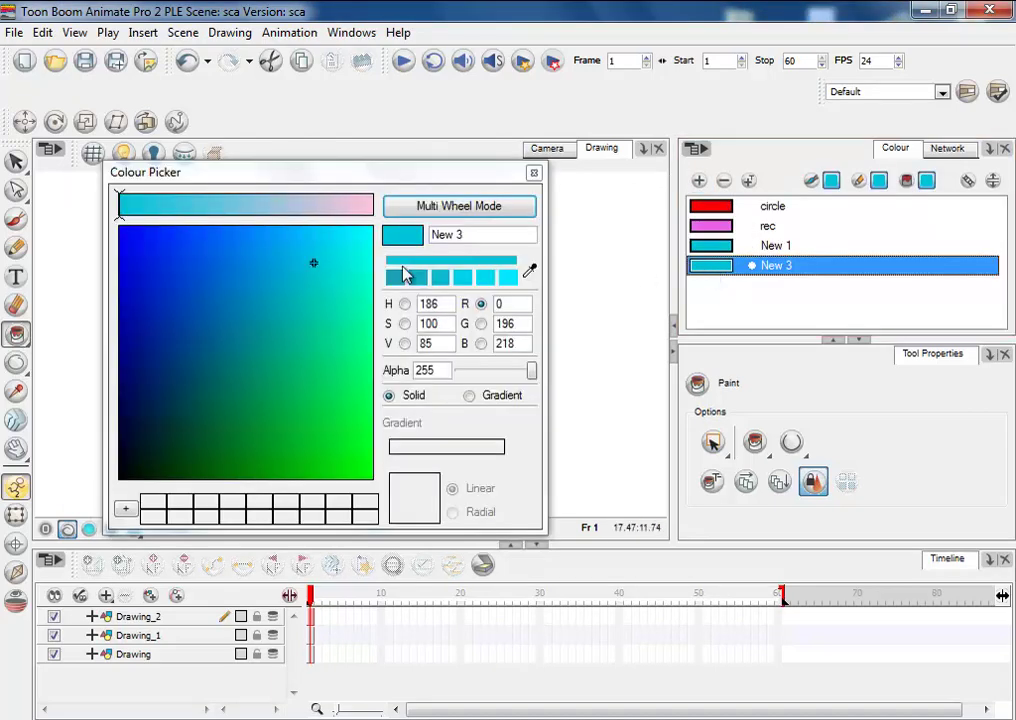
{"action": "left_click", "coordinate": [207, 278]}
{"action": "left_click_drag", "start_coordinate": [207, 278], "coordinate": [146, 285]}
- Add a swatch after the dark blue one and set its colour to yellow (R 247, G 210, B 47)
{"action": "left_click", "coordinate": [699, 180]}
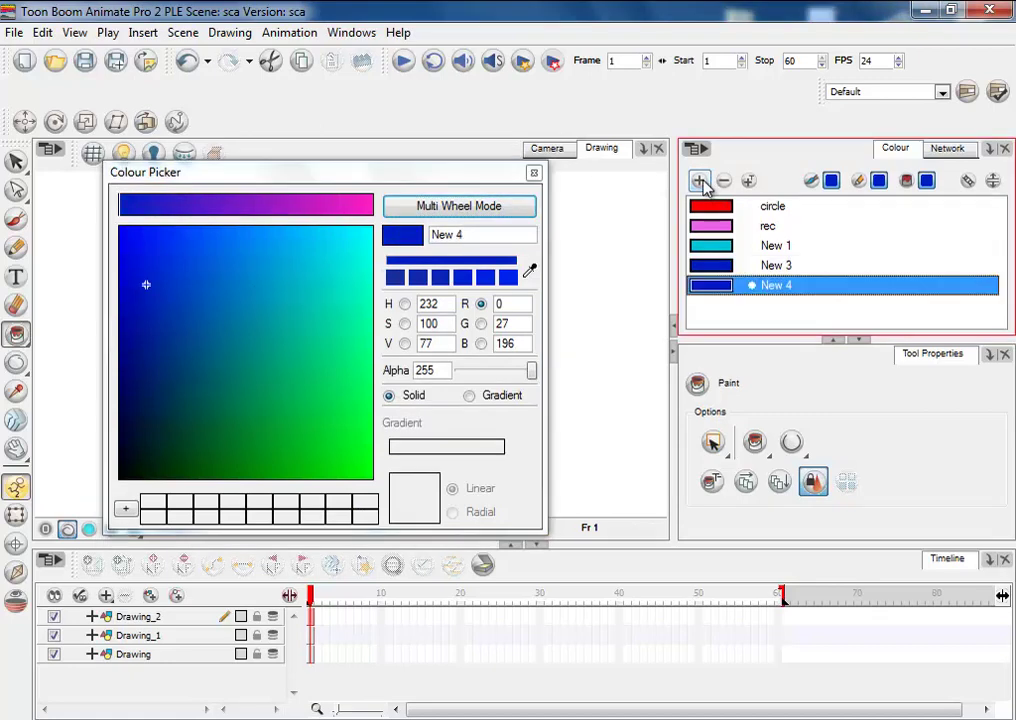
{"action": "left_click_drag", "start_coordinate": [256, 311], "coordinate": [327, 432]}
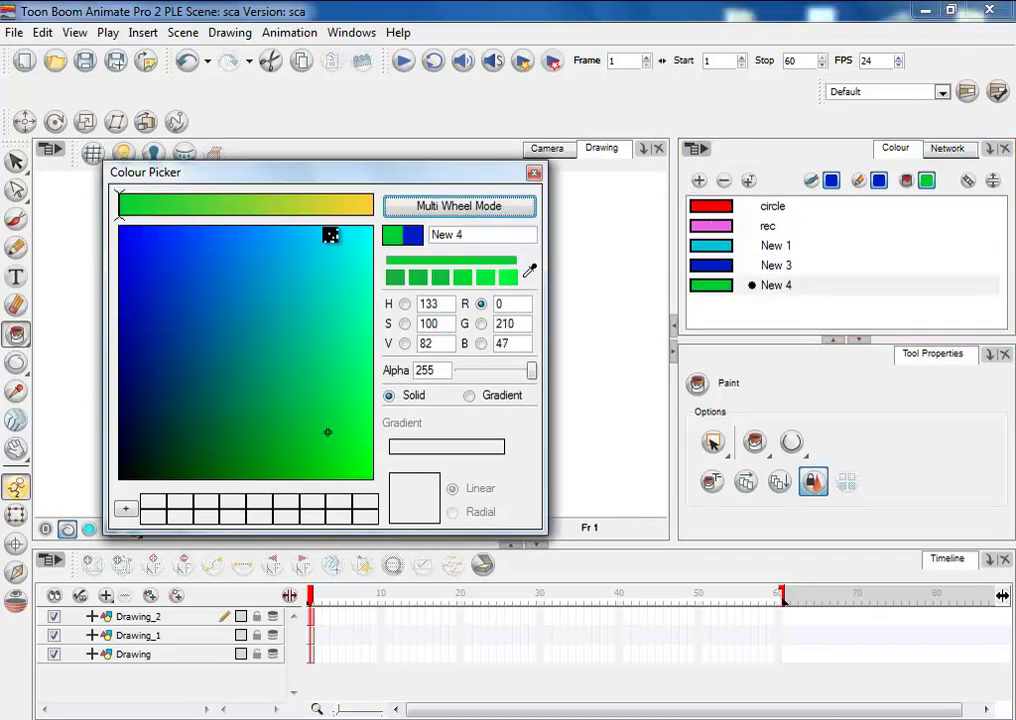
{"action": "left_click", "coordinate": [318, 206]}
{"action": "left_click_drag", "start_coordinate": [333, 212], "coordinate": [365, 205]}
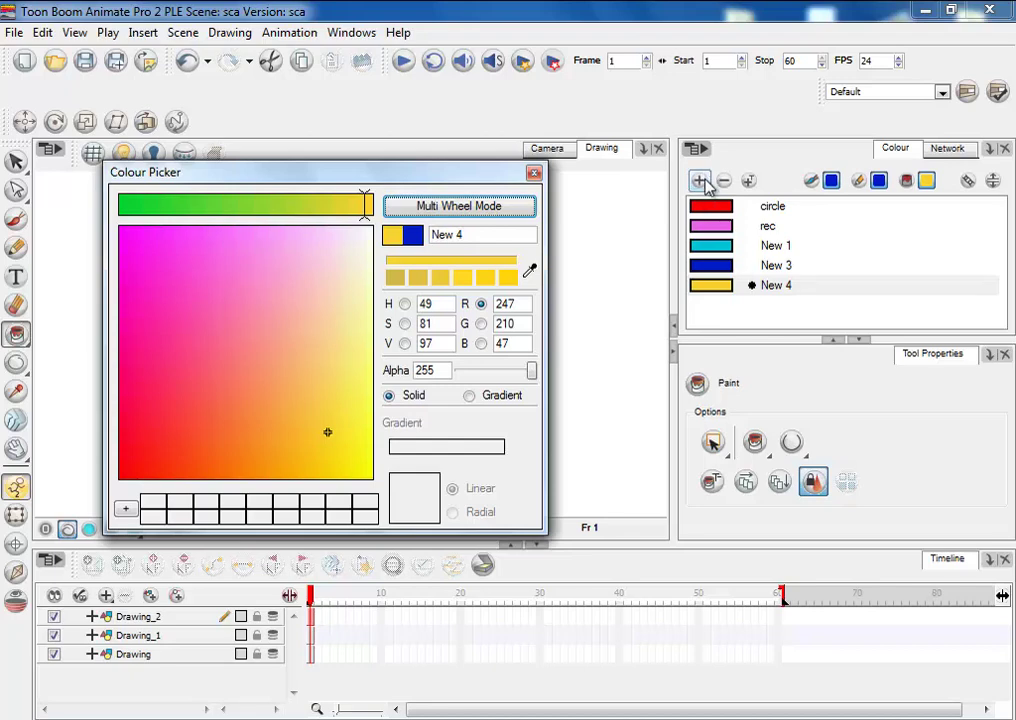
- Add a peach swatch (R 247, G 201, B 161) and name it skin
{"action": "left_click", "coordinate": [699, 181]}
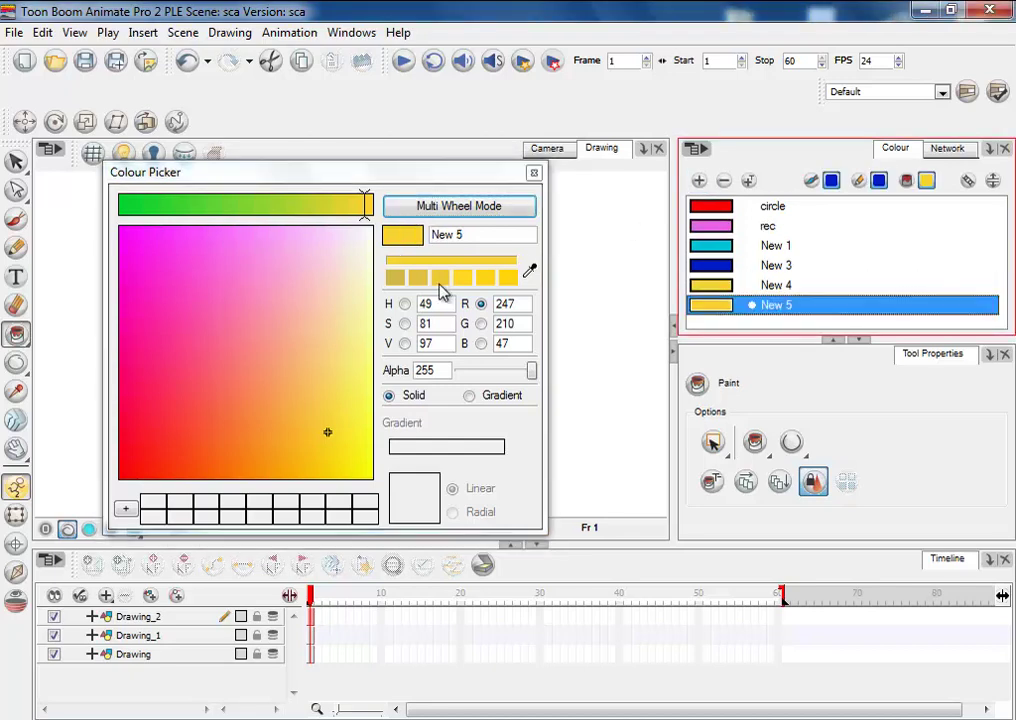
{"action": "left_click", "coordinate": [318, 319]}
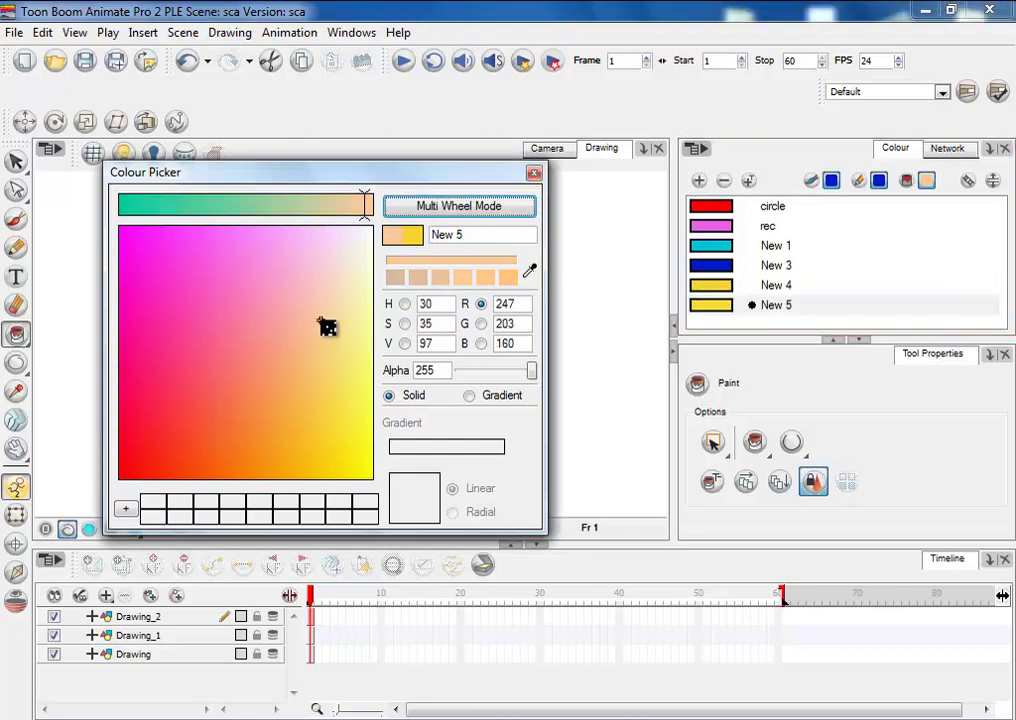
{"action": "double_click", "coordinate": [492, 234]}
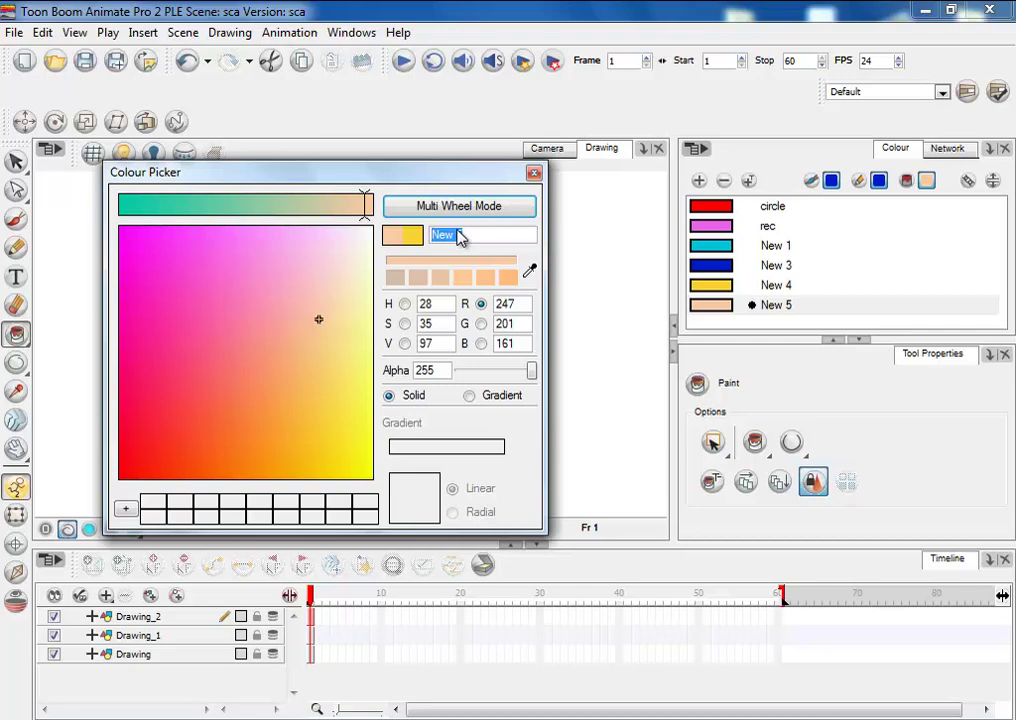
{"action": "type", "text": "skin"}
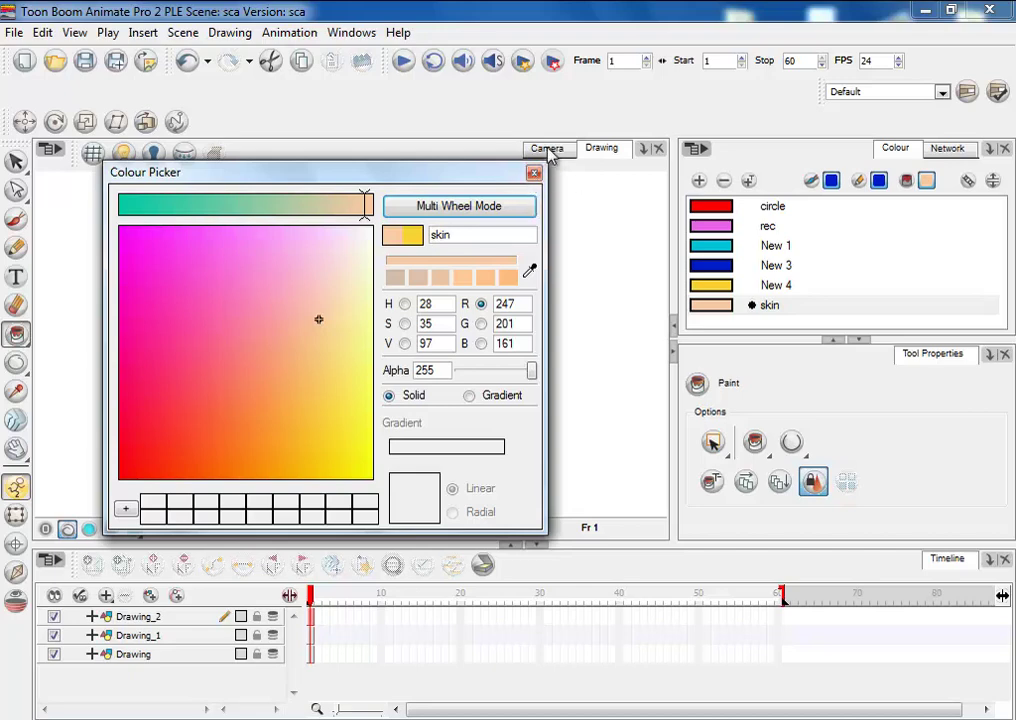
{"action": "left_click", "coordinate": [412, 234]}
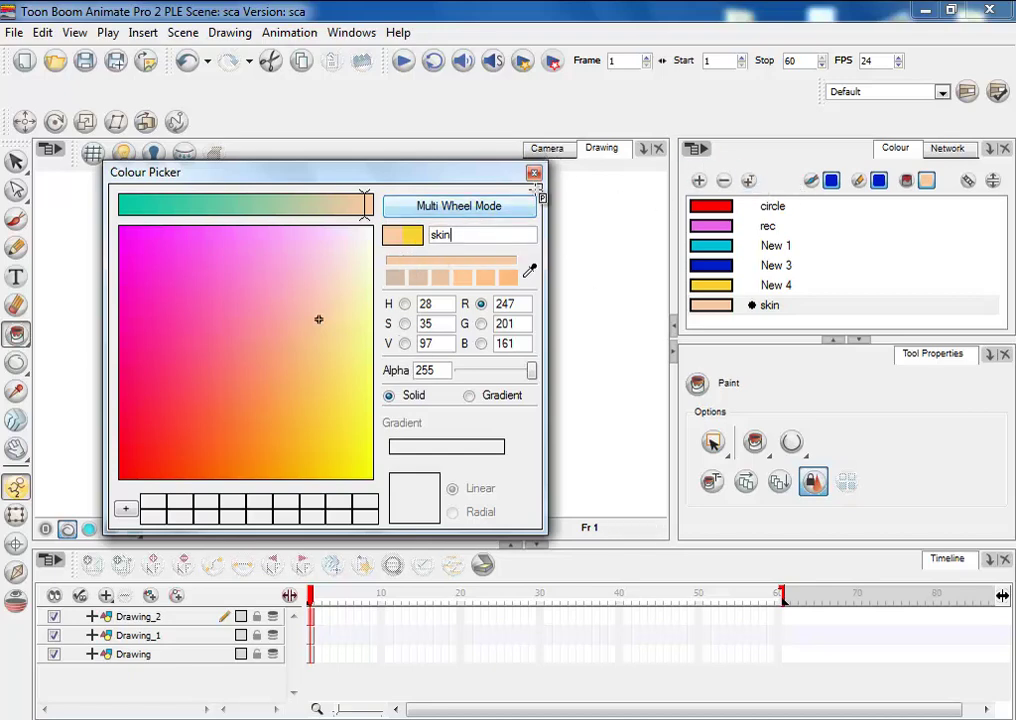
{"action": "left_click", "coordinate": [534, 172]}
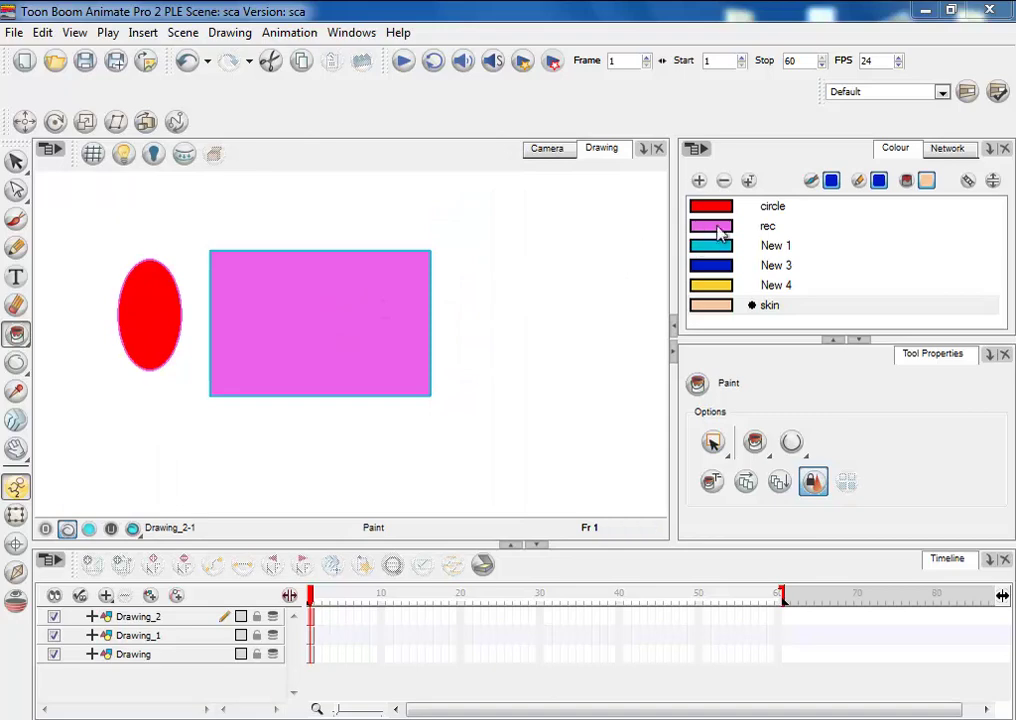
- Delete the rec swatch from the palette even though the drawings use it
{"action": "left_click", "coordinate": [750, 226]}
{"action": "left_click", "coordinate": [725, 182]}
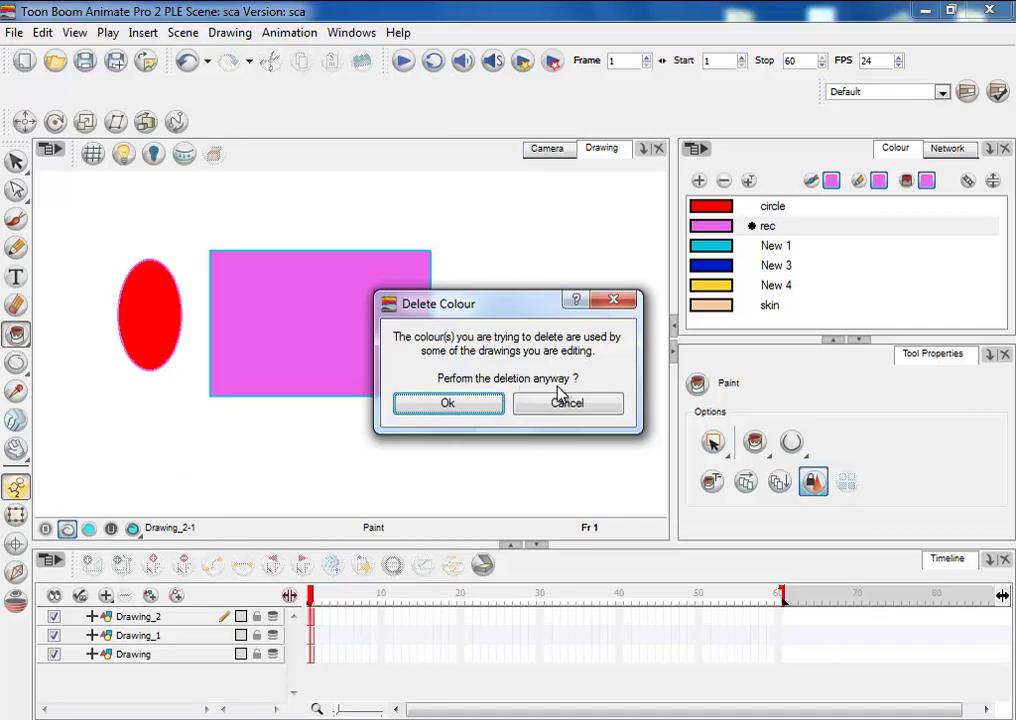
{"action": "left_click", "coordinate": [486, 414]}
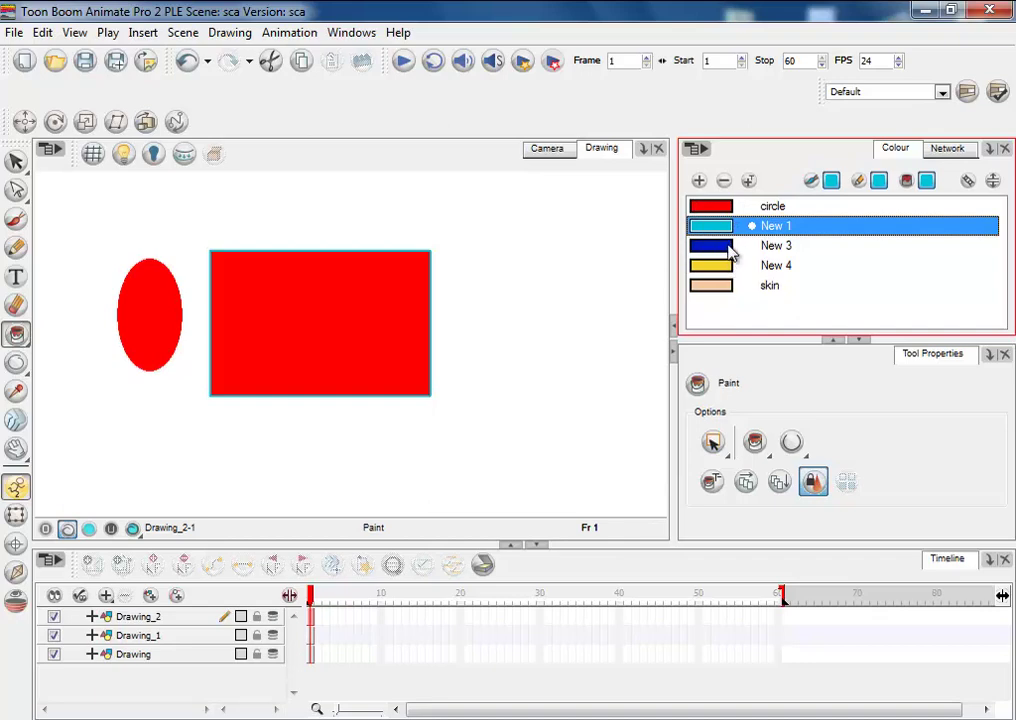
- Show the palette list and create a new scene palette, naming it with a person's first name
{"action": "left_click", "coordinate": [708, 209]}
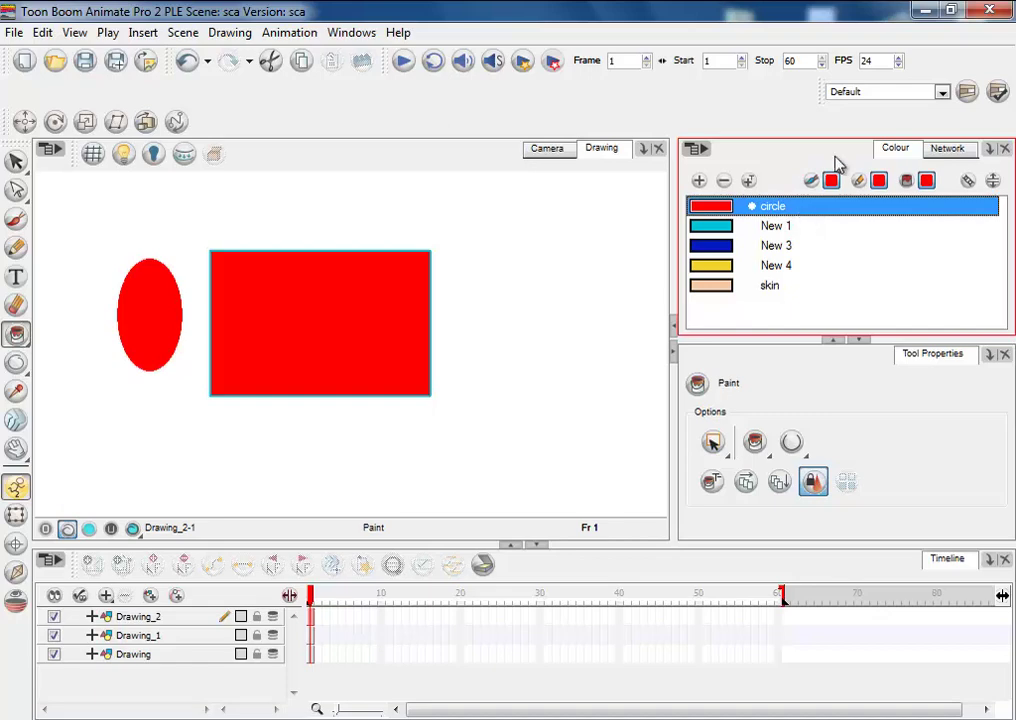
{"action": "left_click", "coordinate": [993, 181]}
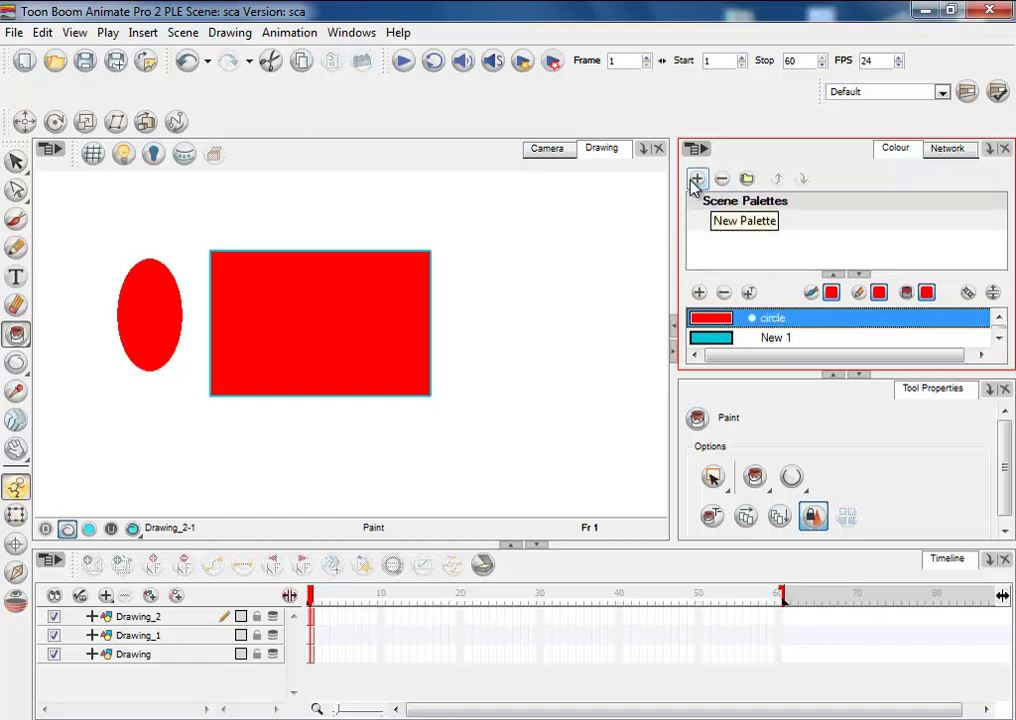
{"action": "left_click", "coordinate": [696, 183]}
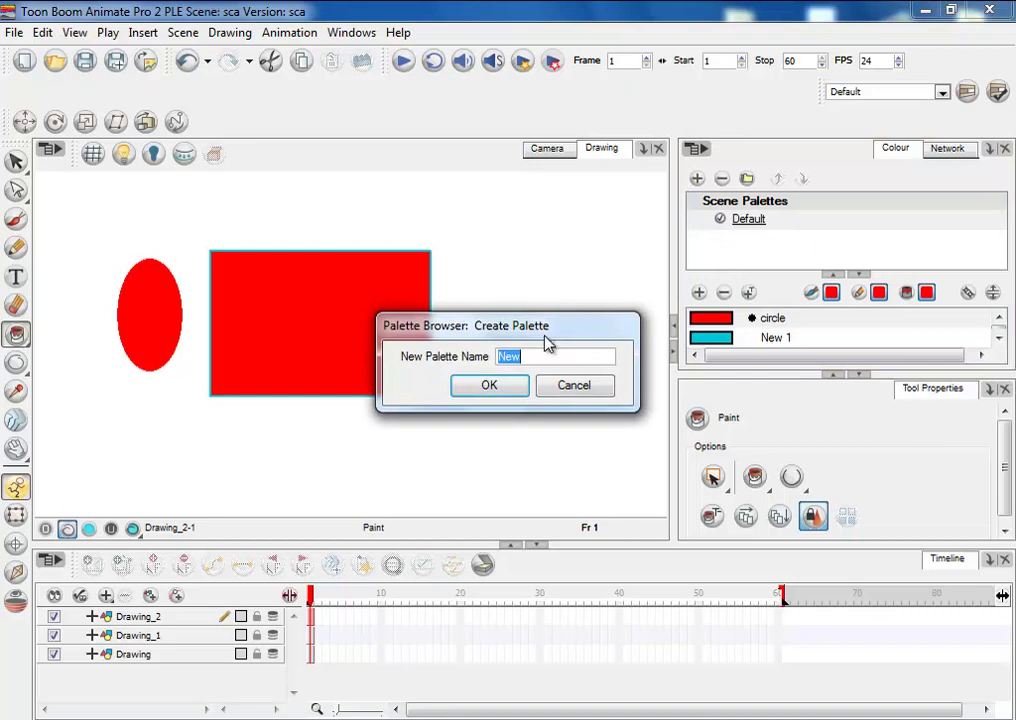
{"action": "type", "text": "ahmad"}
{"action": "left_click", "coordinate": [520, 388]}
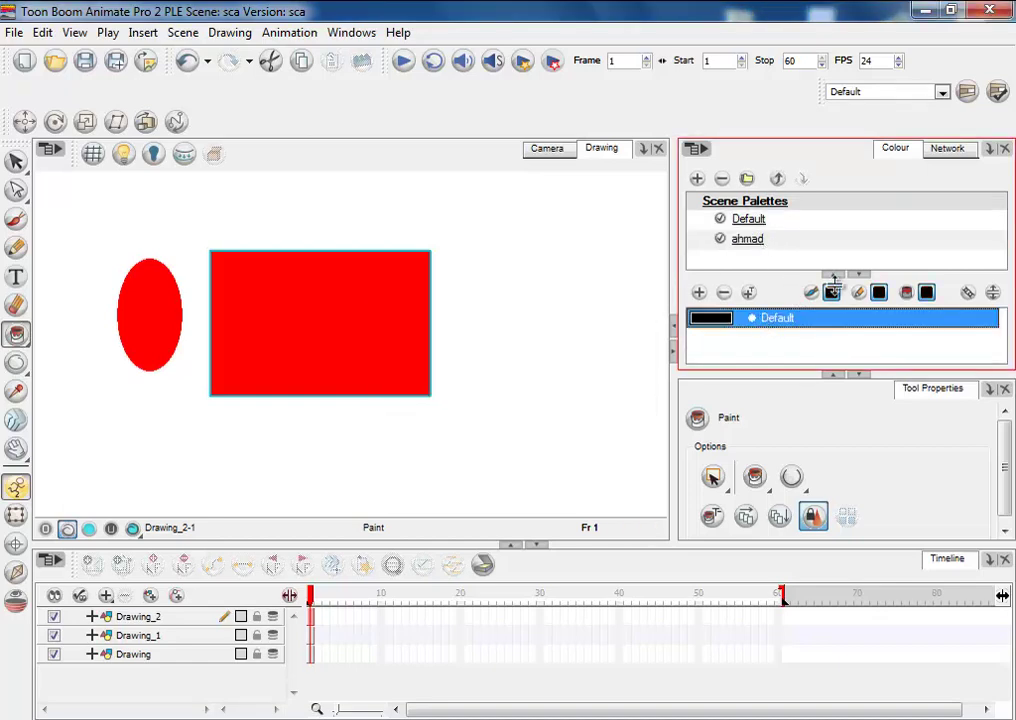
- Add a pale lavender swatch (R 234, G 233, B 255) to the new palette and name it jld
{"action": "left_click", "coordinate": [992, 292]}
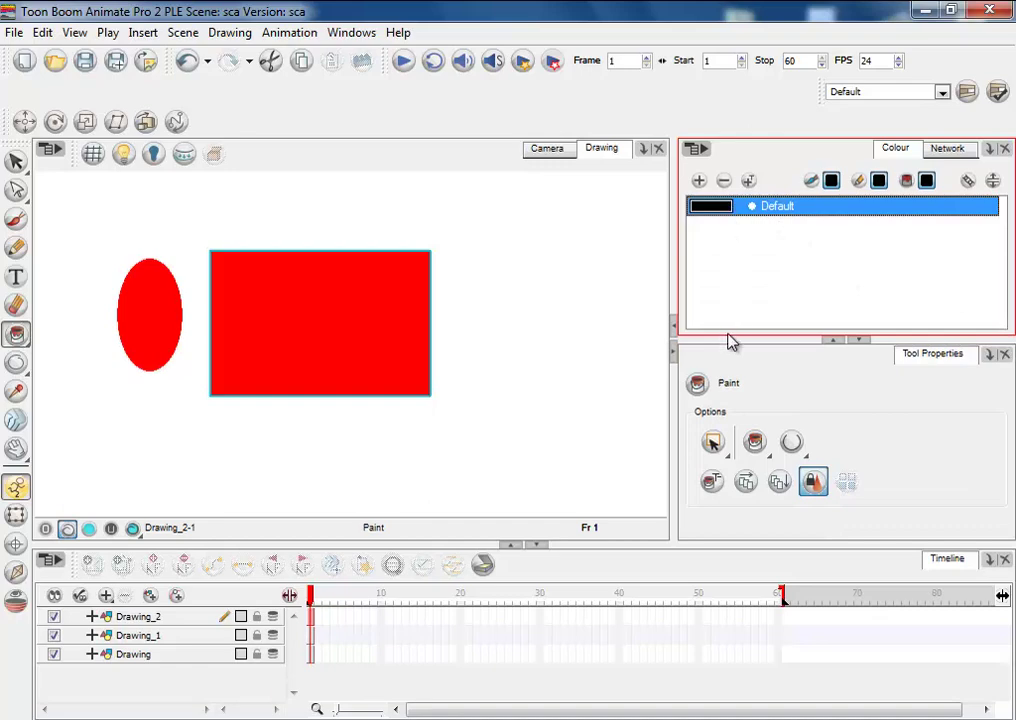
{"action": "left_click", "coordinate": [699, 180]}
{"action": "left_click", "coordinate": [714, 209]}
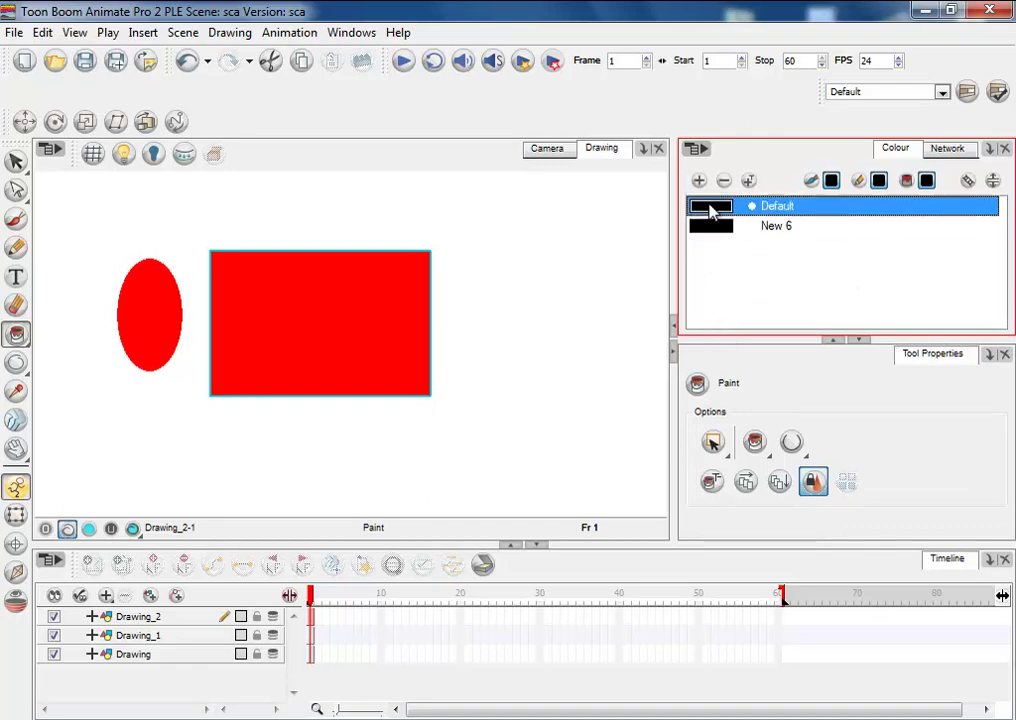
{"action": "double_click", "coordinate": [714, 227]}
{"action": "left_click", "coordinate": [350, 228]}
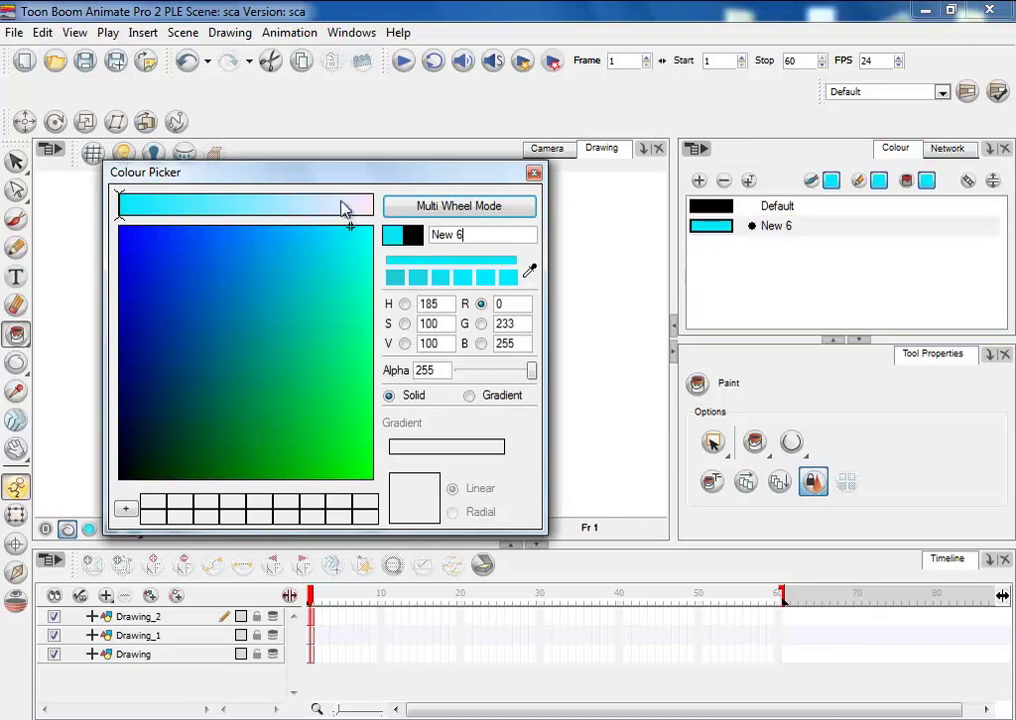
{"action": "left_click_drag", "start_coordinate": [345, 206], "coordinate": [351, 210]}
{"action": "triple_click", "coordinate": [509, 234]}
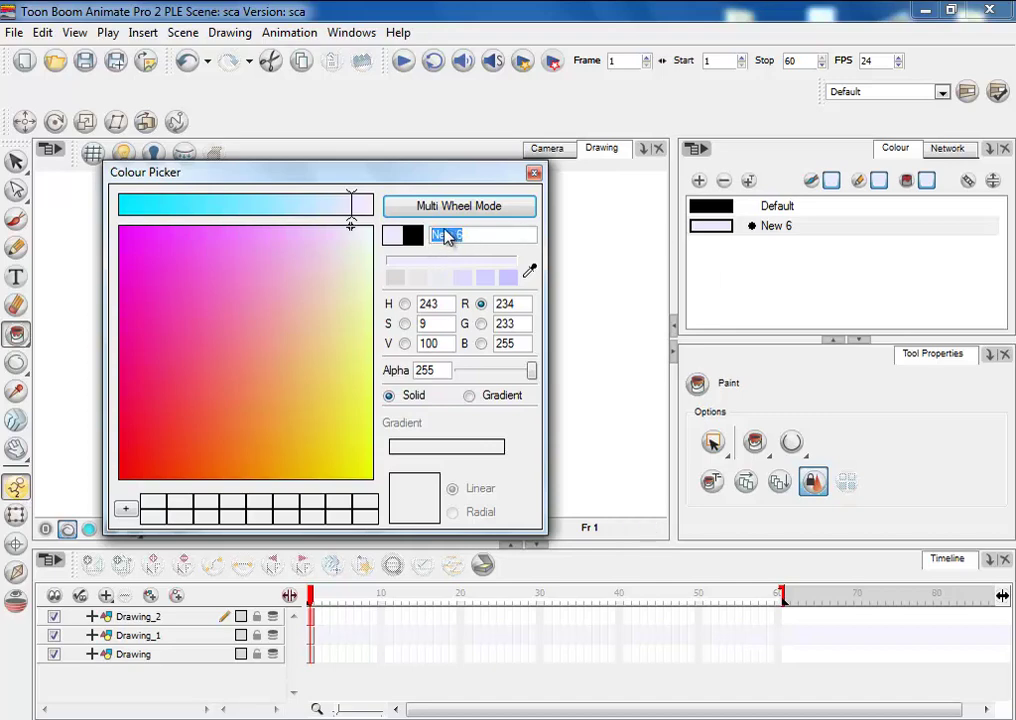
{"action": "type", "text": "jld"}
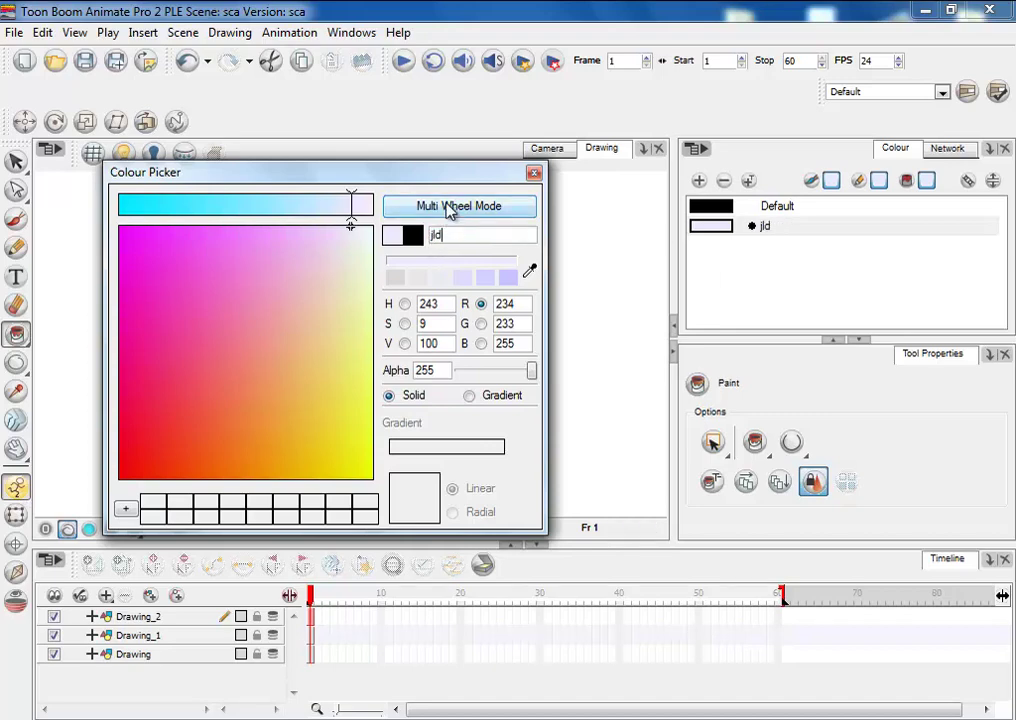
- Add a pink swatch (R 234, G 129, B 167) to the palette and name it hgfdg
{"action": "left_click", "coordinate": [699, 180]}
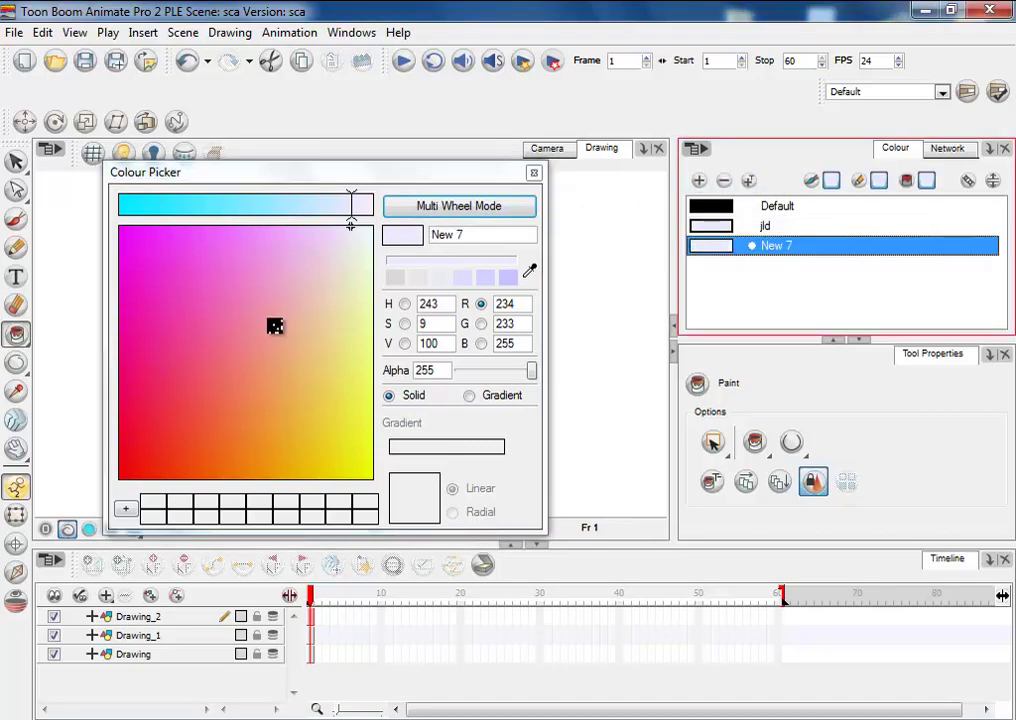
{"action": "mouse_move", "coordinate": [141, 272]}
{"action": "left_mouse_down"}
{"action": "mouse_move", "coordinate": [177, 345]}
{"action": "mouse_move", "coordinate": [308, 454]}
{"action": "mouse_move", "coordinate": [324, 447]}
{"action": "left_mouse_up"}
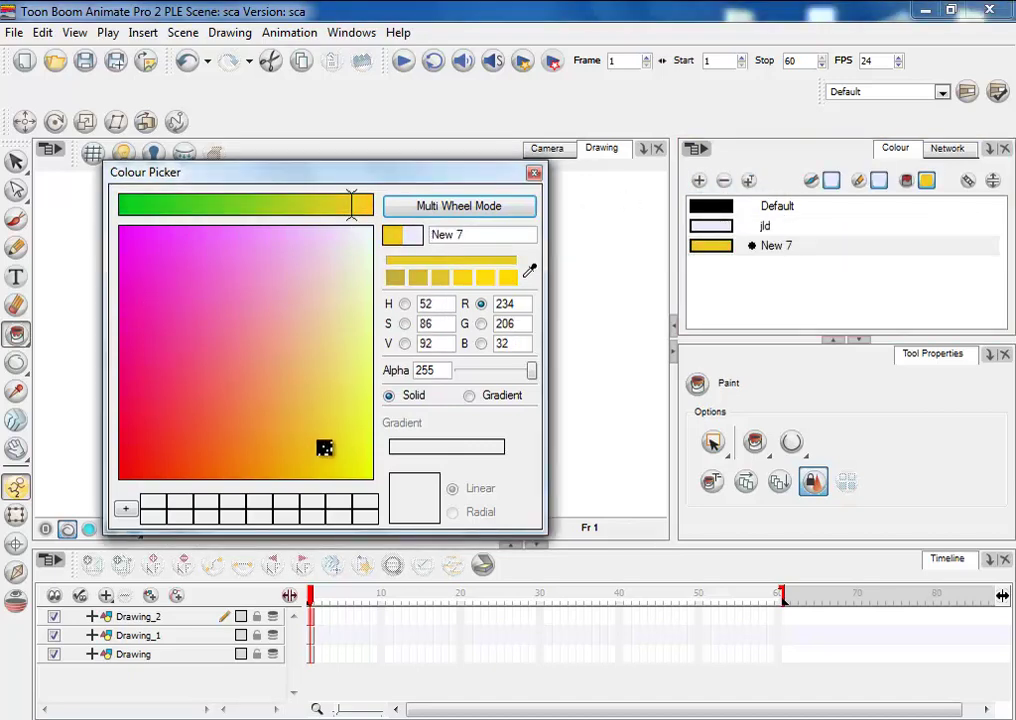
{"action": "left_click", "coordinate": [462, 234]}
{"action": "left_click", "coordinate": [247, 313]}
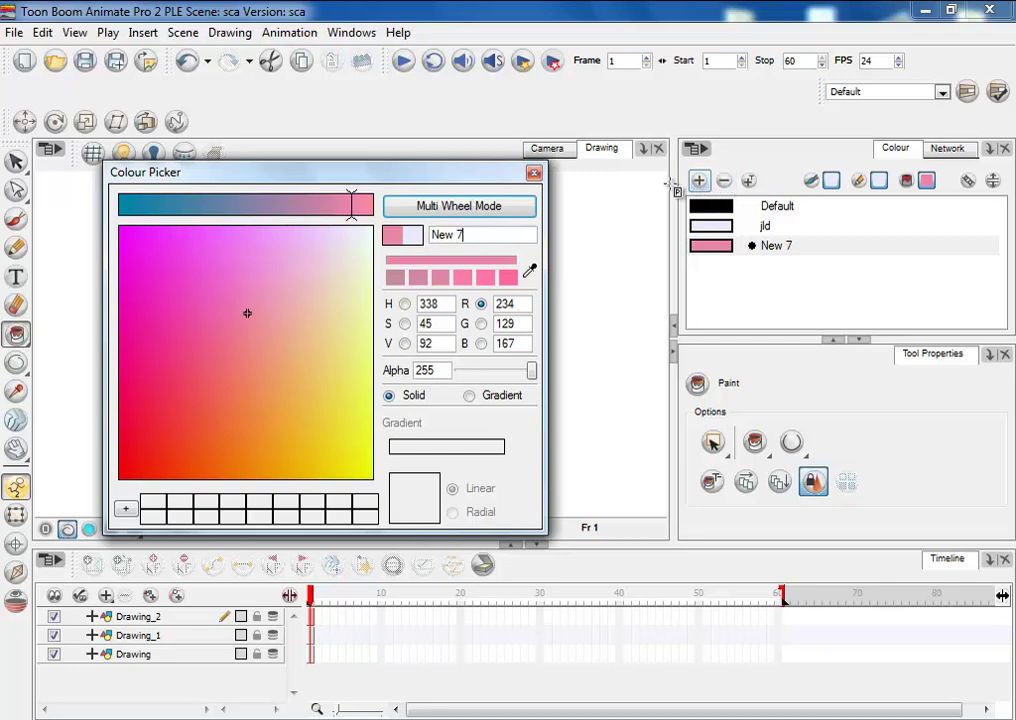
{"action": "triple_click", "coordinate": [444, 234]}
{"action": "type", "text": "hgfdg"}
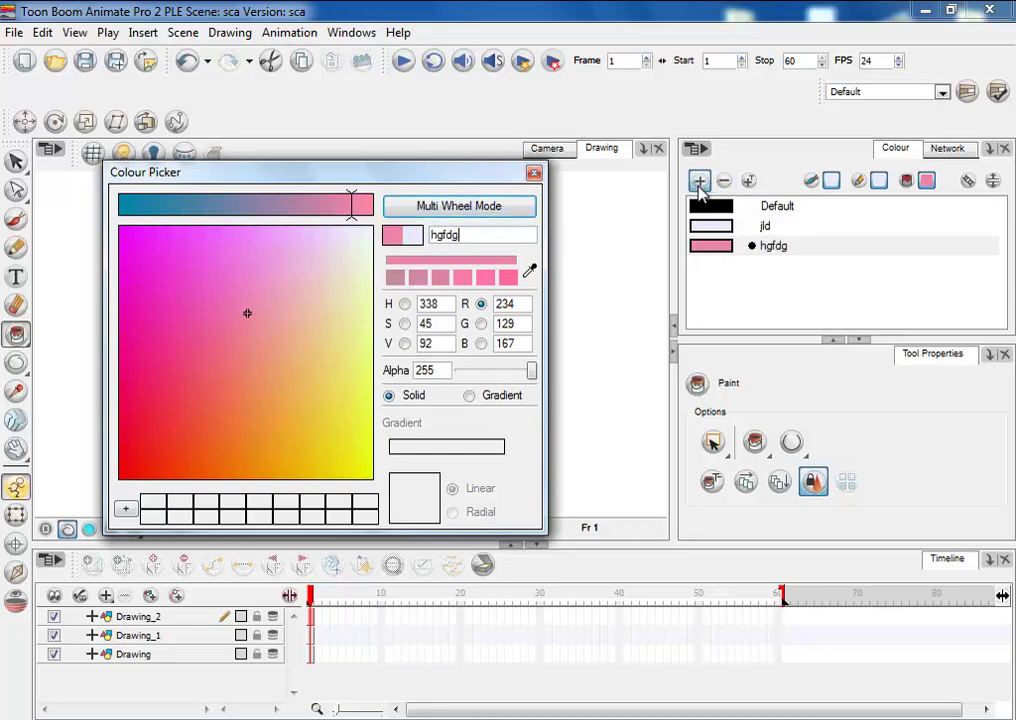
- Add an orange swatch (R 234, G 188, B 71) to the palette and name it dfhh
{"action": "left_click", "coordinate": [699, 180]}
{"action": "left_click", "coordinate": [304, 408]}
{"action": "triple_click", "coordinate": [475, 238]}
{"action": "type", "text": "dfhh"}
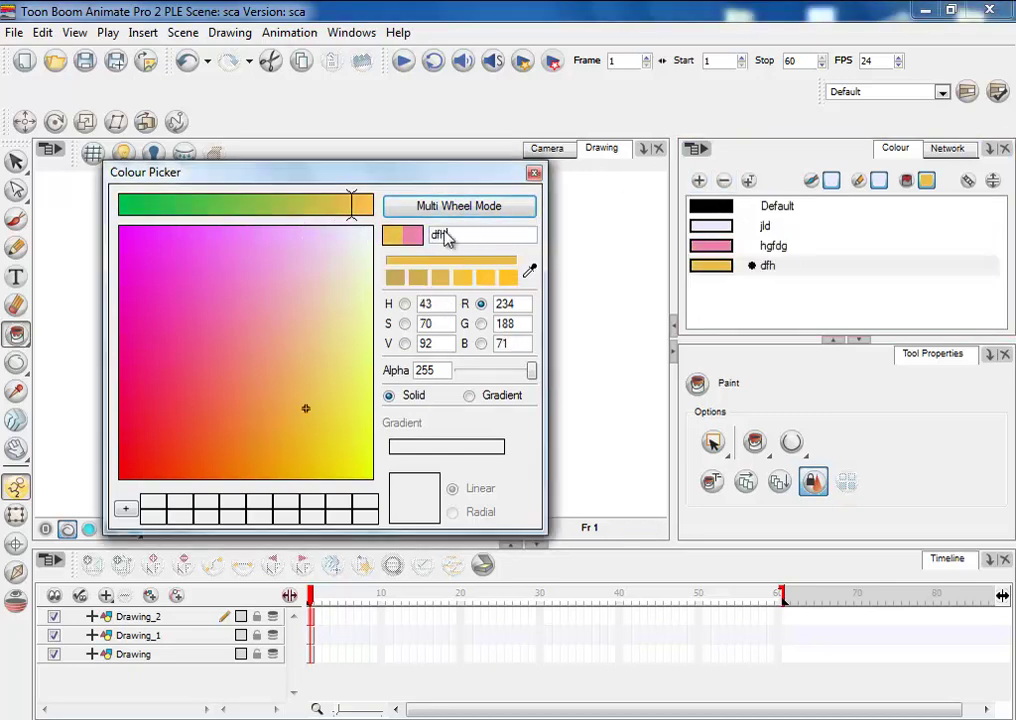
- Add a magenta swatch (R 234, G 35, B 211), name it gfd and close the colour picker
{"action": "left_click", "coordinate": [699, 180]}
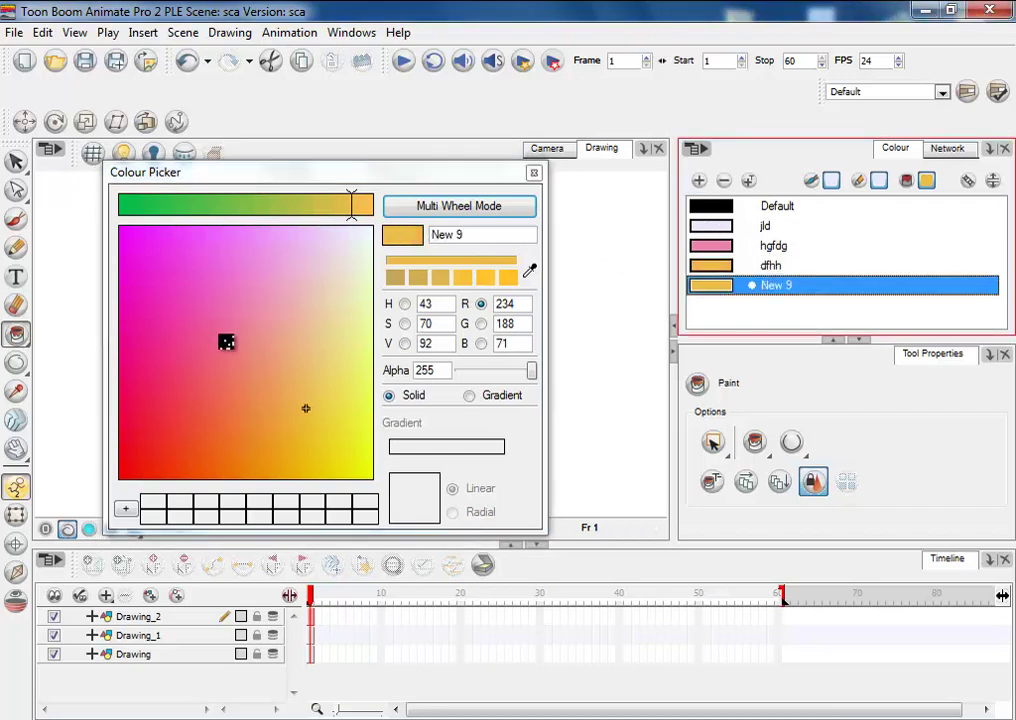
{"action": "left_click", "coordinate": [154, 269]}
{"action": "type", "text": "gfd"}
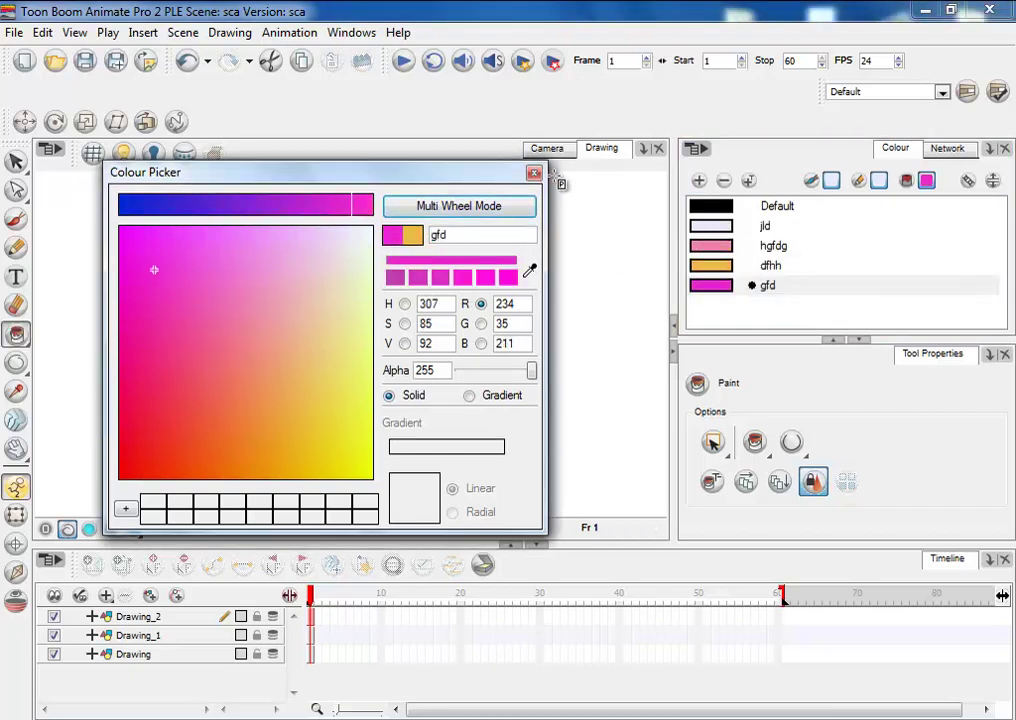
{"action": "left_click", "coordinate": [534, 172]}
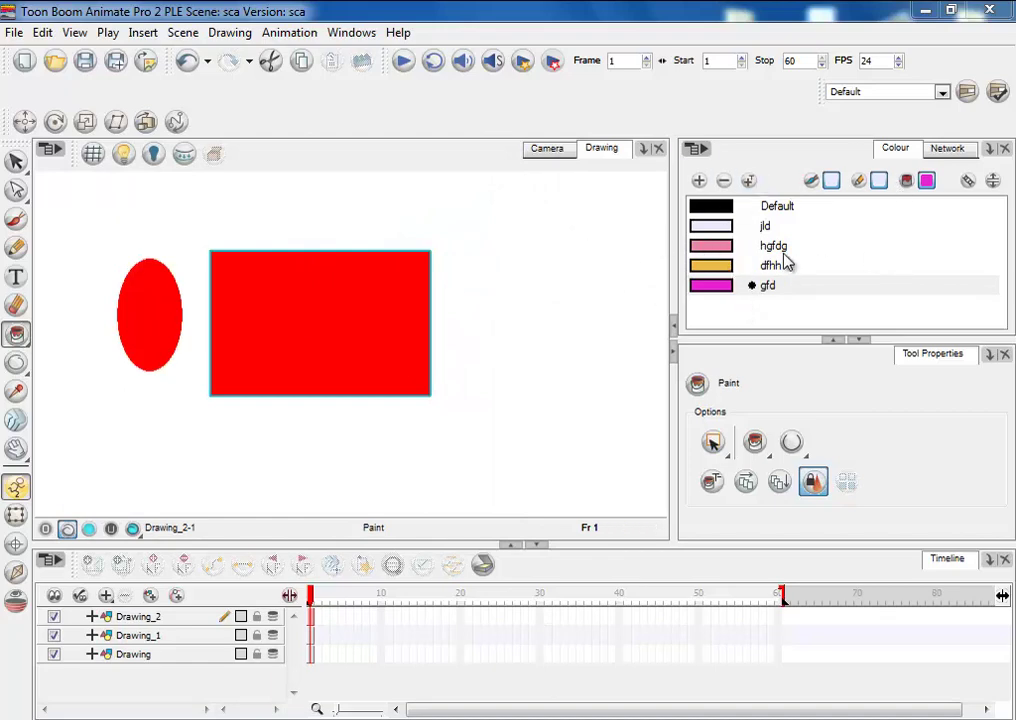
- Show the palette list and rename the Default scene palette with a person's first name
{"action": "left_click", "coordinate": [993, 181]}
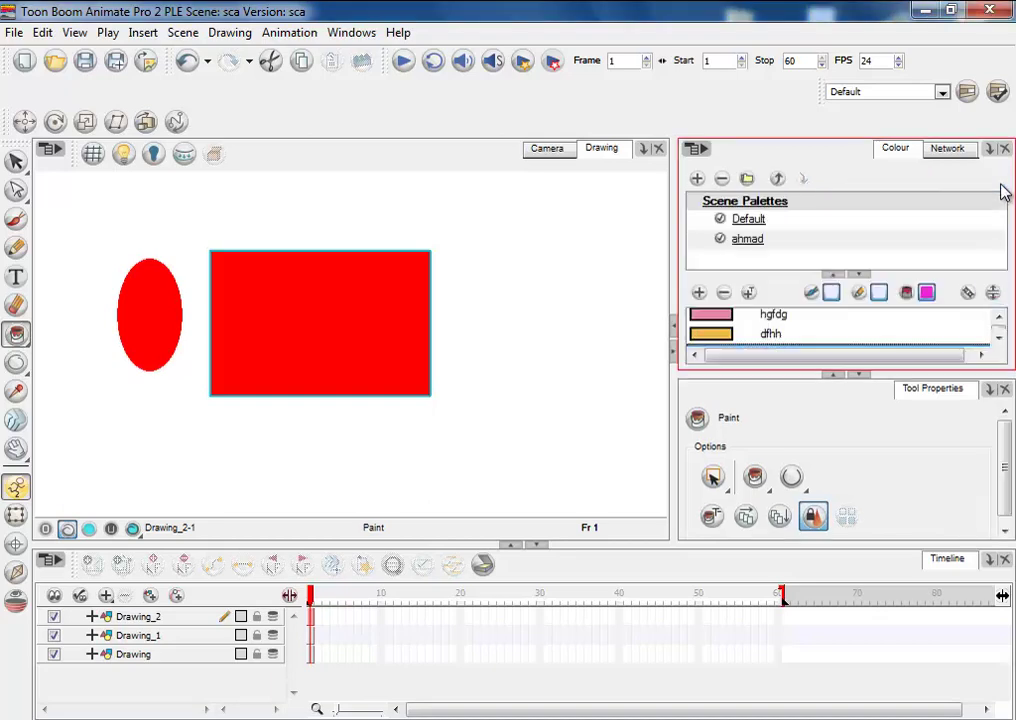
{"action": "left_click", "coordinate": [748, 220]}
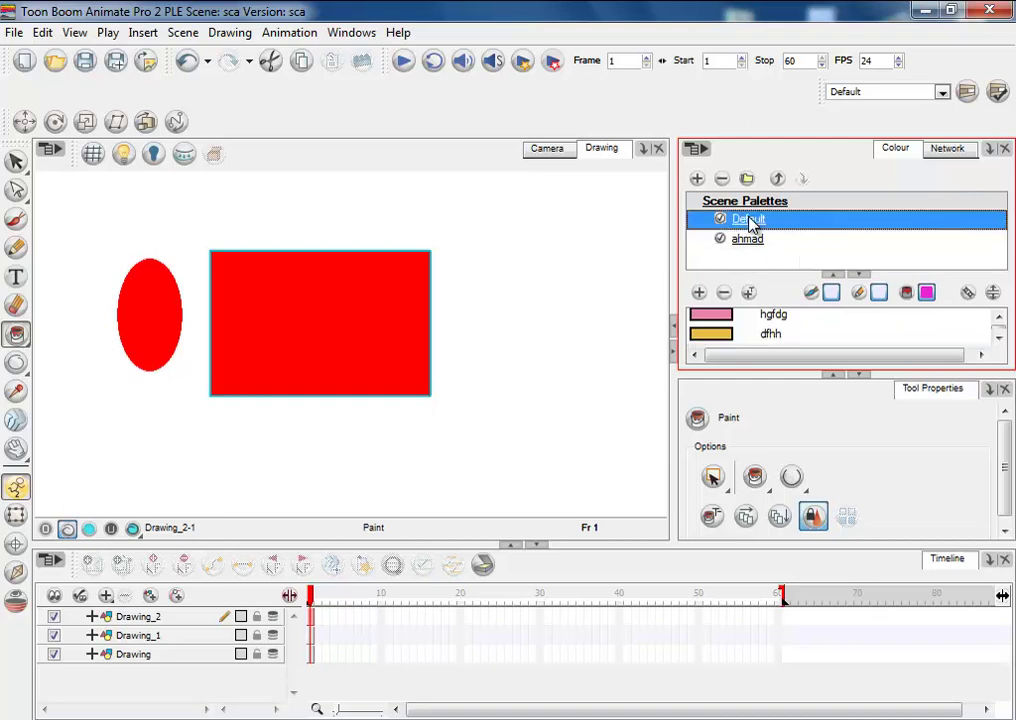
{"action": "left_click", "coordinate": [999, 338]}
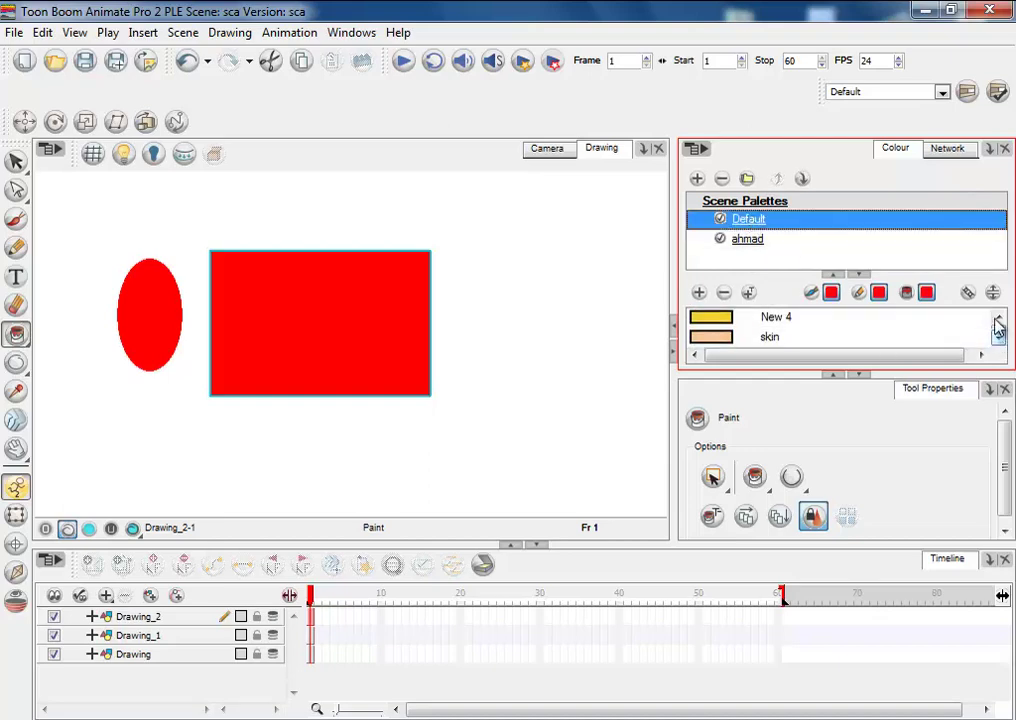
{"action": "right_click", "coordinate": [760, 226]}
{"action": "left_click", "coordinate": [775, 339]}
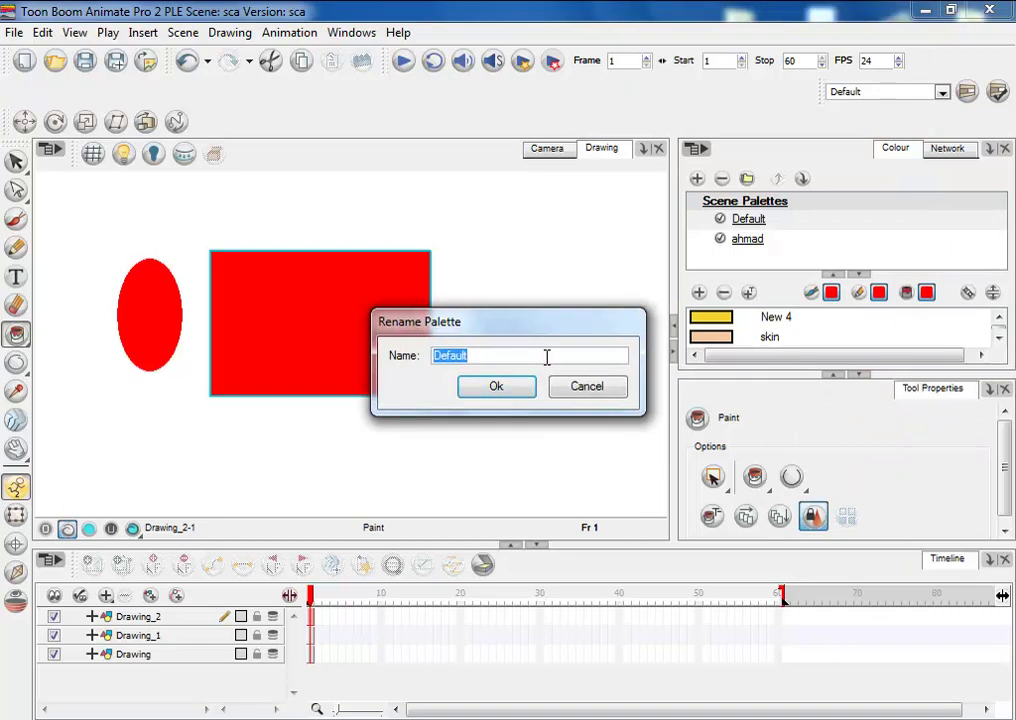
{"action": "type", "text": "saed"}
{"action": "key", "text": "Return"}
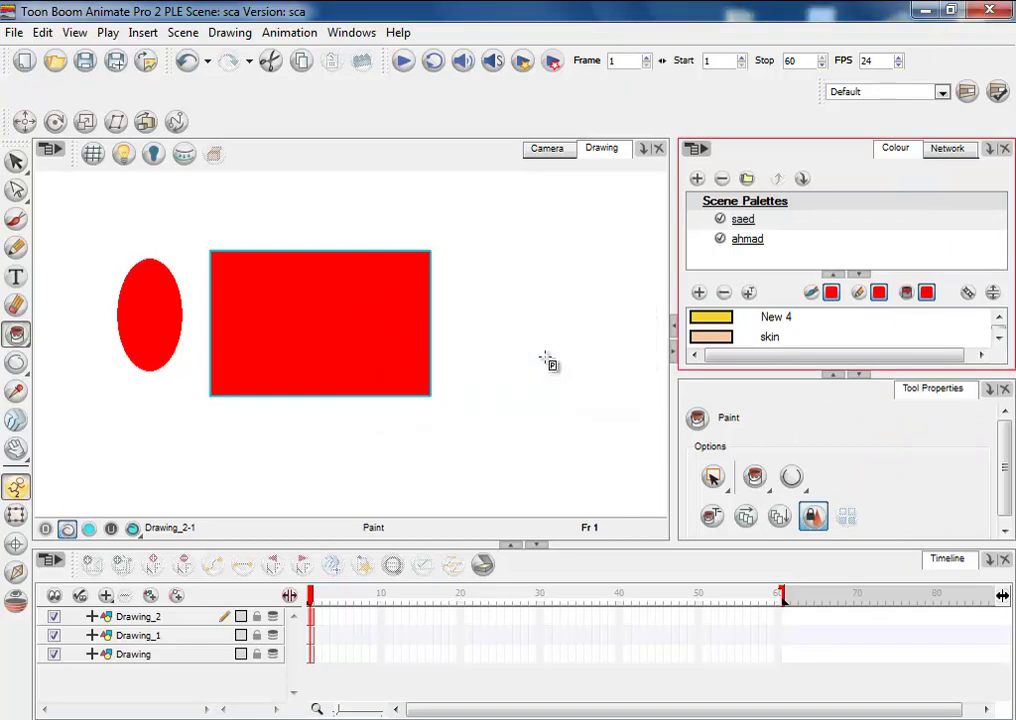
- Move the second scene palette up in the palette list and back down to its original place
{"action": "left_click", "coordinate": [740, 220]}
{"action": "left_click", "coordinate": [756, 239]}
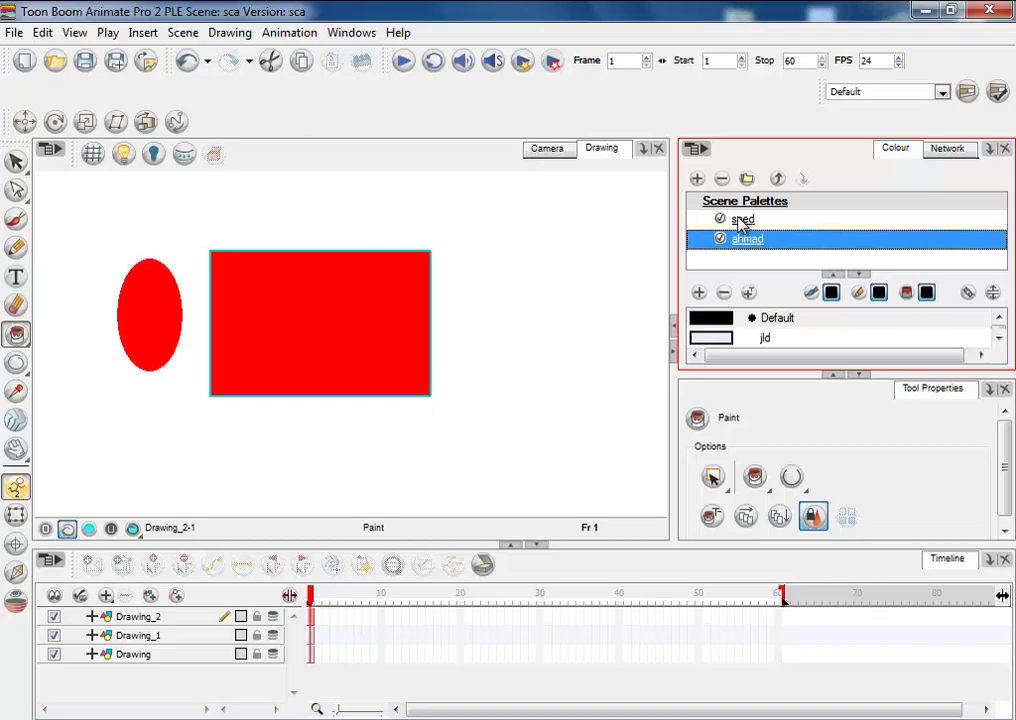
{"action": "left_click", "coordinate": [779, 178]}
{"action": "left_click", "coordinate": [802, 179]}
{"action": "left_click", "coordinate": [25, 336]}
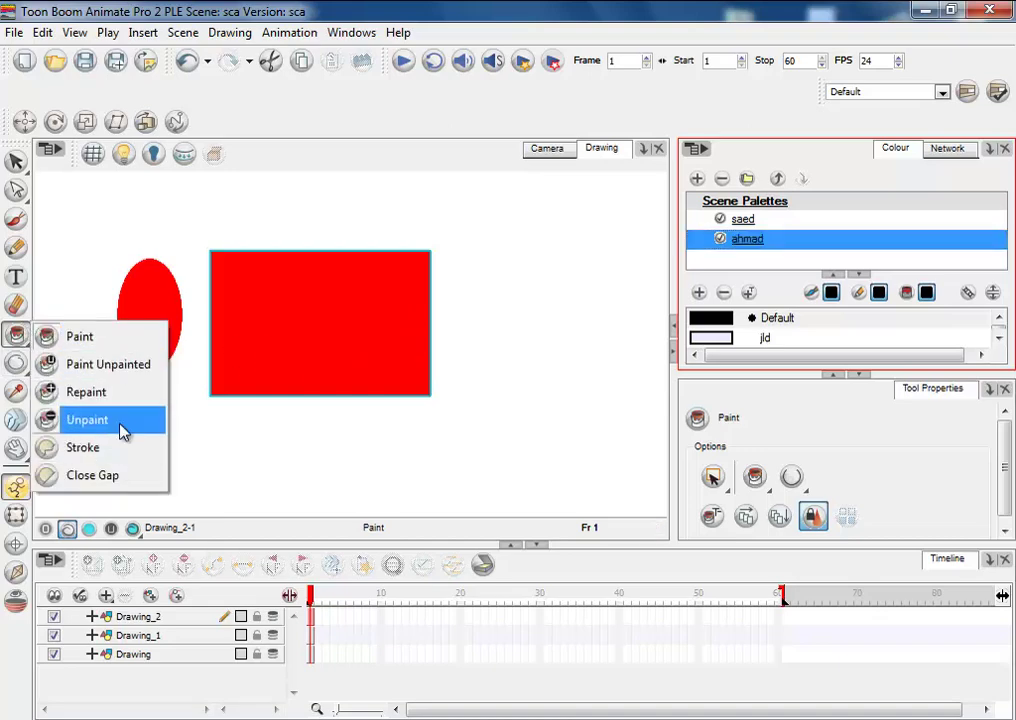
{"action": "left_click", "coordinate": [16, 334]}
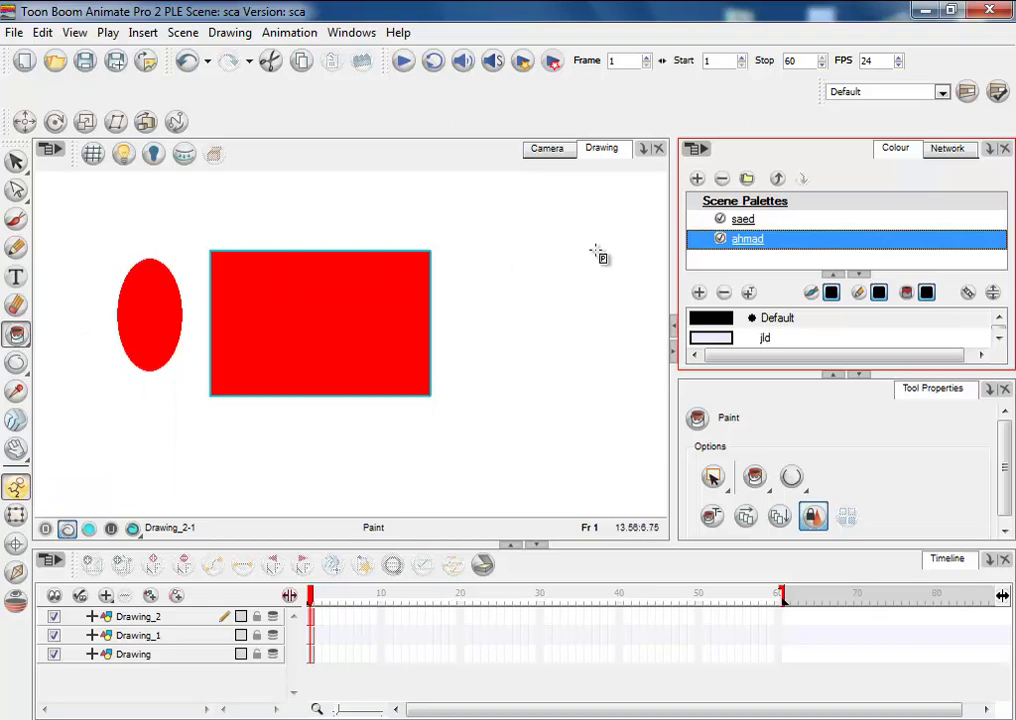
- Switch between the two scene palettes to view the swatches in each, ending on the second palette
{"action": "left_click", "coordinate": [745, 224]}
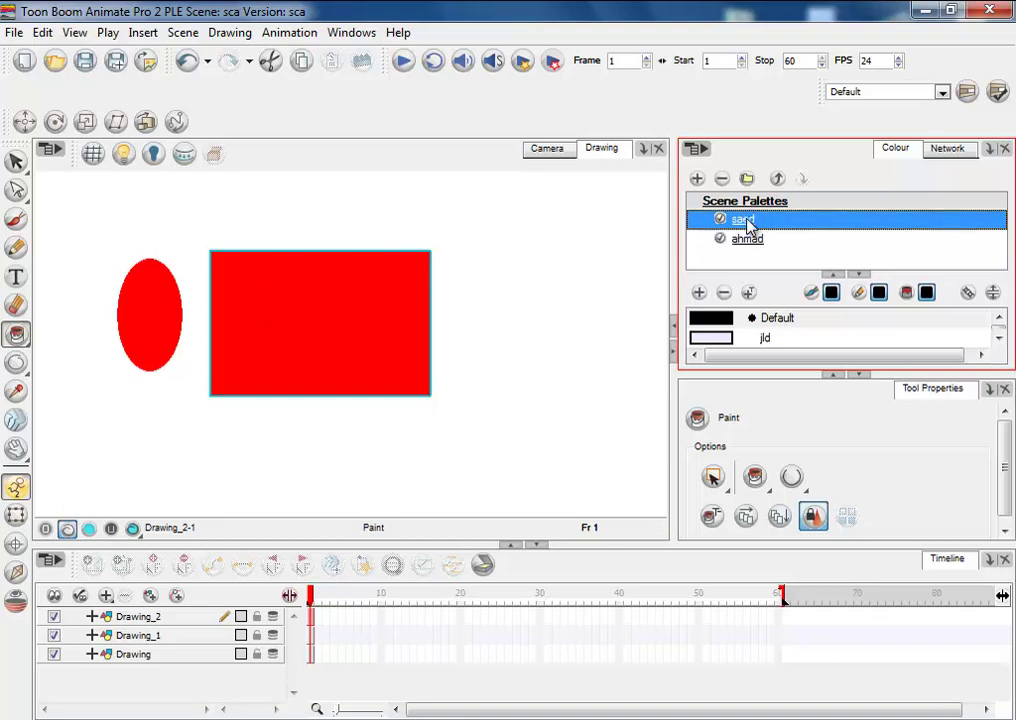
{"action": "left_click", "coordinate": [750, 240]}
{"action": "left_click", "coordinate": [752, 222]}
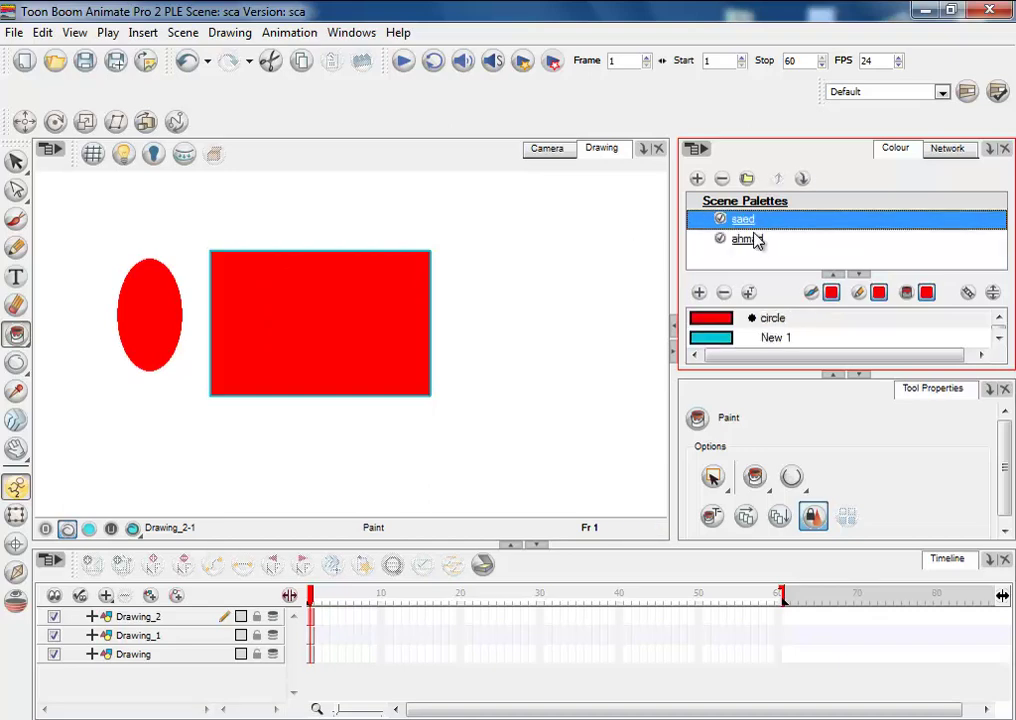
{"action": "left_click", "coordinate": [751, 240]}
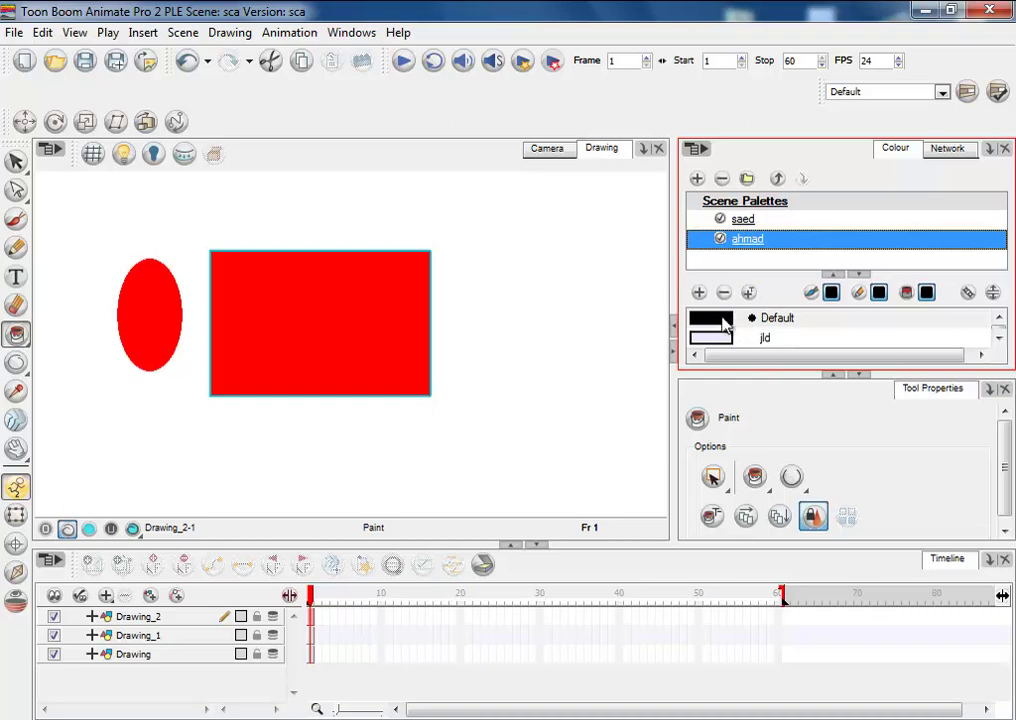
- Toggle the palette list off and on and look through the second palette's swatches
{"action": "left_click", "coordinate": [993, 293]}
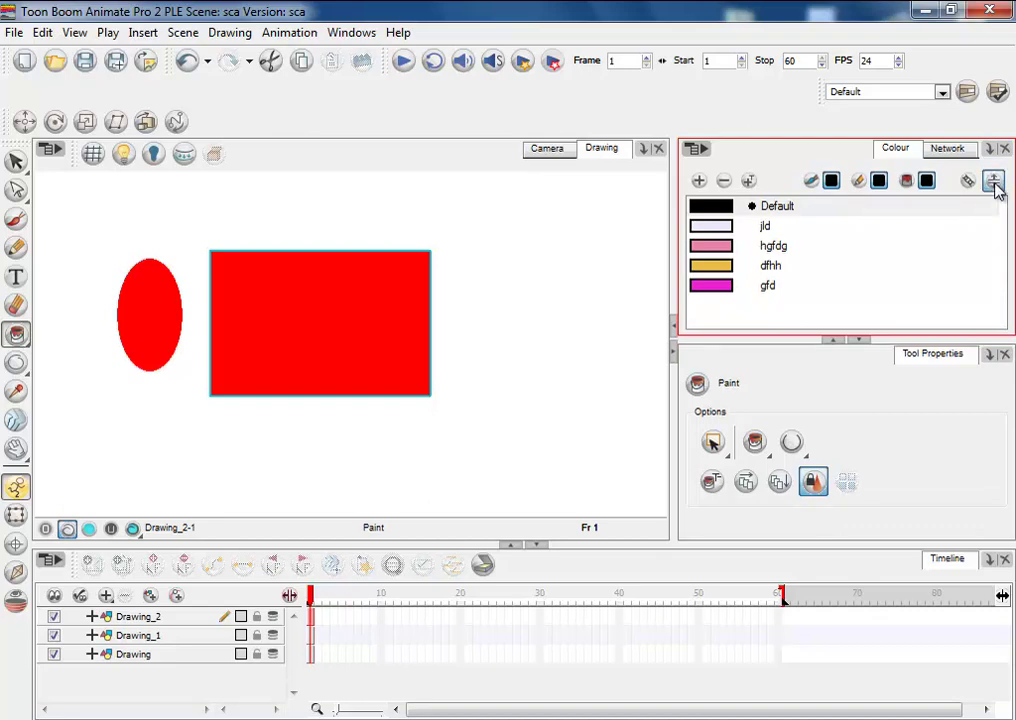
{"action": "left_click", "coordinate": [993, 182]}
{"action": "left_click", "coordinate": [1001, 296]}
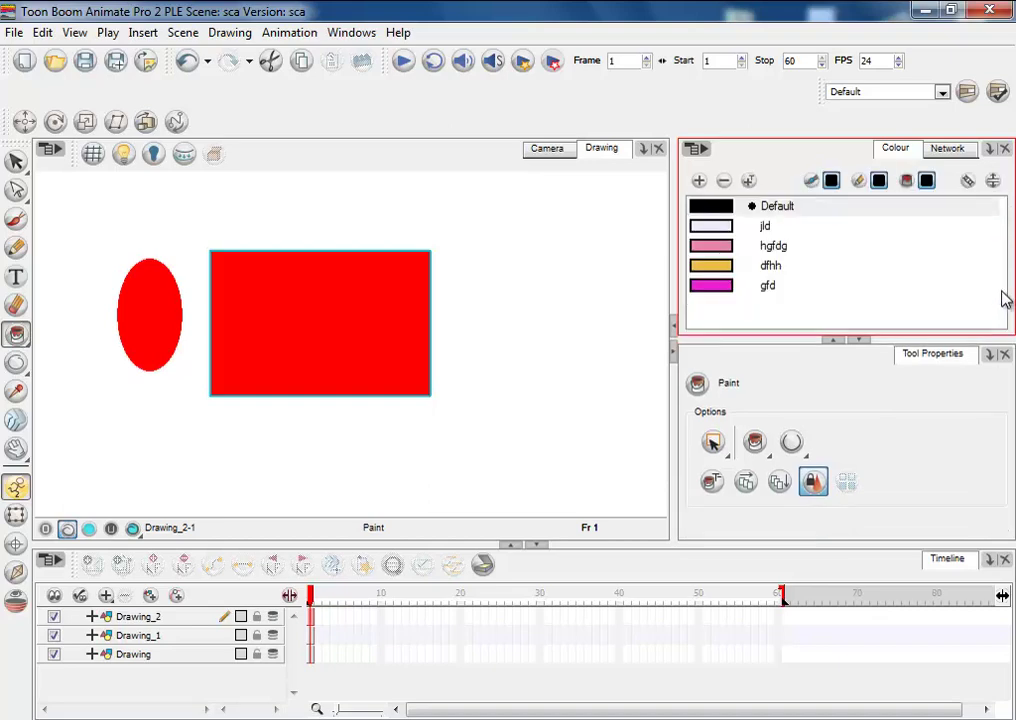
{"action": "left_click", "coordinate": [991, 182]}
{"action": "left_click", "coordinate": [998, 338]}
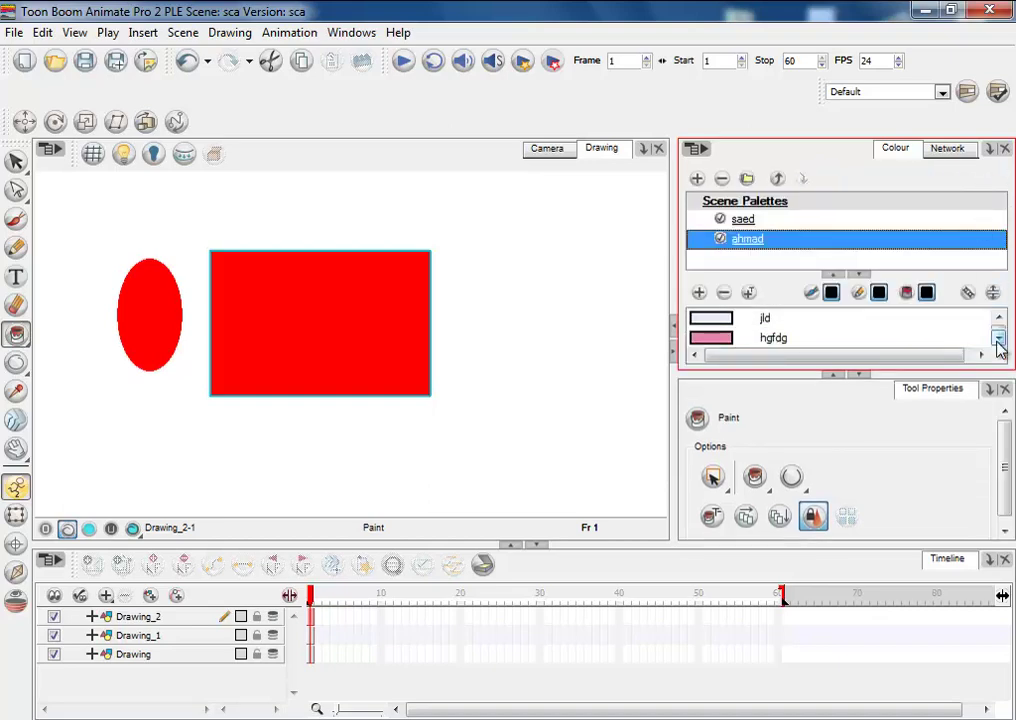
- Maximise the Colour view temporarily, restore Tool Properties beneath it and hide the palette list
{"action": "left_click", "coordinate": [858, 375]}
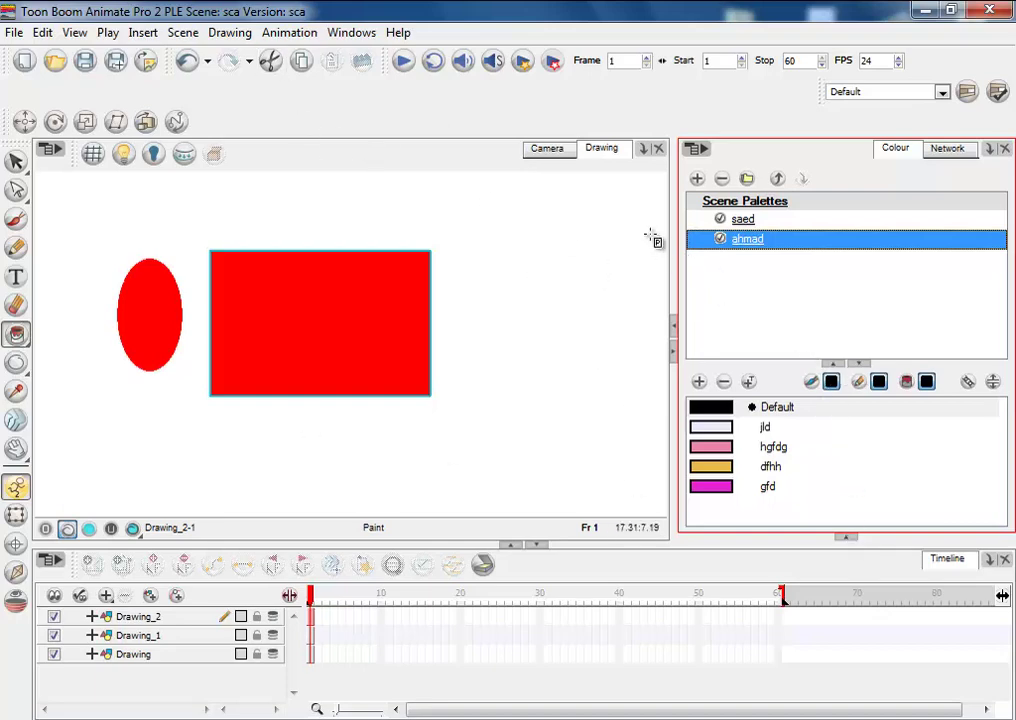
{"action": "left_click", "coordinate": [860, 363]}
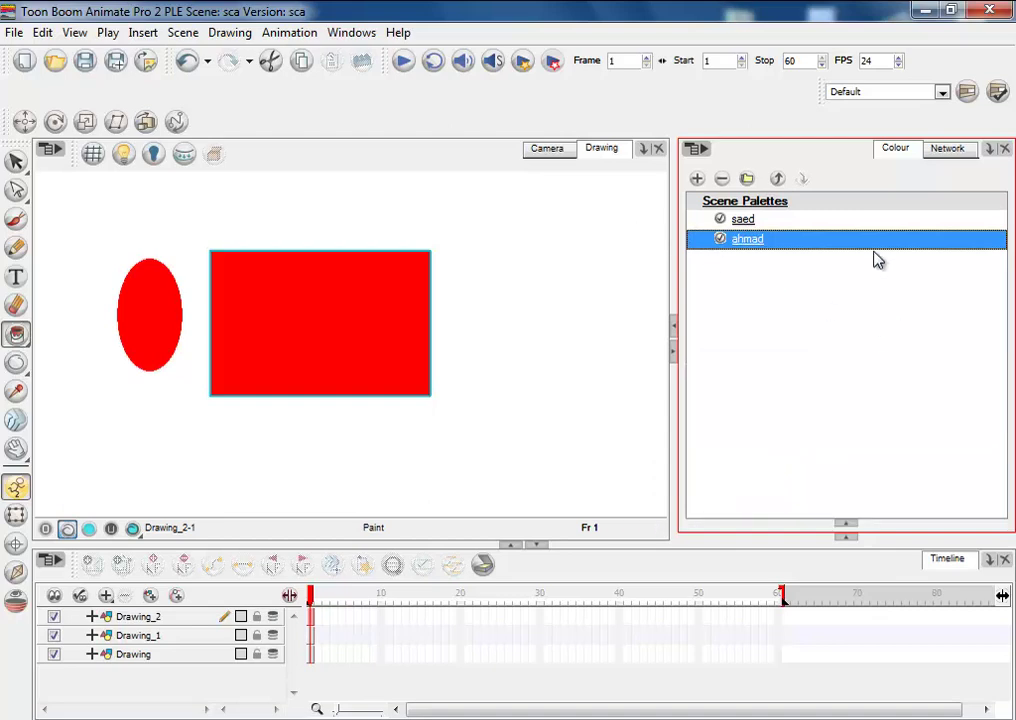
{"action": "left_click", "coordinate": [848, 523]}
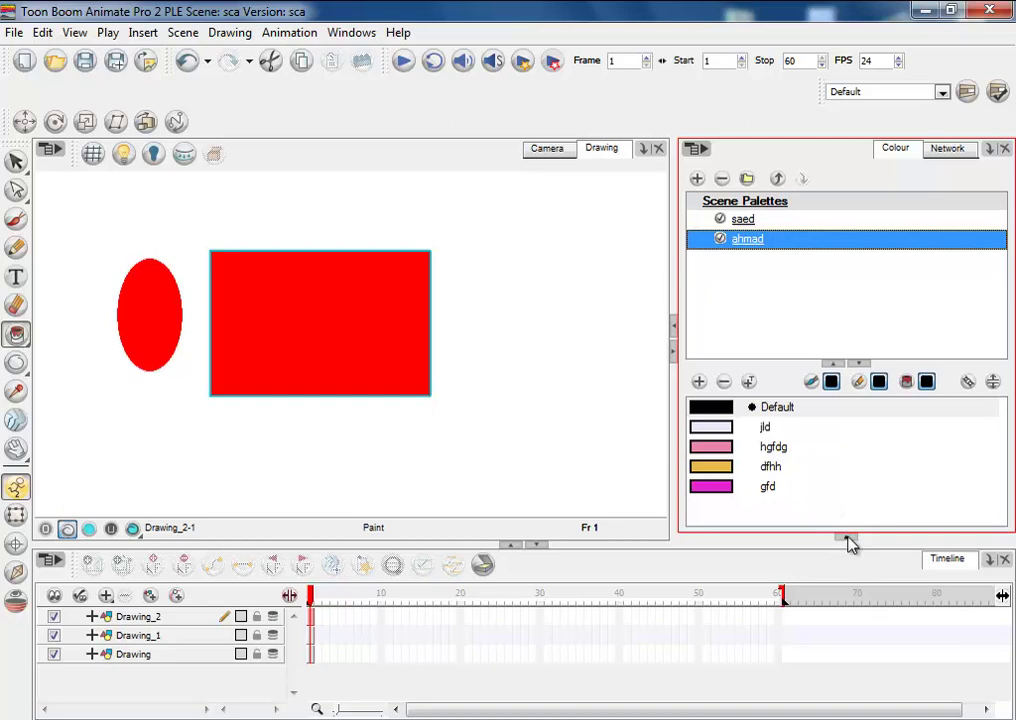
{"action": "left_click_drag", "start_coordinate": [848, 541], "coordinate": [869, 365]}
{"action": "left_click", "coordinate": [992, 293]}
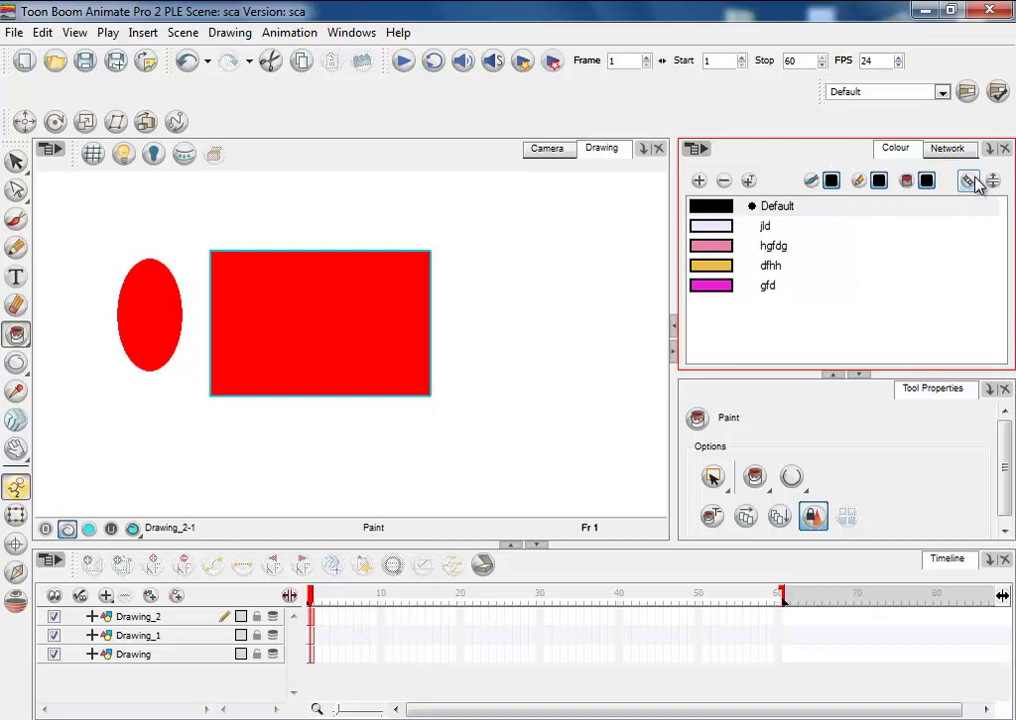
- Apply the gfd swatch to the brush, pencil and paint colours, unlink them, and add a new blue swatch for the paint colour only
{"action": "left_click", "coordinate": [889, 285]}
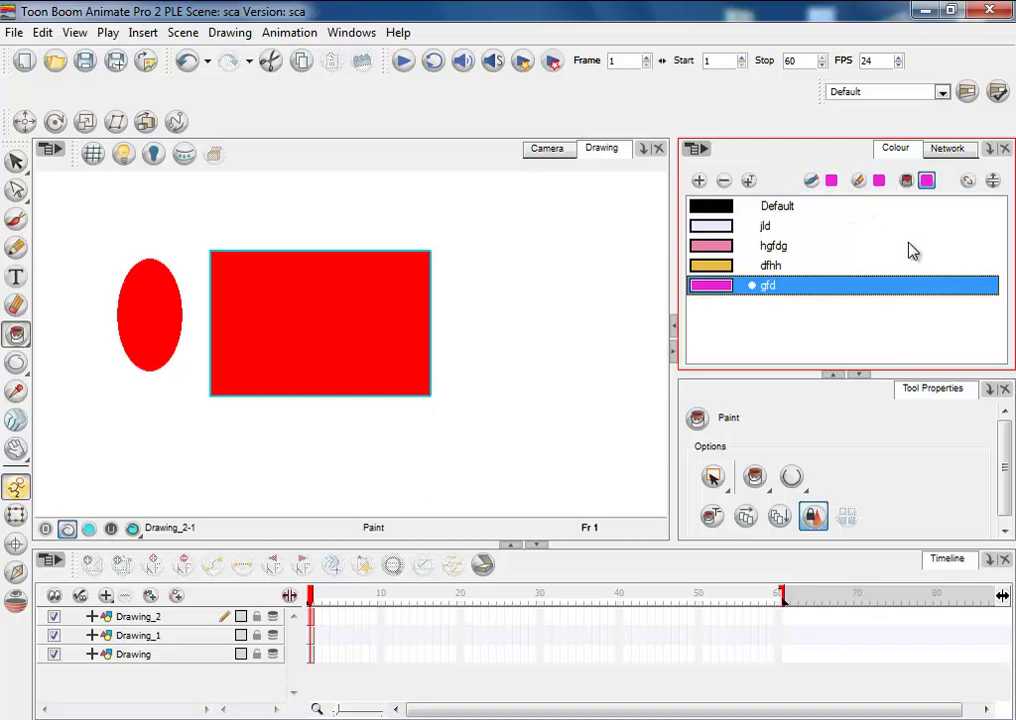
{"action": "left_click", "coordinate": [928, 183]}
{"action": "left_click", "coordinate": [699, 180]}
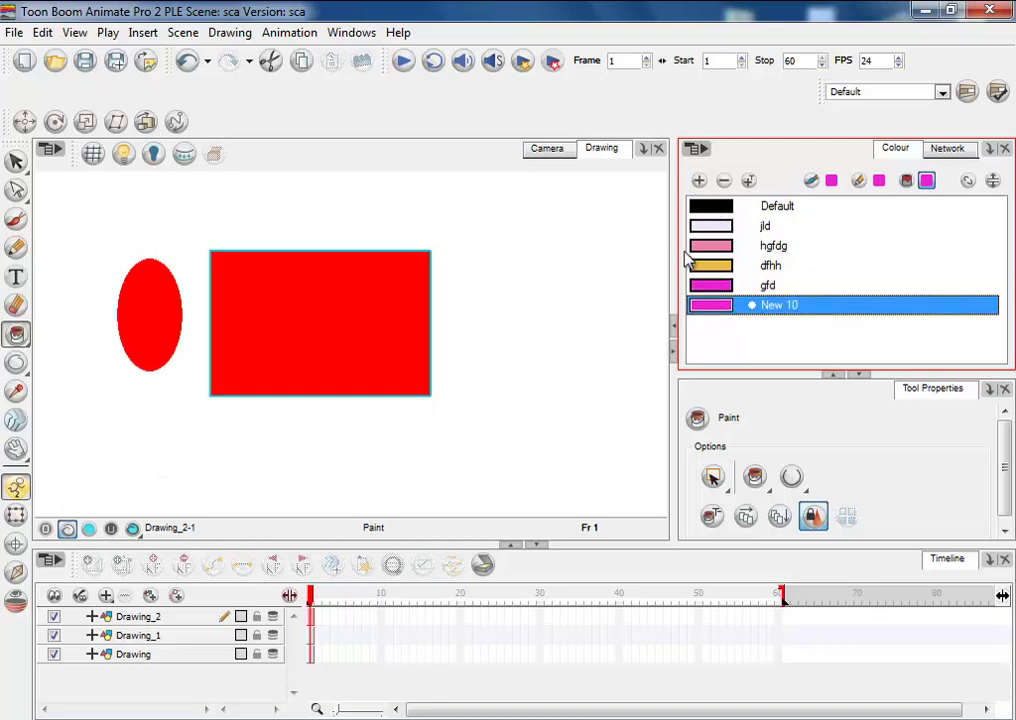
{"action": "double_click", "coordinate": [717, 311]}
{"action": "left_click", "coordinate": [157, 207]}
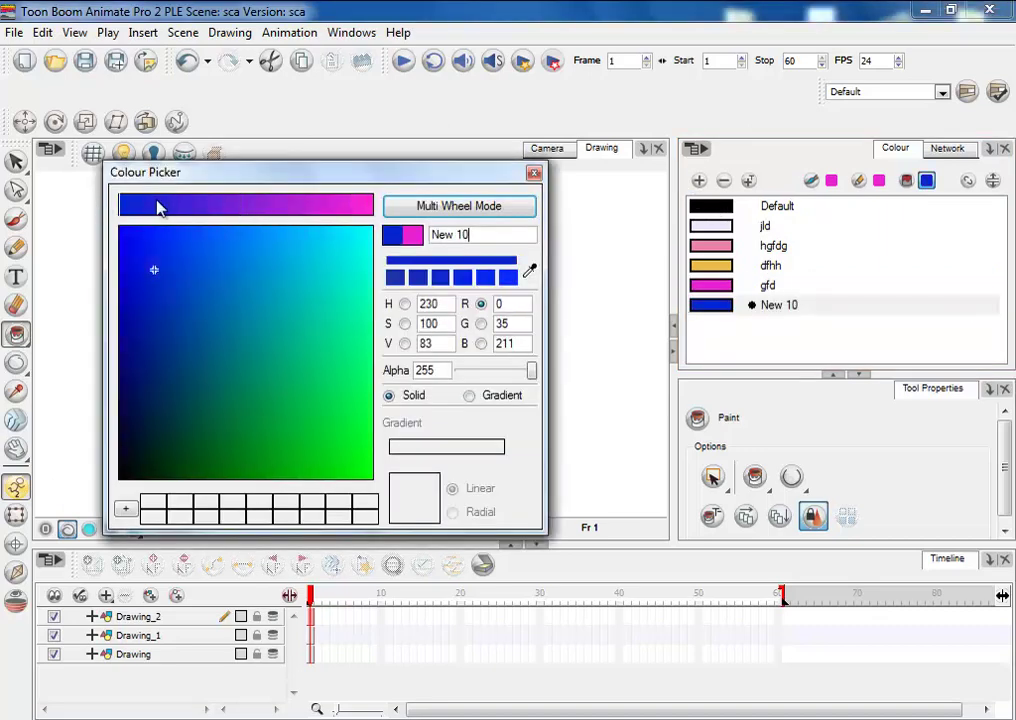
{"action": "left_click", "coordinate": [534, 173]}
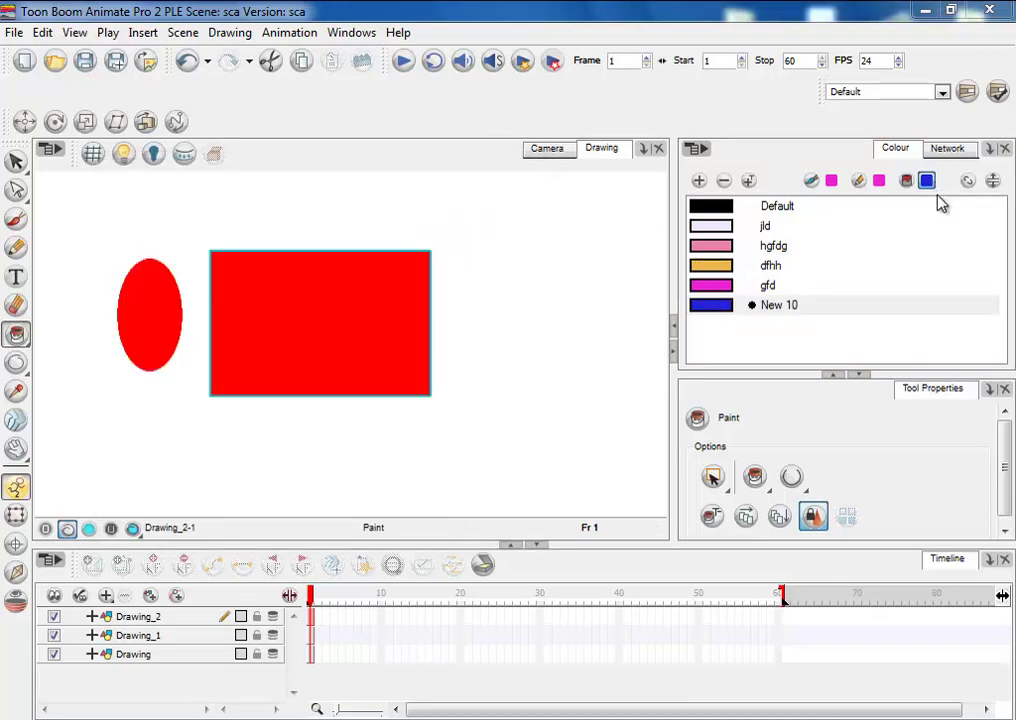
- Assign the New 10 swatch to the pencil colour and recolour it turquoise (R 44, G 195, B 216)
{"action": "left_click", "coordinate": [831, 180]}
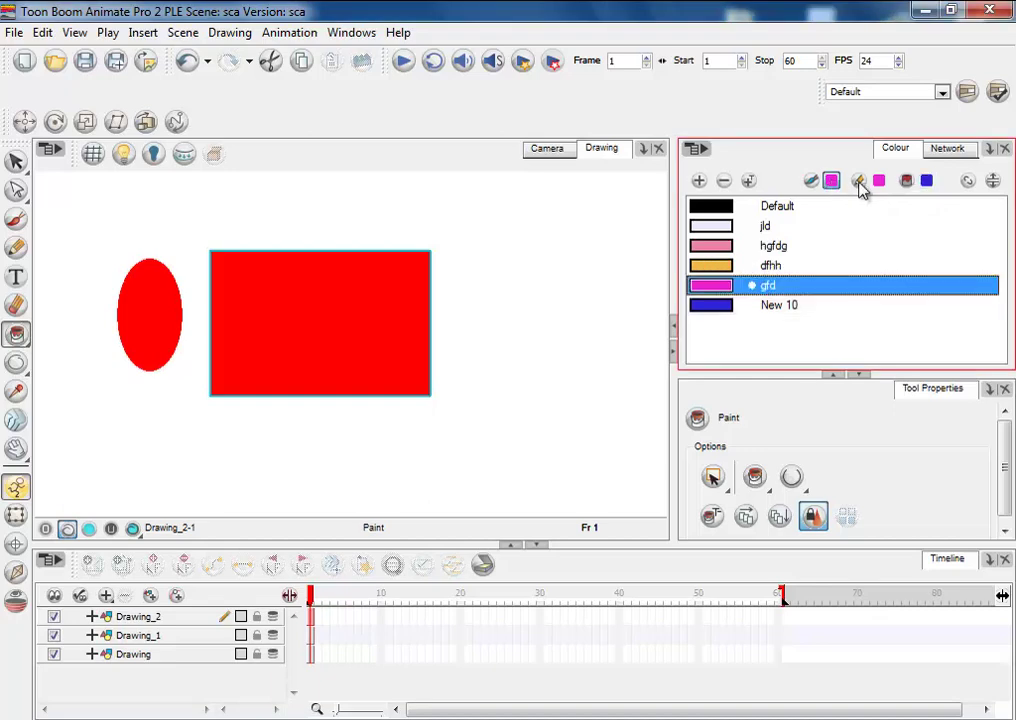
{"action": "left_click", "coordinate": [721, 303]}
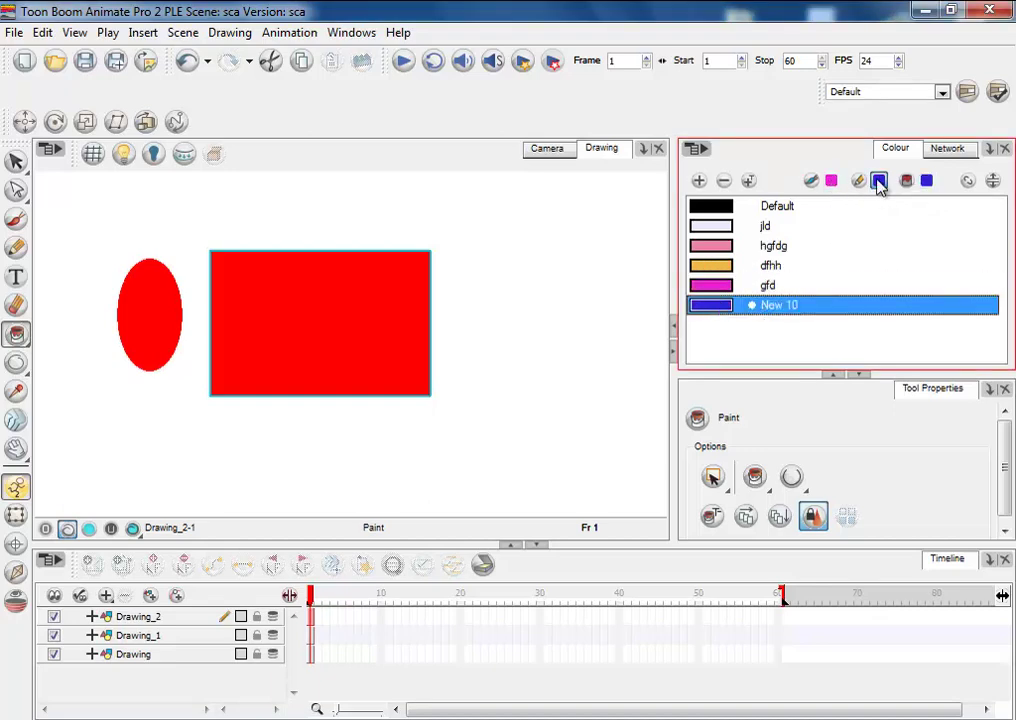
{"action": "double_click", "coordinate": [726, 305]}
{"action": "left_click", "coordinate": [313, 265]}
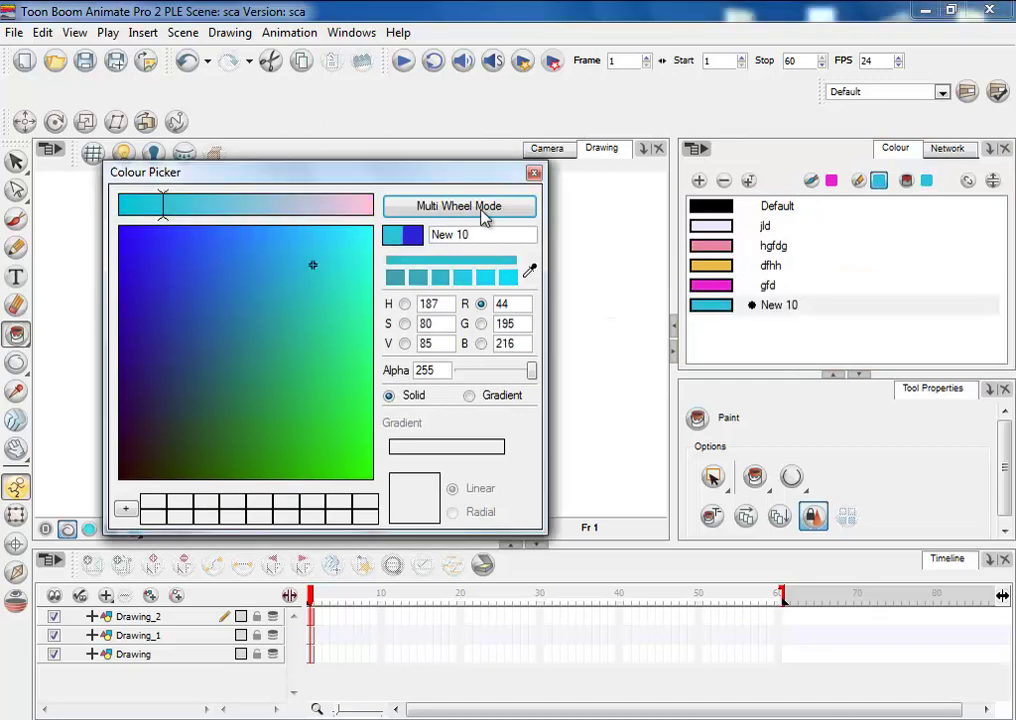
{"action": "left_click", "coordinate": [534, 173]}
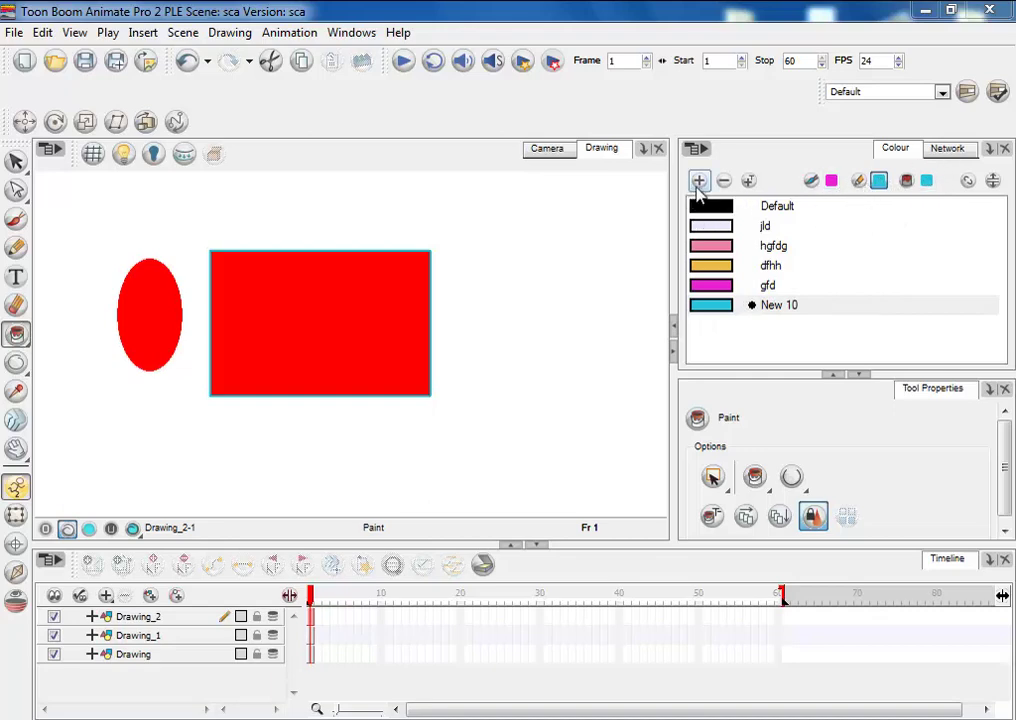
- Add another swatch for the pencil colour and recolour it violet-blue (R 44, G 0, B 212)
{"action": "left_click", "coordinate": [878, 182]}
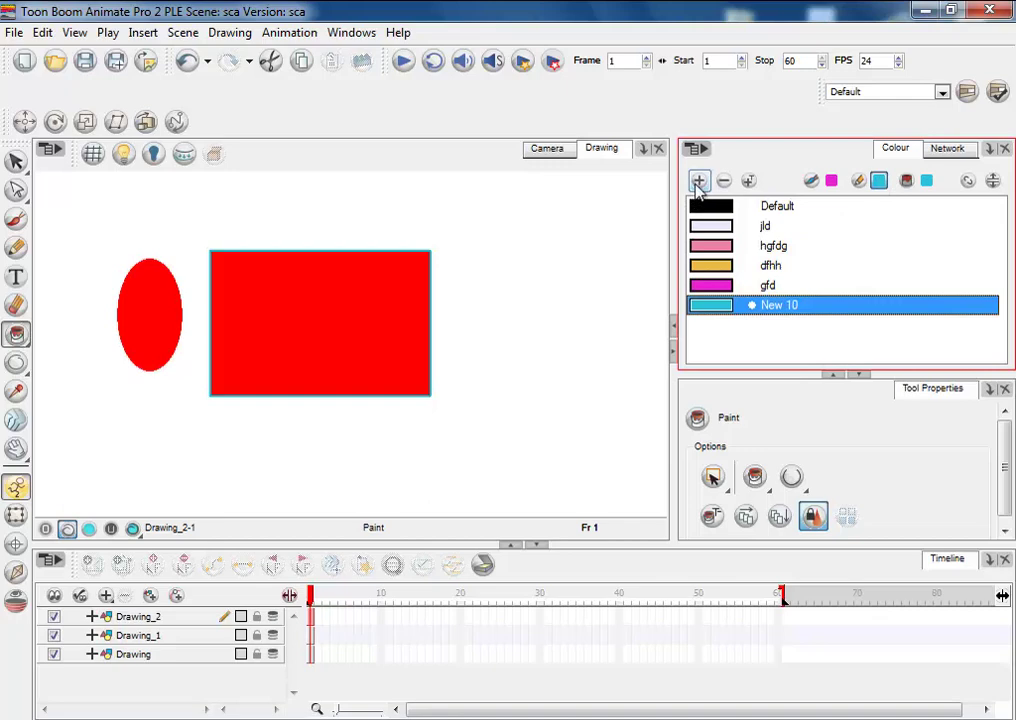
{"action": "left_click", "coordinate": [699, 180]}
{"action": "double_click", "coordinate": [705, 328]}
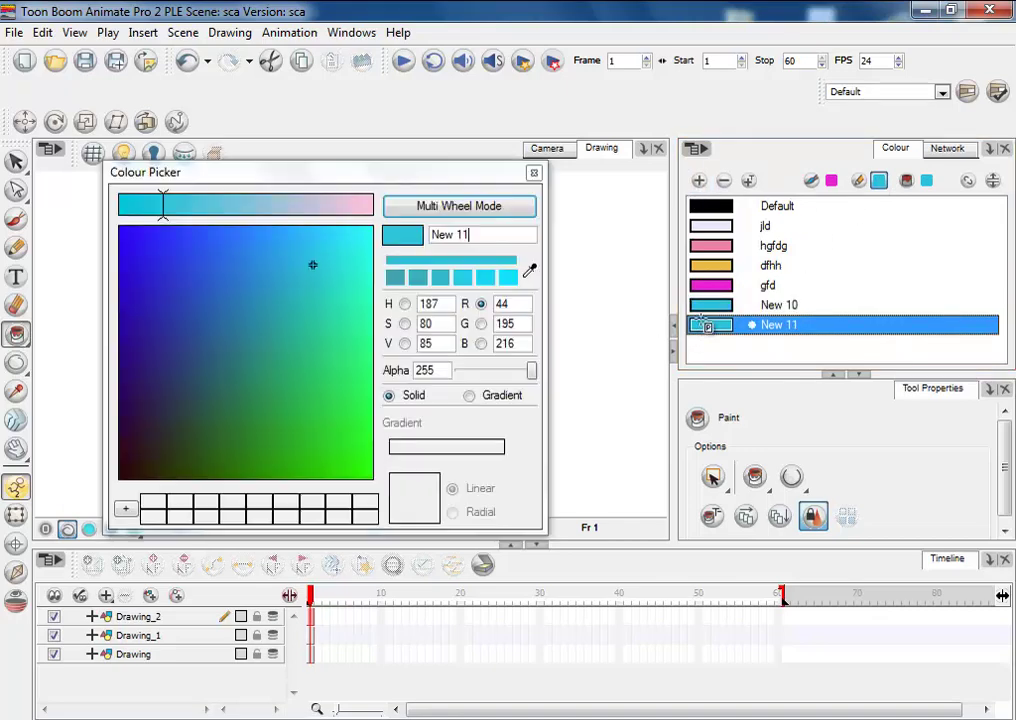
{"action": "left_click_drag", "start_coordinate": [154, 281], "coordinate": [120, 268]}
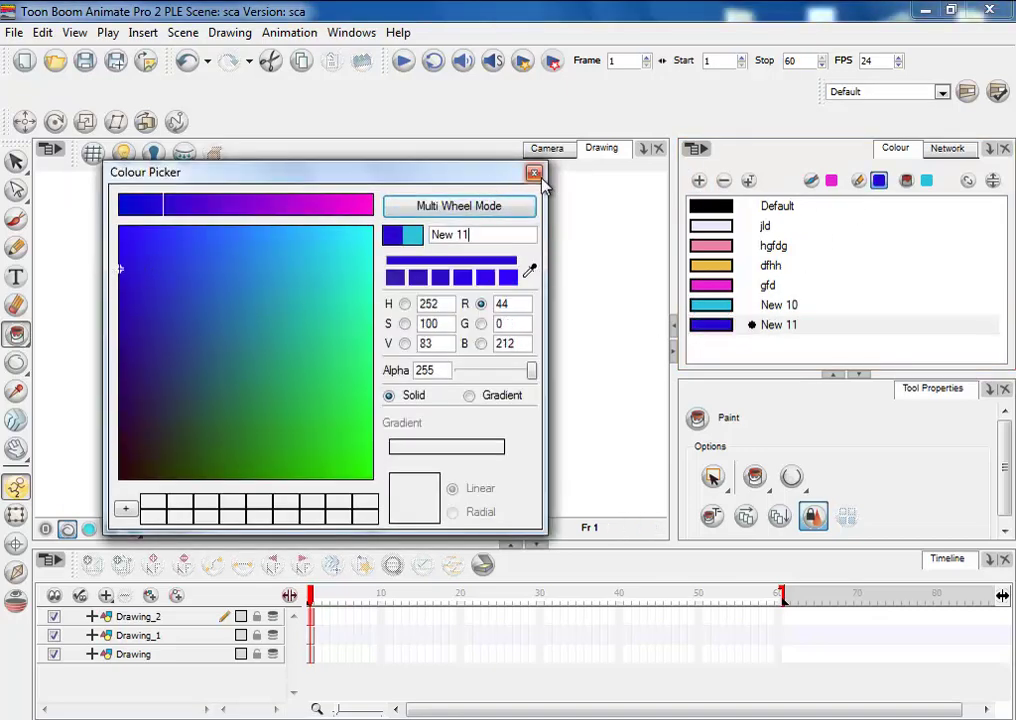
{"action": "left_click", "coordinate": [534, 173]}
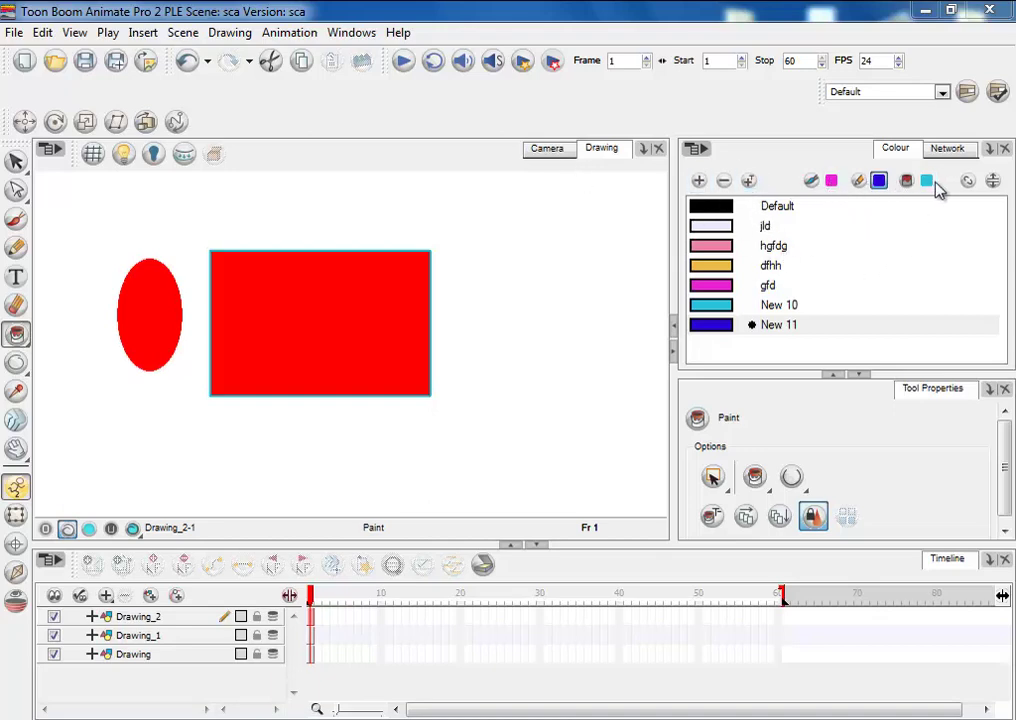
- With the Brush tool, paint an arch in New 11 and a long curve in New 10 beside the red rectangle
{"action": "left_click", "coordinate": [16, 363]}
{"action": "left_click", "coordinate": [84, 422]}
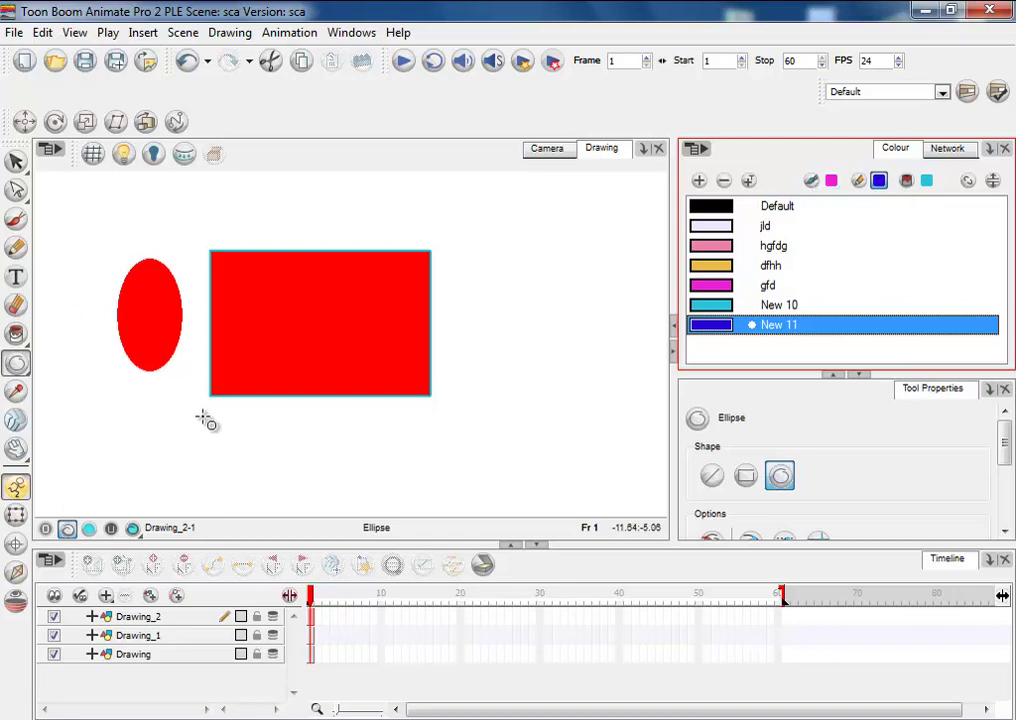
{"action": "key", "text": "alt+b"}
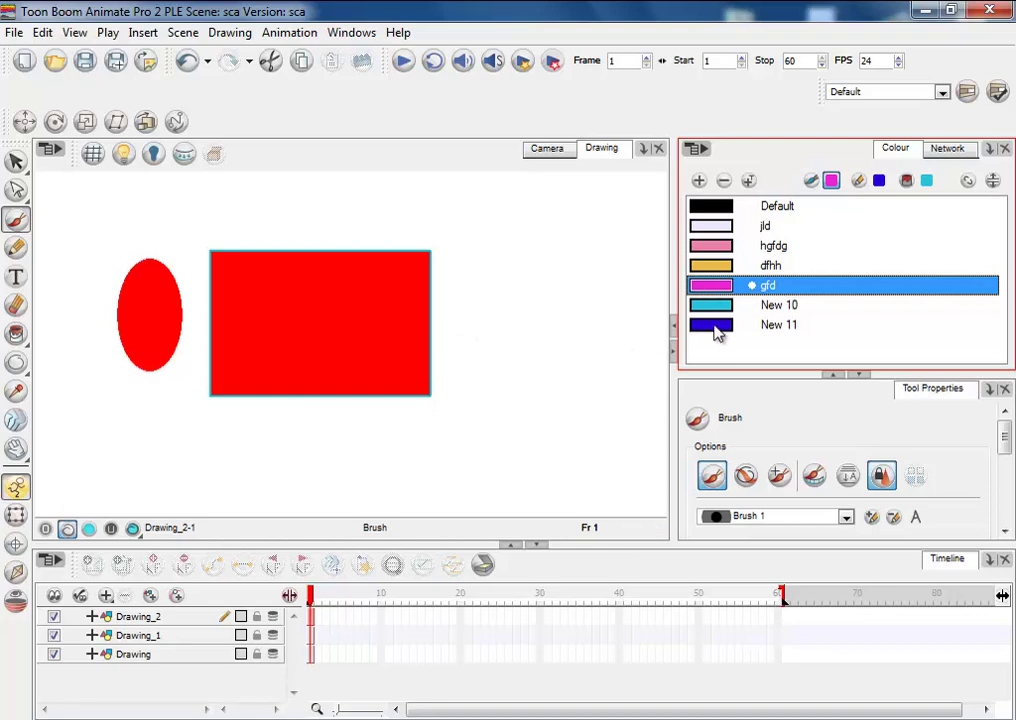
{"action": "left_click", "coordinate": [716, 330]}
{"action": "left_click_drag", "start_coordinate": [522, 323], "coordinate": [493, 208]}
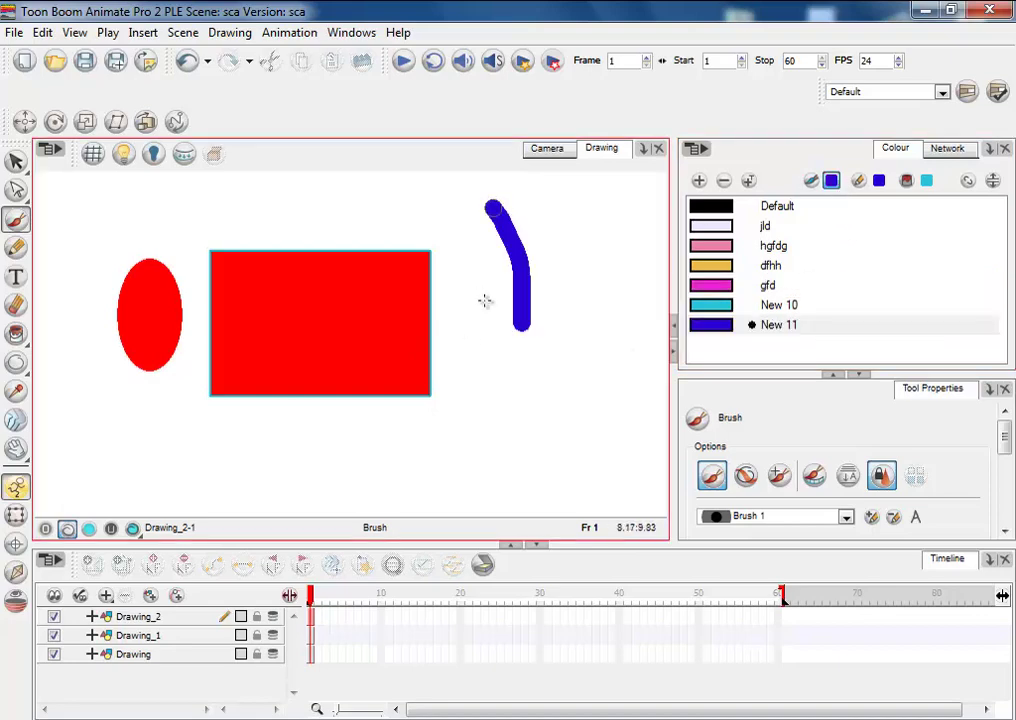
{"action": "left_click_drag", "start_coordinate": [485, 301], "coordinate": [493, 210]}
{"action": "left_click", "coordinate": [736, 306]}
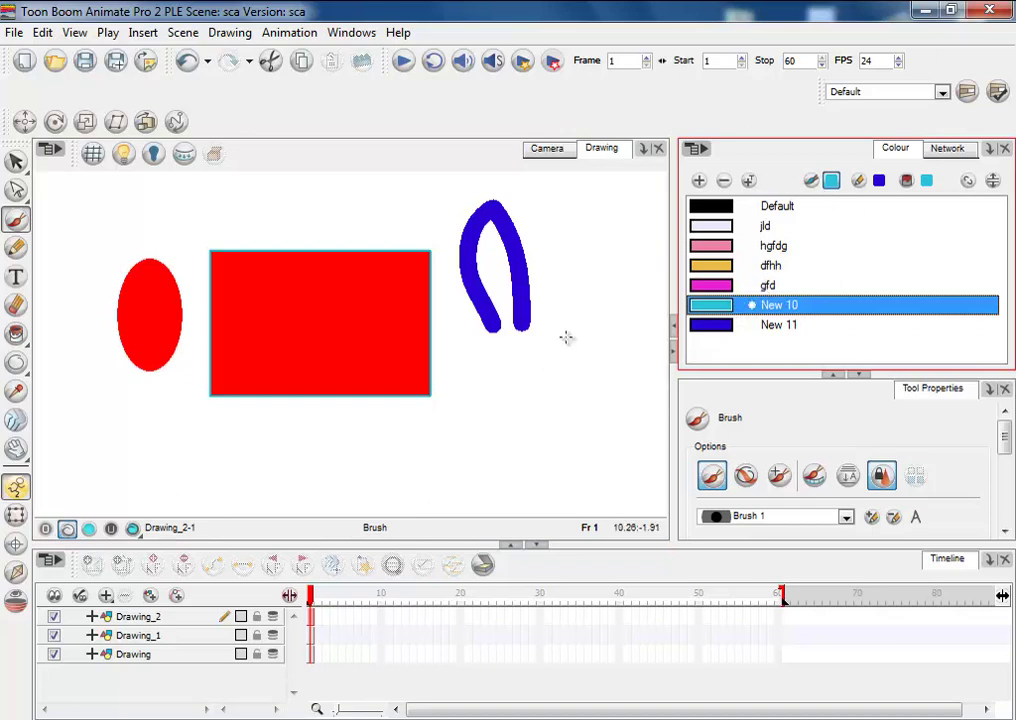
{"action": "left_click_drag", "start_coordinate": [607, 250], "coordinate": [490, 436]}
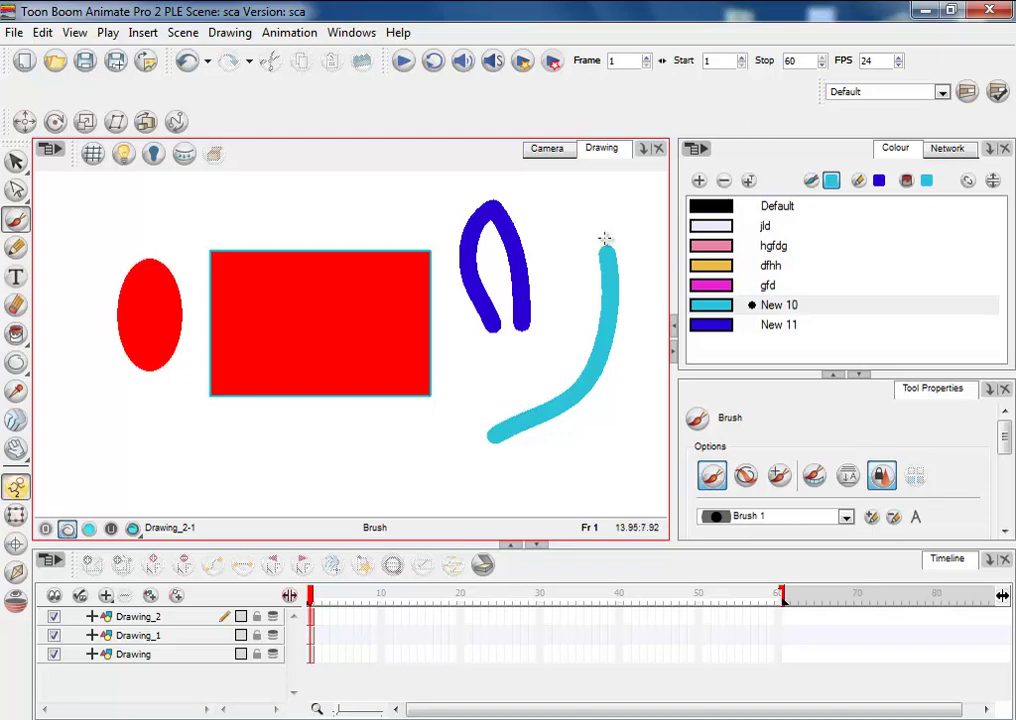
- Switch to the Pencil tool and try the New 10, New 11 and gfd swatches as pencil colour, ending on New 11
{"action": "key", "text": "alt+x"}
{"action": "left_click", "coordinate": [768, 306]}
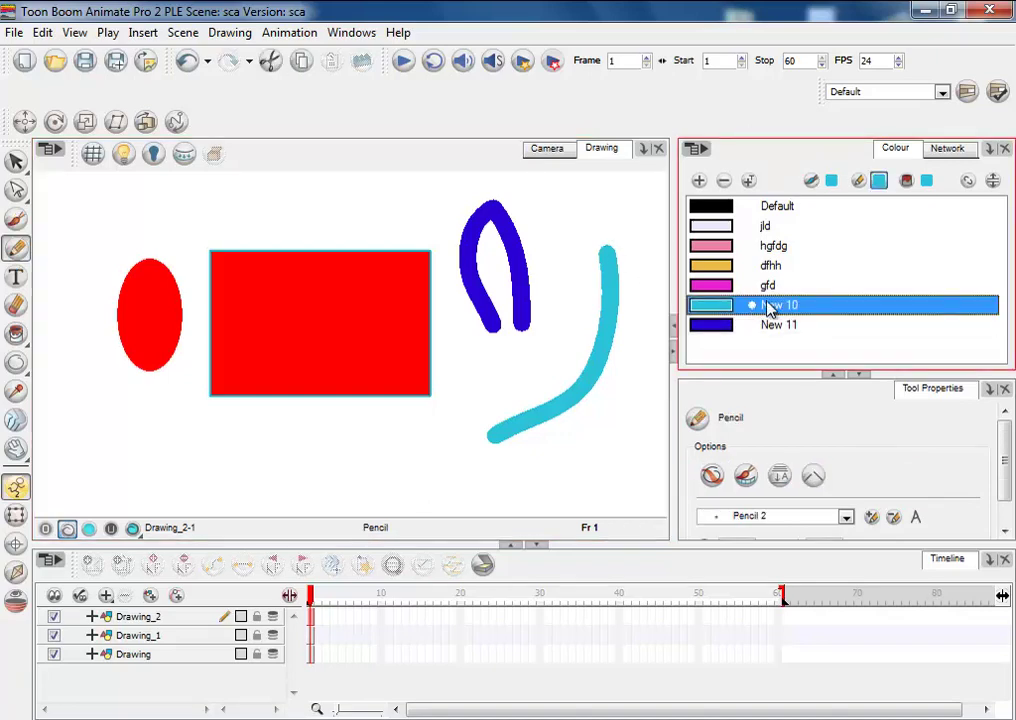
{"action": "left_click", "coordinate": [752, 326]}
{"action": "left_click", "coordinate": [738, 309]}
{"action": "left_click", "coordinate": [800, 286]}
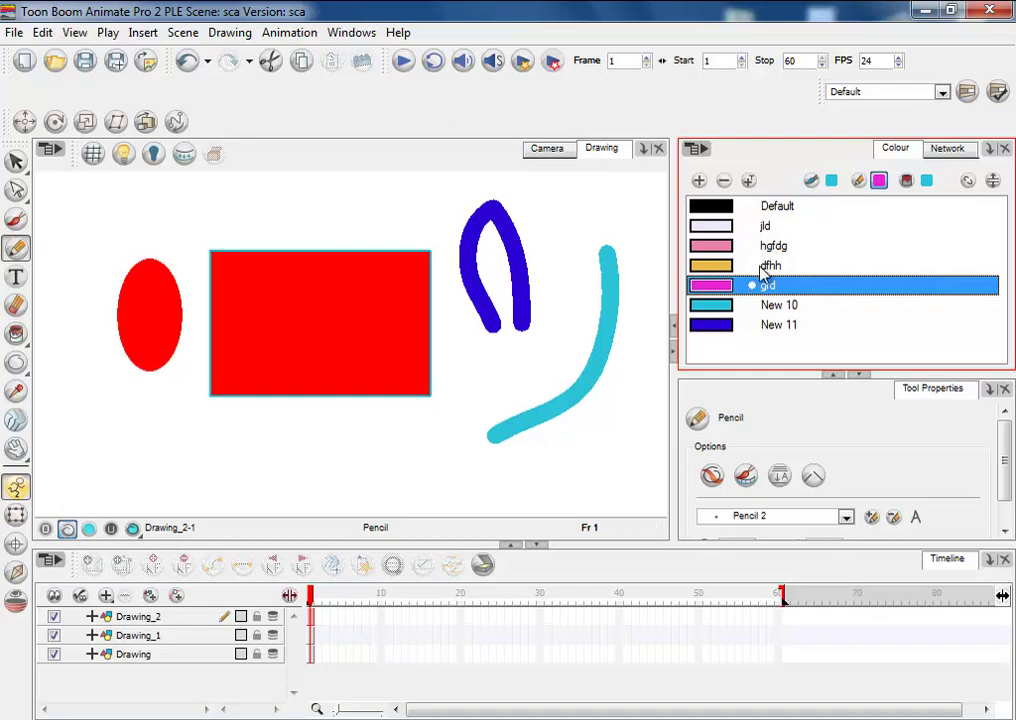
{"action": "left_click", "coordinate": [752, 306]}
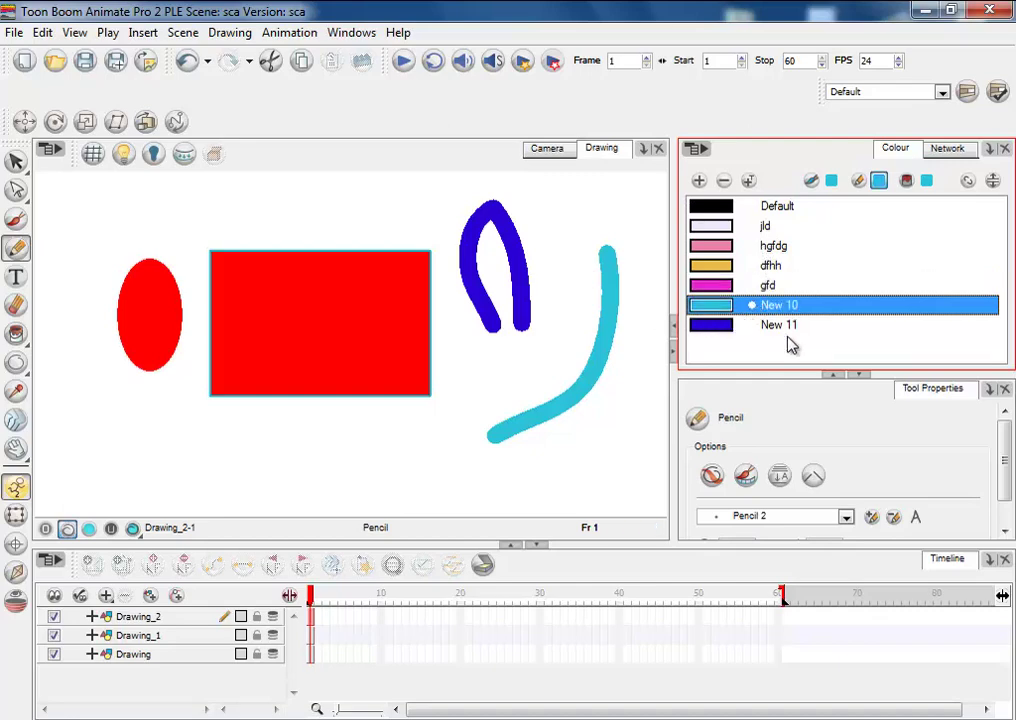
{"action": "left_click", "coordinate": [752, 326]}
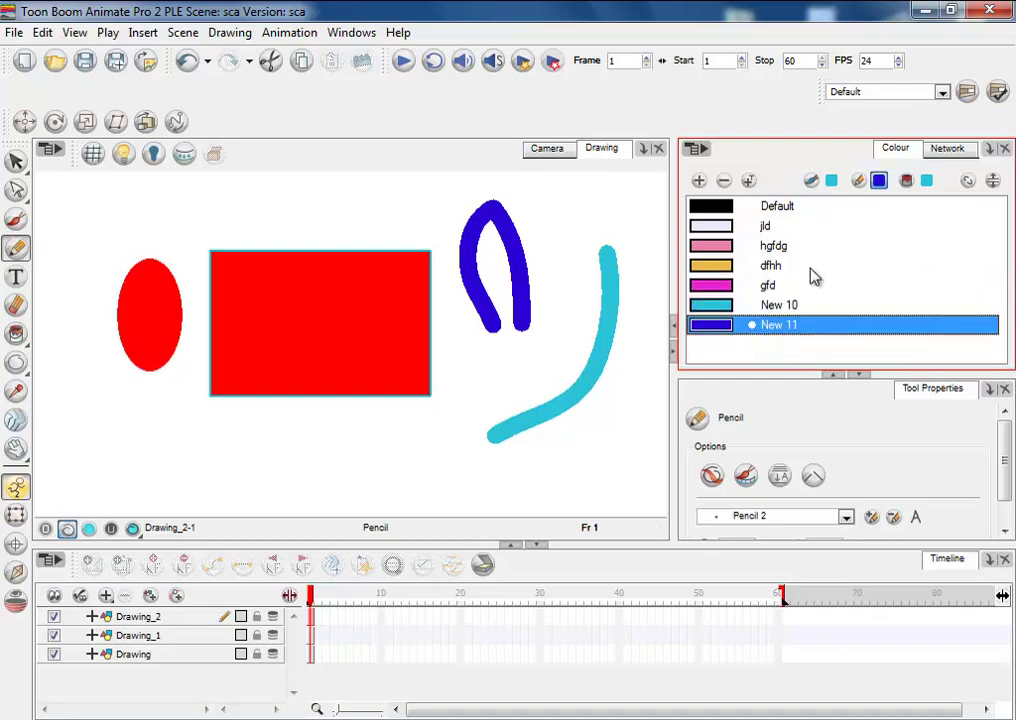
- Try New 11 as the brush colour, return to New 10 and recolour that swatch bright blue
{"action": "left_click", "coordinate": [832, 182]}
{"action": "left_click", "coordinate": [742, 322]}
{"action": "left_click", "coordinate": [745, 309]}
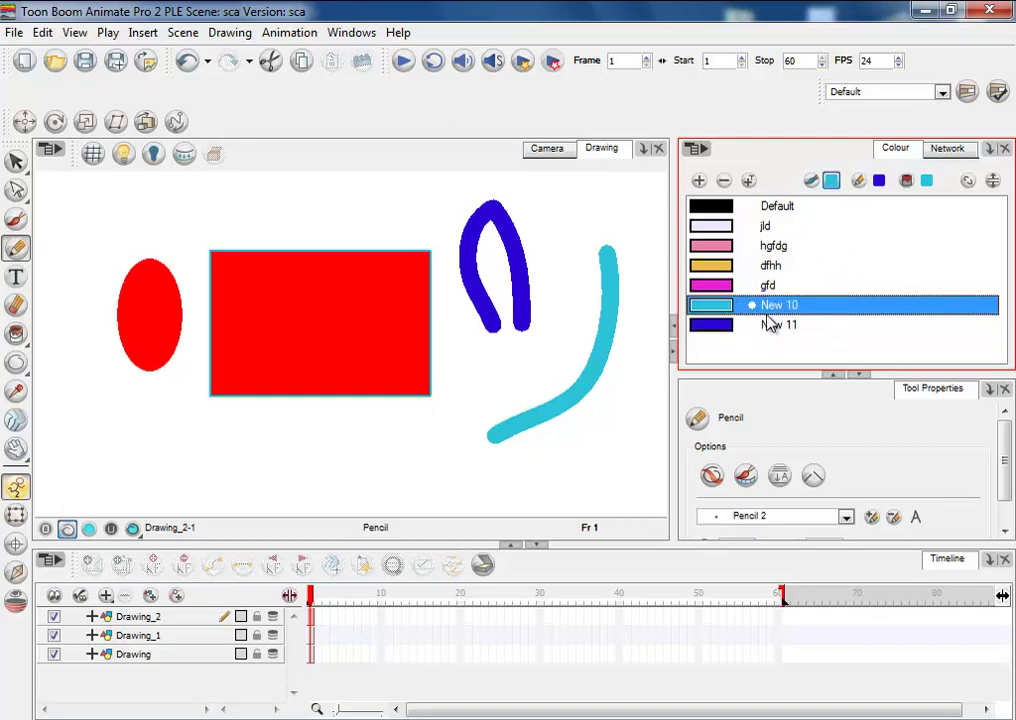
{"action": "left_click", "coordinate": [828, 187]}
{"action": "double_click", "coordinate": [712, 306]}
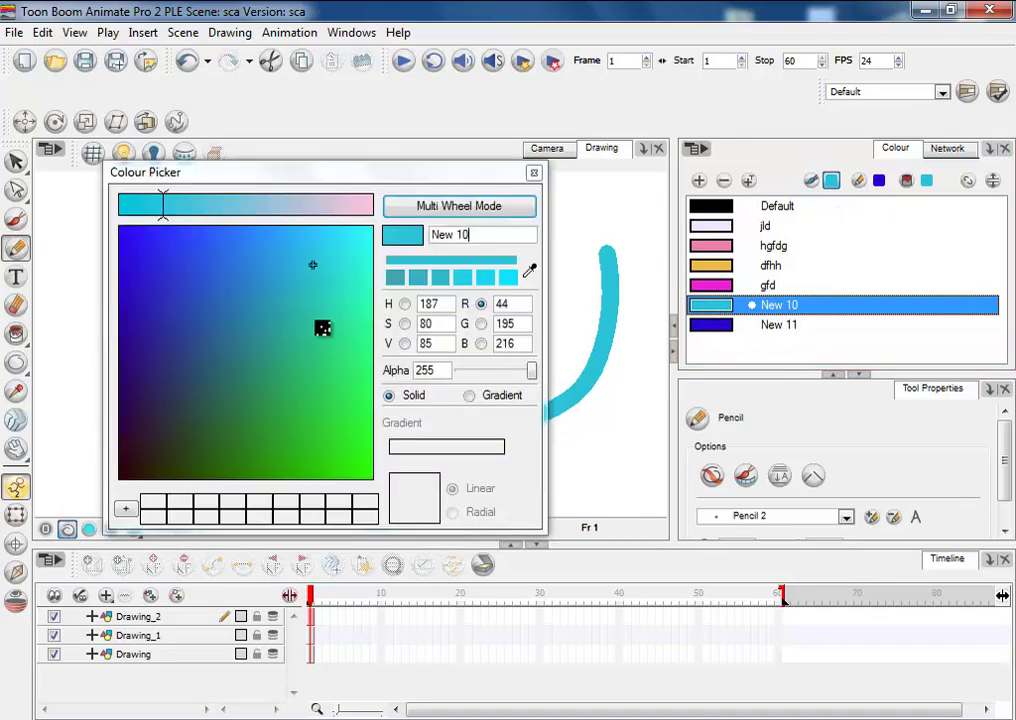
{"action": "left_click_drag", "start_coordinate": [322, 329], "coordinate": [141, 211]}
{"action": "left_click", "coordinate": [534, 176]}
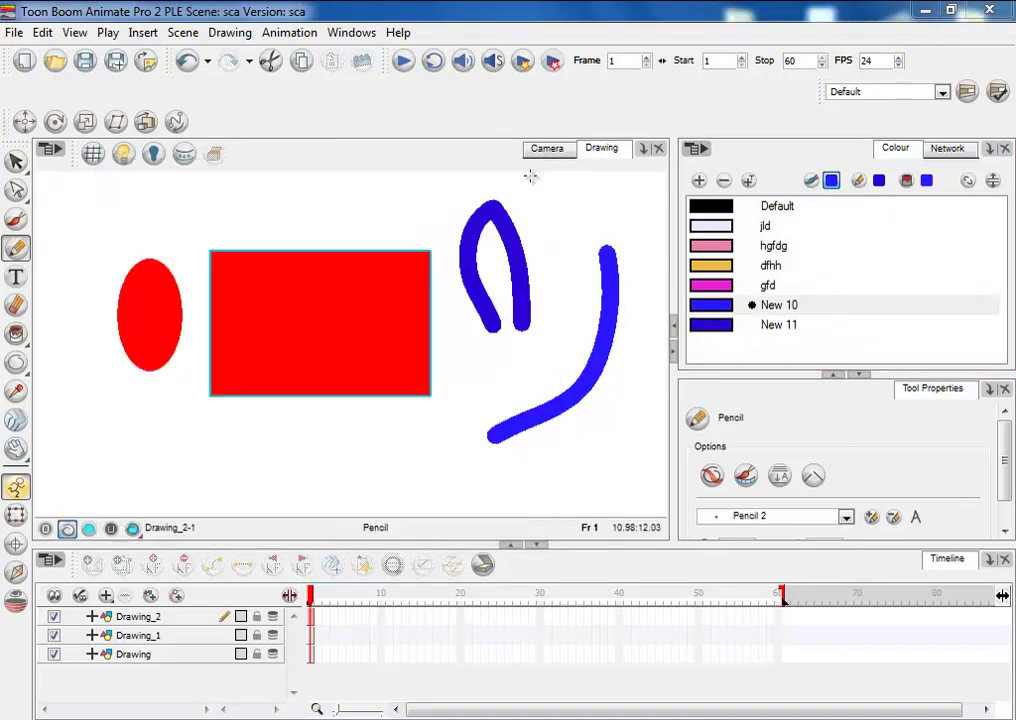
- Add a new swatch for the brush colour and recolour it turquoise (R 44, G 255, B 225)
{"action": "left_click", "coordinate": [830, 305]}
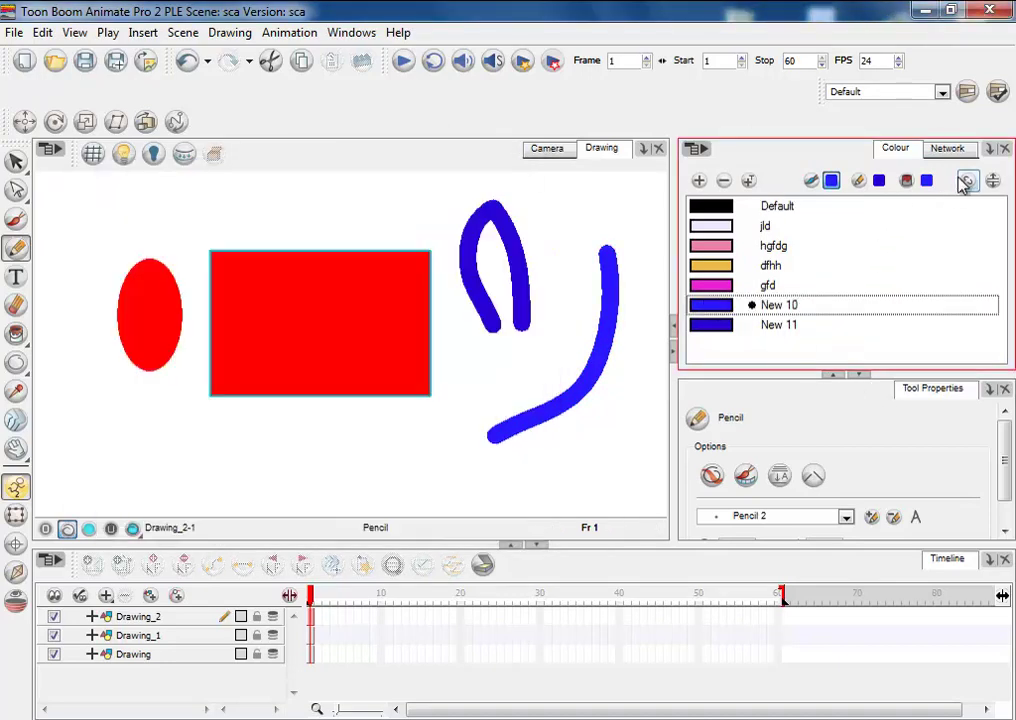
{"action": "left_click", "coordinate": [699, 180]}
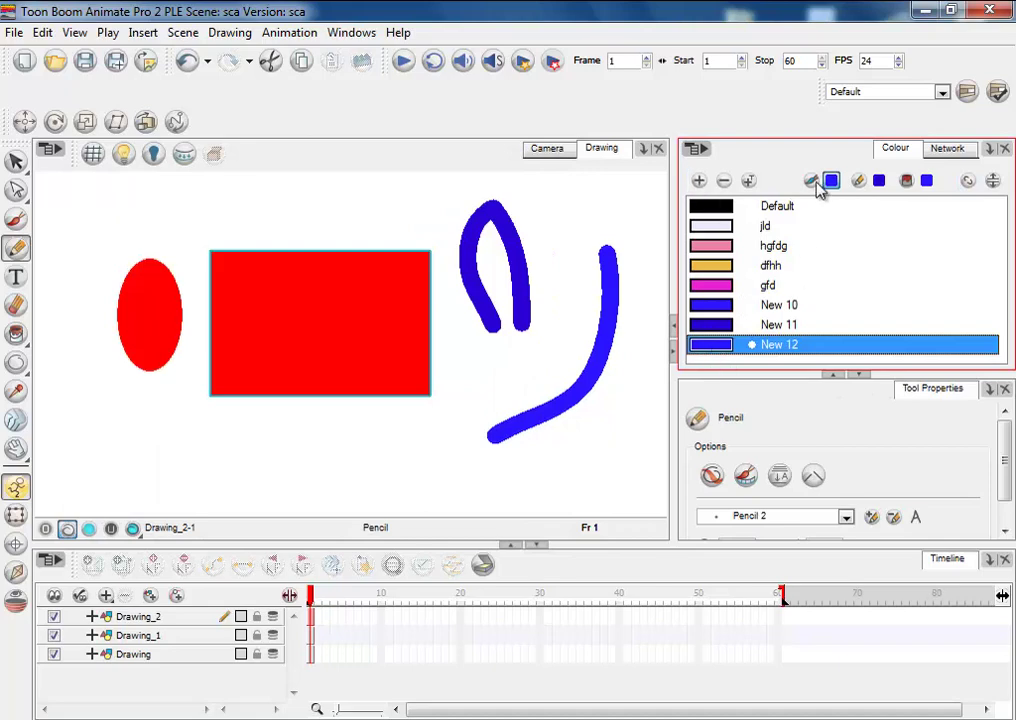
{"action": "double_click", "coordinate": [713, 345]}
{"action": "left_click", "coordinate": [163, 204]}
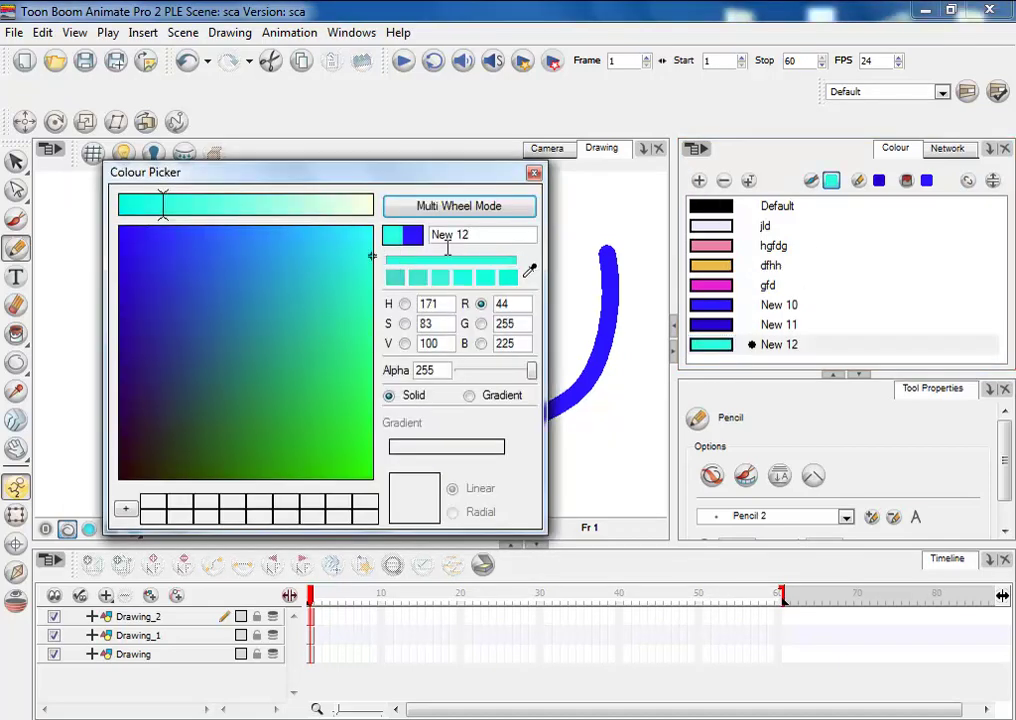
{"action": "left_click", "coordinate": [534, 170]}
- Assign New 12 to the pencil colour and recolour it blue (R 44, G 45, B 221), leaving the paint colour active
{"action": "left_click", "coordinate": [879, 180]}
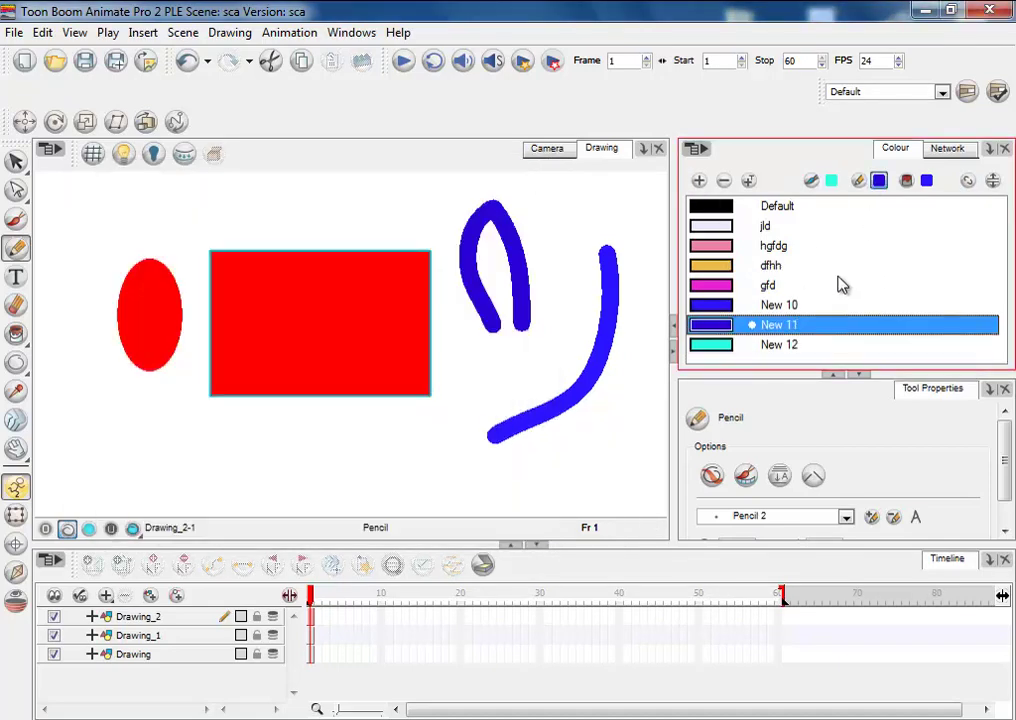
{"action": "left_click", "coordinate": [763, 343]}
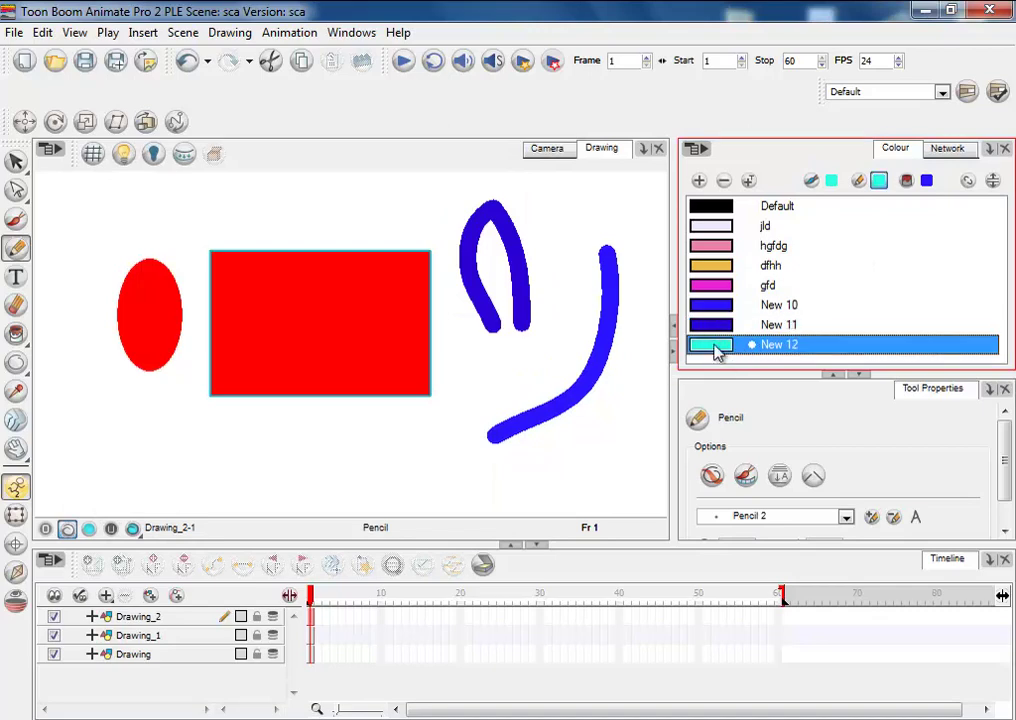
{"action": "double_click", "coordinate": [713, 347]}
{"action": "left_click", "coordinate": [164, 261]}
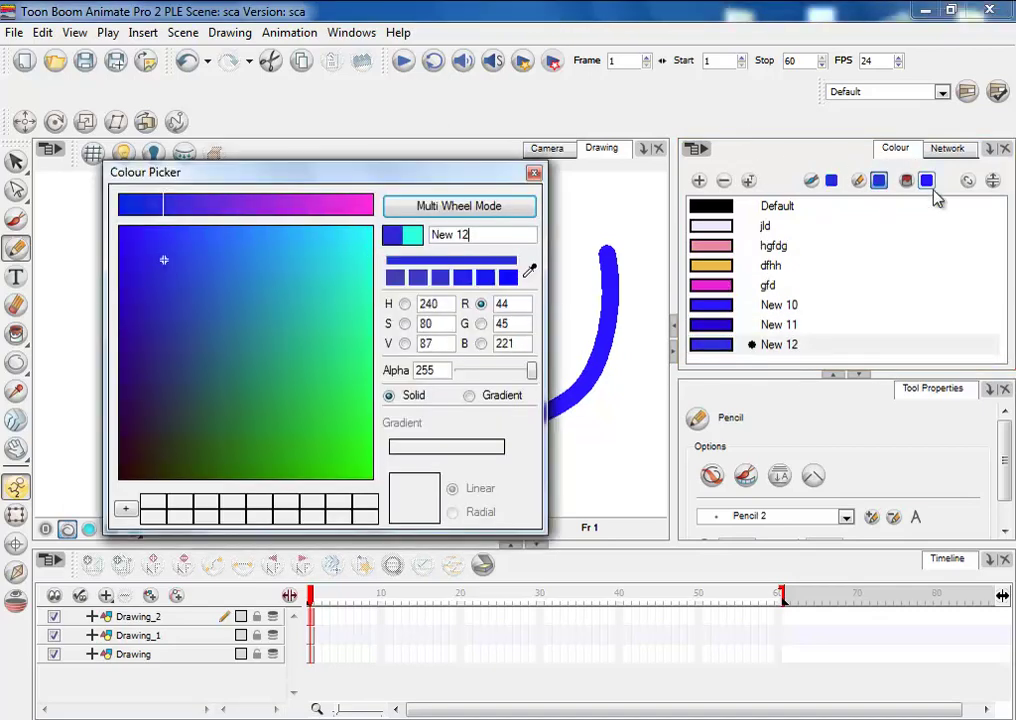
{"action": "left_click", "coordinate": [780, 305]}
{"action": "left_click", "coordinate": [386, 333]}
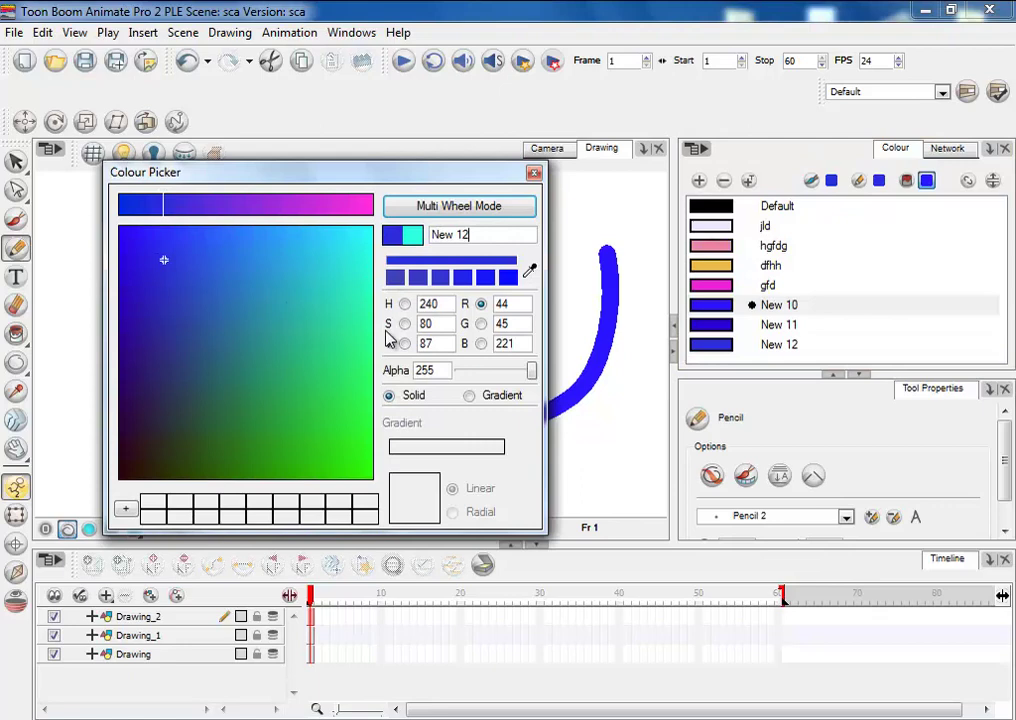
{"action": "left_click", "coordinate": [534, 172]}
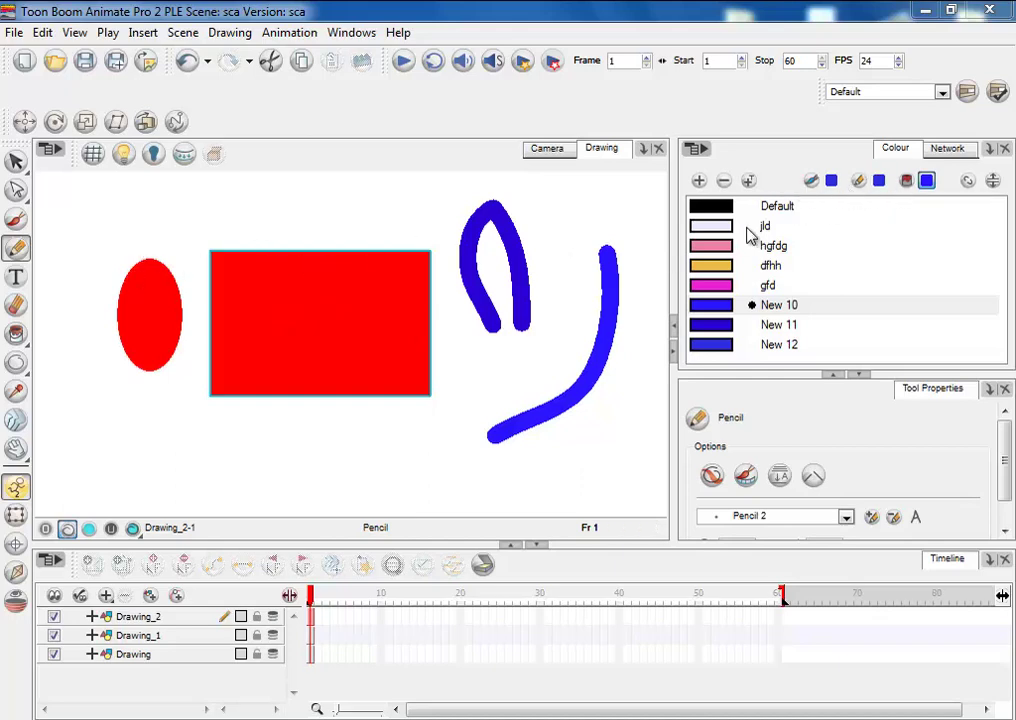
- Set the paint colour to the Default swatch and switch to the Select tool
{"action": "left_click", "coordinate": [776, 212]}
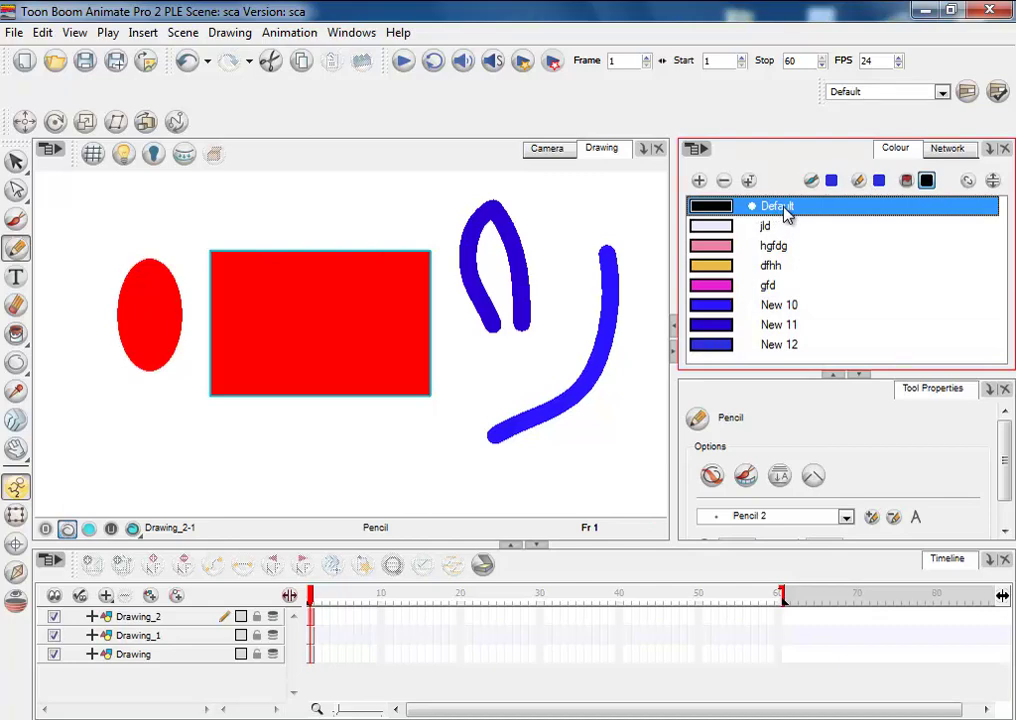
{"action": "left_click", "coordinate": [16, 162]}
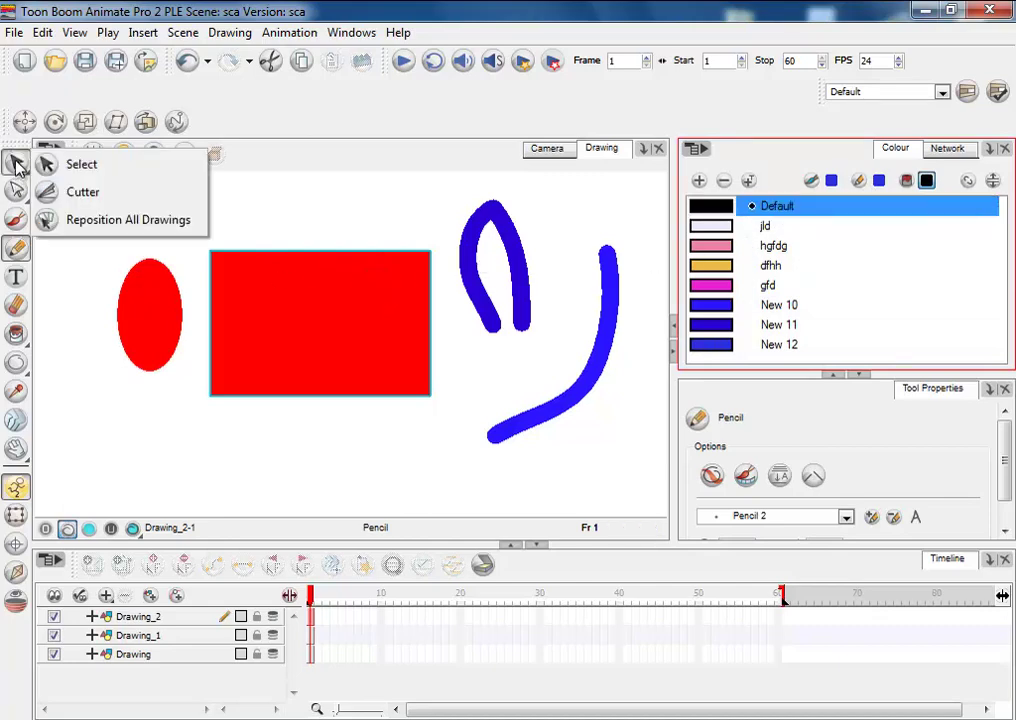
{"action": "left_click", "coordinate": [108, 167]}
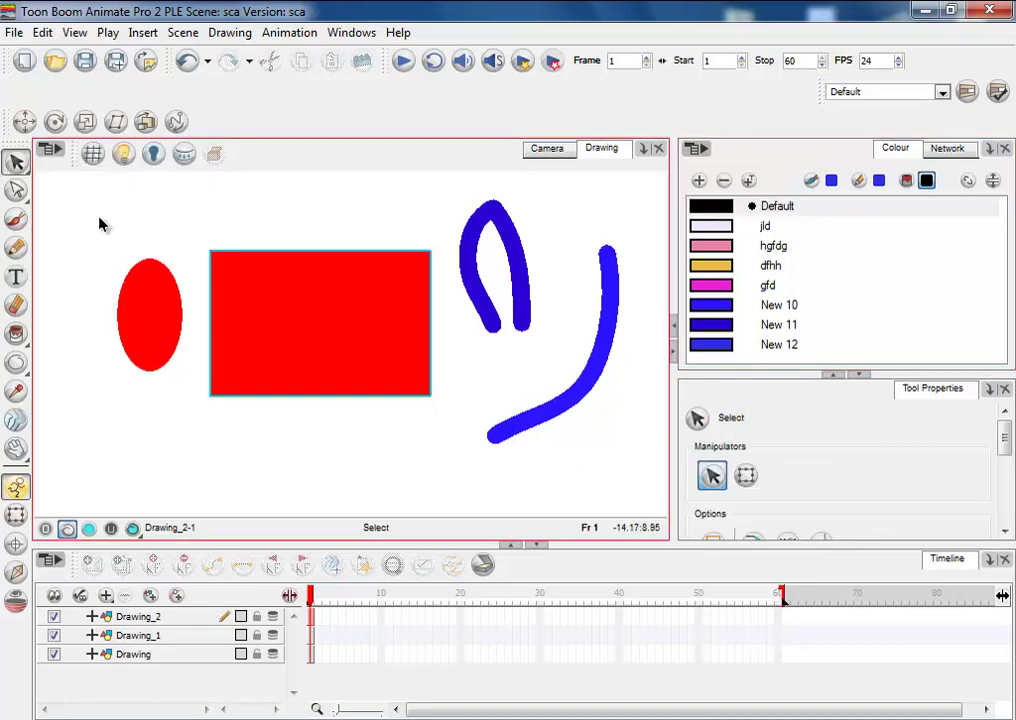
- Delete all the artwork in the drawing view
{"action": "key", "text": "ctrl+a"}
{"action": "key", "text": "Delete"}
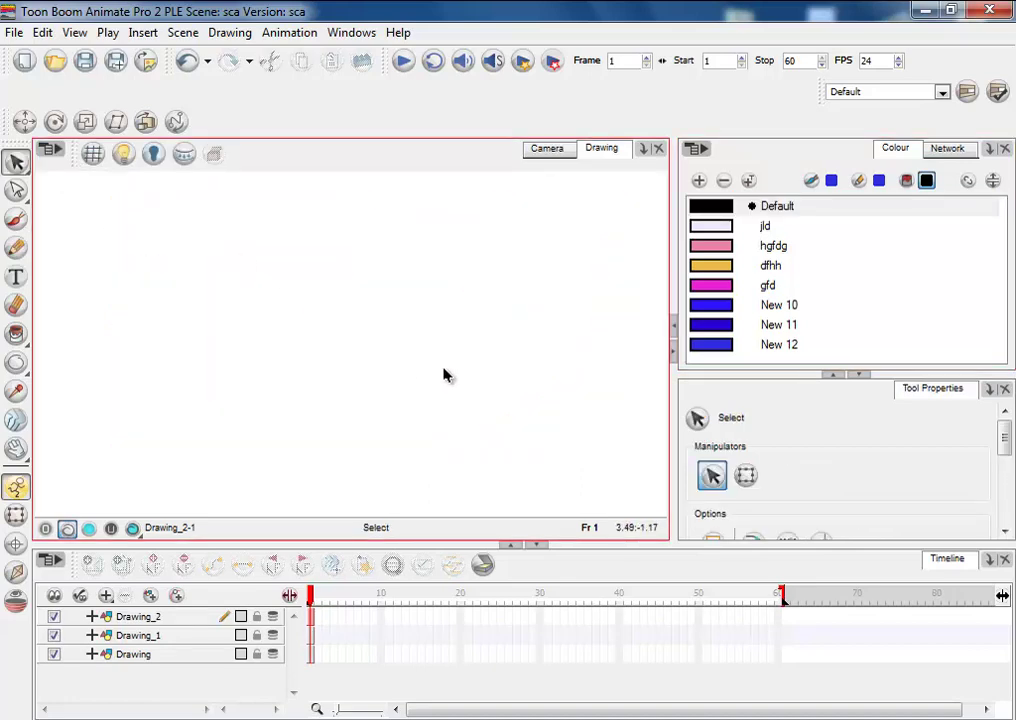
{"action": "key", "text": "space"}
- Show the scene's palette list and hide it again, keeping the Select tool active
{"action": "left_click", "coordinate": [993, 181]}
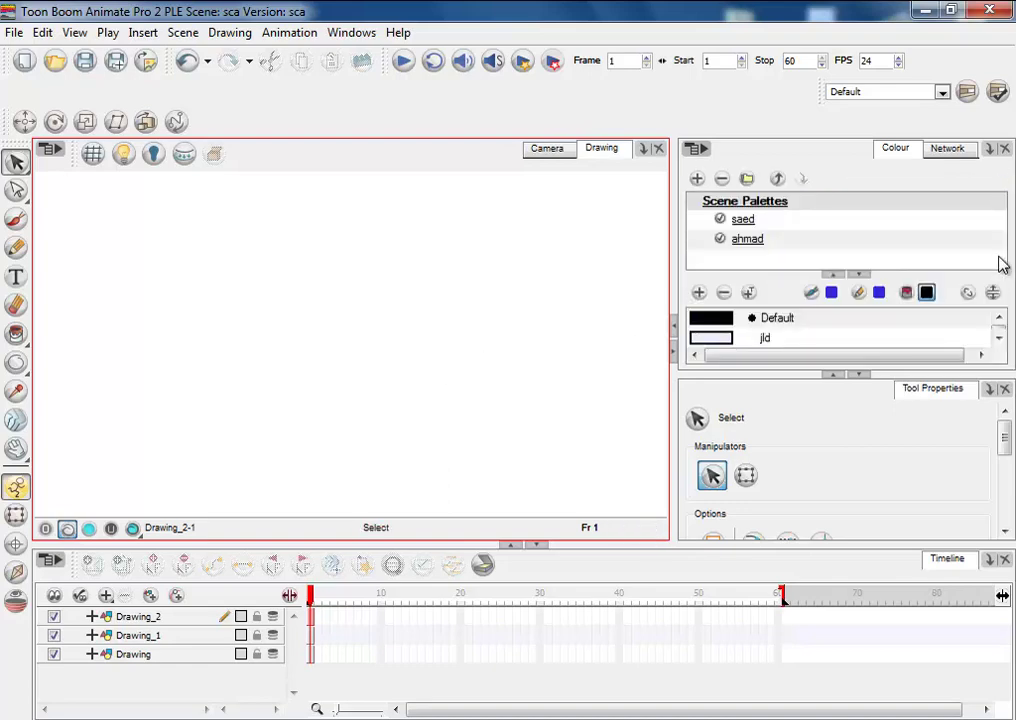
{"action": "left_click", "coordinate": [992, 293]}
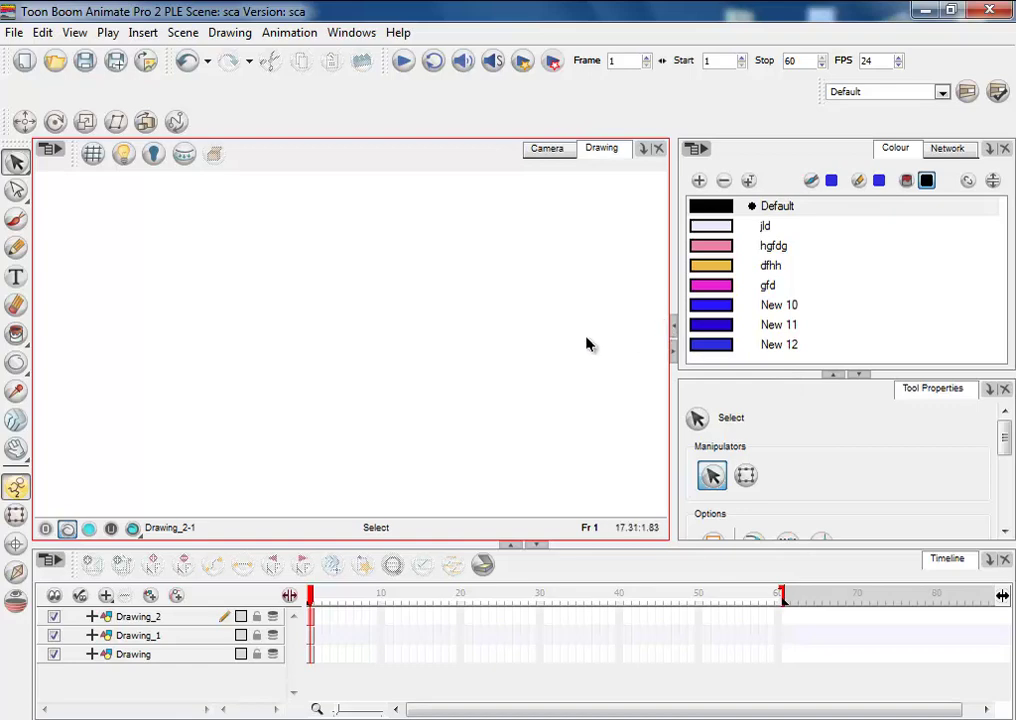
{"action": "left_click", "coordinate": [16, 162]}
{"action": "left_click", "coordinate": [16, 190]}
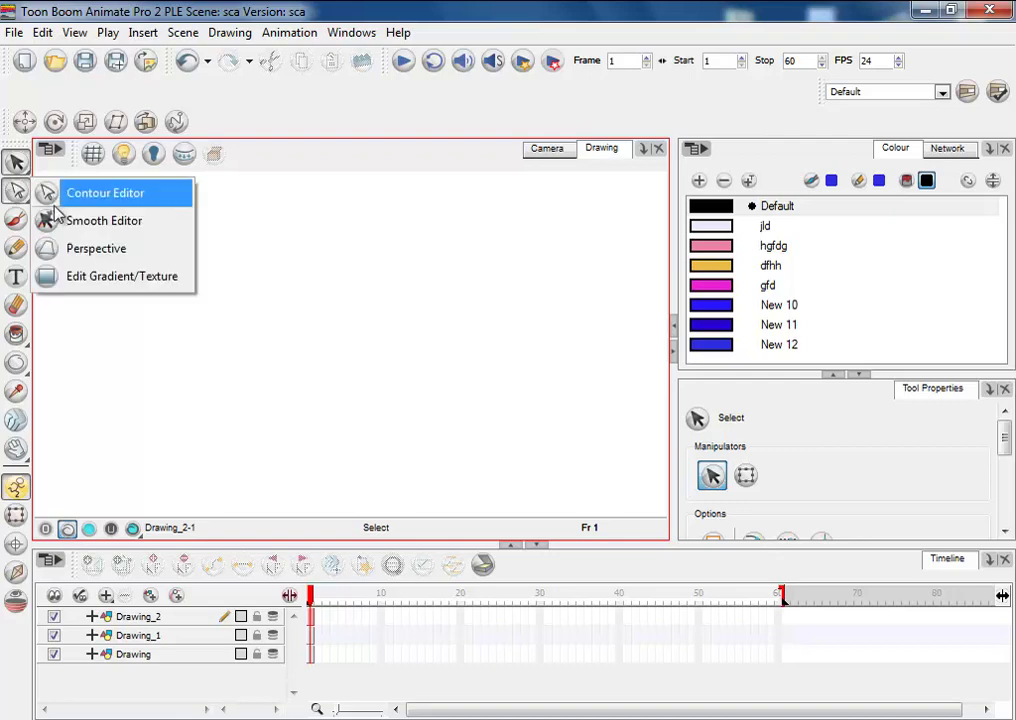
{"action": "left_click", "coordinate": [16, 160]}
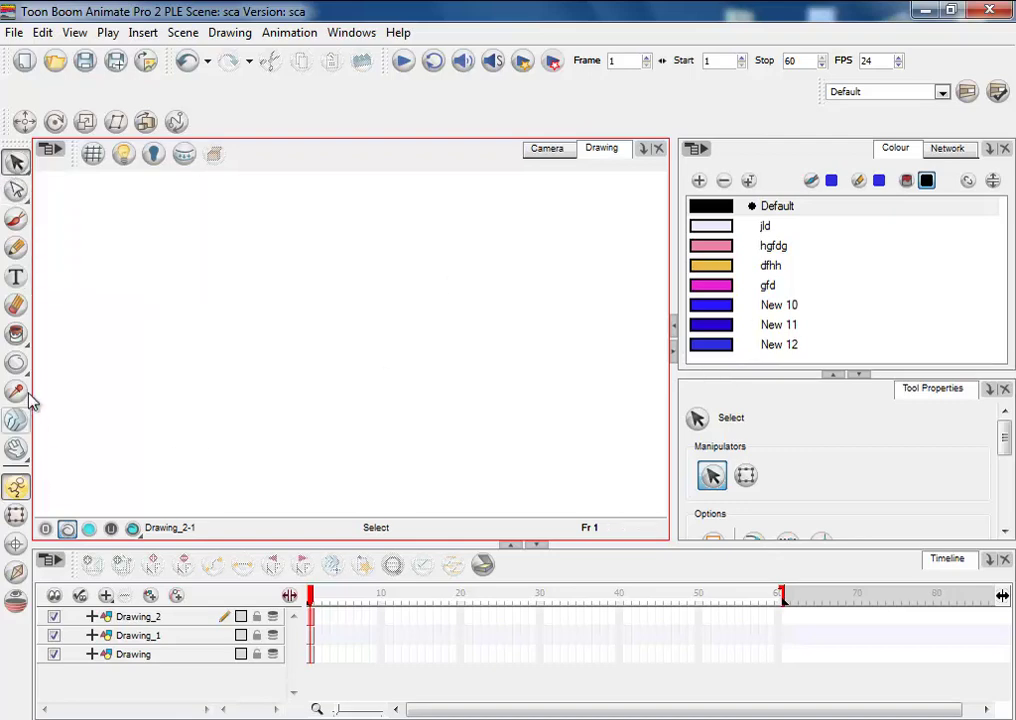
- Draw an ellipse in the middle of the drawing view using the New 12 pencil colour
{"action": "left_click", "coordinate": [16, 363]}
{"action": "left_click", "coordinate": [83, 421]}
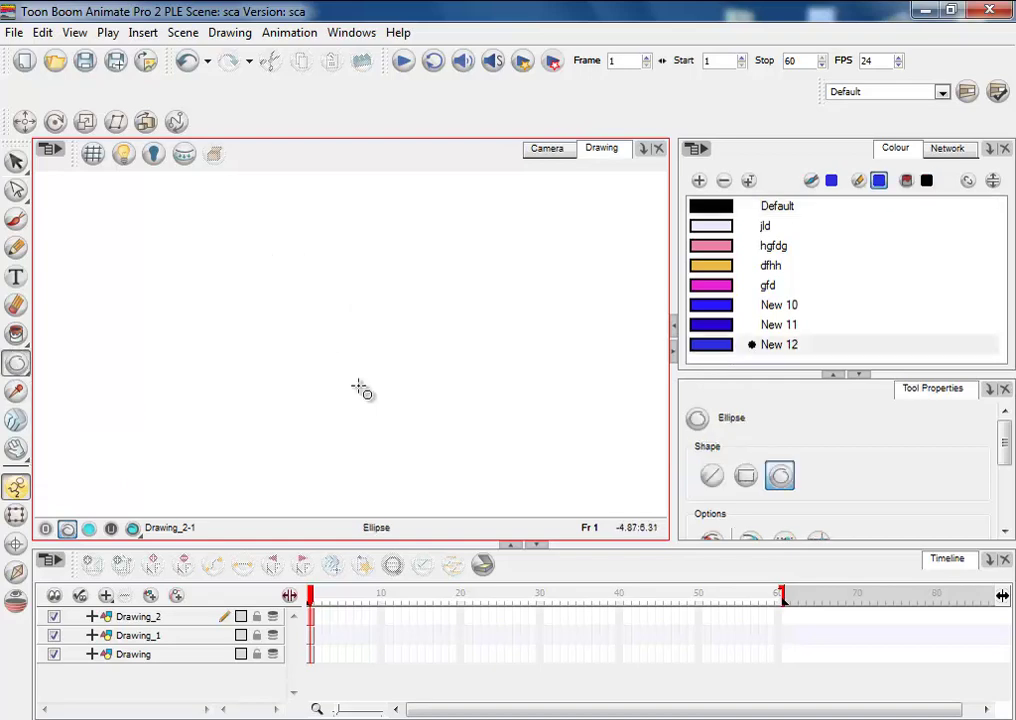
{"action": "left_click_drag", "start_coordinate": [260, 248], "coordinate": [460, 428]}
- Recolour the New 11 swatch red (R 218, G 53, B 66) in the single-wheel colour picker
{"action": "double_click", "coordinate": [726, 324]}
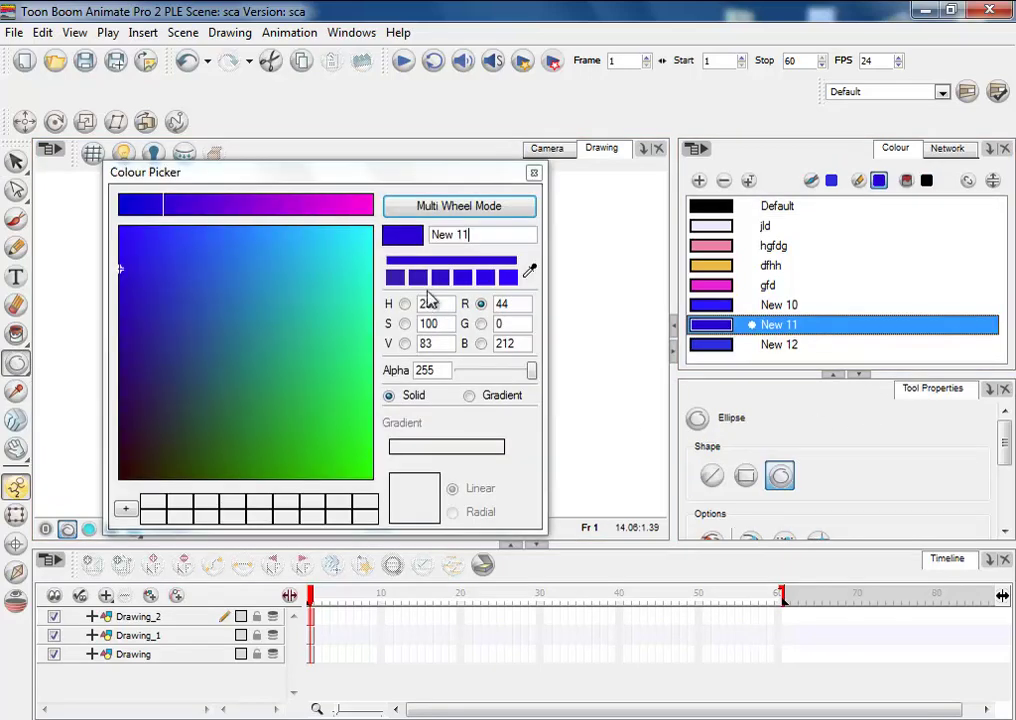
{"action": "left_click_drag", "start_coordinate": [410, 175], "coordinate": [668, 163]}
{"action": "left_click_drag", "start_coordinate": [470, 222], "coordinate": [548, 234]}
{"action": "left_click", "coordinate": [598, 176]}
{"action": "left_click", "coordinate": [571, 312]}
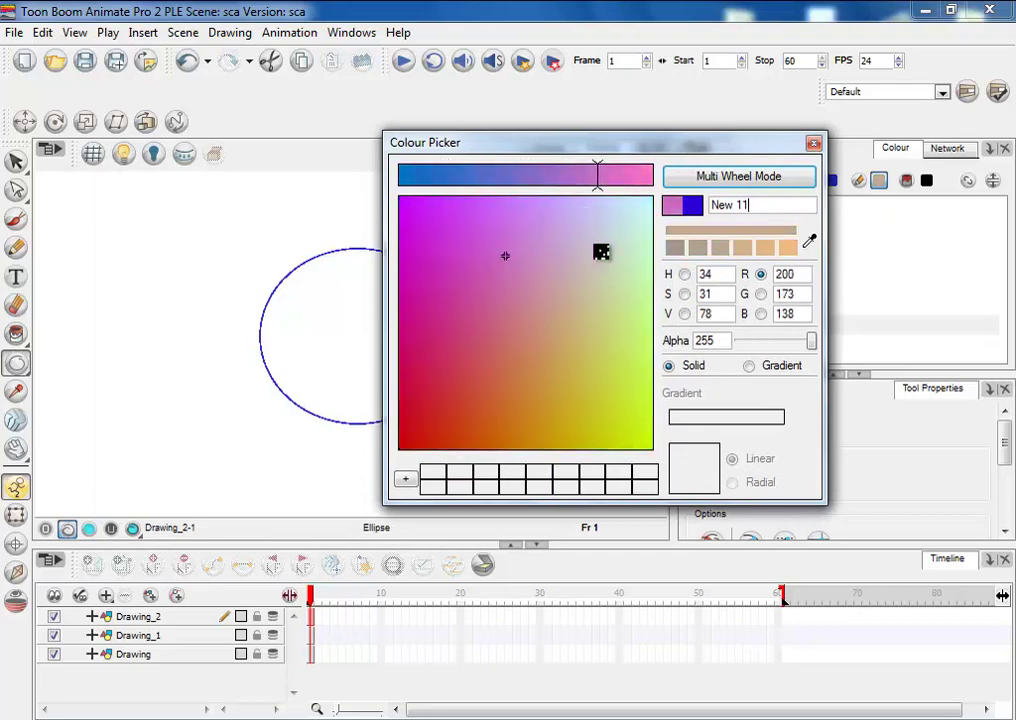
{"action": "left_click", "coordinate": [609, 249]}
{"action": "left_click", "coordinate": [616, 176]}
{"action": "left_click_drag", "start_coordinate": [643, 178], "coordinate": [460, 170]}
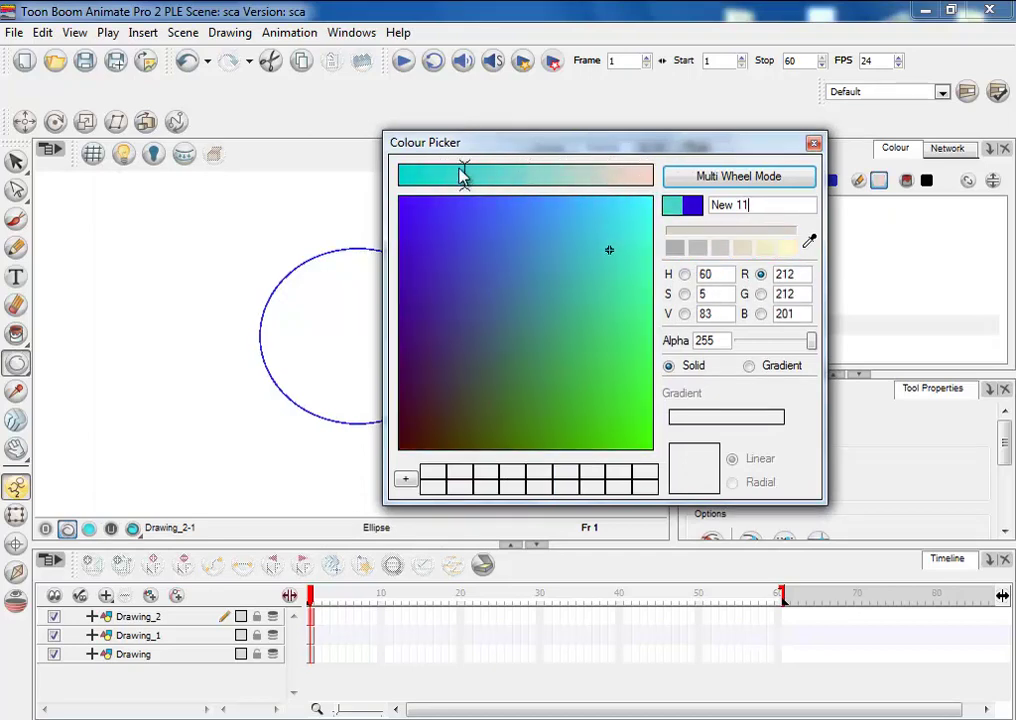
{"action": "left_click_drag", "start_coordinate": [472, 256], "coordinate": [451, 383]}
{"action": "left_click", "coordinate": [613, 176]}
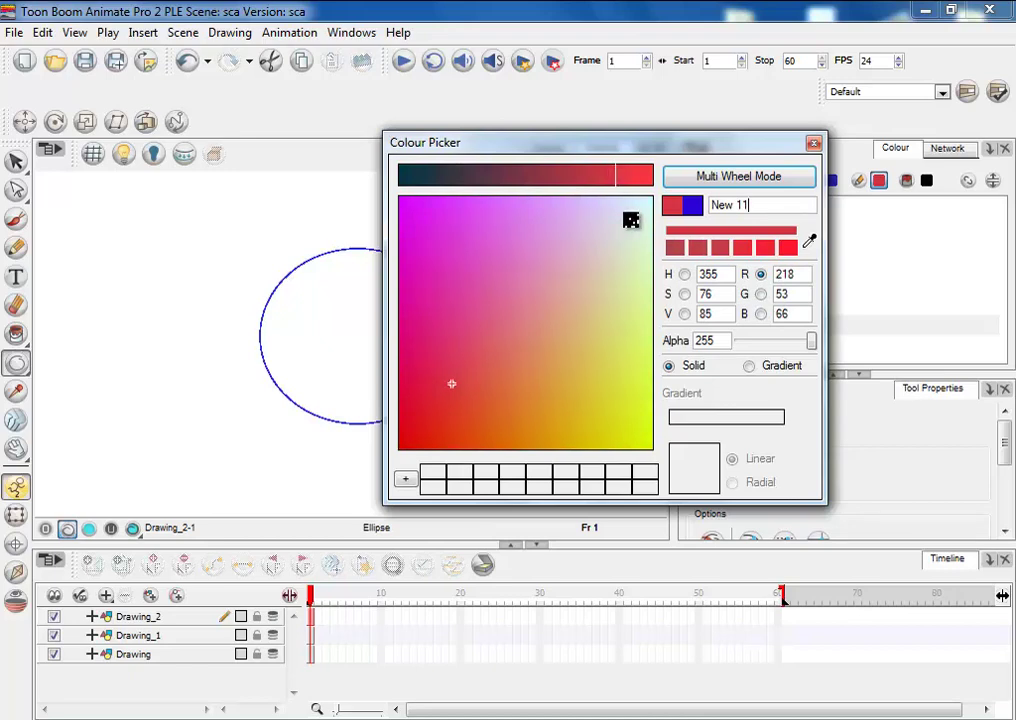
{"action": "left_click_drag", "start_coordinate": [680, 152], "coordinate": [512, 97]}
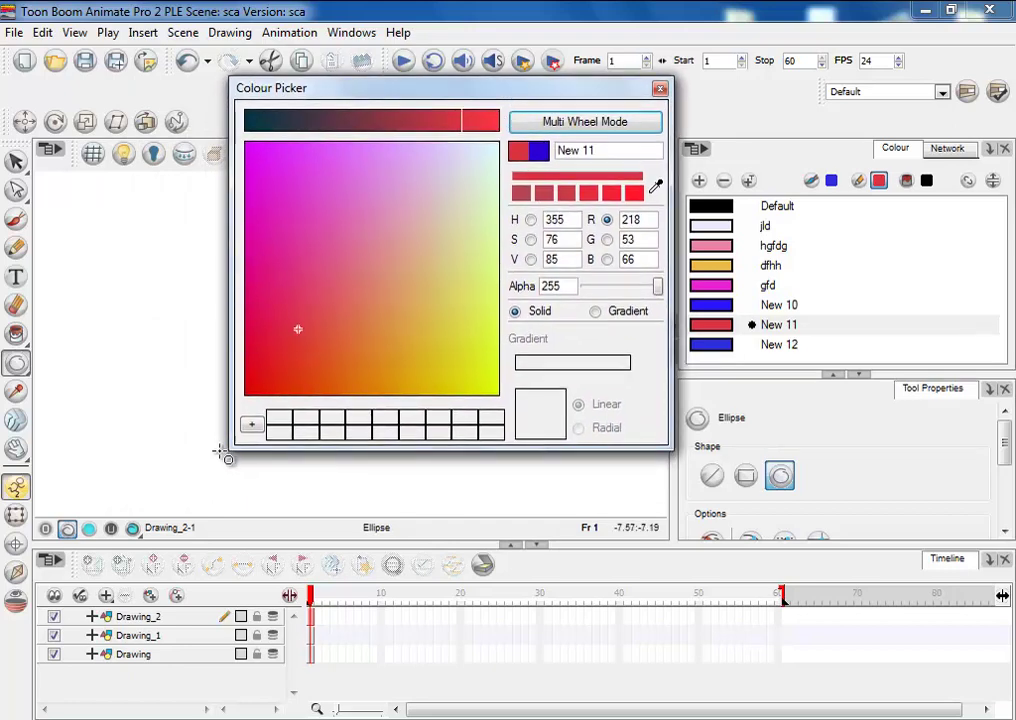
- Store the current red in the first empty slot of the picker's saved colours
{"action": "left_click", "coordinate": [251, 424]}
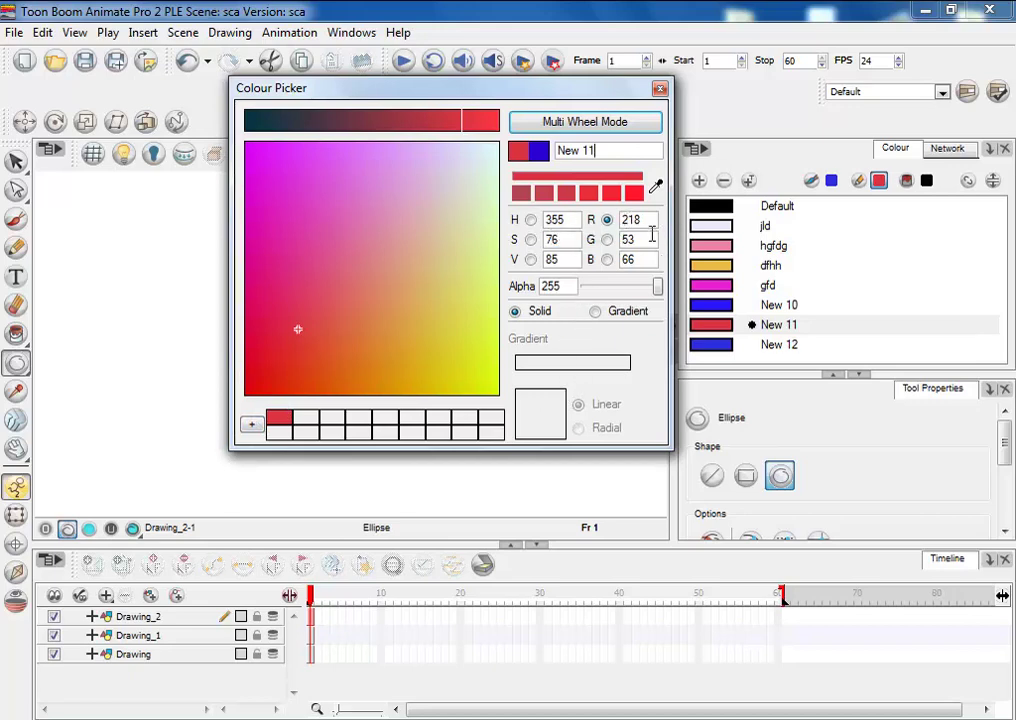
{"action": "key", "text": "Tab"}
{"action": "key", "text": "Tab"}
{"action": "left_click_drag", "start_coordinate": [556, 95], "coordinate": [564, 97]}
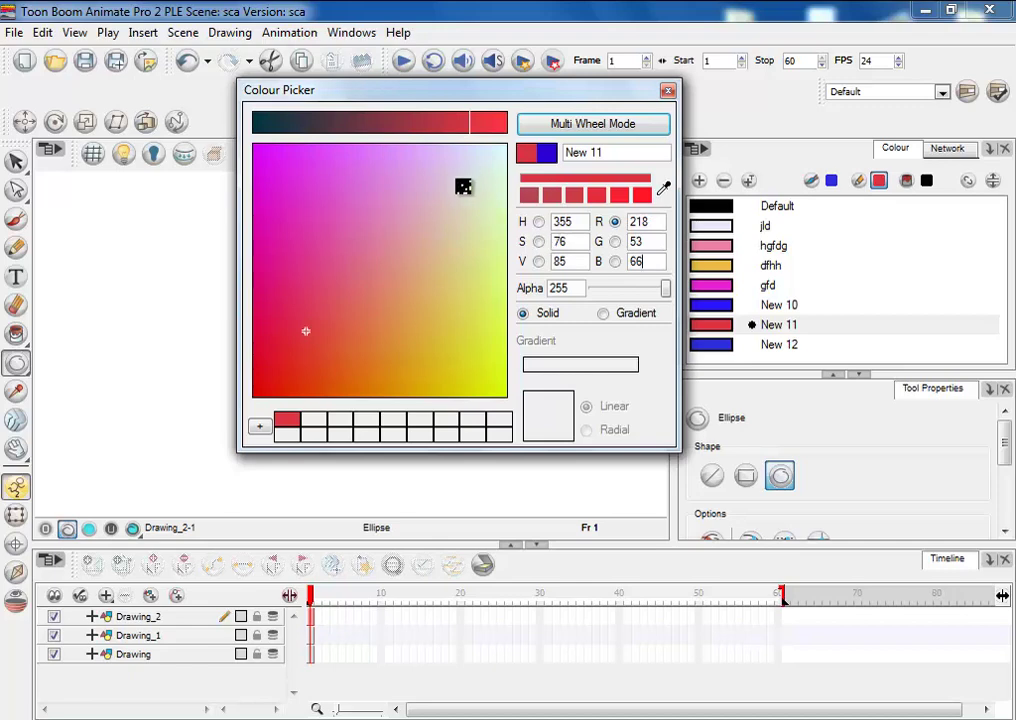
- Switch to multi-wheel mode and try colours on the different wheels for New 11, ending on grey-green (R 177, G 187, B 175)
{"action": "left_click", "coordinate": [648, 132]}
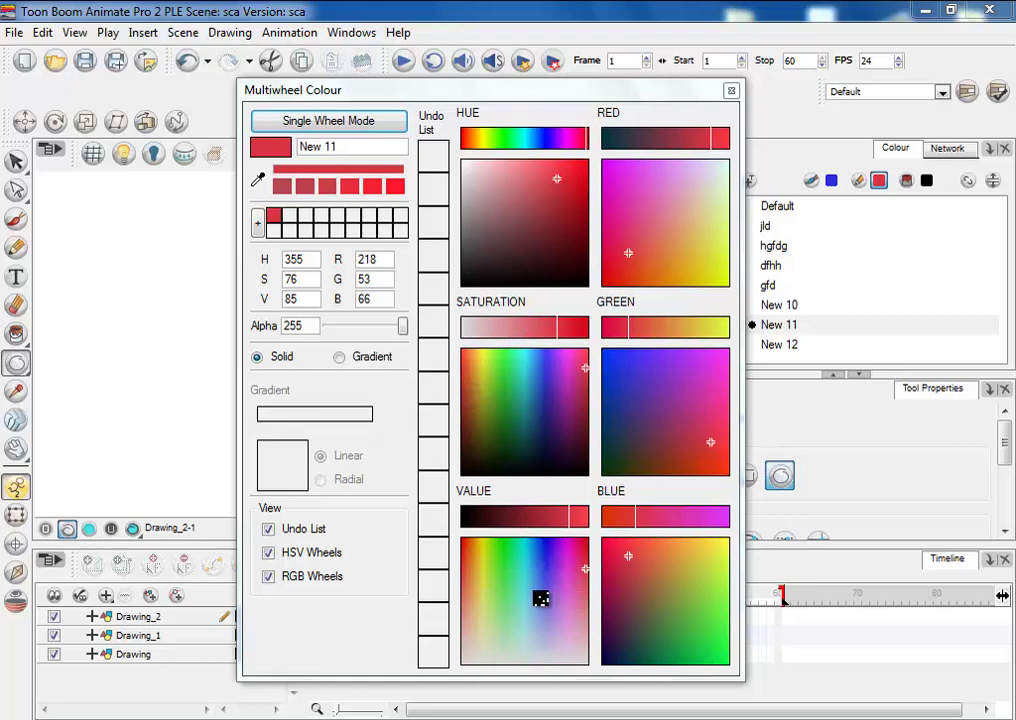
{"action": "left_click", "coordinate": [565, 553]}
{"action": "left_click", "coordinate": [514, 436]}
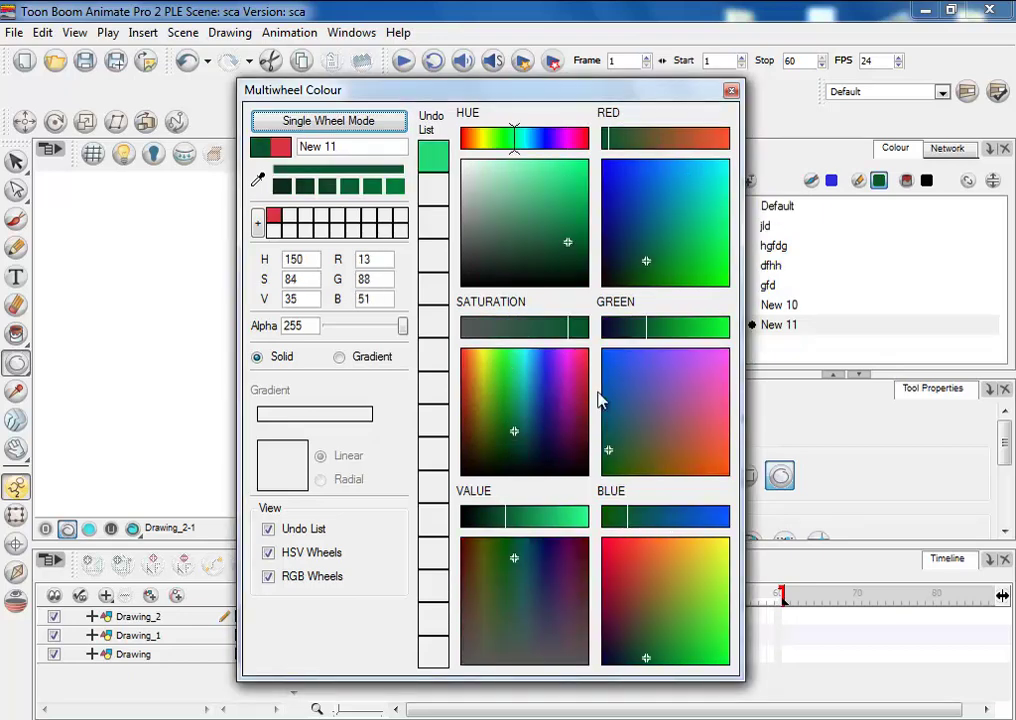
{"action": "left_click", "coordinate": [709, 377]}
{"action": "left_click", "coordinate": [648, 228]}
{"action": "left_click", "coordinate": [542, 190]}
{"action": "left_click", "coordinate": [551, 192]}
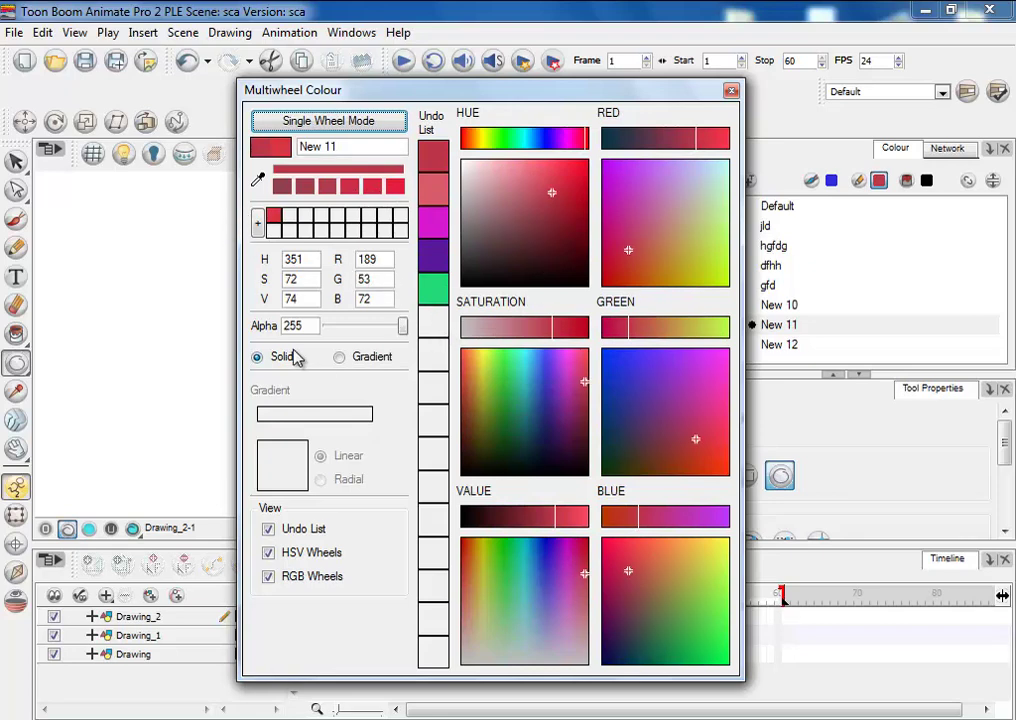
{"action": "left_click_drag", "start_coordinate": [483, 249], "coordinate": [487, 177]}
{"action": "left_click", "coordinate": [523, 138]}
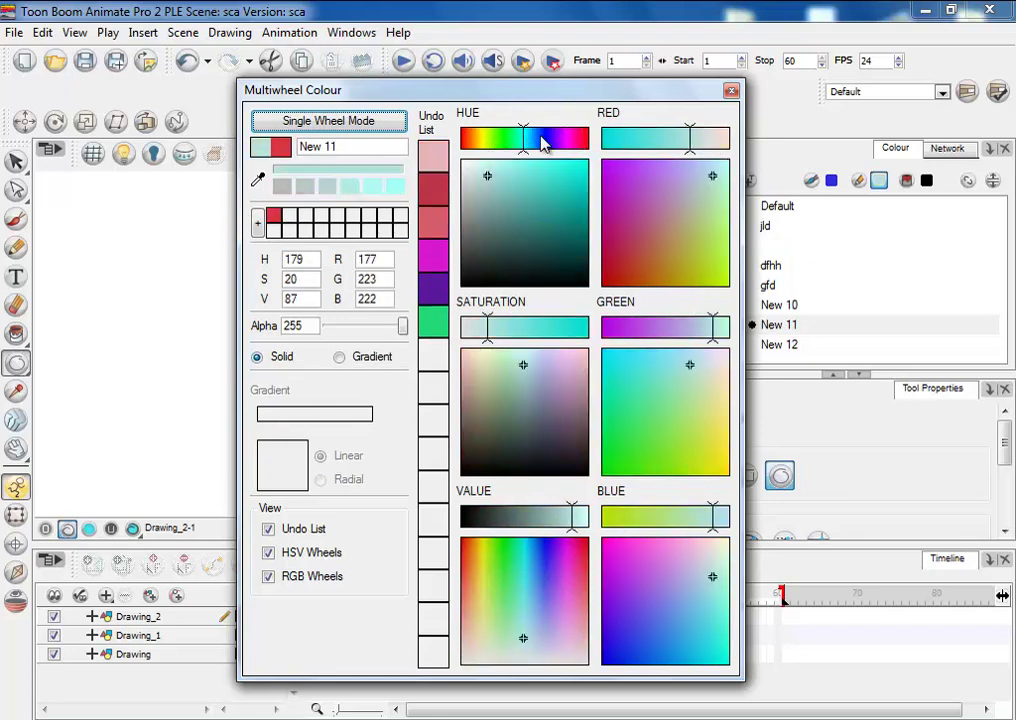
{"action": "left_click_drag", "start_coordinate": [680, 205], "coordinate": [695, 199]}
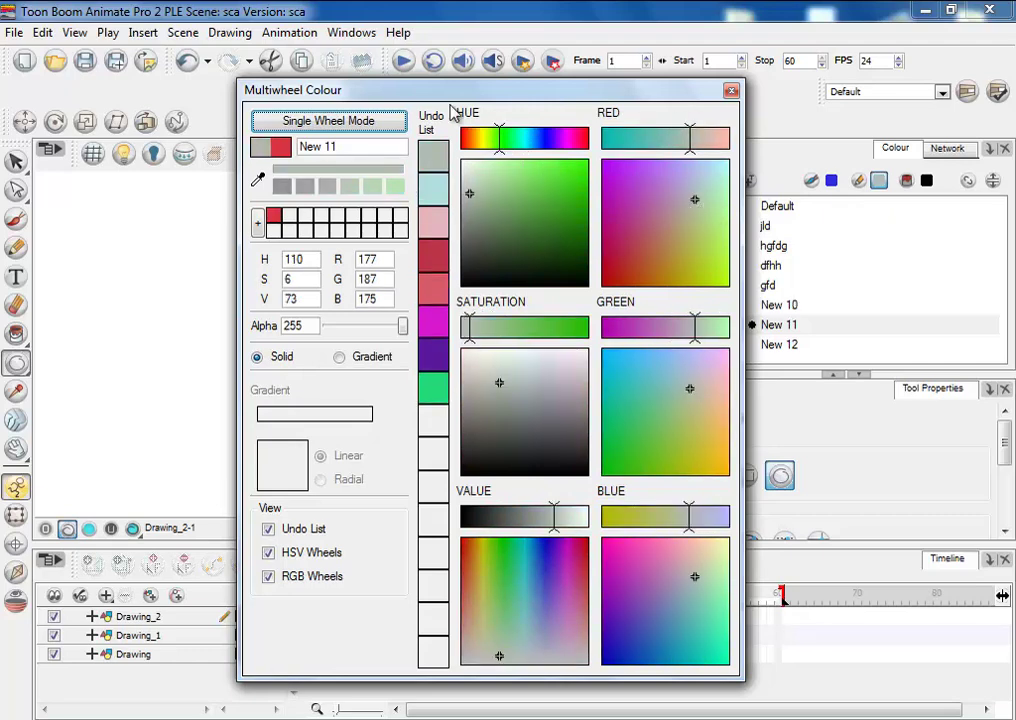
- Return to single-wheel mode, recolour New 11 lime green (R 177, G 255, B 2) and close the picker
{"action": "left_click", "coordinate": [386, 124]}
{"action": "left_click", "coordinate": [450, 300]}
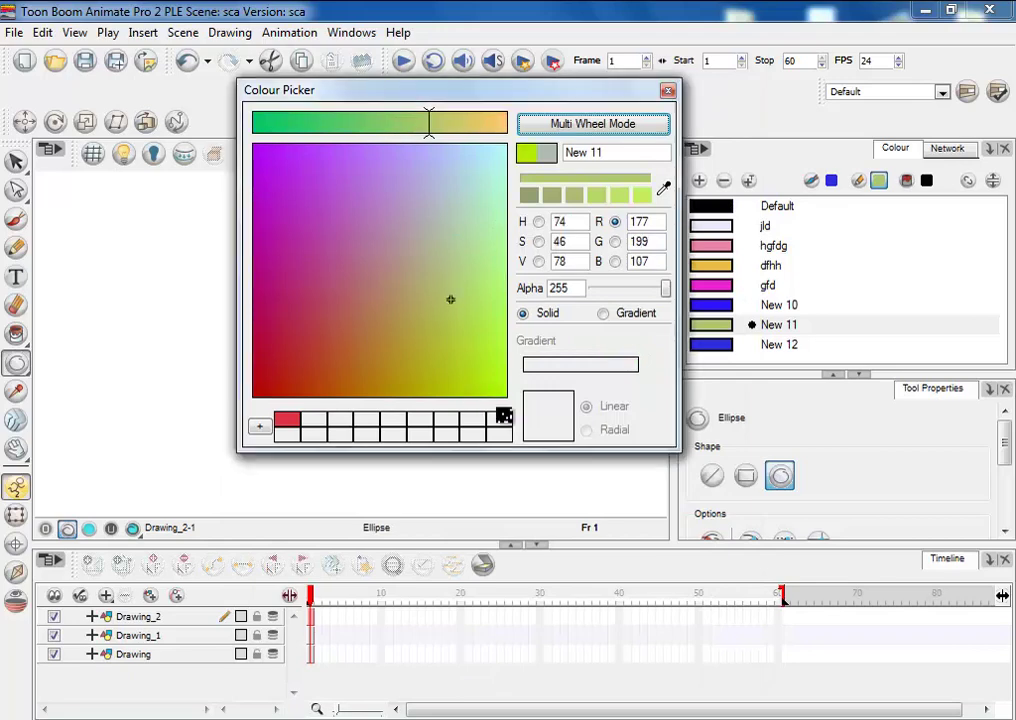
{"action": "mouse_move", "coordinate": [503, 415]}
{"action": "left_mouse_down"}
{"action": "mouse_move", "coordinate": [508, 379]}
{"action": "mouse_move", "coordinate": [612, 356]}
{"action": "left_mouse_up"}
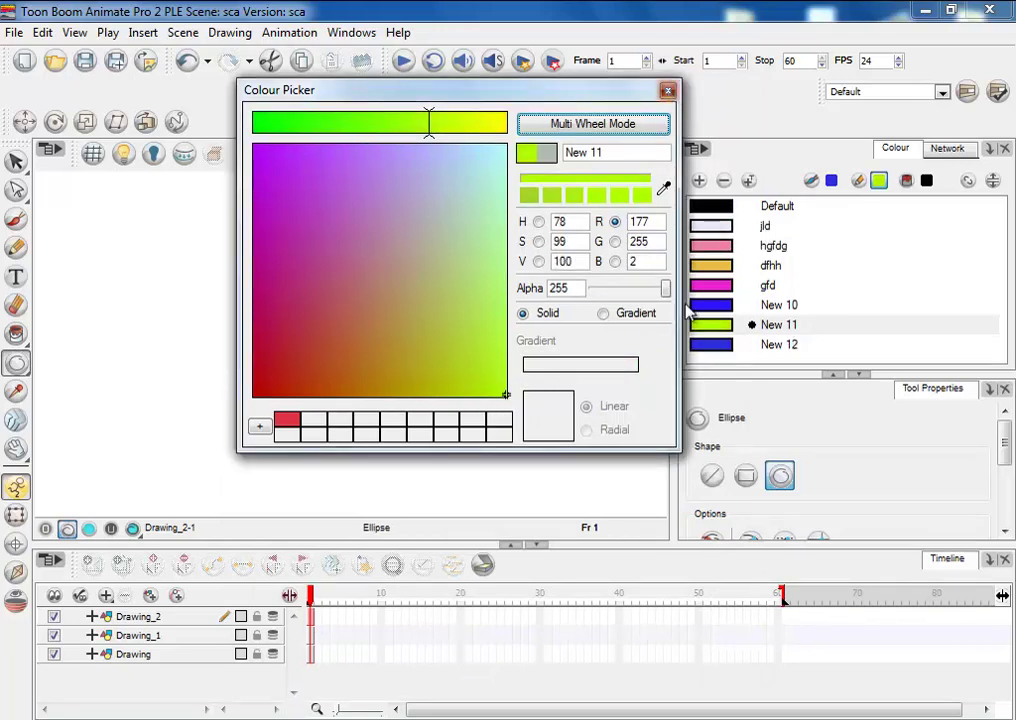
{"action": "key", "text": "Escape"}
- Add a new swatch based on New 11 and darken it to olive green (R 149, G 193, B 0) in multi-wheel mode
{"action": "left_click", "coordinate": [727, 333]}
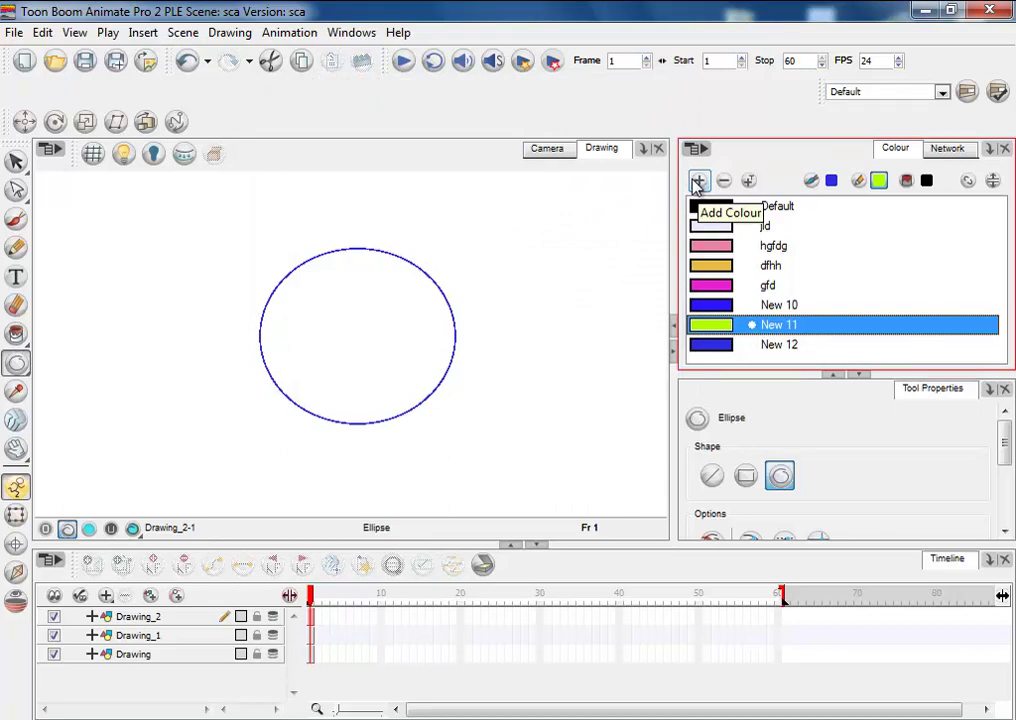
{"action": "left_click", "coordinate": [698, 181]}
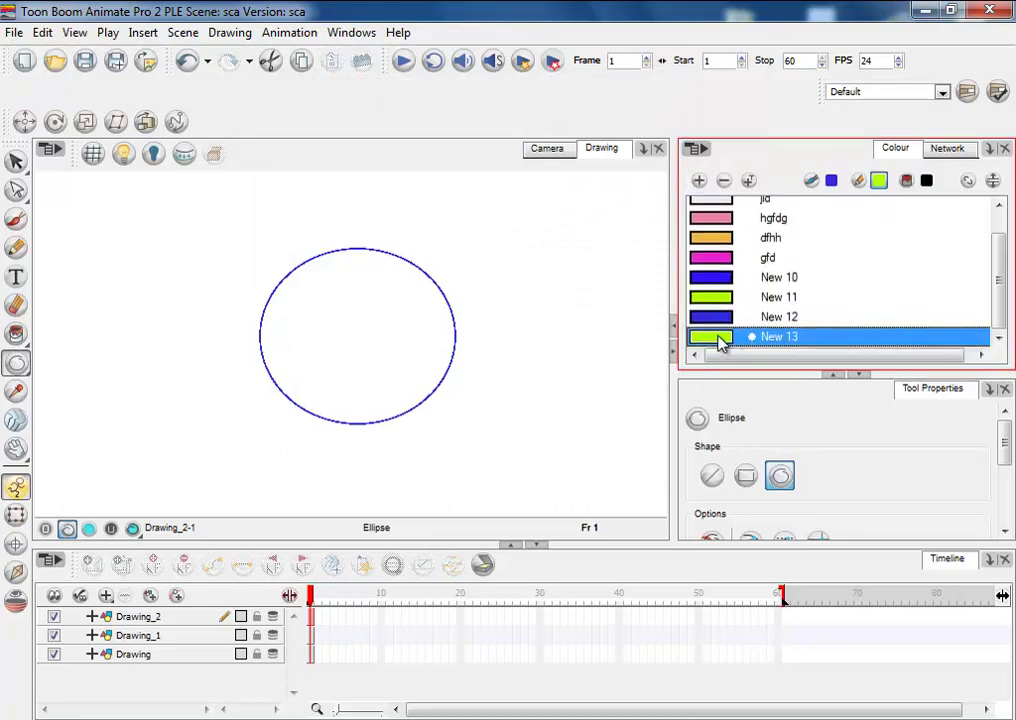
{"action": "double_click", "coordinate": [719, 339]}
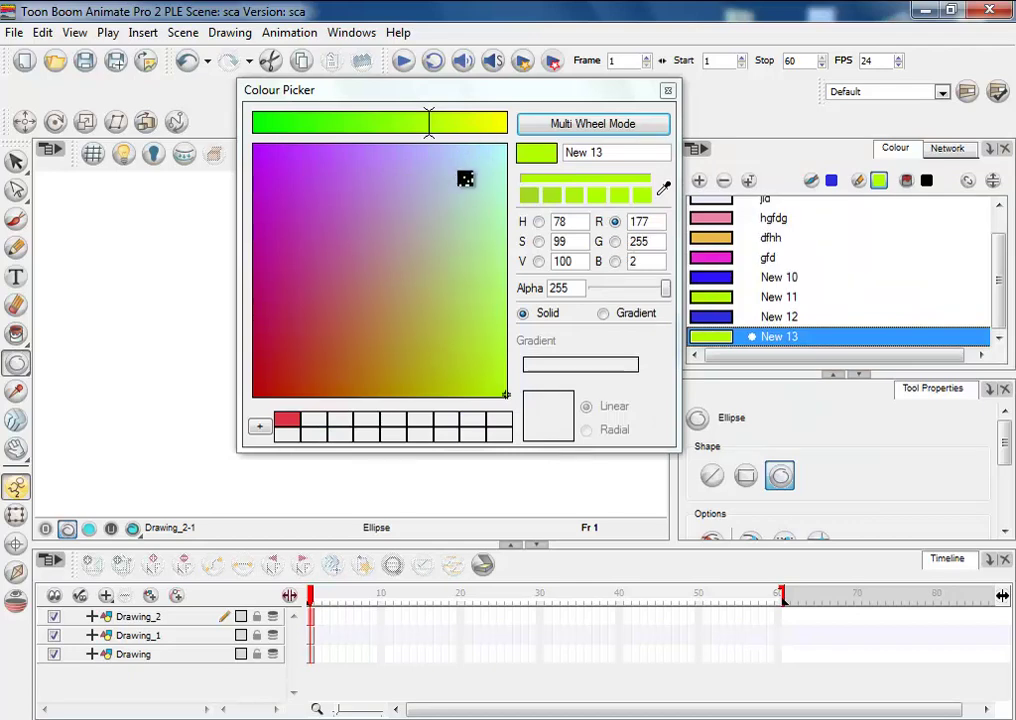
{"action": "left_click", "coordinate": [613, 128]}
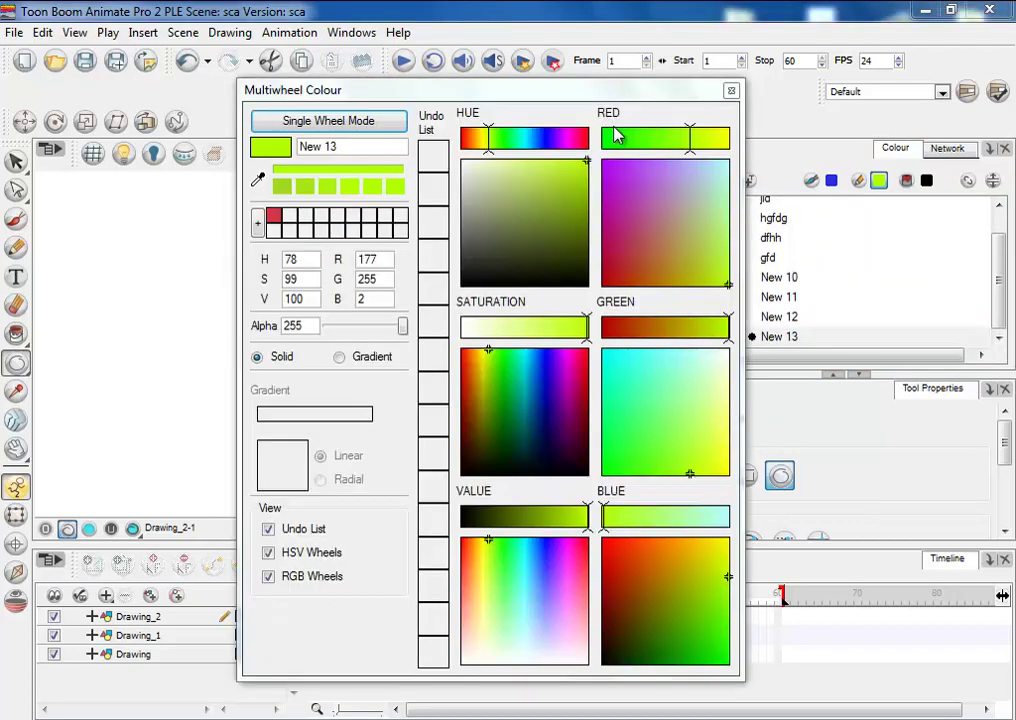
{"action": "left_click_drag", "start_coordinate": [580, 100], "coordinate": [578, 67]}
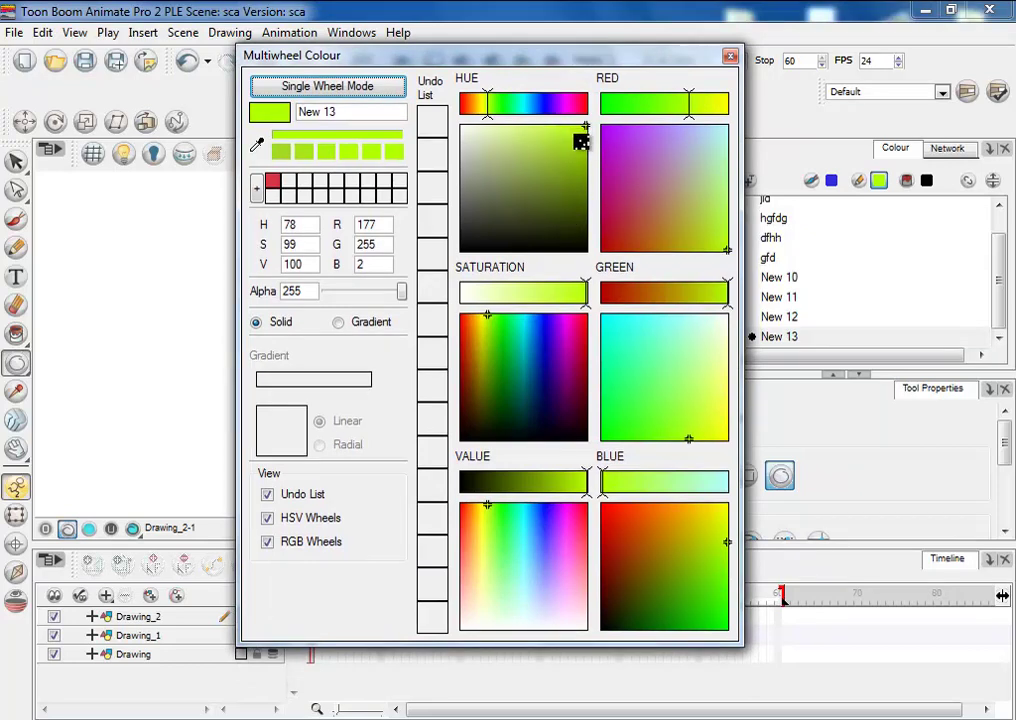
{"action": "left_click_drag", "start_coordinate": [585, 127], "coordinate": [586, 157]}
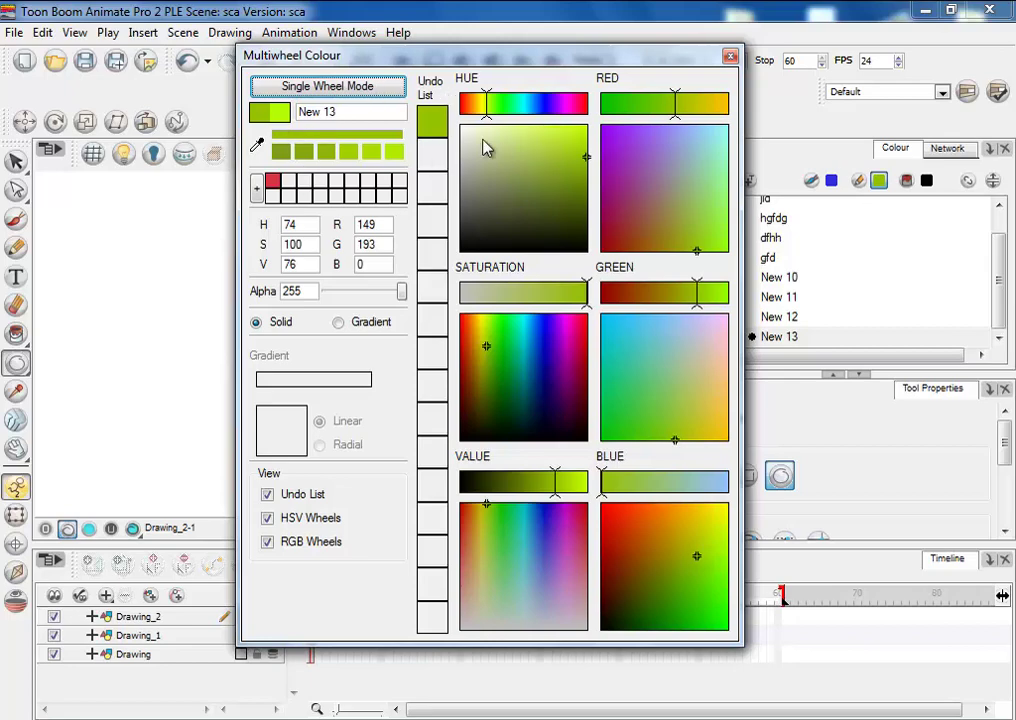
{"action": "left_click_drag", "start_coordinate": [490, 62], "coordinate": [468, 119]}
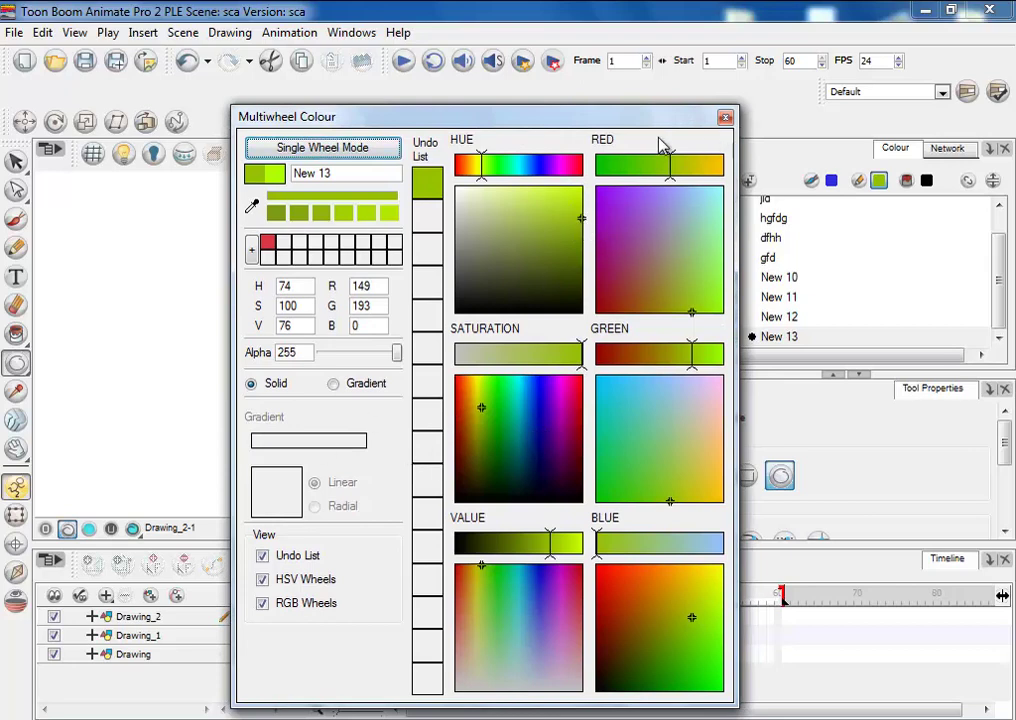
{"action": "key", "text": "Return"}
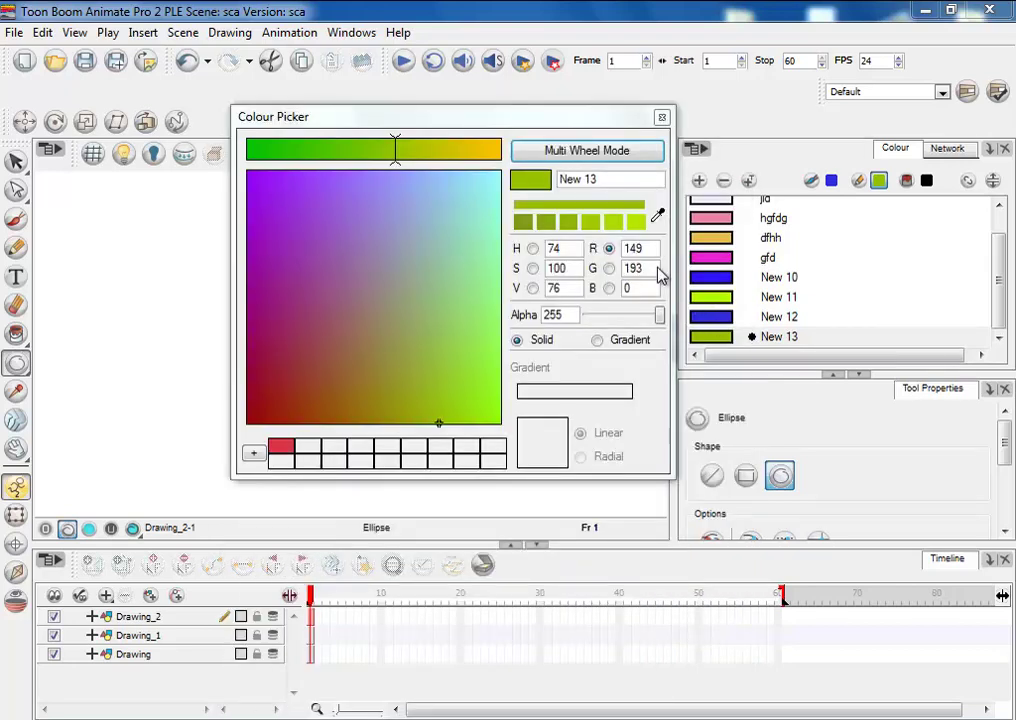
{"action": "left_click", "coordinate": [661, 117]}
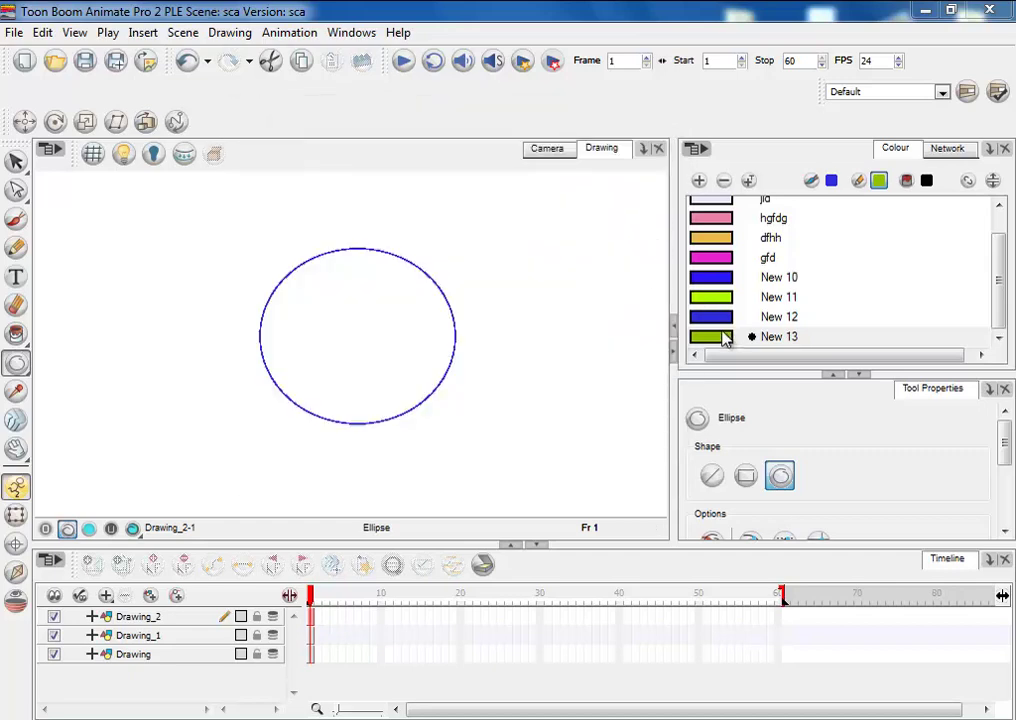
- Set the pencil colour to New 11 and paint the ellipse's interior first with Default, finally with New 11
{"action": "left_click", "coordinate": [705, 298]}
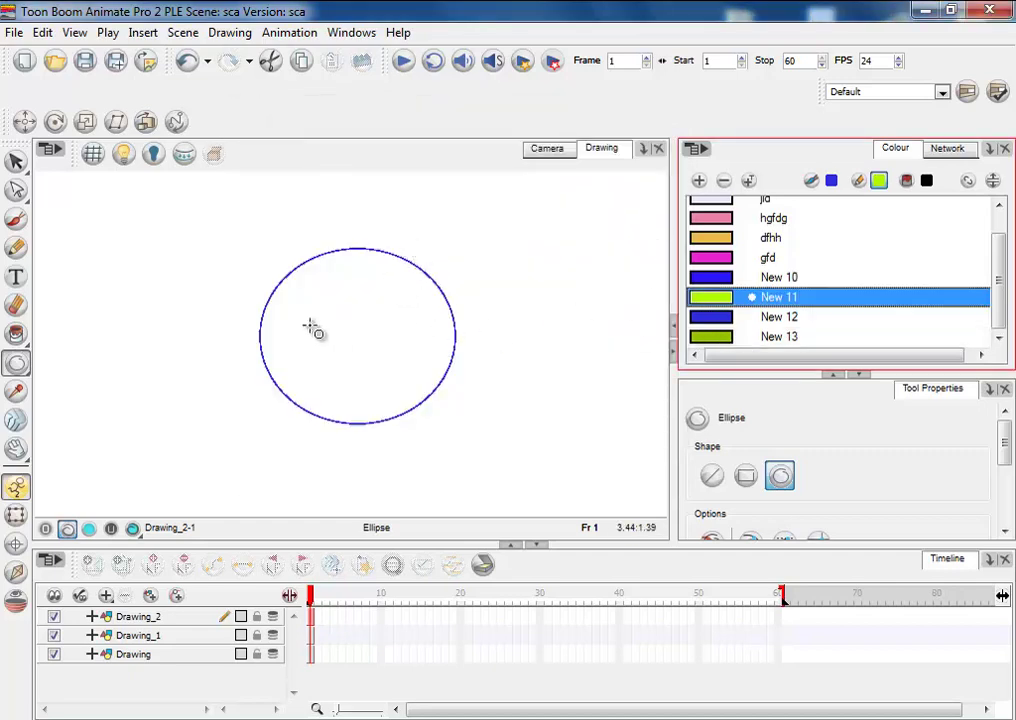
{"action": "key", "text": "alt+i"}
{"action": "left_click", "coordinate": [389, 352]}
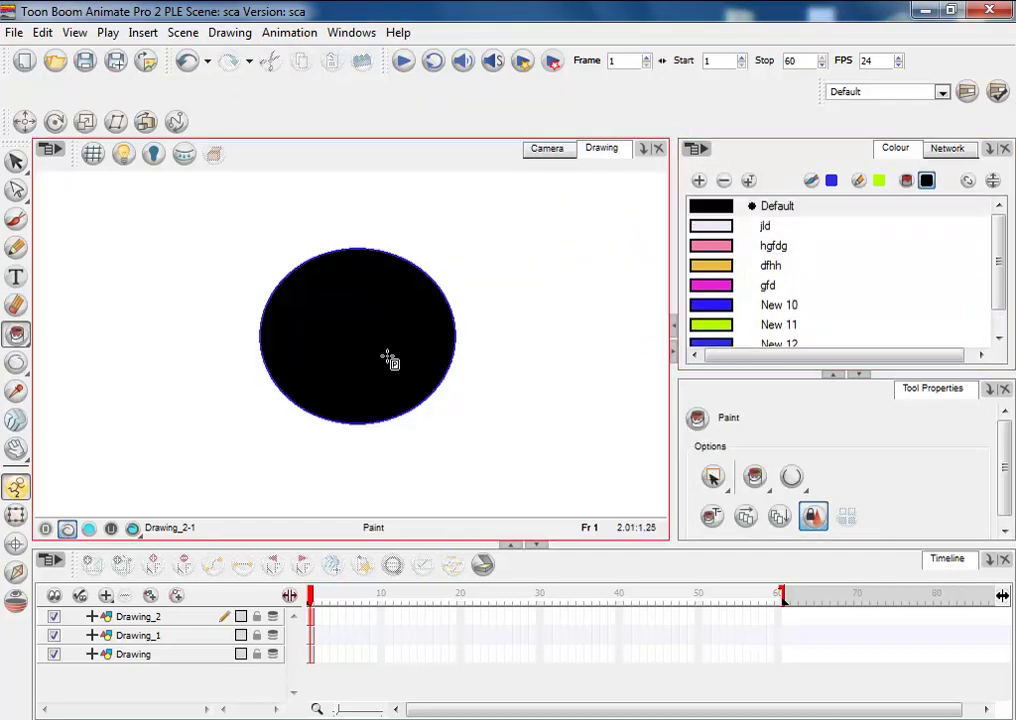
{"action": "left_click", "coordinate": [705, 327]}
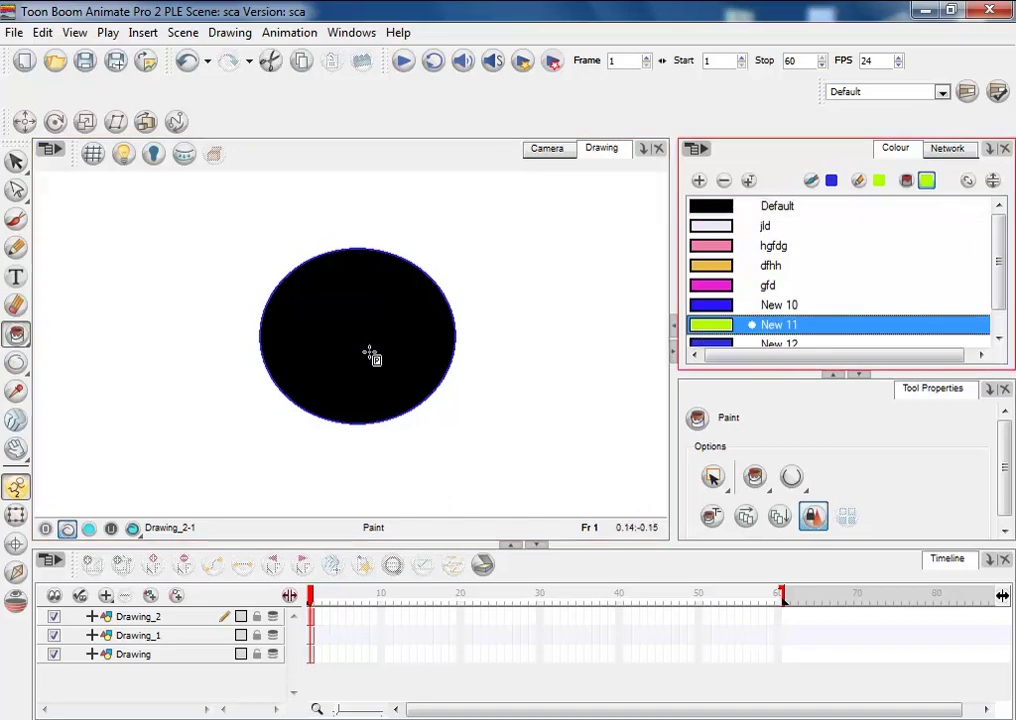
{"action": "left_click", "coordinate": [371, 356]}
- Paint the ellipse's interior with New 11 and draw a curved polyline from above to below it, separating a crescent on its right side
{"action": "left_click", "coordinate": [840, 319]}
{"action": "scroll", "coordinate": [800, 330], "scroll_direction": "down", "scroll_amount": 1}
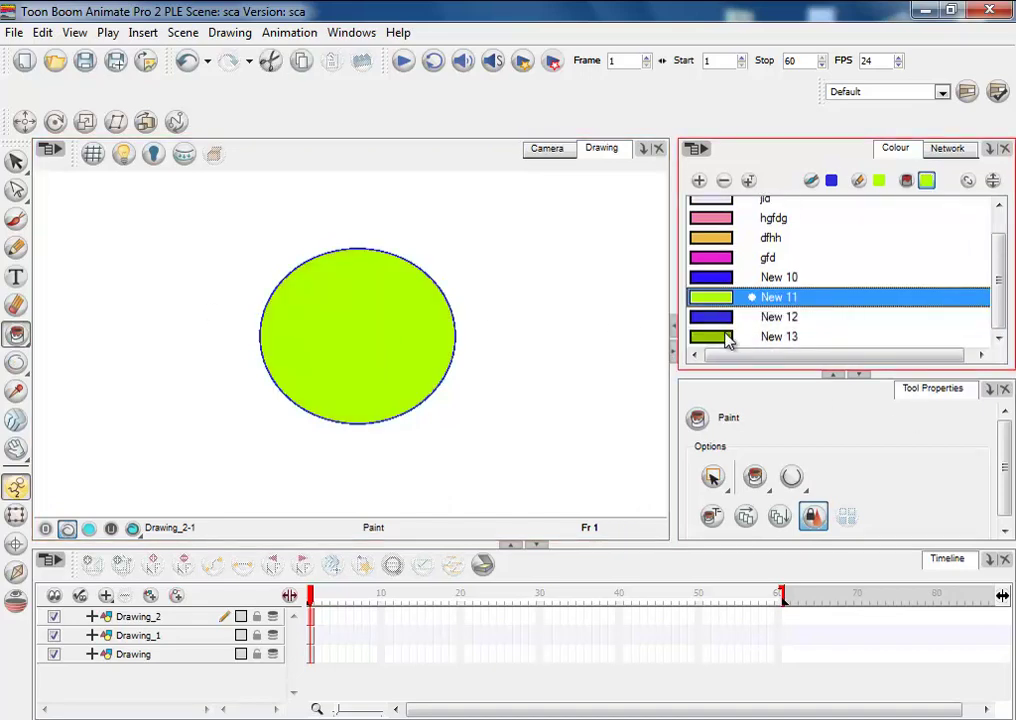
{"action": "left_click", "coordinate": [727, 340]}
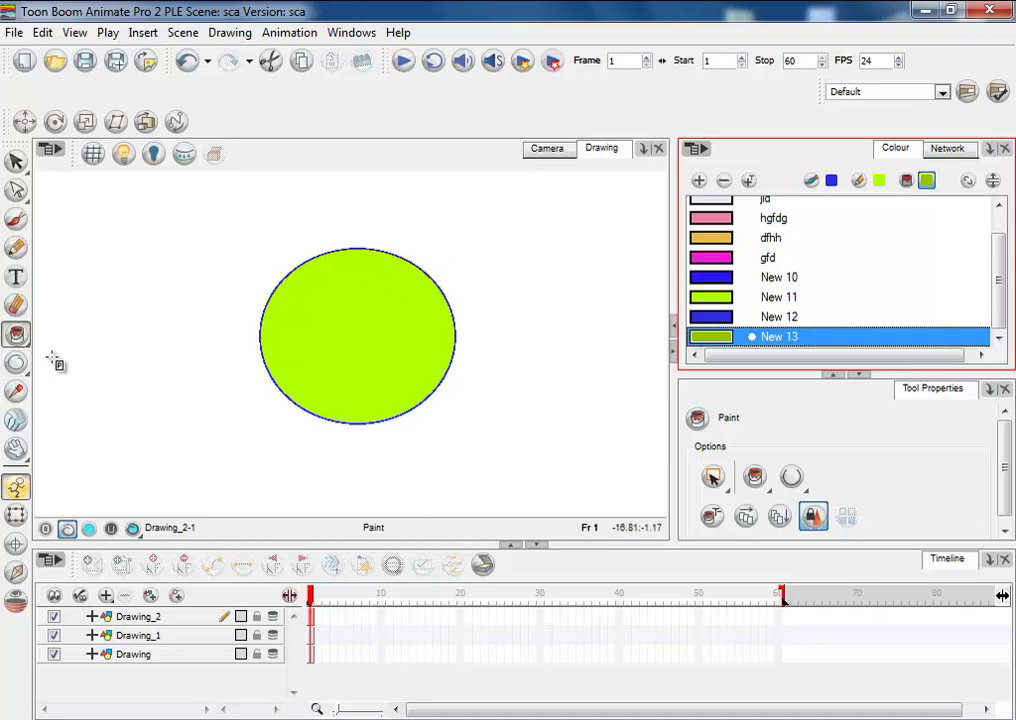
{"action": "left_click", "coordinate": [16, 362]}
{"action": "left_click", "coordinate": [85, 449]}
{"action": "left_click", "coordinate": [378, 203]}
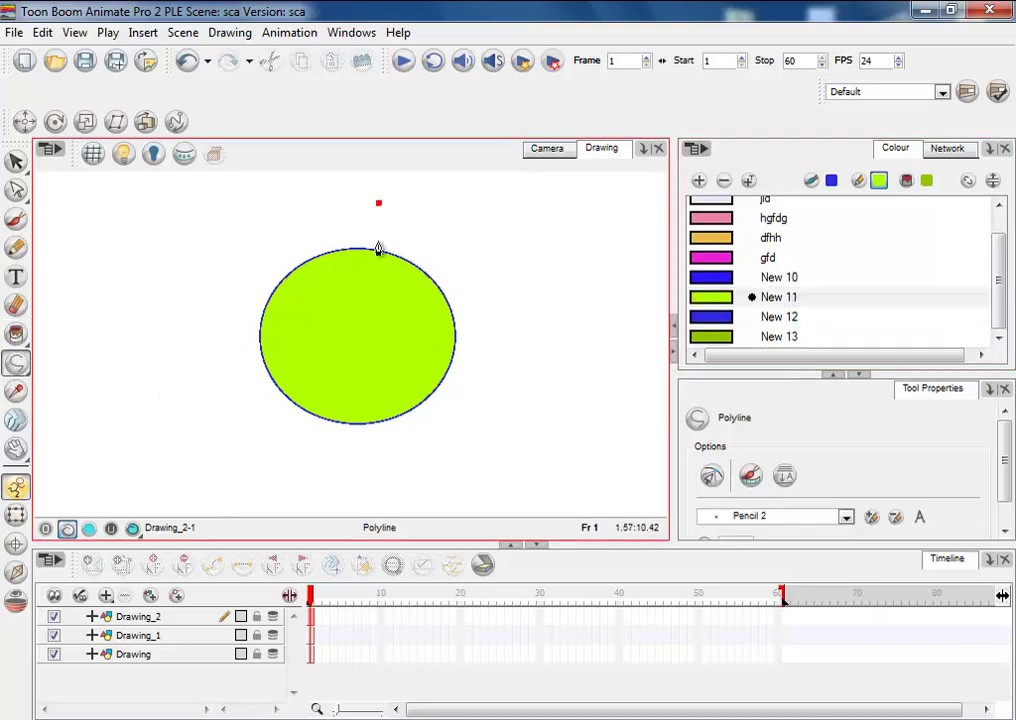
{"action": "left_click_drag", "start_coordinate": [352, 446], "coordinate": [234, 494]}
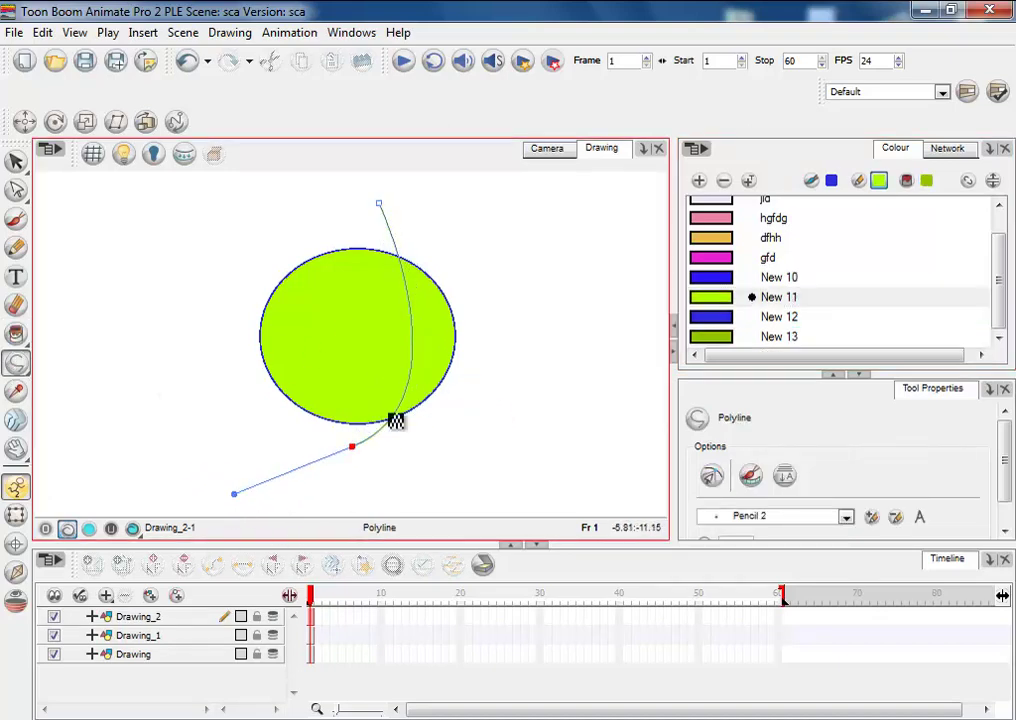
- Paint the crescent on the ellipse's right side with the darker swatch New 13
{"action": "left_click", "coordinate": [16, 334]}
{"action": "left_click", "coordinate": [752, 332]}
{"action": "left_click", "coordinate": [706, 341]}
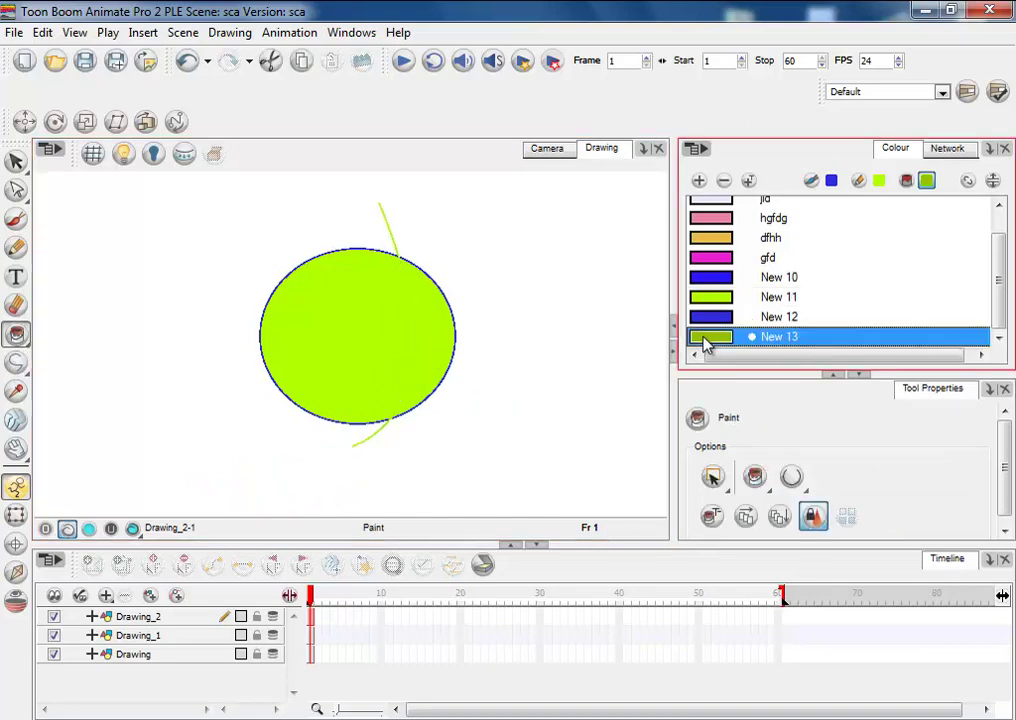
{"action": "left_click", "coordinate": [429, 335]}
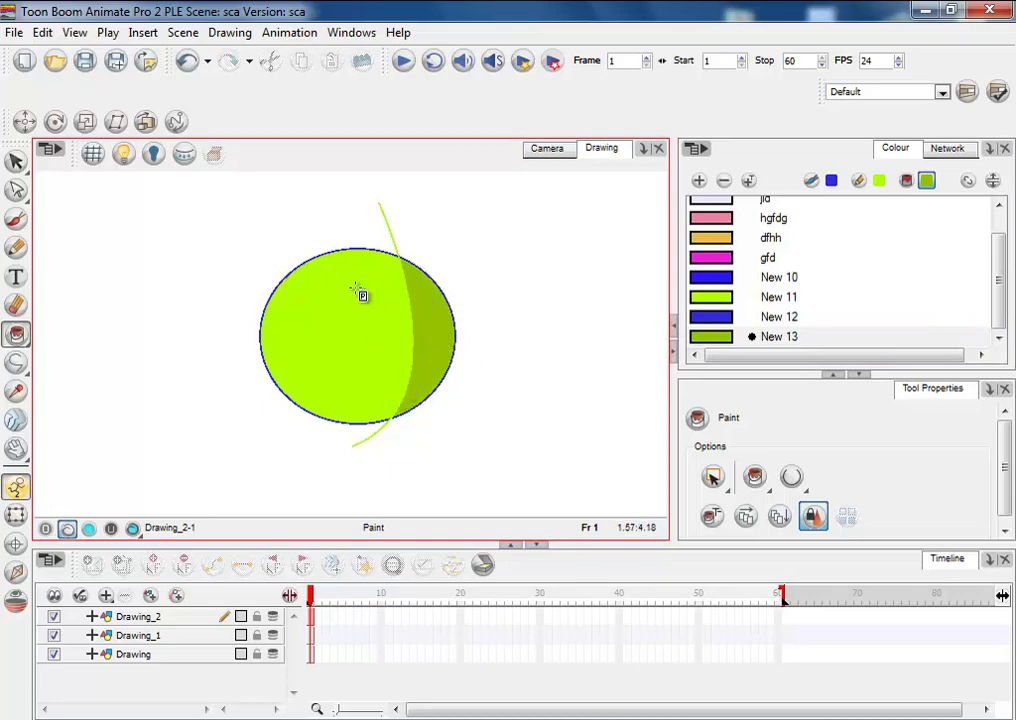
- Delete all the artwork in the drawing
{"action": "key", "text": "alt+s"}
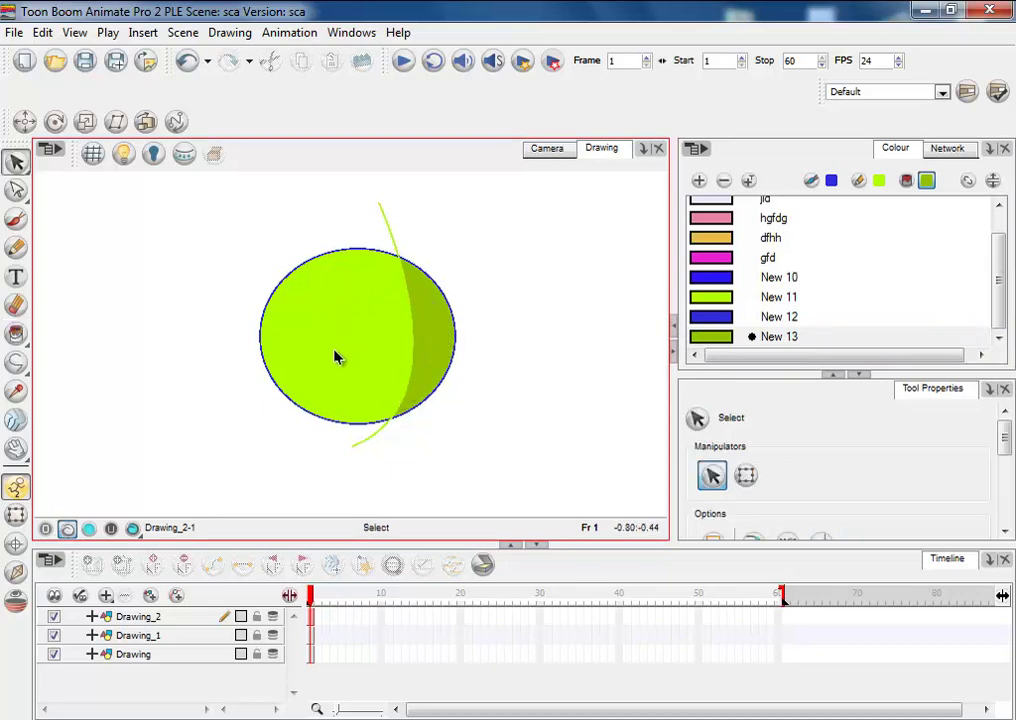
{"action": "key", "text": "ctrl+a"}
{"action": "key", "text": "Delete"}
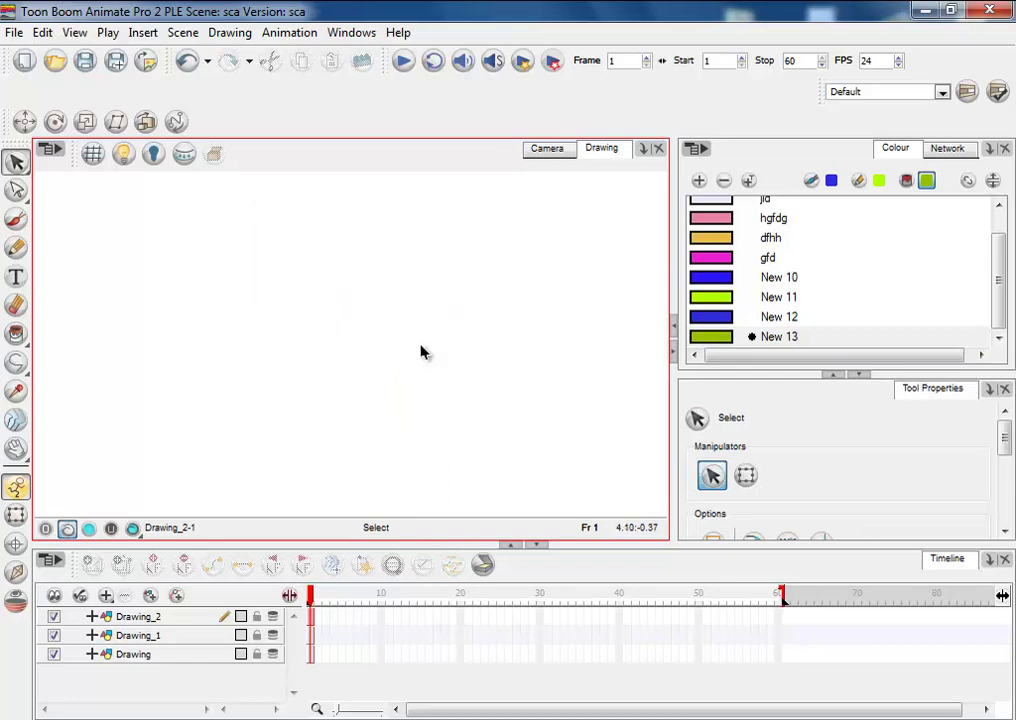
- Recolour the swatch gfd to steel blue (R 102, G 143, B 185) in the colour picker
{"action": "left_click", "coordinate": [993, 180]}
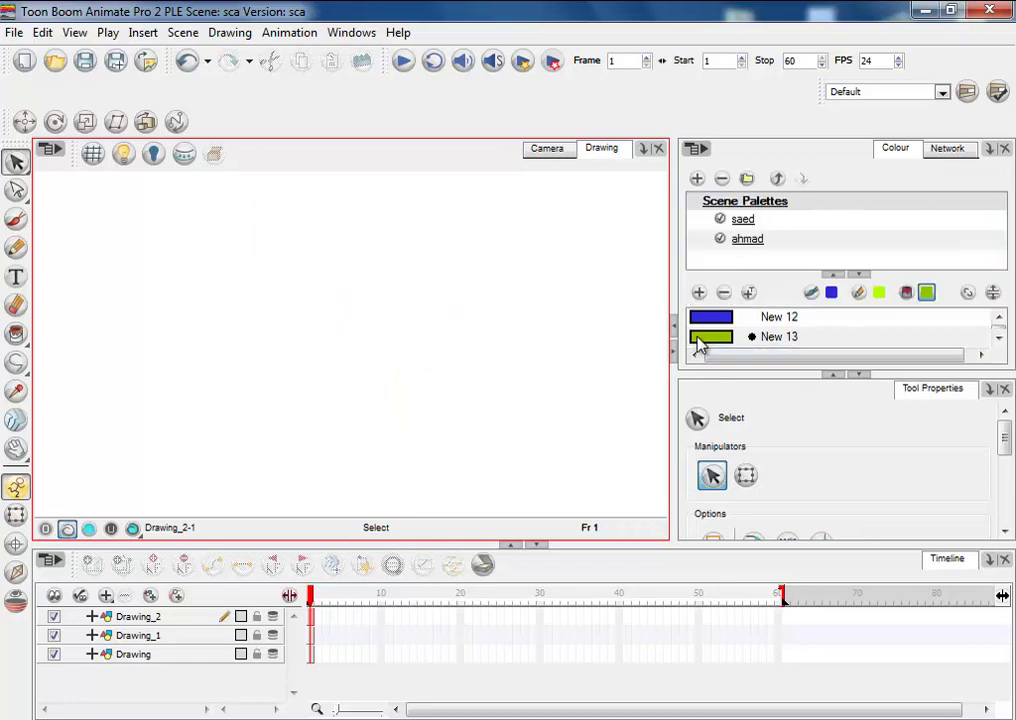
{"action": "left_click", "coordinate": [993, 292]}
{"action": "double_click", "coordinate": [708, 259]}
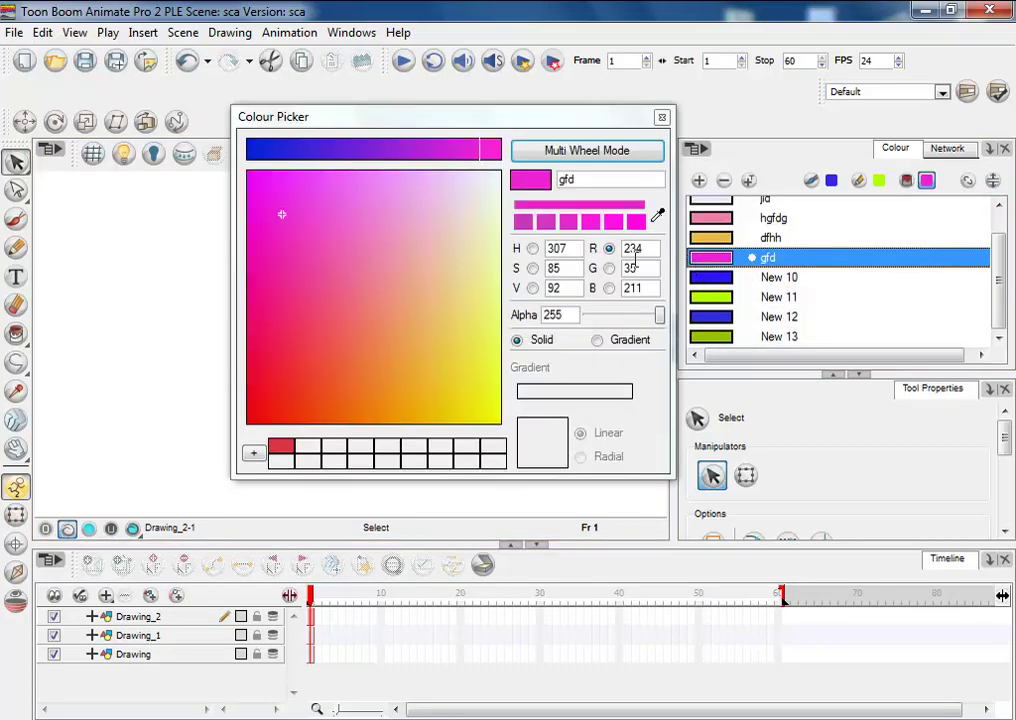
{"action": "double_click", "coordinate": [585, 179]}
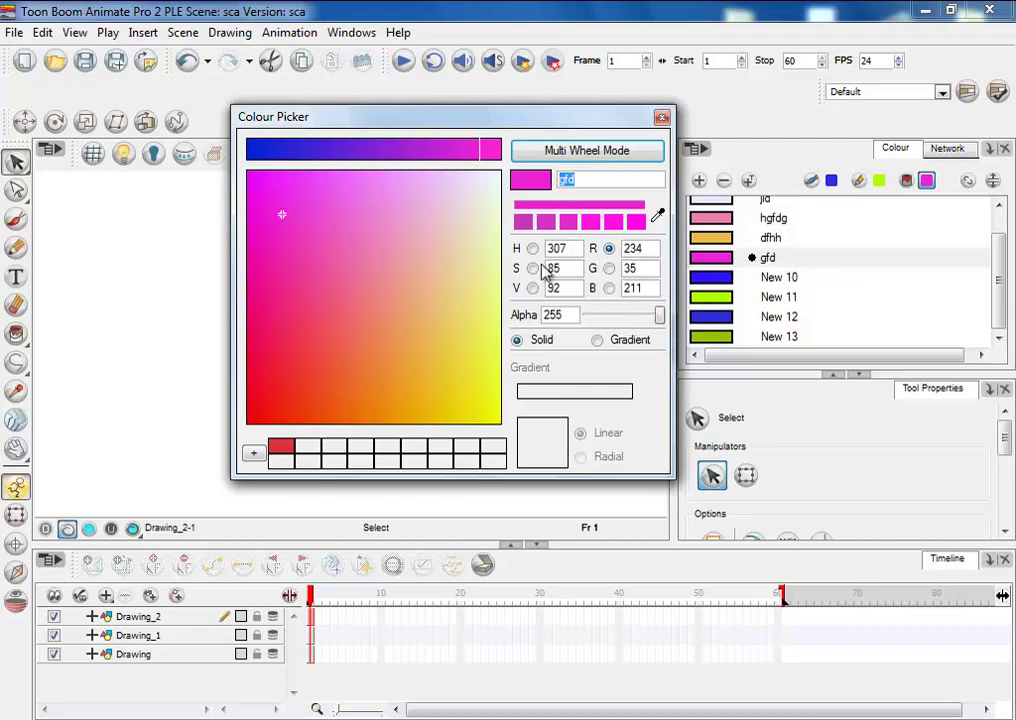
{"action": "left_click_drag", "start_coordinate": [389, 226], "coordinate": [389, 241]}
{"action": "left_click", "coordinate": [352, 152]}
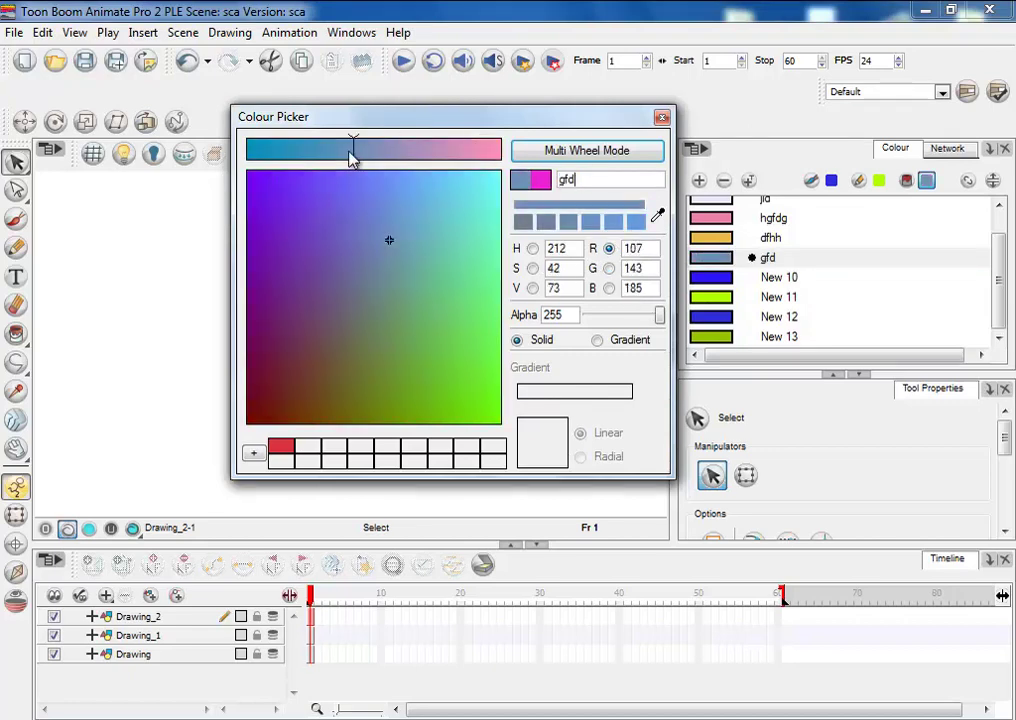
{"action": "left_click_drag", "start_coordinate": [352, 152], "coordinate": [348, 152]}
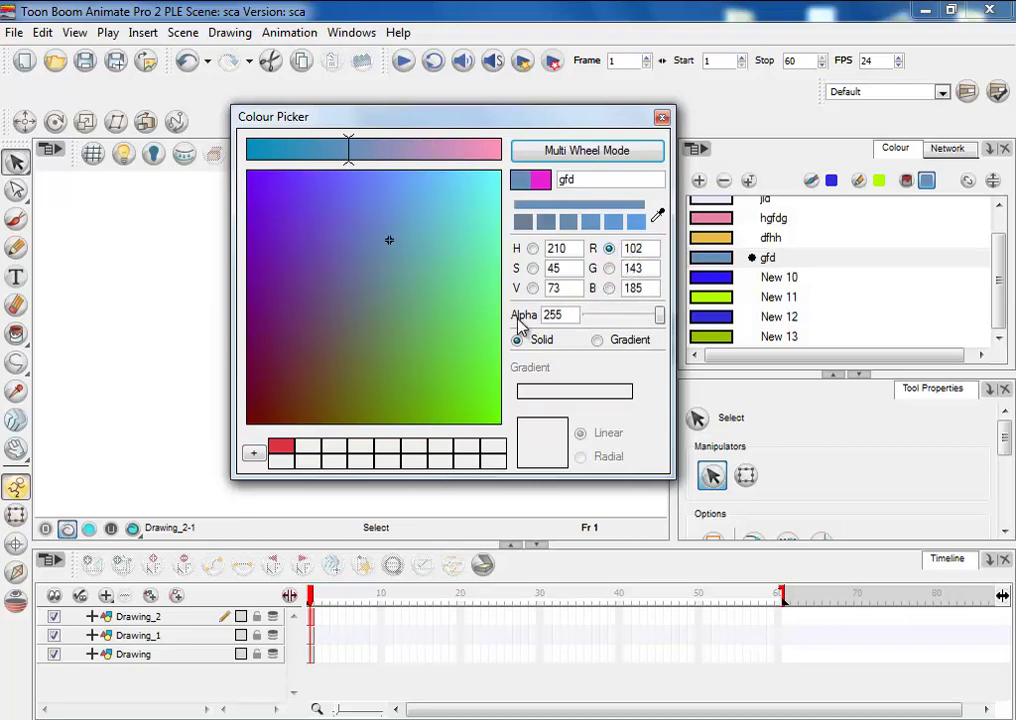
- Lower the alpha of the swatch gfd to make it partly transparent and close the colour picker
{"action": "left_click_drag", "start_coordinate": [585, 120], "coordinate": [759, 198]}
{"action": "left_click_drag", "start_coordinate": [805, 251], "coordinate": [783, 161]}
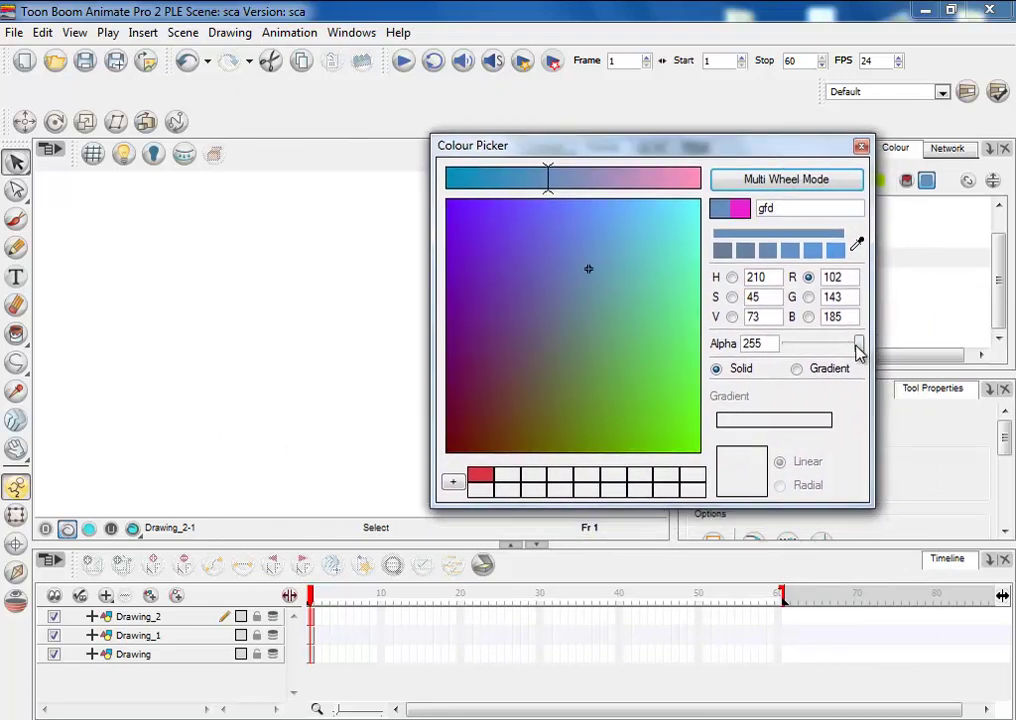
{"action": "left_click_drag", "start_coordinate": [862, 345], "coordinate": [826, 346]}
{"action": "left_click", "coordinate": [862, 148]}
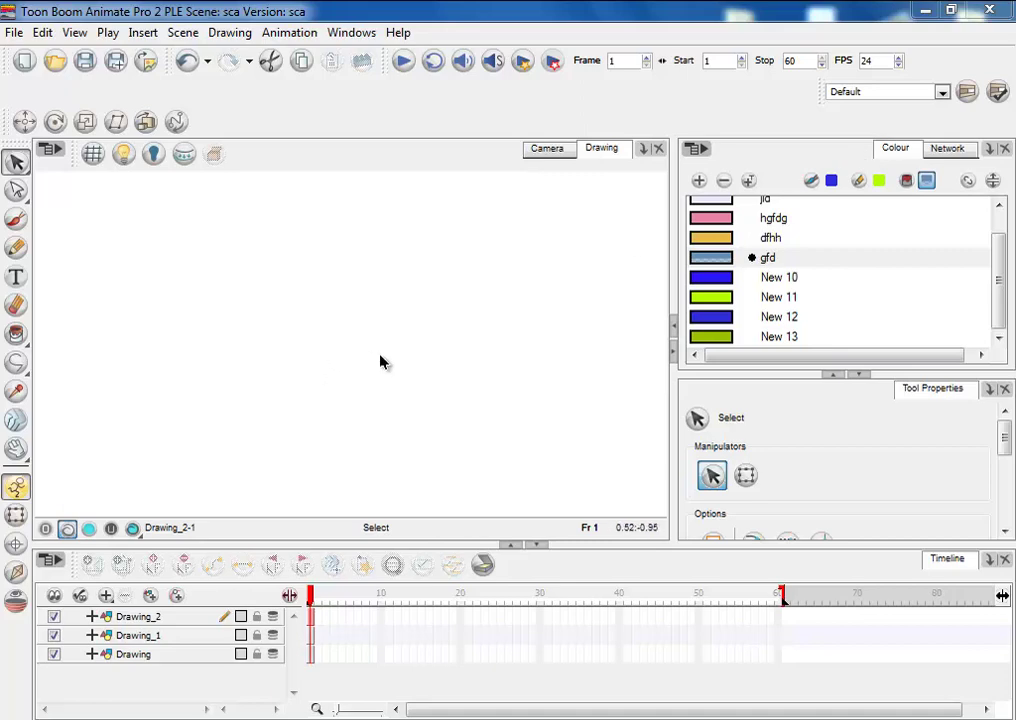
- Draw a large rectangle outline with New 11 in the middle of the drawing
{"action": "left_click", "coordinate": [16, 366]}
{"action": "left_click", "coordinate": [66, 393]}
{"action": "left_click", "coordinate": [779, 297]}
{"action": "left_click_drag", "start_coordinate": [260, 250], "coordinate": [568, 450]}
- Paint the rectangle's interior with New 12
{"action": "left_click", "coordinate": [710, 318]}
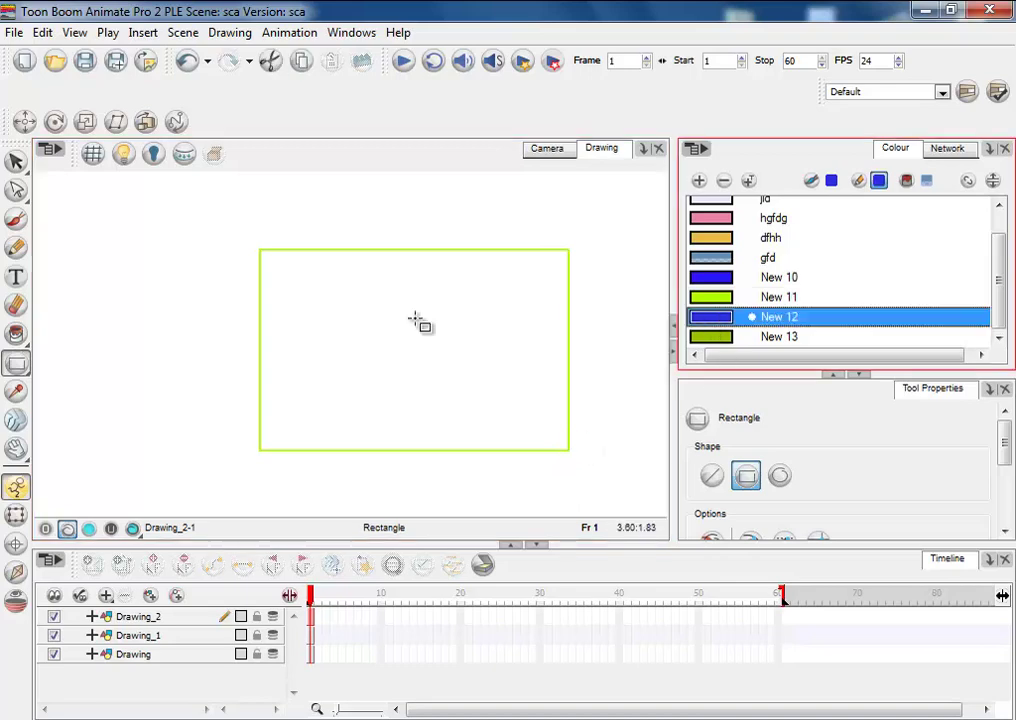
{"action": "key", "text": "alt+i"}
{"action": "left_click", "coordinate": [770, 258]}
{"action": "left_click", "coordinate": [775, 317]}
{"action": "left_click", "coordinate": [440, 339]}
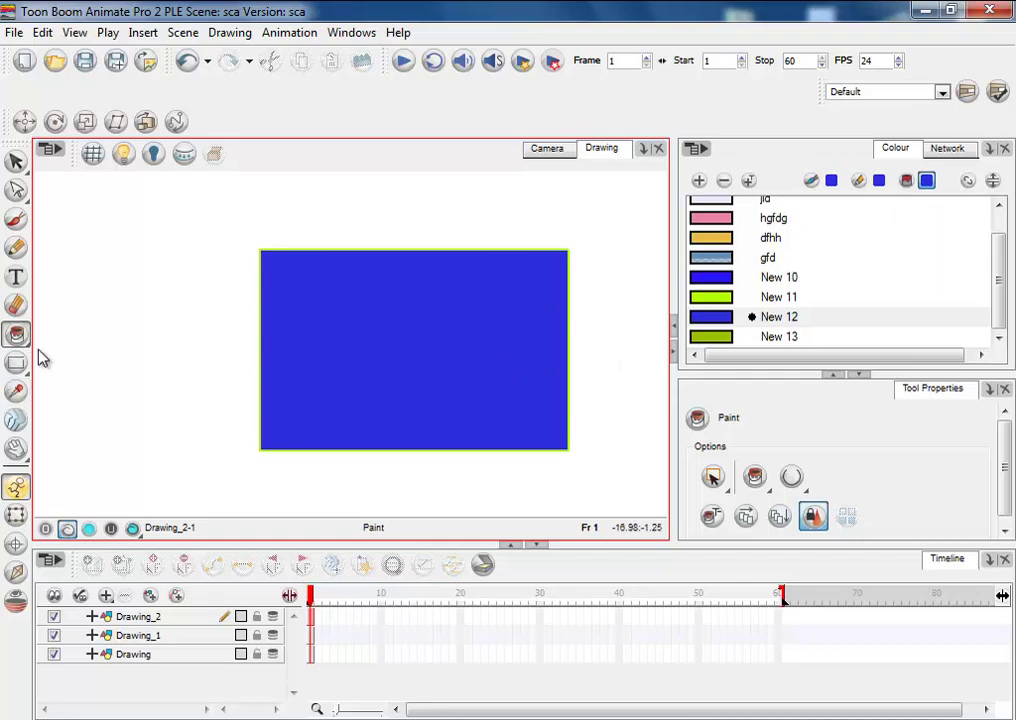
- Draw an ellipse outline in New 12 overlapping the rectangle's lower-left corner and paint its exposed area with New 11
{"action": "mouse_move", "coordinate": [17, 335]}
{"action": "left_mouse_down"}
{"action": "mouse_move", "coordinate": [50, 363]}
{"action": "mouse_move", "coordinate": [23, 360]}
{"action": "mouse_move", "coordinate": [80, 421]}
{"action": "left_mouse_up"}
{"action": "left_click_drag", "start_coordinate": [272, 386], "coordinate": [329, 488]}
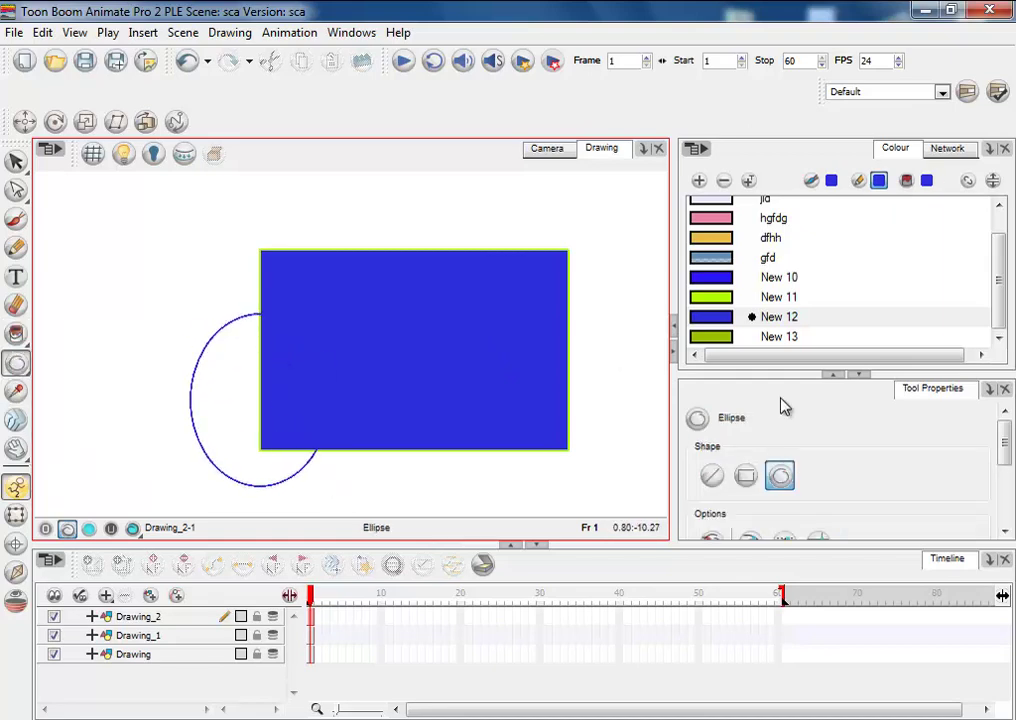
{"action": "left_click", "coordinate": [722, 297]}
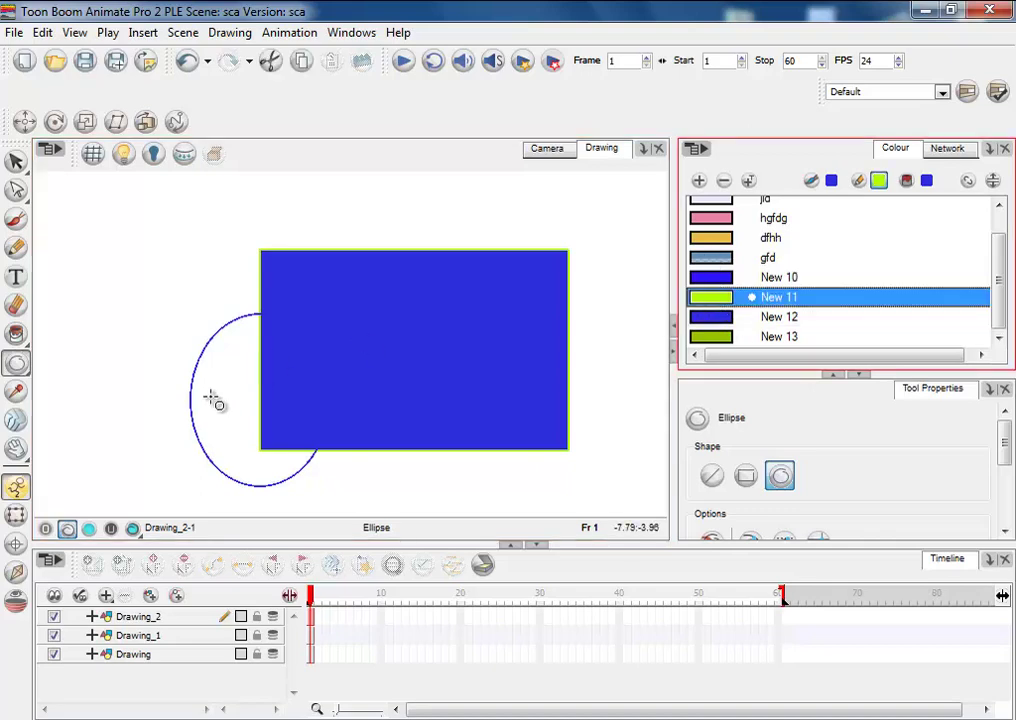
{"action": "key", "text": "alt+i"}
{"action": "left_click", "coordinate": [728, 297]}
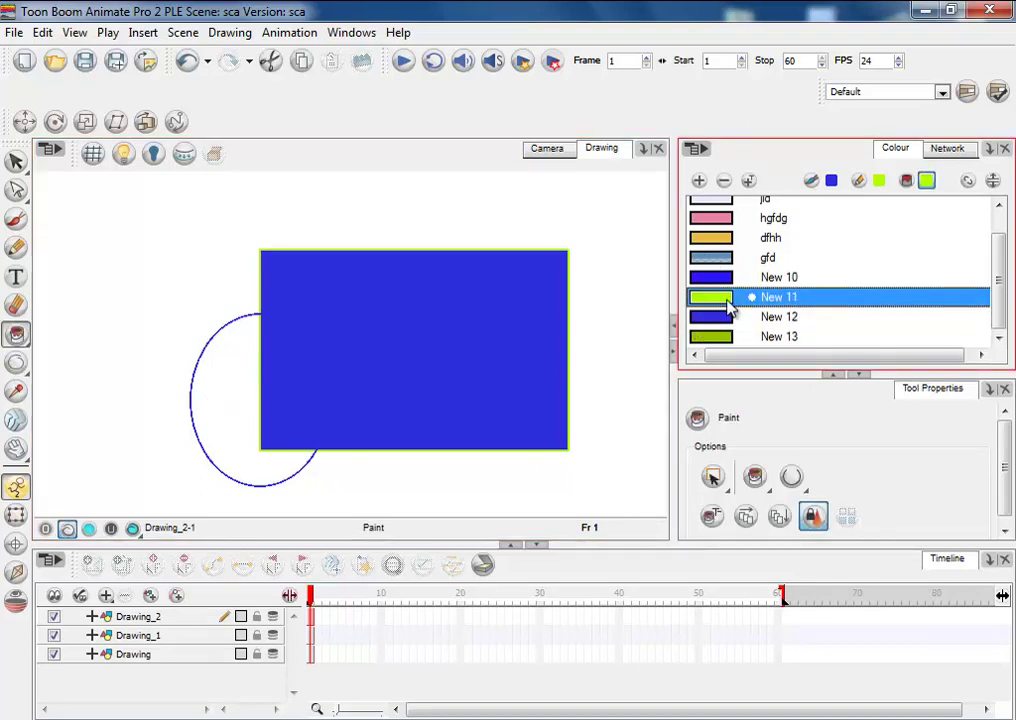
{"action": "left_click", "coordinate": [200, 397]}
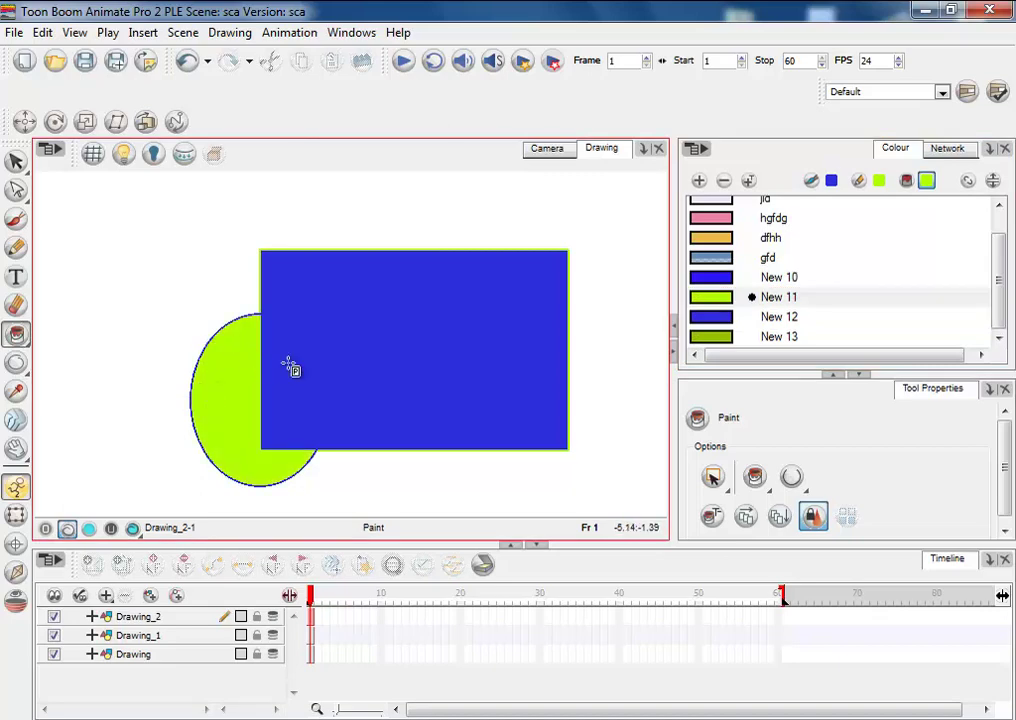
- Select the green ellipse area and then the blue rectangle to examine the two overlapping shapes
{"action": "left_click", "coordinate": [16, 161]}
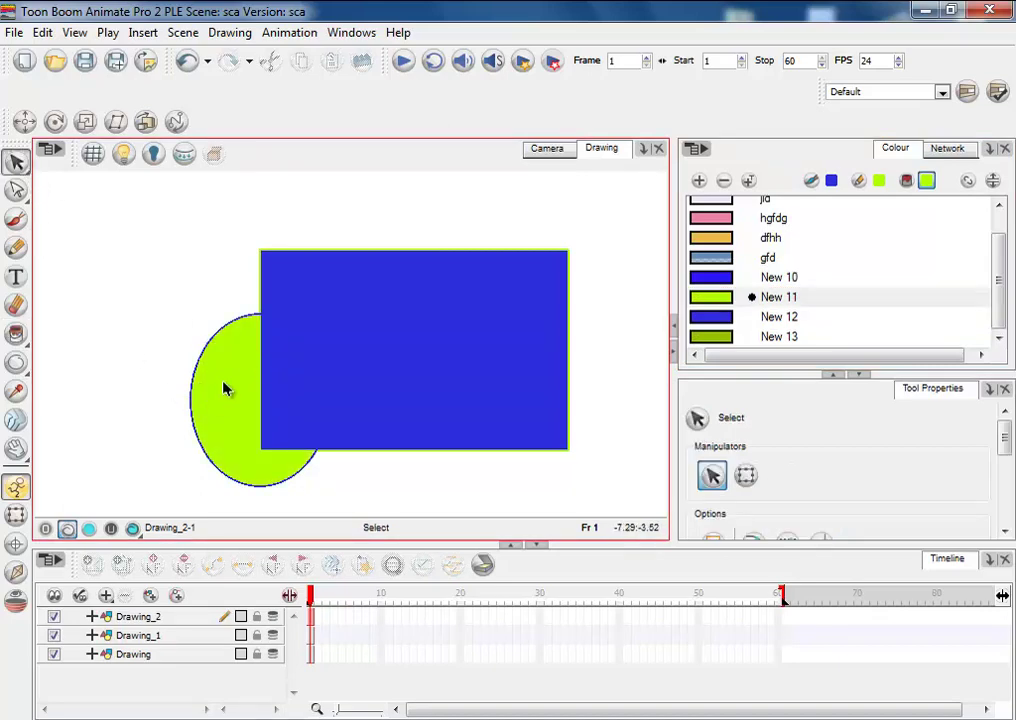
{"action": "left_click", "coordinate": [225, 389]}
{"action": "left_click", "coordinate": [360, 334]}
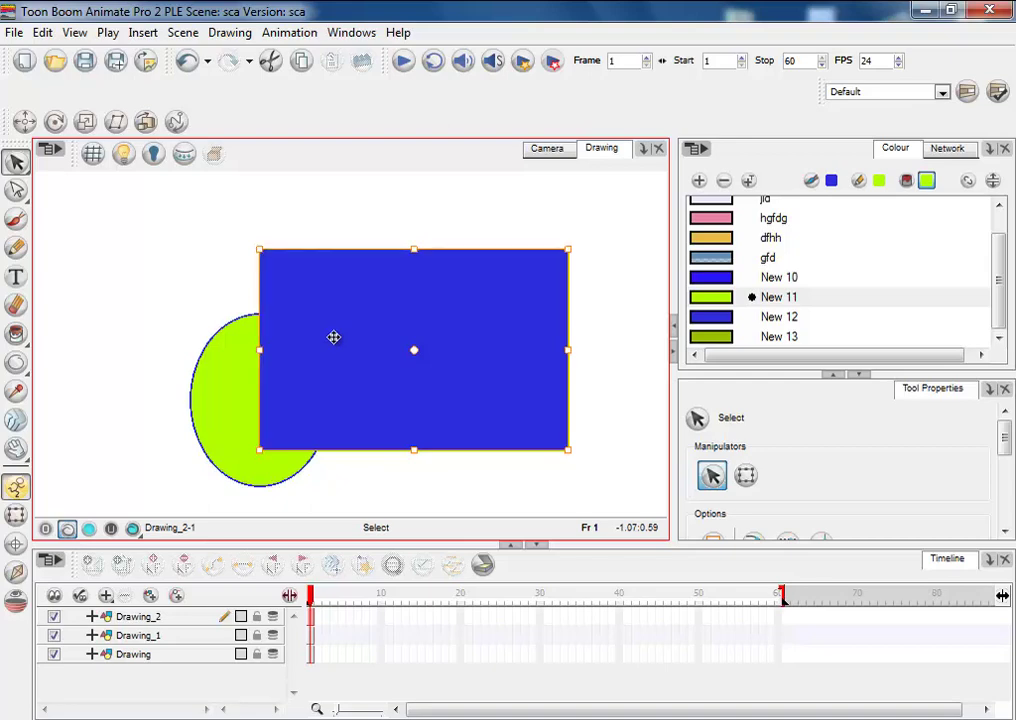
{"action": "key", "text": "ctrl+alt"}
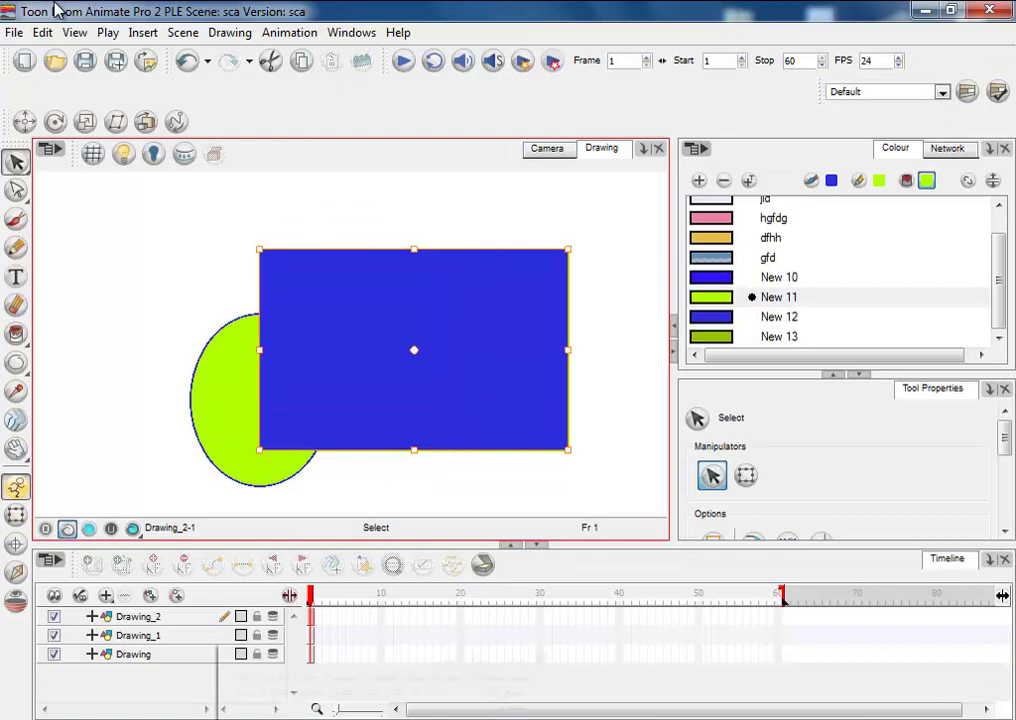
{"action": "key", "text": "ctrl+alt"}
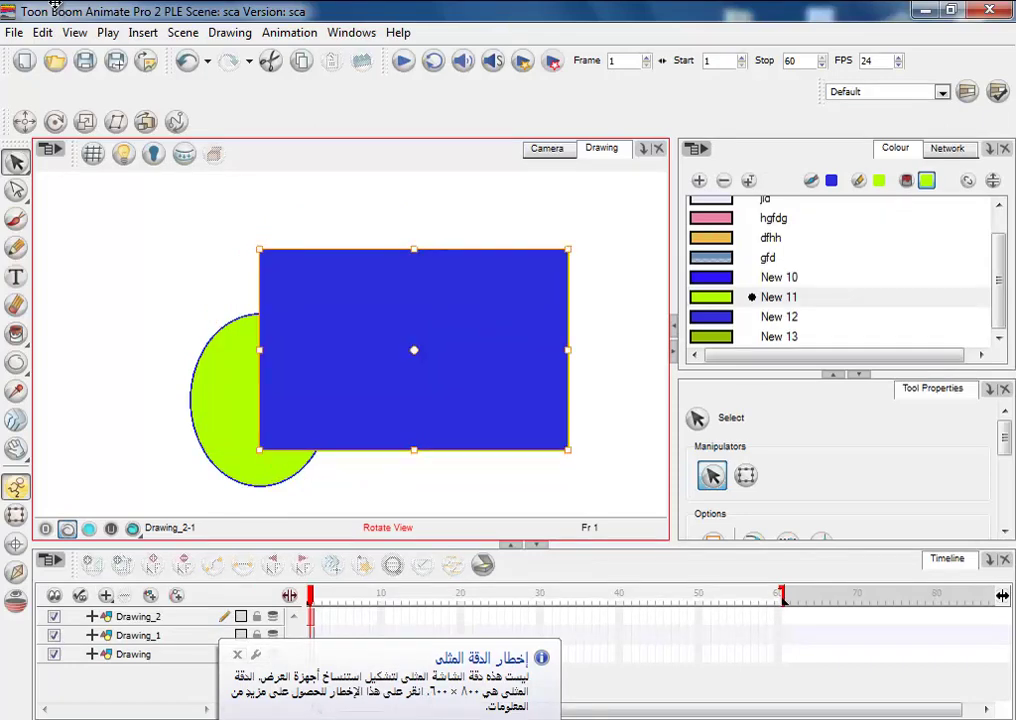
{"action": "key", "text": "ctrl+alt"}
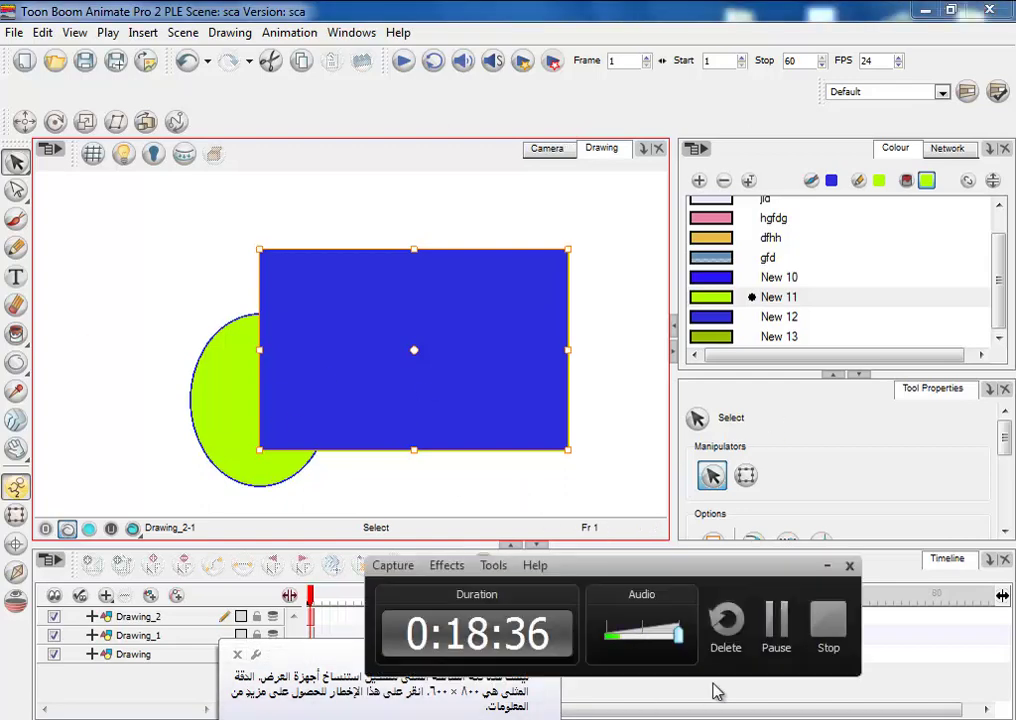
{"action": "left_click", "coordinate": [828, 562]}
- Select the ellipse's green fill and bring it to the front of the arrangement
{"action": "left_click", "coordinate": [232, 381]}
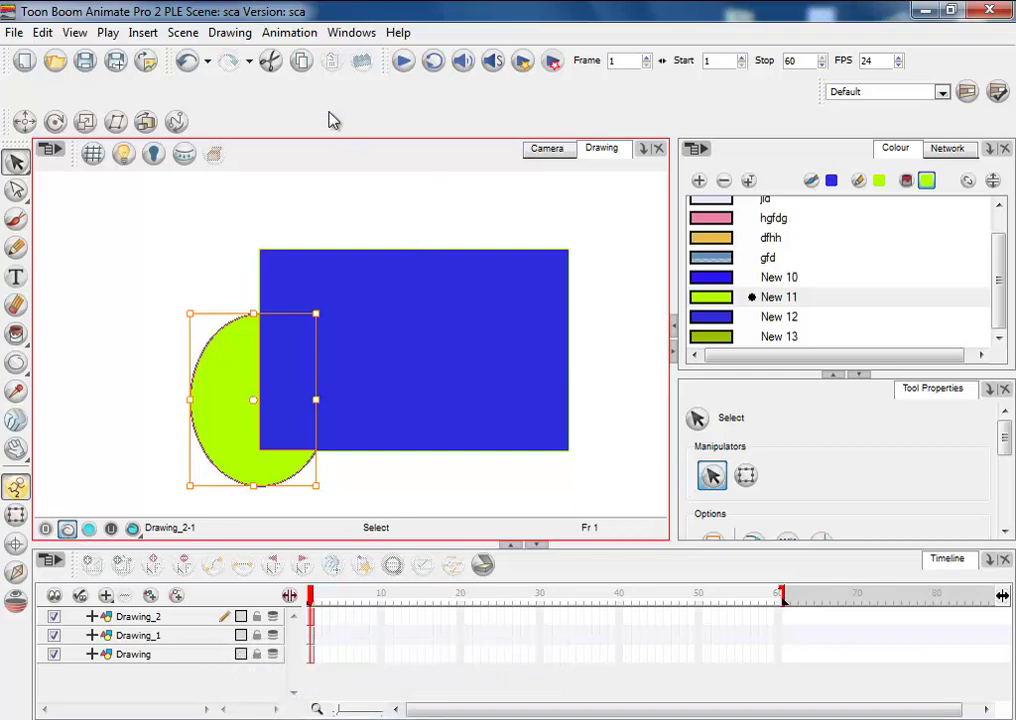
{"action": "left_click", "coordinate": [232, 34]}
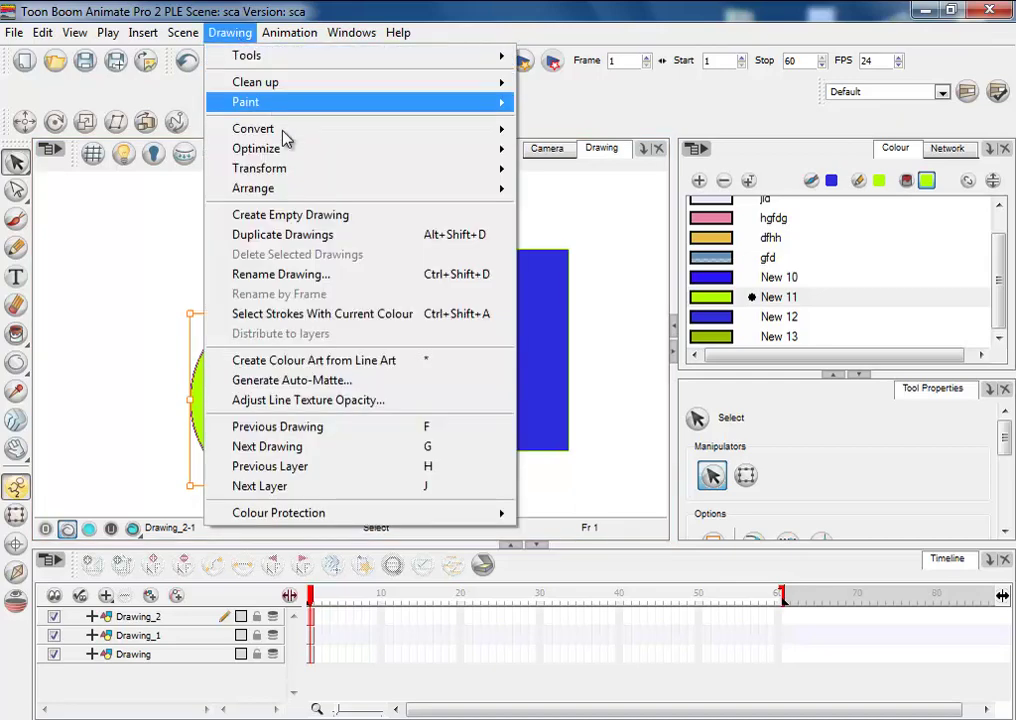
{"action": "mouse_move", "coordinate": [288, 192]}
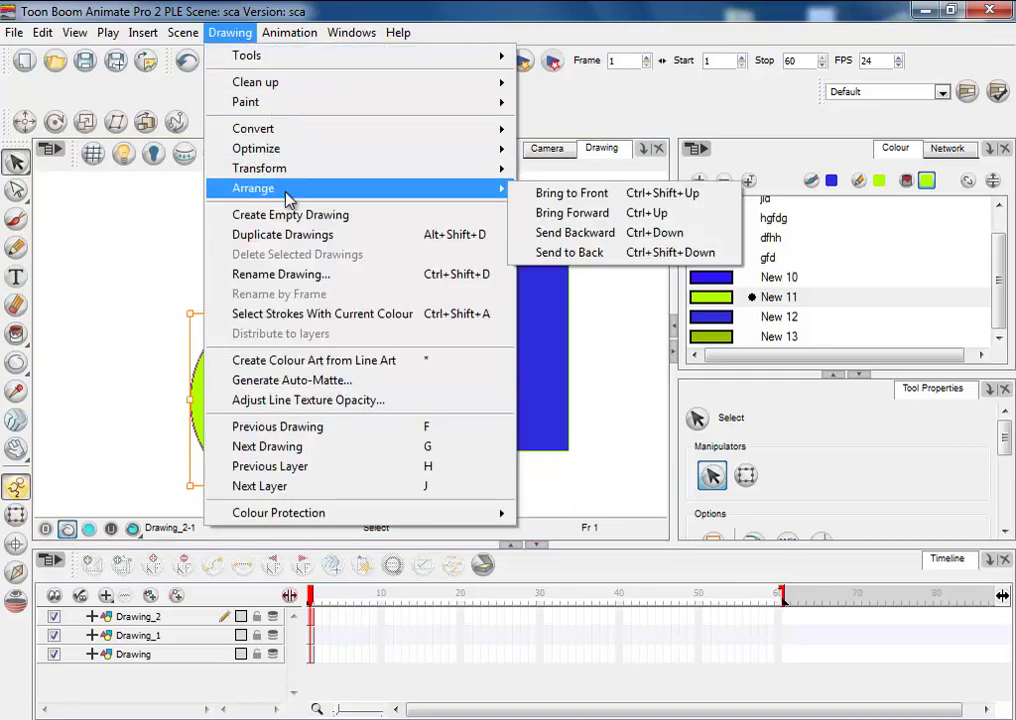
{"action": "left_click", "coordinate": [594, 197]}
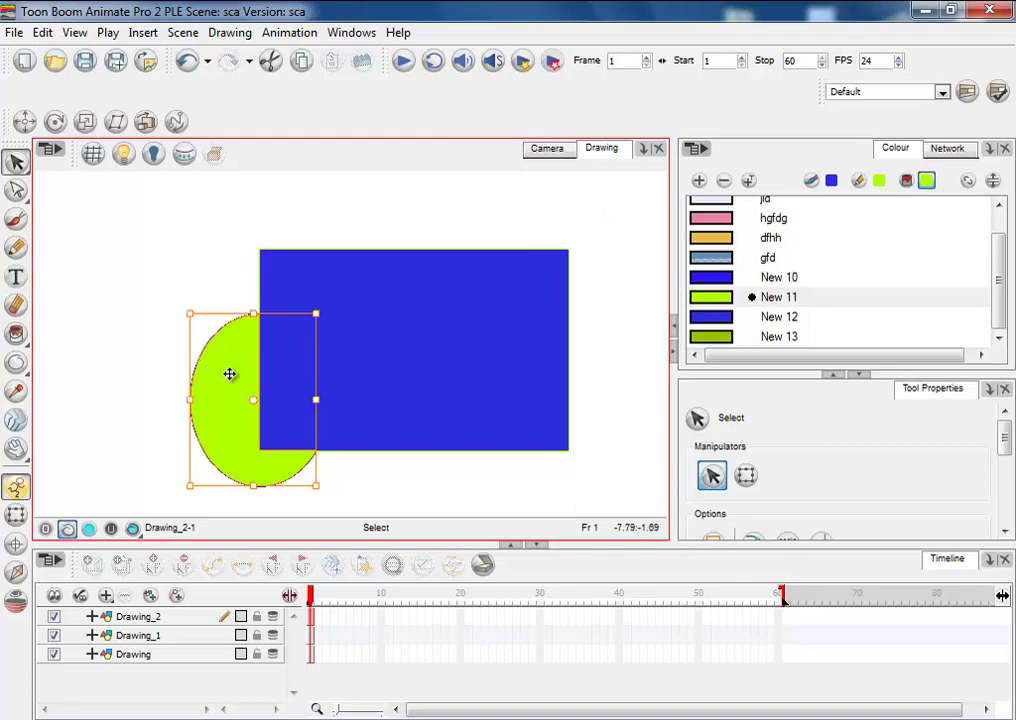
- Move the ellipse's green fill and outline together up and slightly left across the rectangle's left edge, and clear the selection
{"action": "left_click", "coordinate": [186, 254]}
{"action": "left_click", "coordinate": [234, 367]}
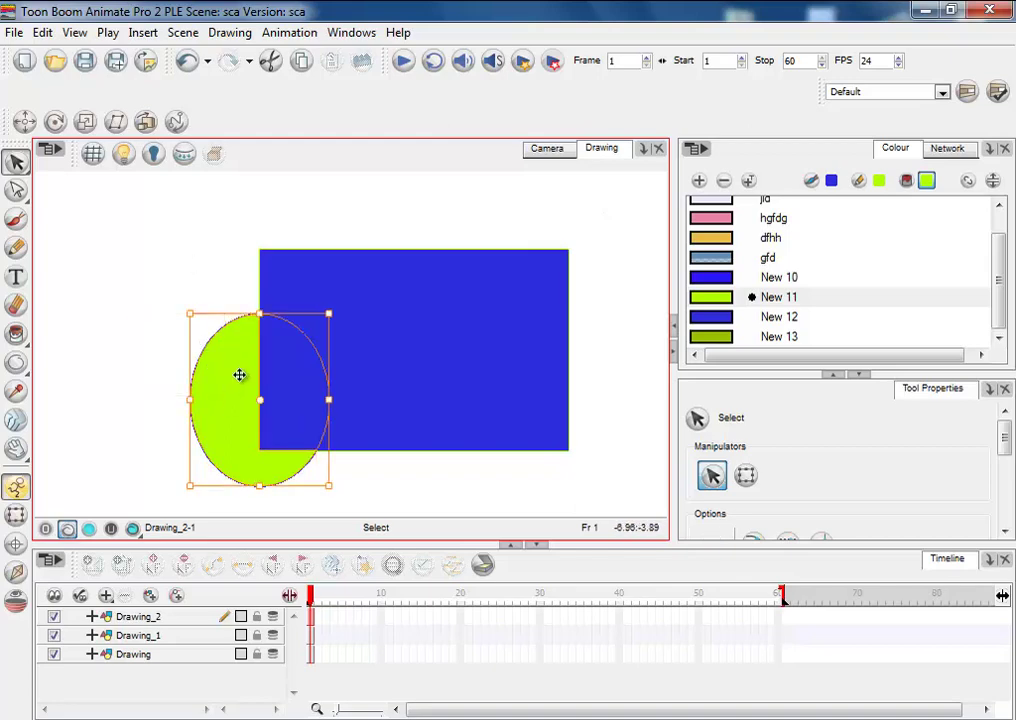
{"action": "left_click_drag", "start_coordinate": [238, 374], "coordinate": [222, 313]}
{"action": "left_click", "coordinate": [124, 341]}
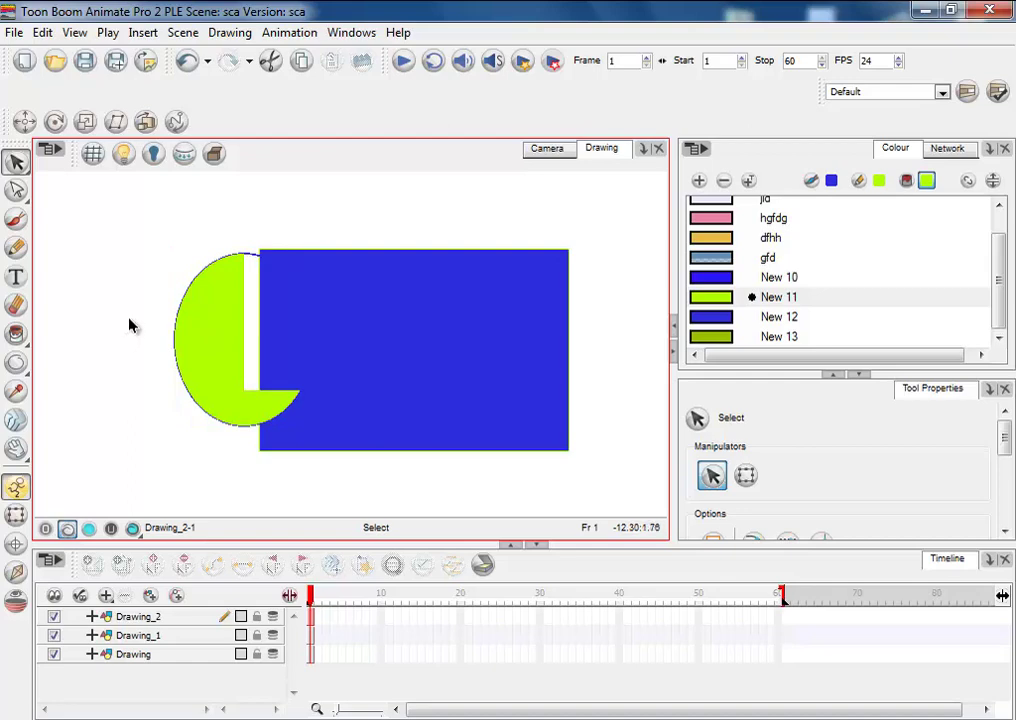
- Replace the green ellipse overlapping the blue rectangle with a new circle drawn left of the rectangle and filled with New 11
{"action": "key", "text": "ctrl+z"}
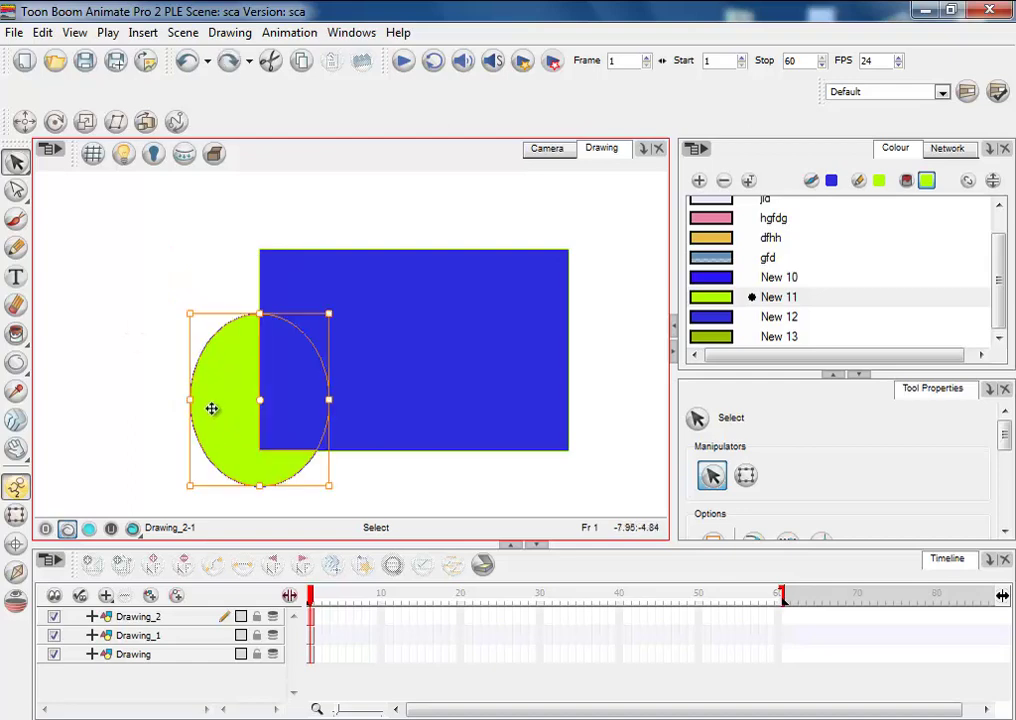
{"action": "key", "text": "Delete"}
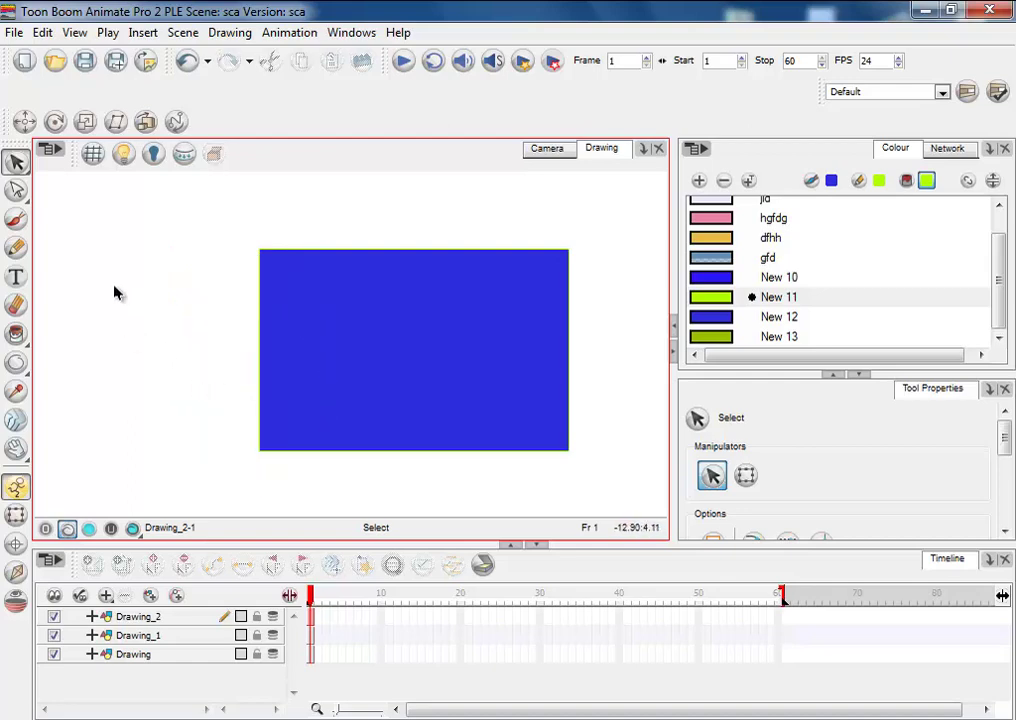
{"action": "left_click", "coordinate": [15, 362]}
{"action": "left_click_drag", "start_coordinate": [61, 250], "coordinate": [219, 403]}
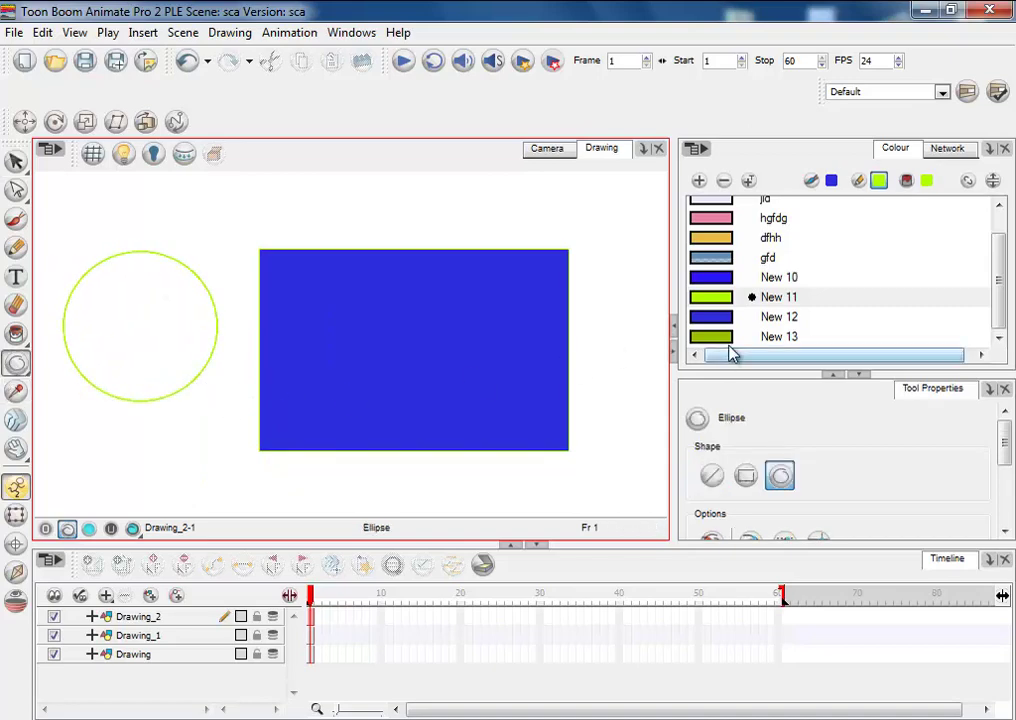
{"action": "key", "text": "alt+i"}
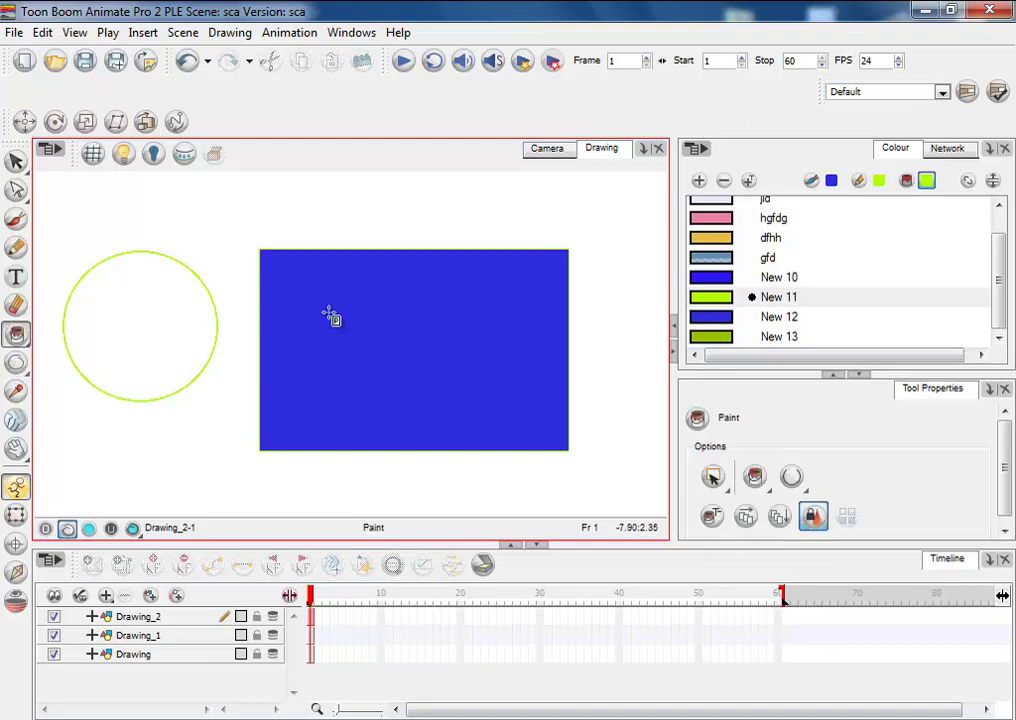
{"action": "left_click", "coordinate": [166, 348]}
- Move the green circle over the rectangle's left side and switch its stacking order to the back and to the front again
{"action": "key", "text": "alt+s"}
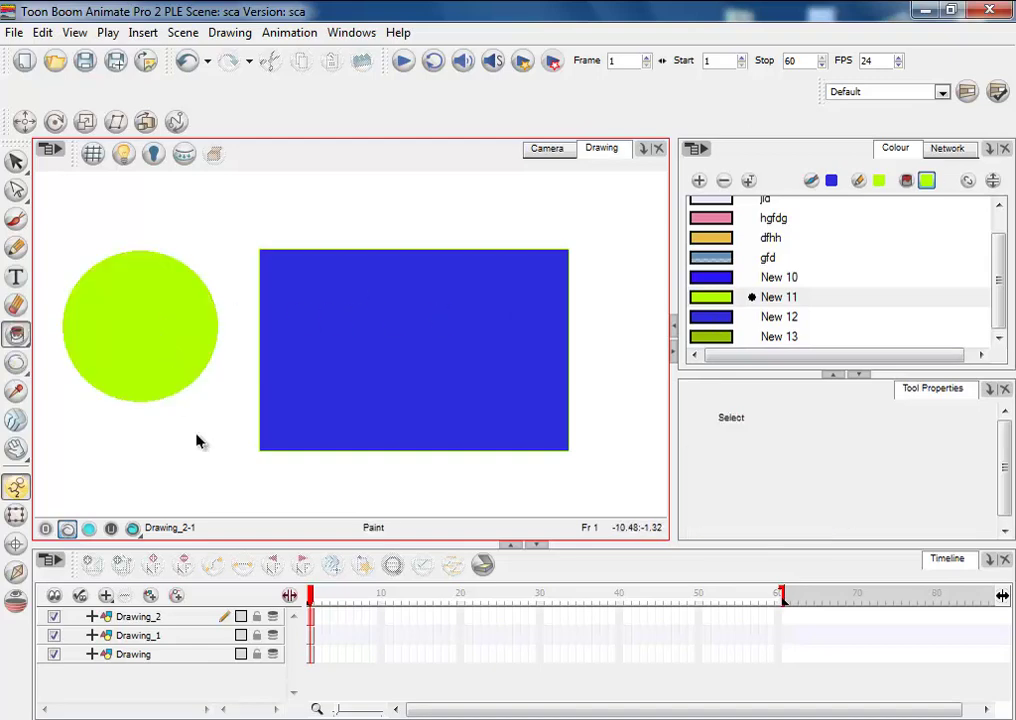
{"action": "left_click", "coordinate": [144, 337]}
{"action": "left_click_drag", "start_coordinate": [144, 337], "coordinate": [303, 365]}
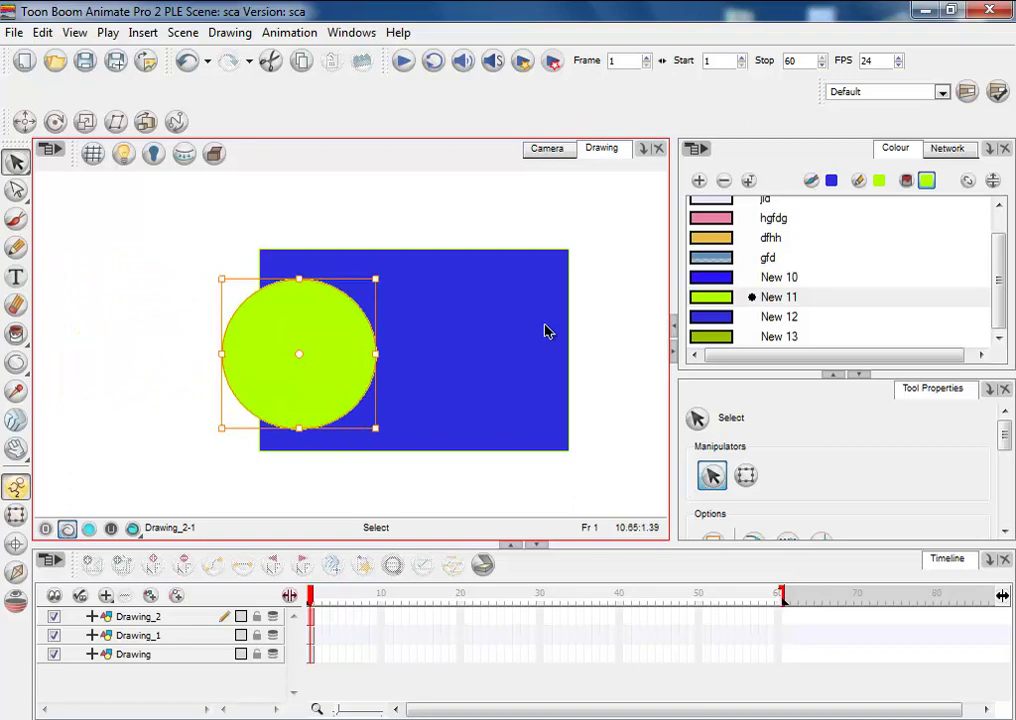
{"action": "key", "text": "ctrl+shift+Page_Down"}
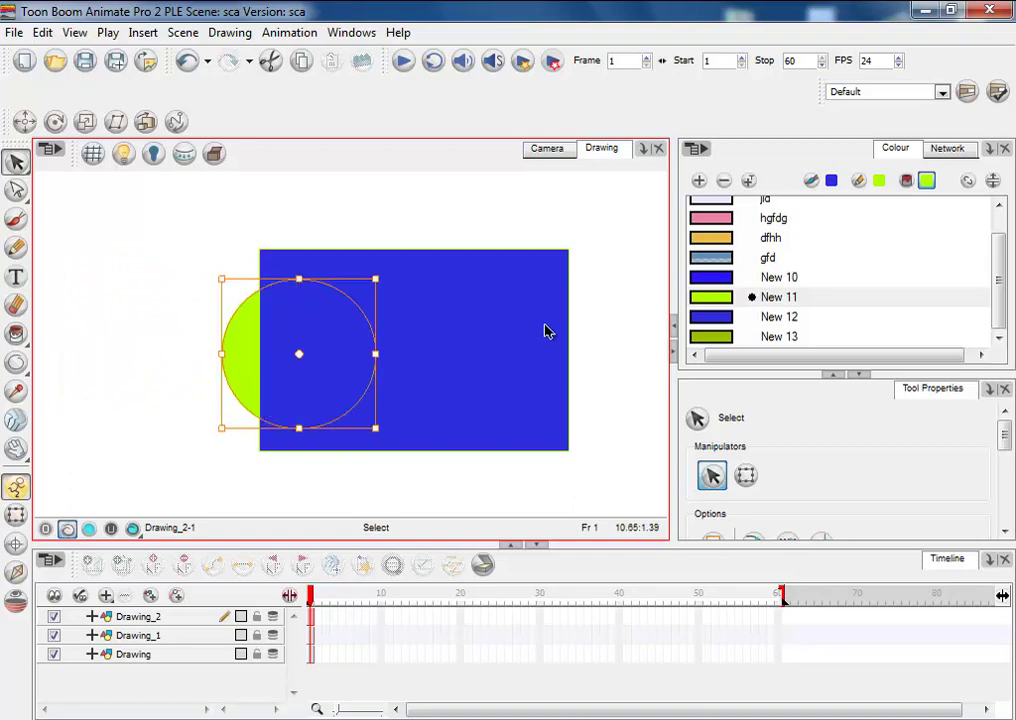
{"action": "key", "text": "ctrl+shift+Page_Up"}
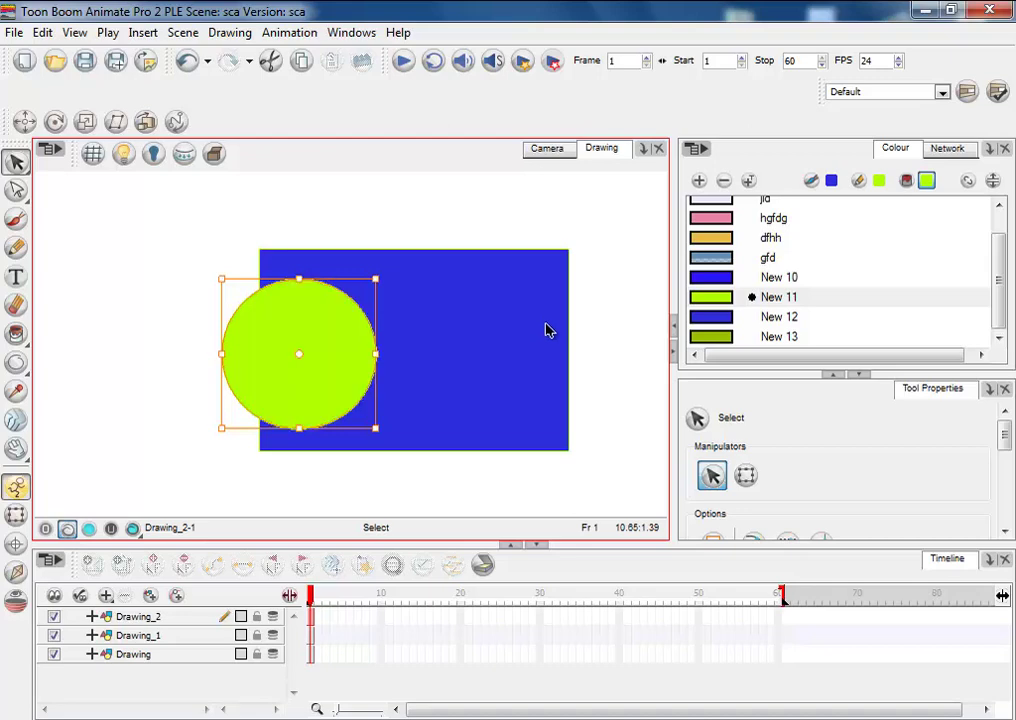
- Vary the alpha of colour New 11 from 0 to 210 and finish at 164
{"action": "double_click", "coordinate": [708, 305]}
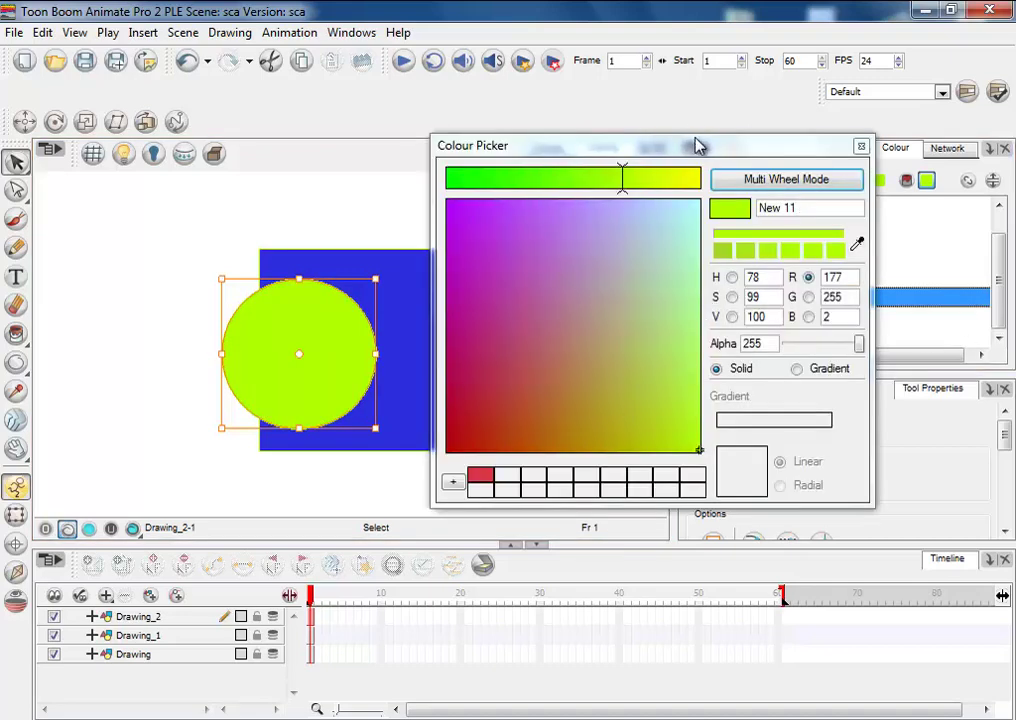
{"action": "left_click_drag", "start_coordinate": [714, 84], "coordinate": [837, 104]}
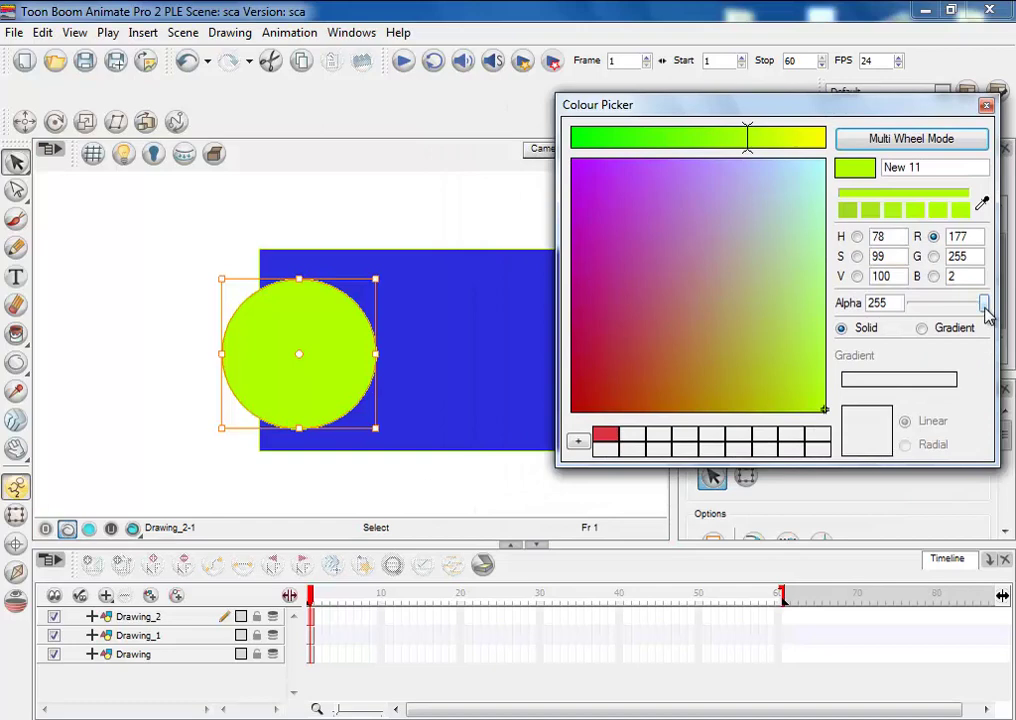
{"action": "left_click_drag", "start_coordinate": [982, 303], "coordinate": [896, 310]}
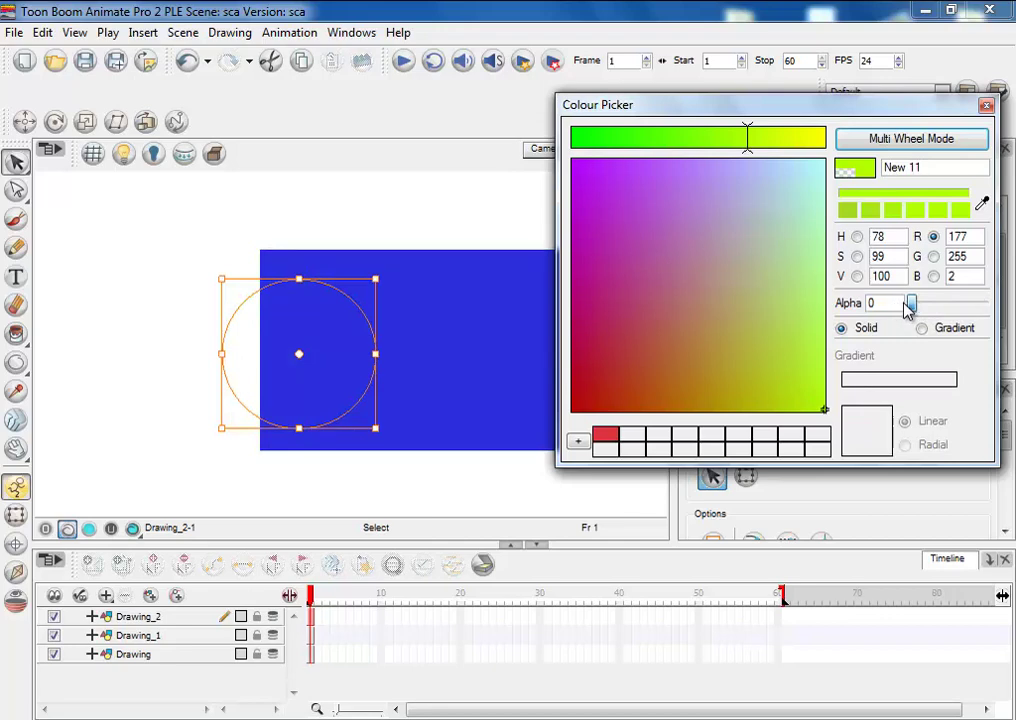
{"action": "left_click_drag", "start_coordinate": [912, 304], "coordinate": [970, 292]}
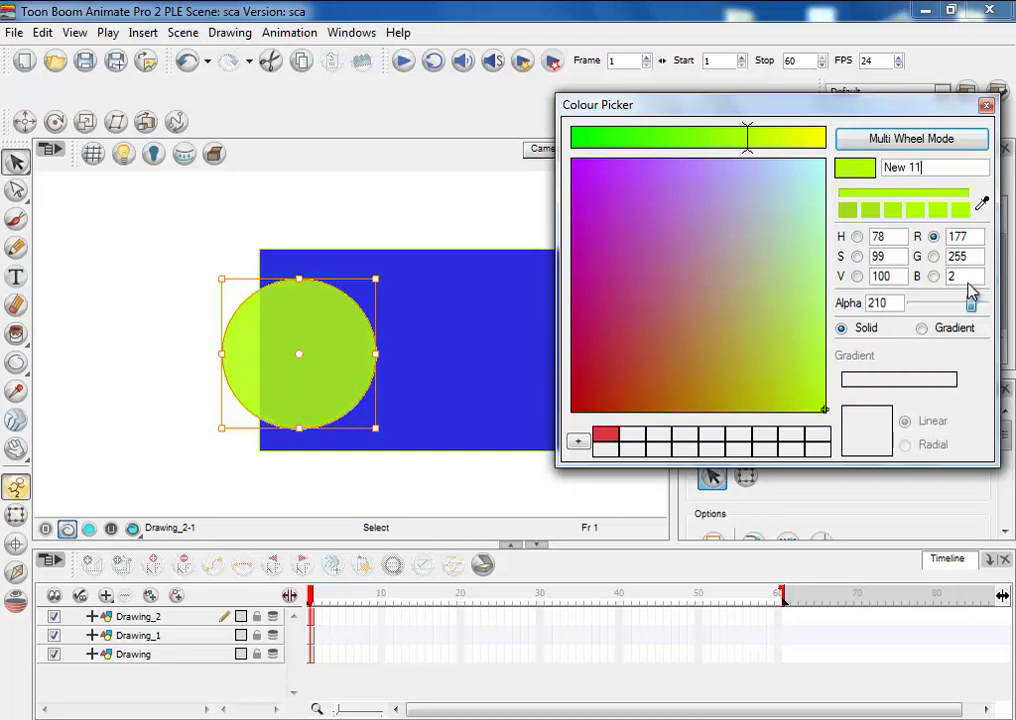
{"action": "mouse_move", "coordinate": [970, 292]}
{"action": "left_mouse_down"}
{"action": "mouse_move", "coordinate": [1004, 292]}
{"action": "mouse_move", "coordinate": [957, 298]}
{"action": "left_mouse_up"}
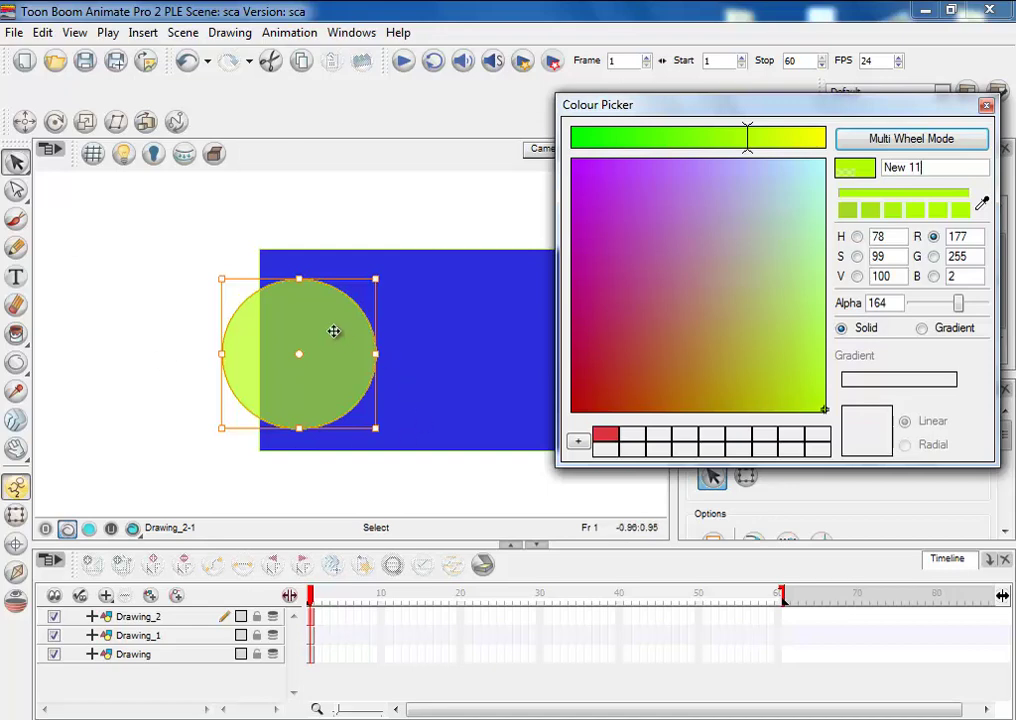
- Move the circle off the rectangle to its left and set the alpha of New 11 to 255
{"action": "left_click_drag", "start_coordinate": [336, 331], "coordinate": [168, 286]}
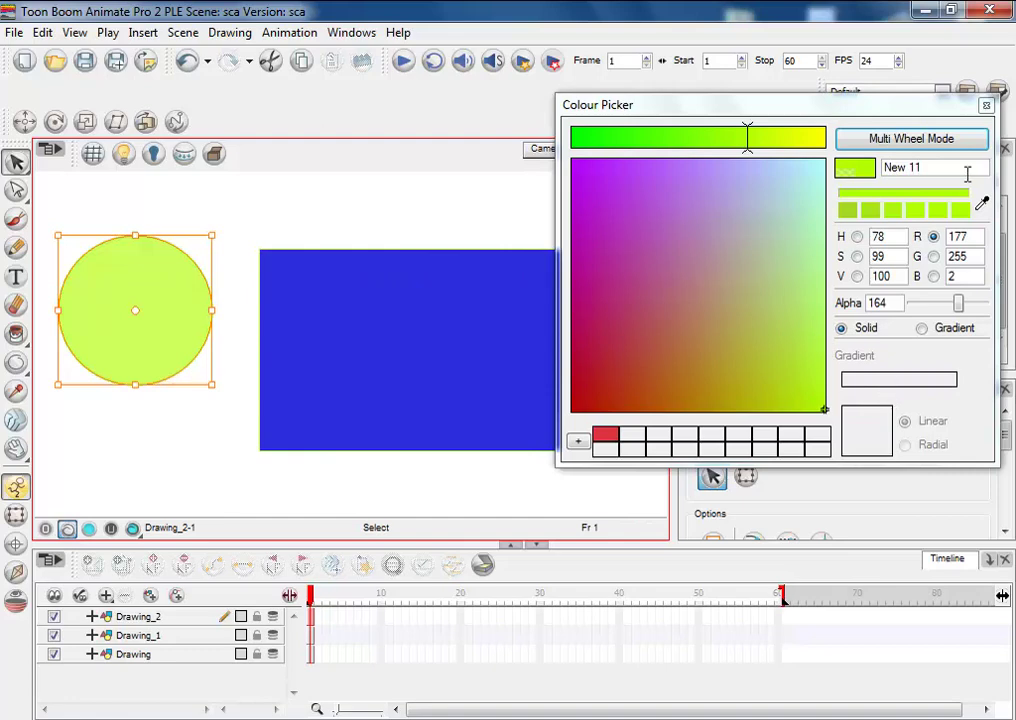
{"action": "left_click", "coordinate": [986, 107]}
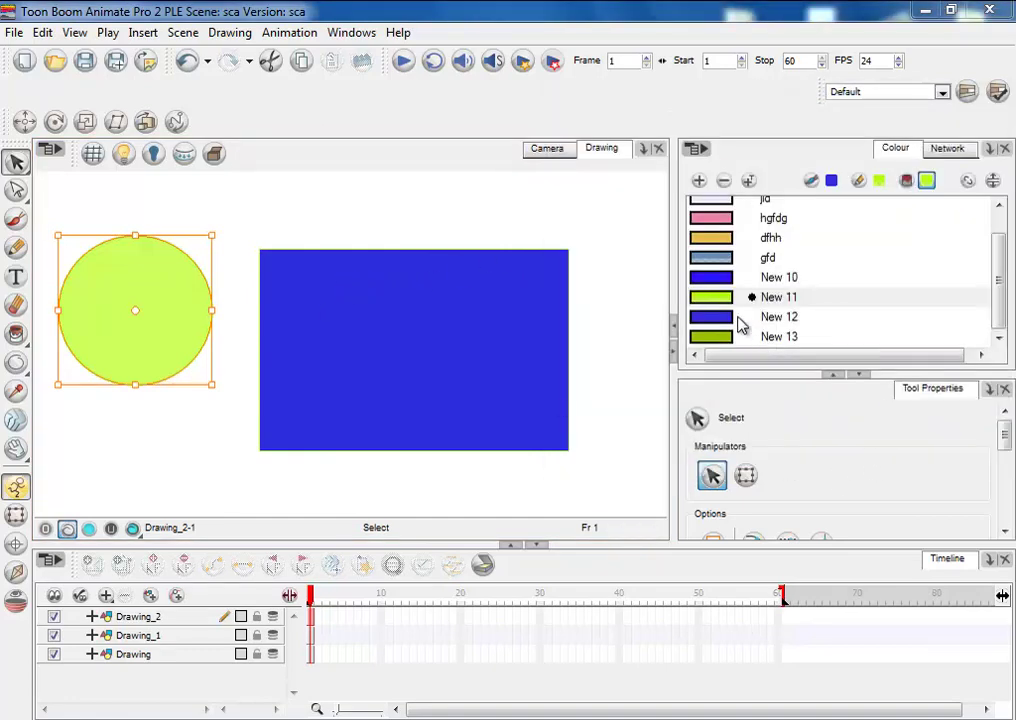
{"action": "double_click", "coordinate": [710, 297]}
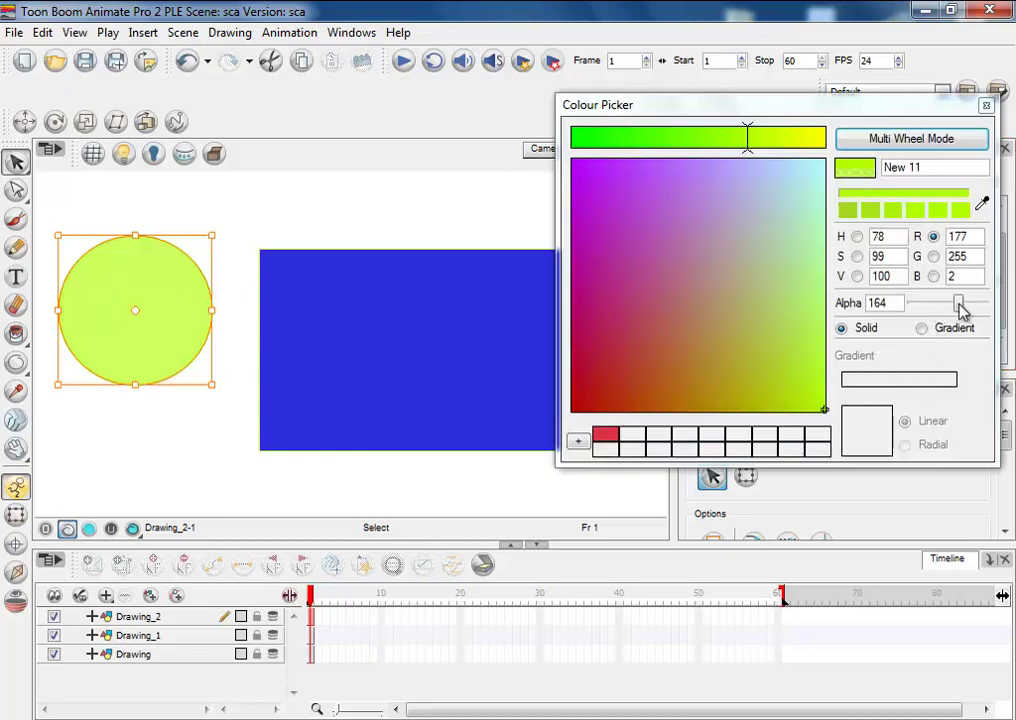
{"action": "left_click_drag", "start_coordinate": [958, 303], "coordinate": [988, 303]}
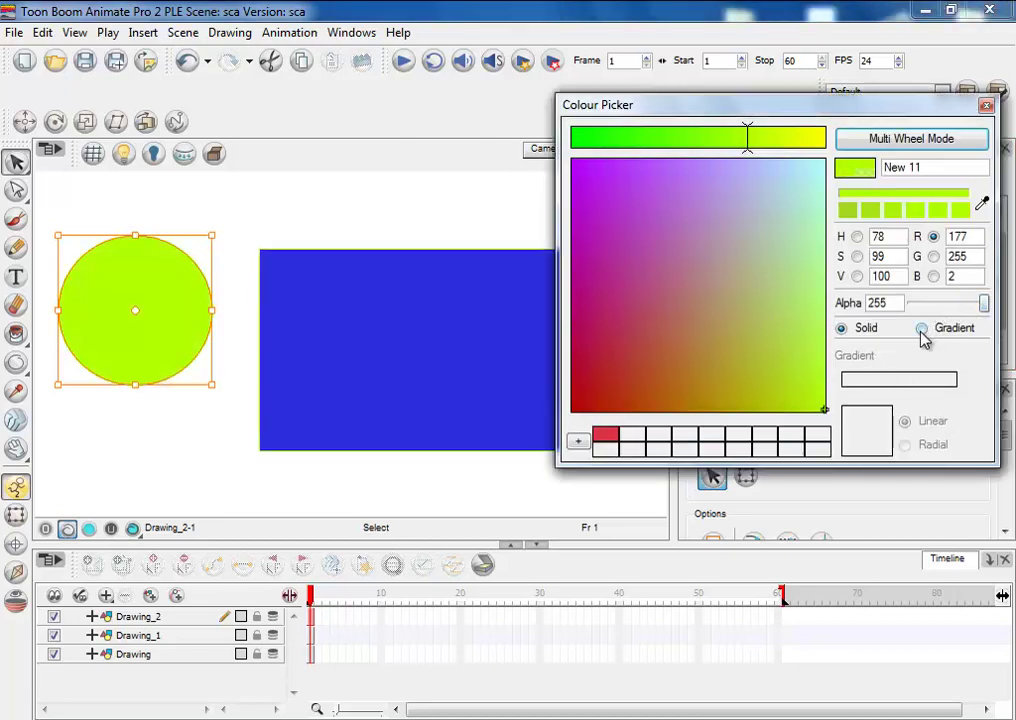
{"action": "left_click", "coordinate": [986, 106]}
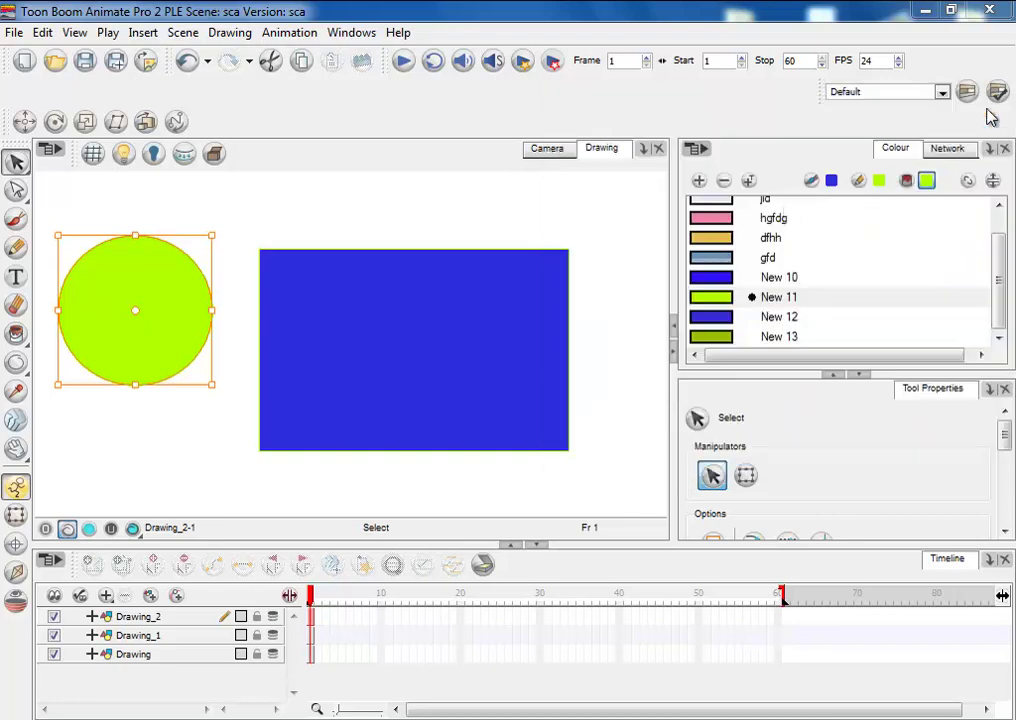
- Fill the blue rectangle with New 11 using the Paint tool
{"action": "left_click", "coordinate": [1000, 292]}
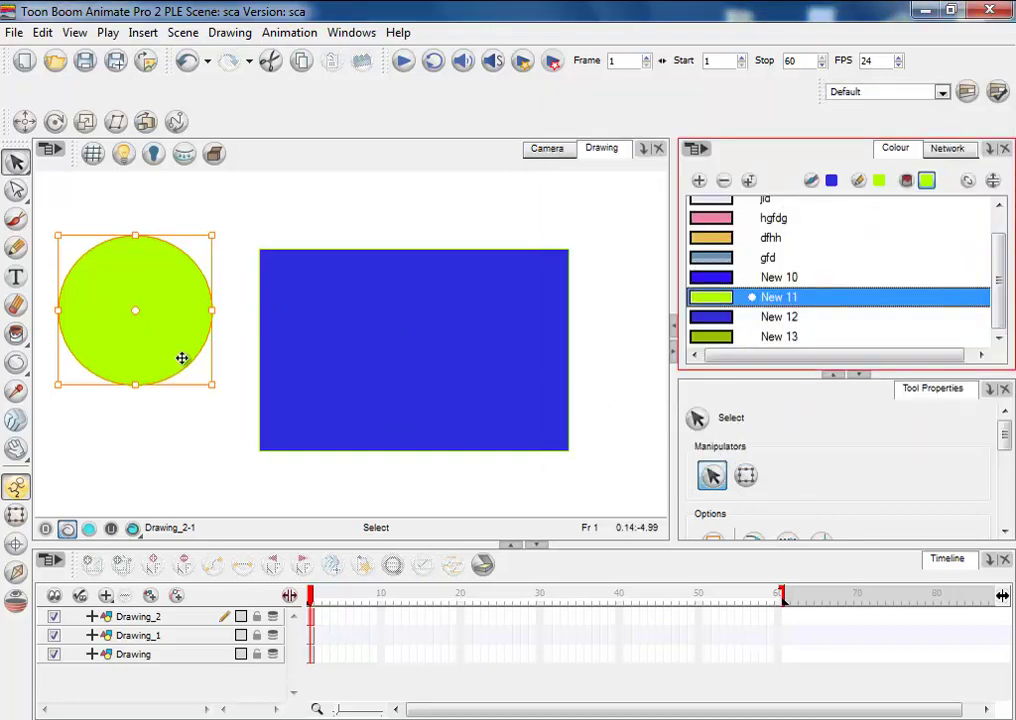
{"action": "left_click", "coordinate": [17, 338]}
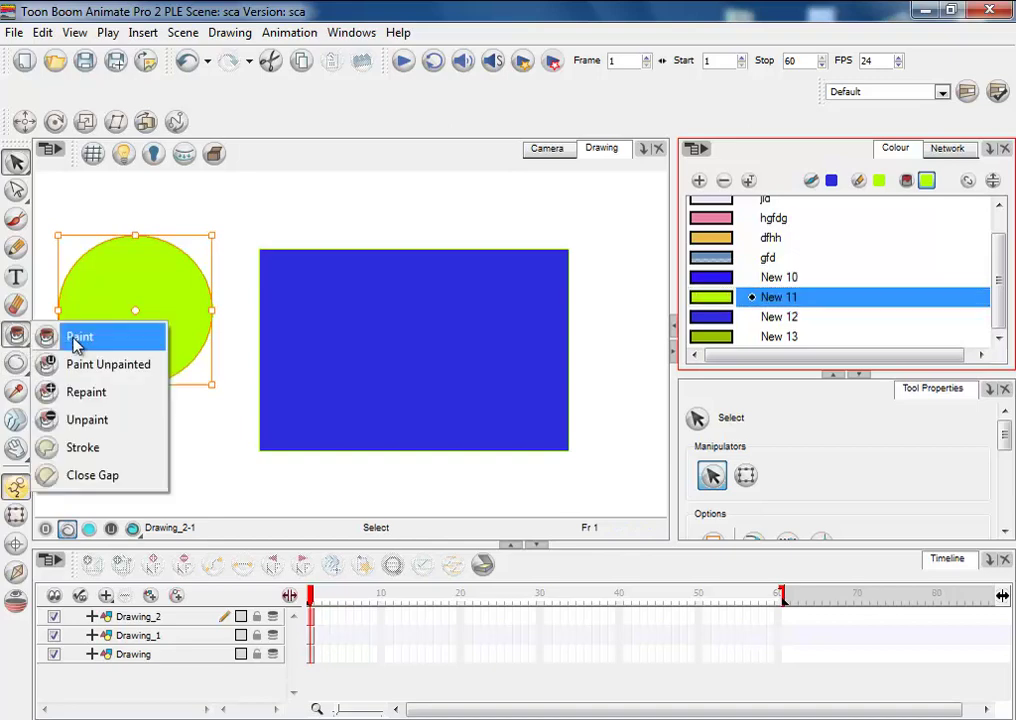
{"action": "left_click", "coordinate": [17, 335]}
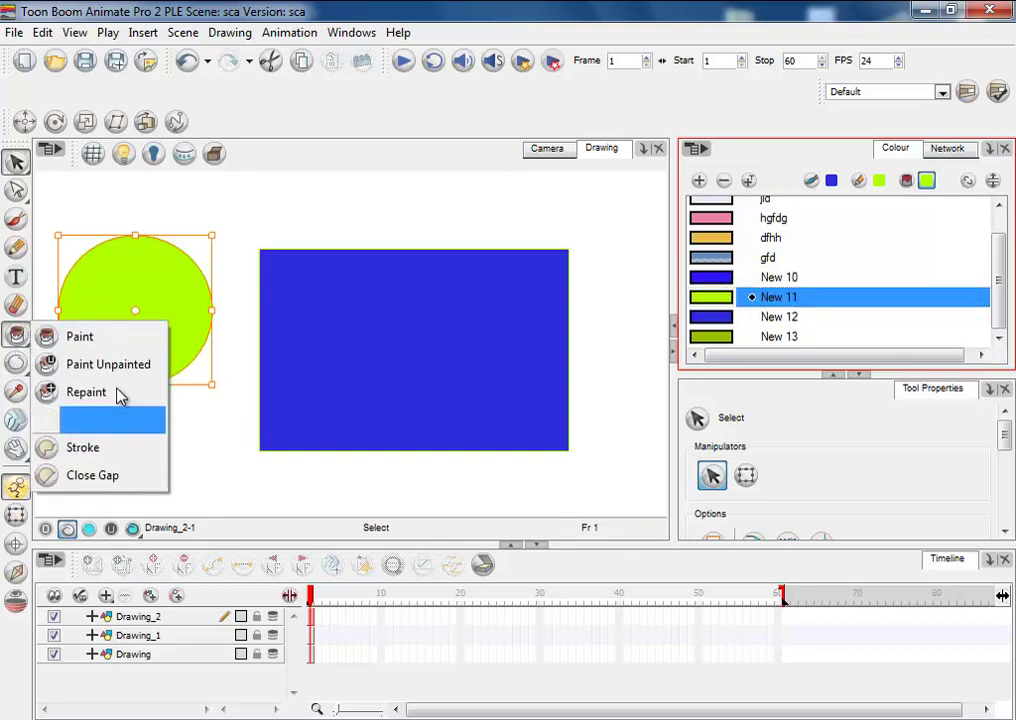
{"action": "left_click", "coordinate": [7, 342]}
{"action": "left_click", "coordinate": [12, 338]}
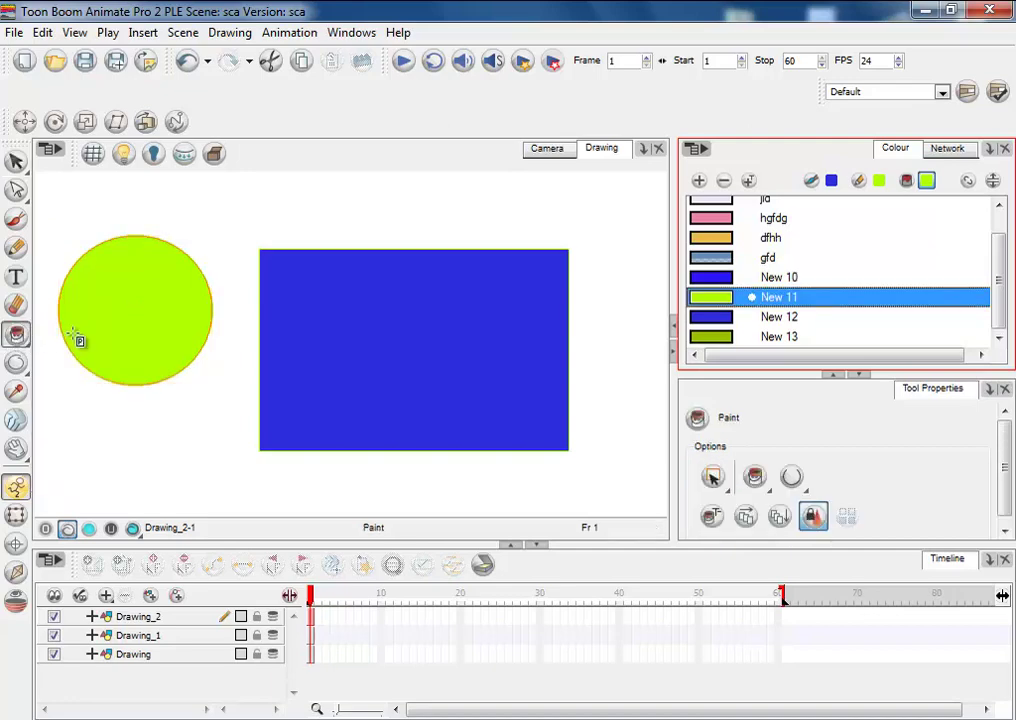
{"action": "left_click", "coordinate": [455, 388]}
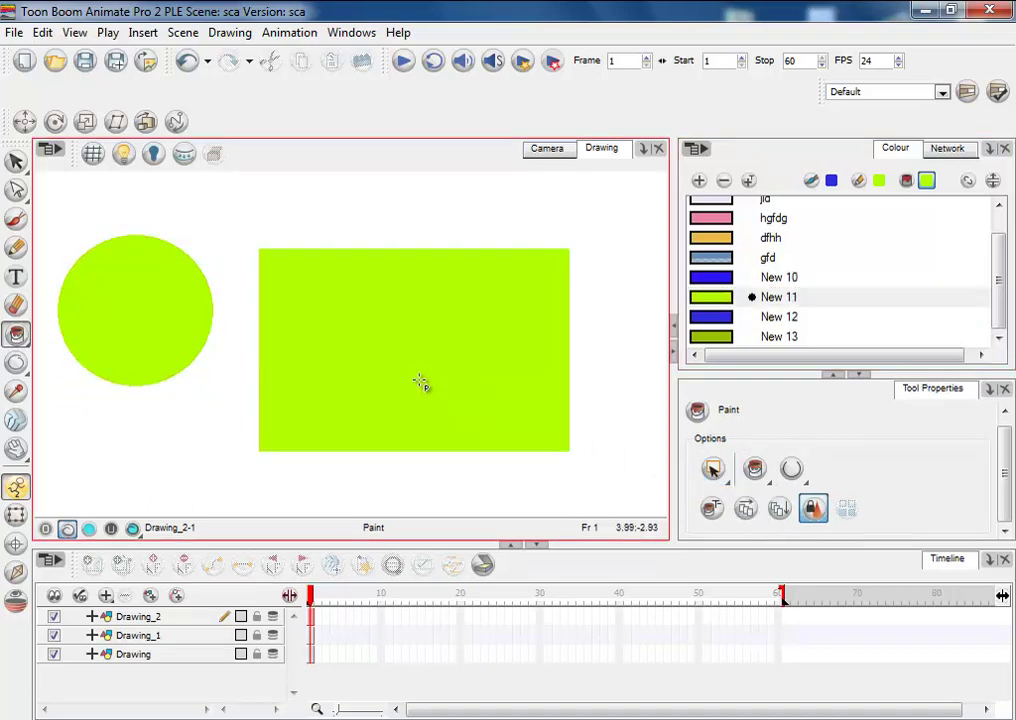
- Delete the fills of the rectangle and the circle, keeping only their outlines
{"action": "key", "text": "alt+s"}
{"action": "left_click", "coordinate": [431, 366]}
{"action": "key", "text": "Delete"}
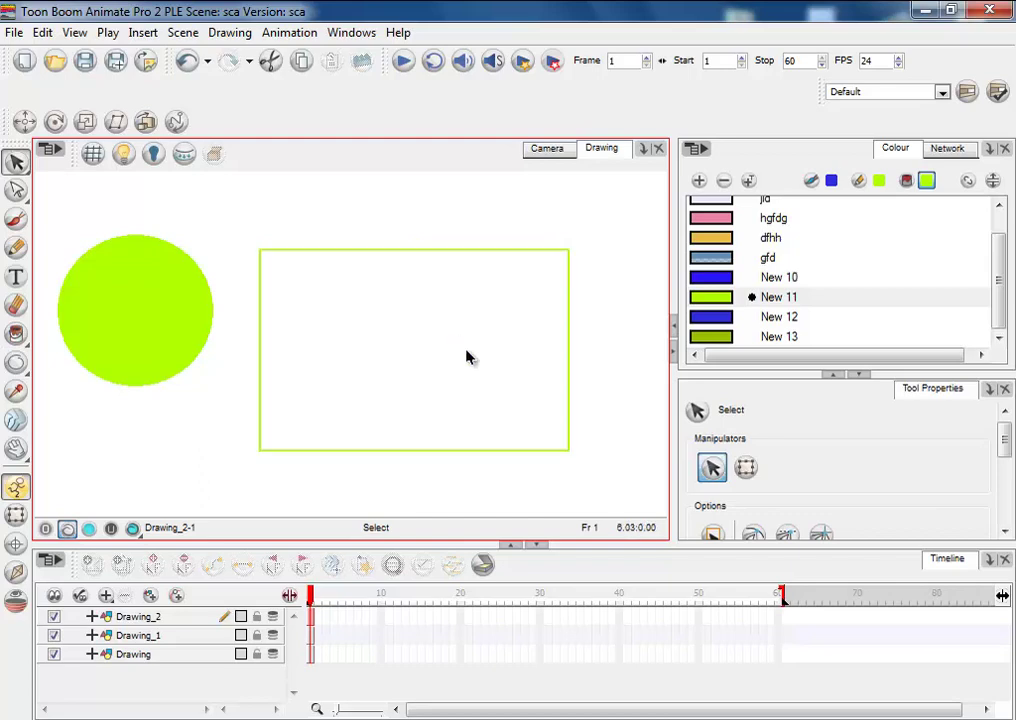
{"action": "left_click", "coordinate": [152, 313]}
{"action": "key", "text": "Delete"}
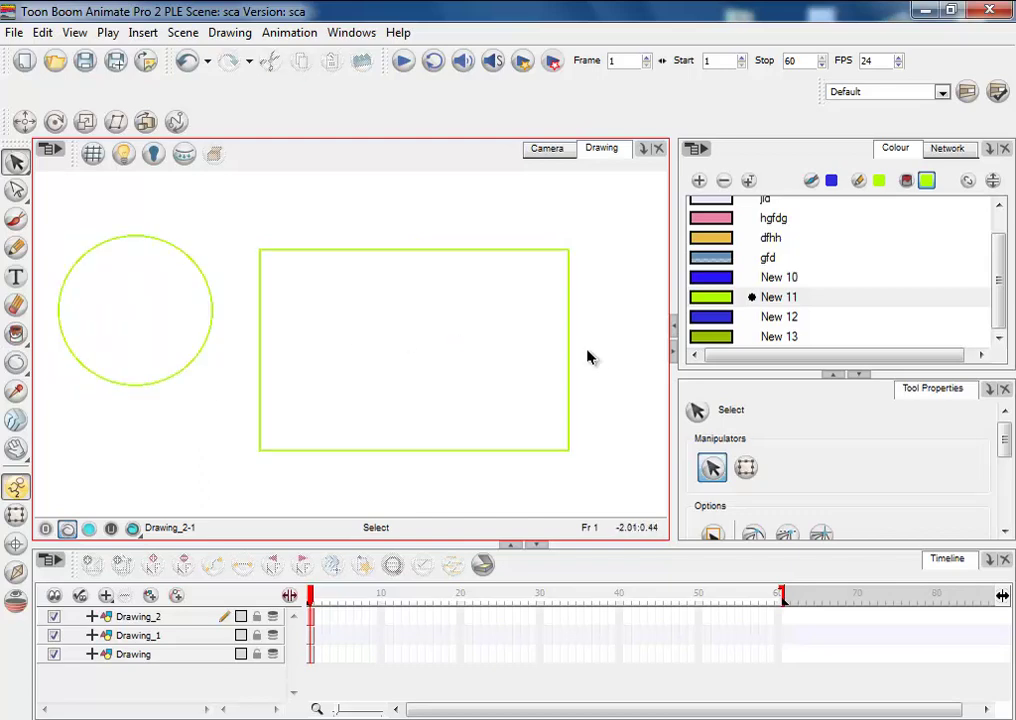
- Try filling the circle and rectangle outlines together with New 10 using the Paint tool's marquee selection, and undo the fill
{"action": "left_click", "coordinate": [712, 278]}
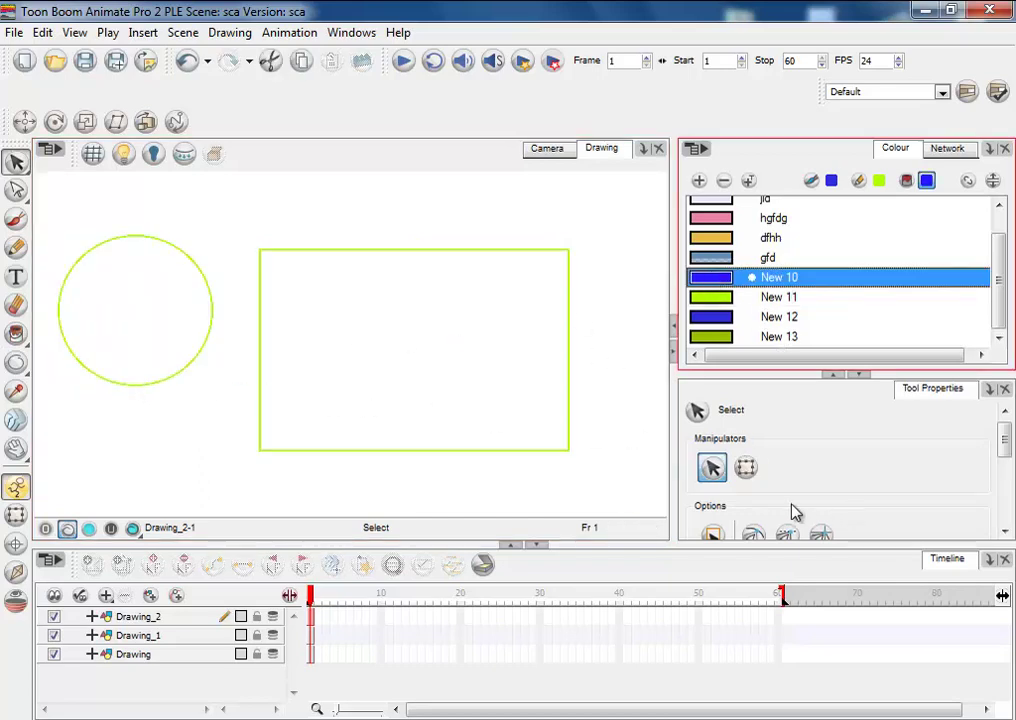
{"action": "left_click", "coordinate": [18, 336]}
{"action": "mouse_move", "coordinate": [713, 468]}
{"action": "left_mouse_down"}
{"action": "mouse_move", "coordinate": [727, 510]}
{"action": "mouse_move", "coordinate": [738, 508]}
{"action": "left_mouse_up"}
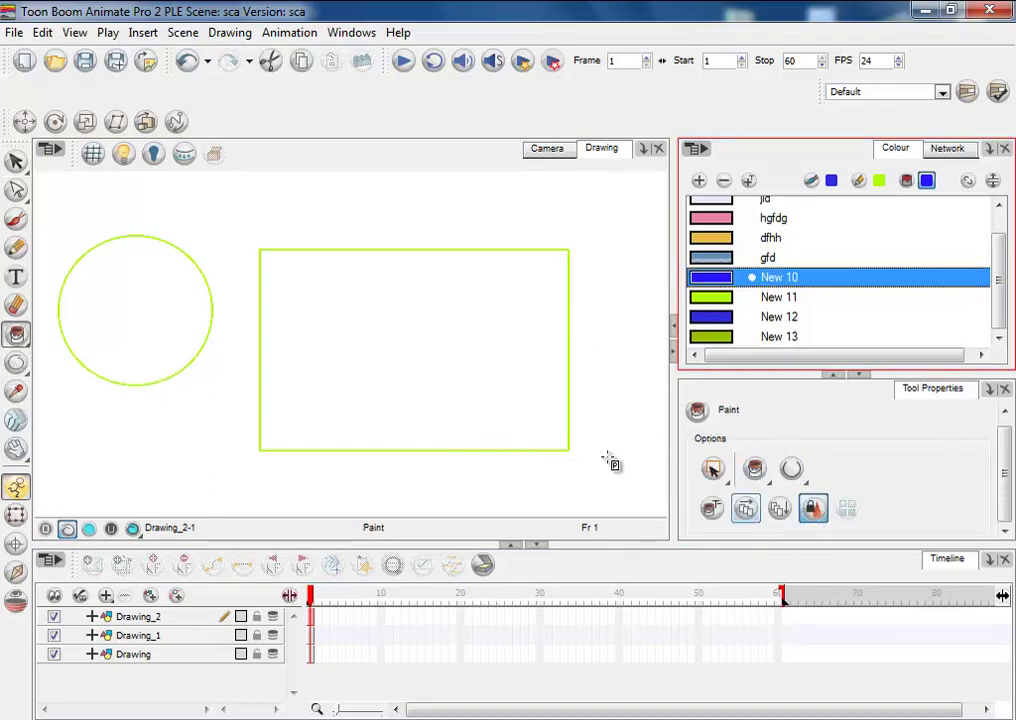
{"action": "mouse_move", "coordinate": [100, 193]}
{"action": "left_mouse_down"}
{"action": "mouse_move", "coordinate": [170, 268]}
{"action": "mouse_move", "coordinate": [462, 355]}
{"action": "left_mouse_up"}
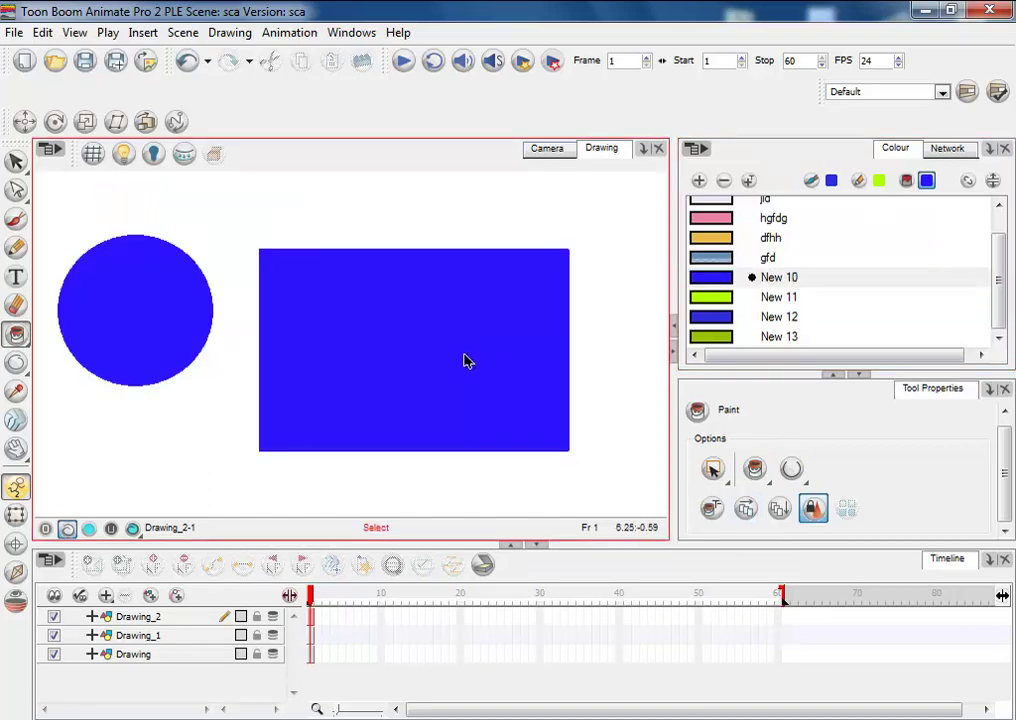
{"action": "key", "text": "ctrl+z"}
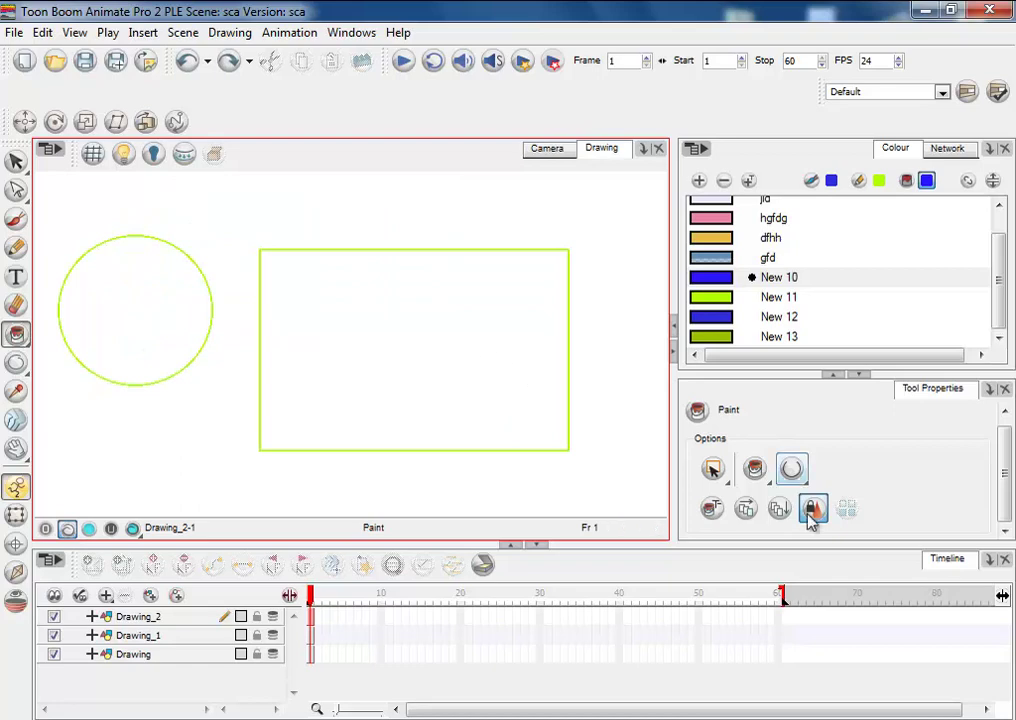
- Switch the Paint tool to lasso selection, try filling the rectangle with New 10 by a stroke above it, and undo the painting
{"action": "left_click_drag", "start_coordinate": [710, 486], "coordinate": [686, 528]}
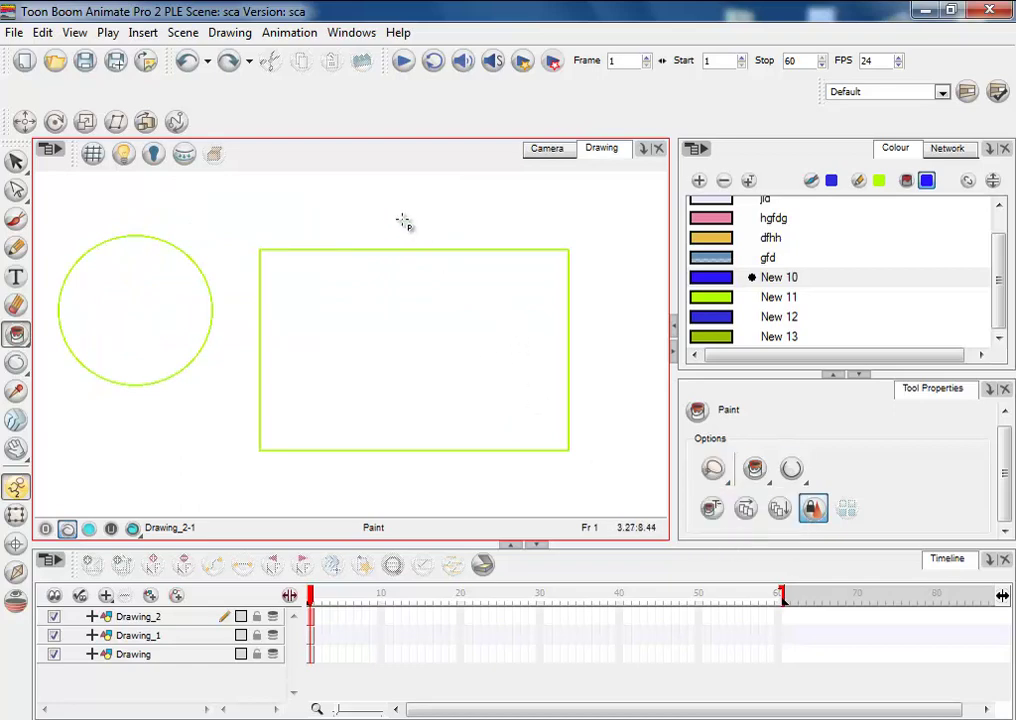
{"action": "mouse_move", "coordinate": [403, 221]}
{"action": "left_mouse_down"}
{"action": "mouse_move", "coordinate": [355, 293]}
{"action": "mouse_move", "coordinate": [296, 305]}
{"action": "mouse_move", "coordinate": [230, 205]}
{"action": "mouse_move", "coordinate": [184, 271]}
{"action": "mouse_move", "coordinate": [220, 191]}
{"action": "mouse_move", "coordinate": [304, 293]}
{"action": "mouse_move", "coordinate": [250, 218]}
{"action": "left_mouse_up"}
{"action": "key", "text": "ctrl+z"}
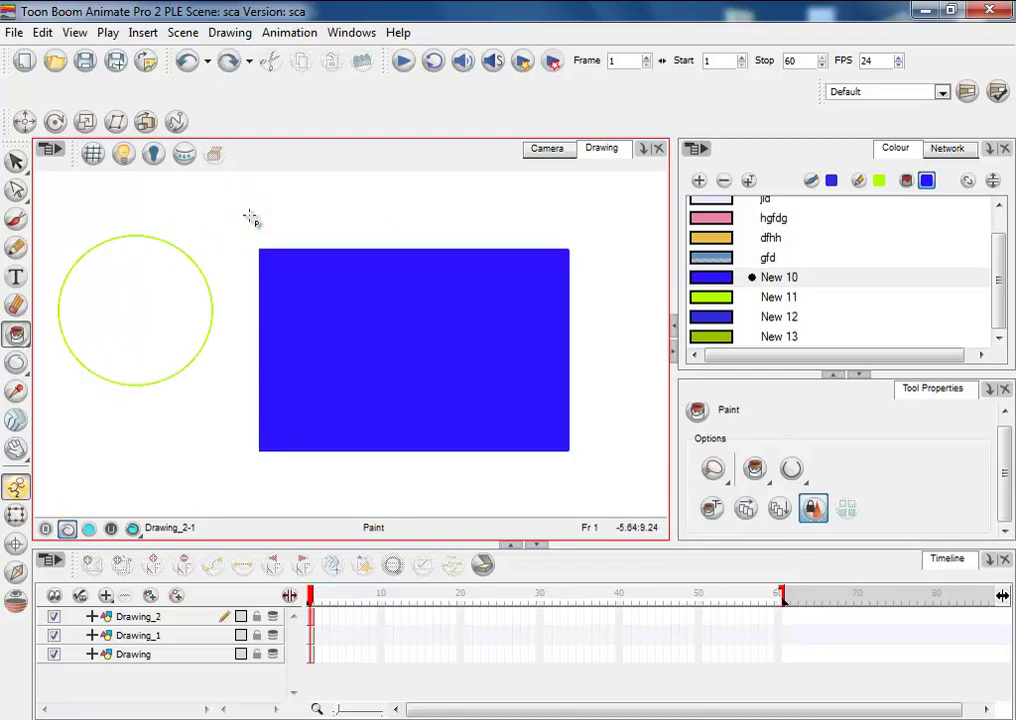
{"action": "key", "text": "ctrl+z"}
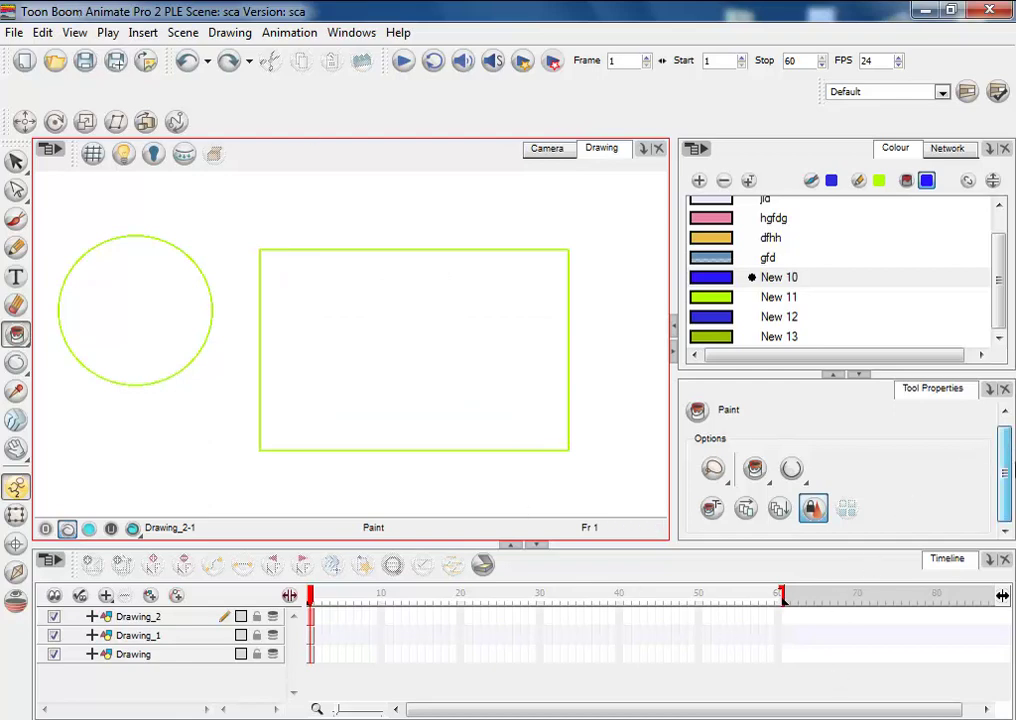
- Check the available paint modes and fill the inside of the rectangle outline with New 10
{"action": "left_click", "coordinate": [770, 482]}
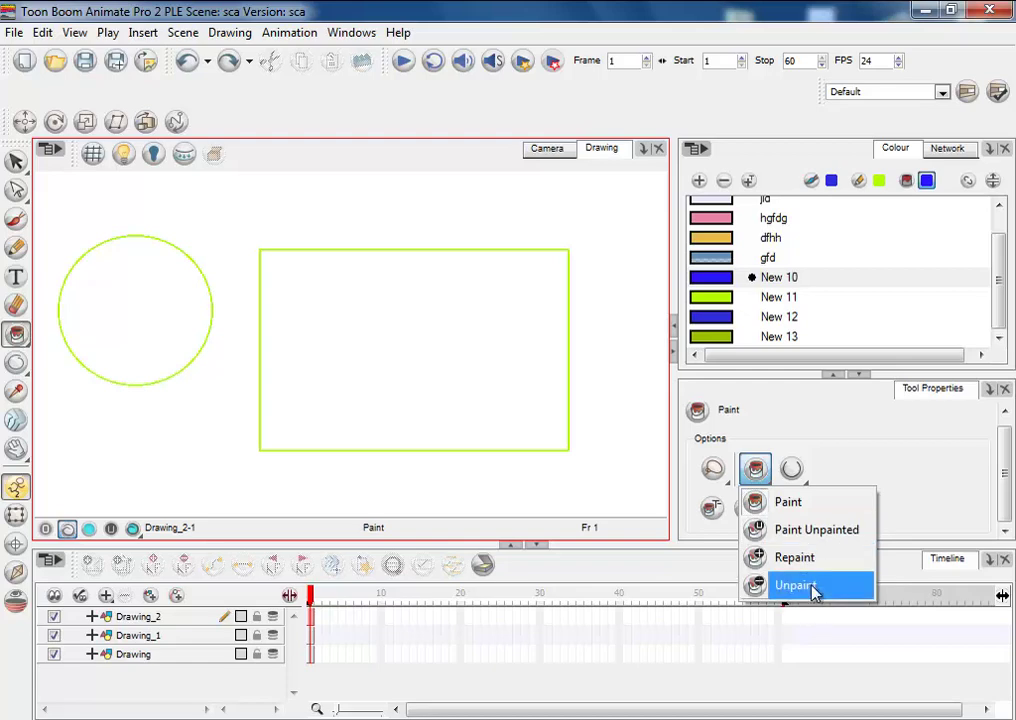
{"action": "left_click", "coordinate": [815, 590]}
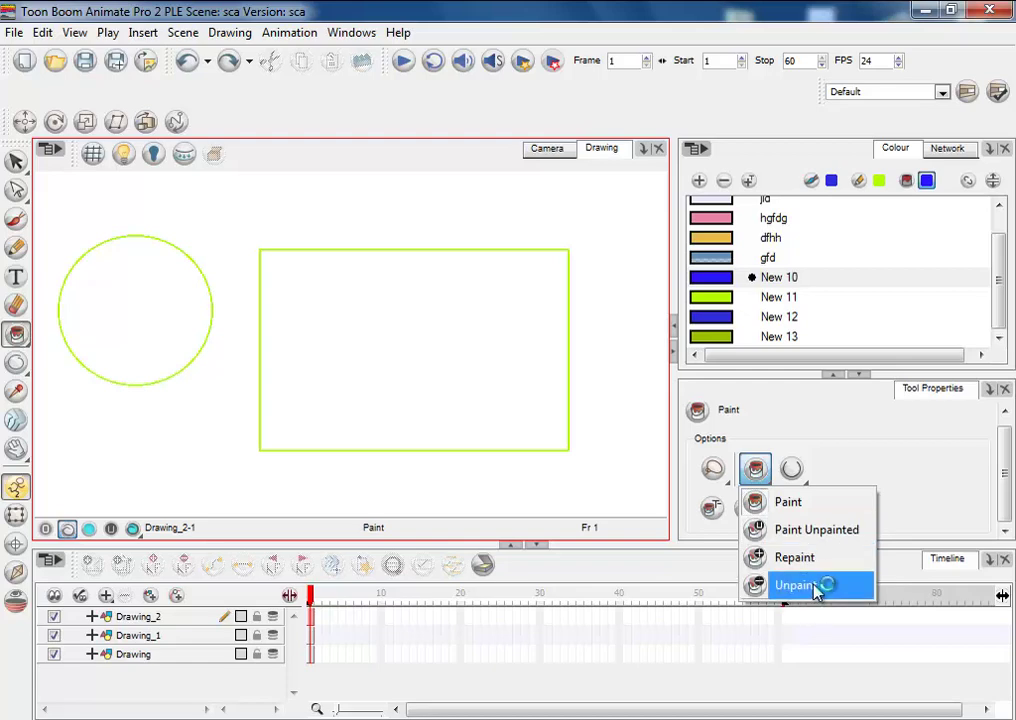
{"action": "left_click", "coordinate": [838, 512]}
{"action": "left_click", "coordinate": [486, 315]}
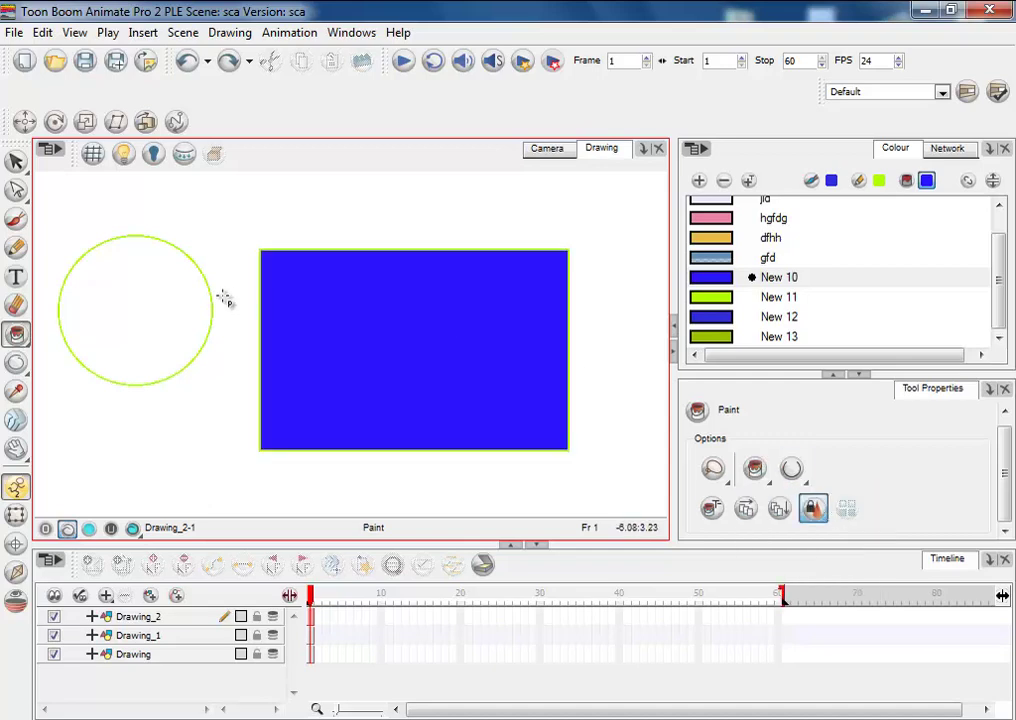
- Fill the inside of the circle outline with New 10 and recolour it with hgfdg
{"action": "left_click", "coordinate": [195, 300]}
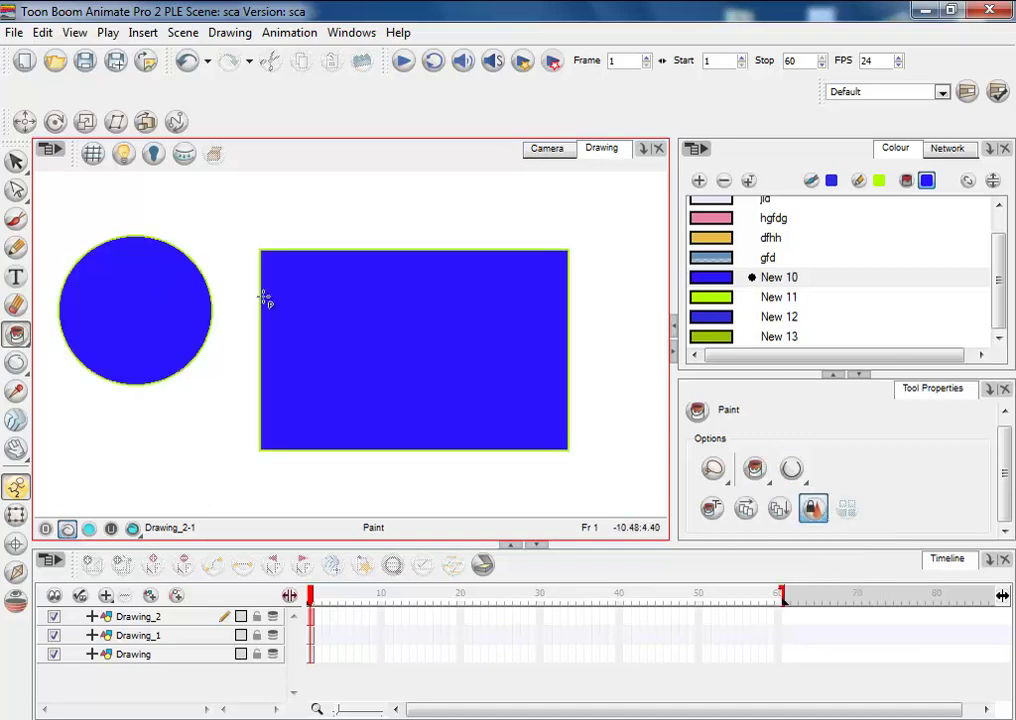
{"action": "left_click", "coordinate": [720, 218]}
{"action": "left_click", "coordinate": [170, 281]}
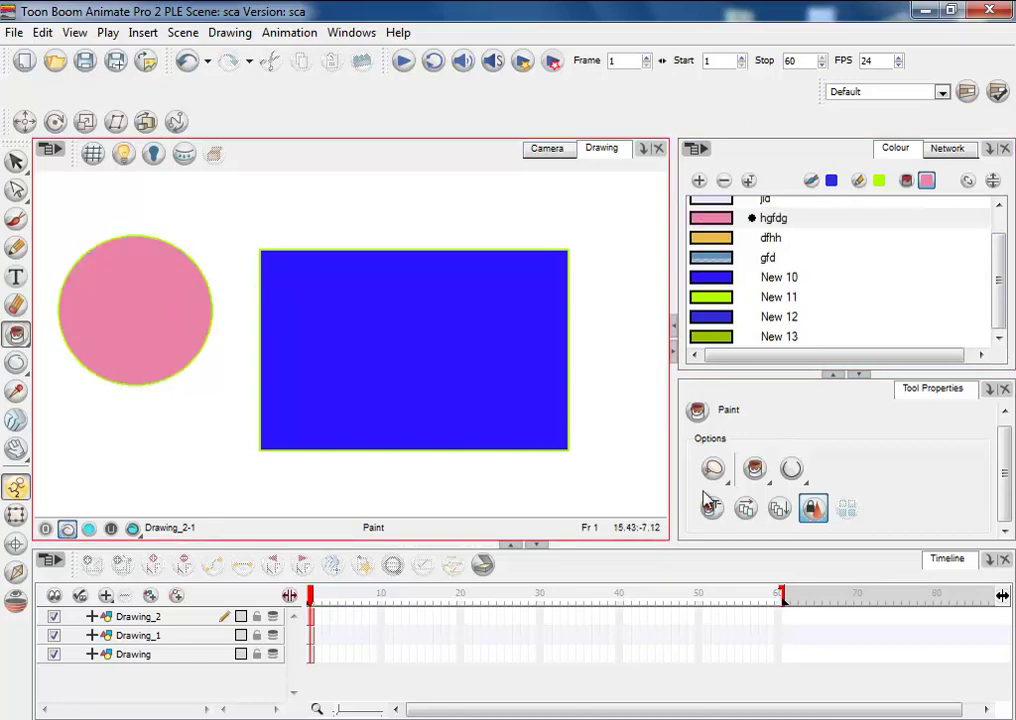
- Set the Paint tool to Unpaint, try removing the fills of the rectangle and the circle, and undo both removals
{"action": "left_click", "coordinate": [755, 469]}
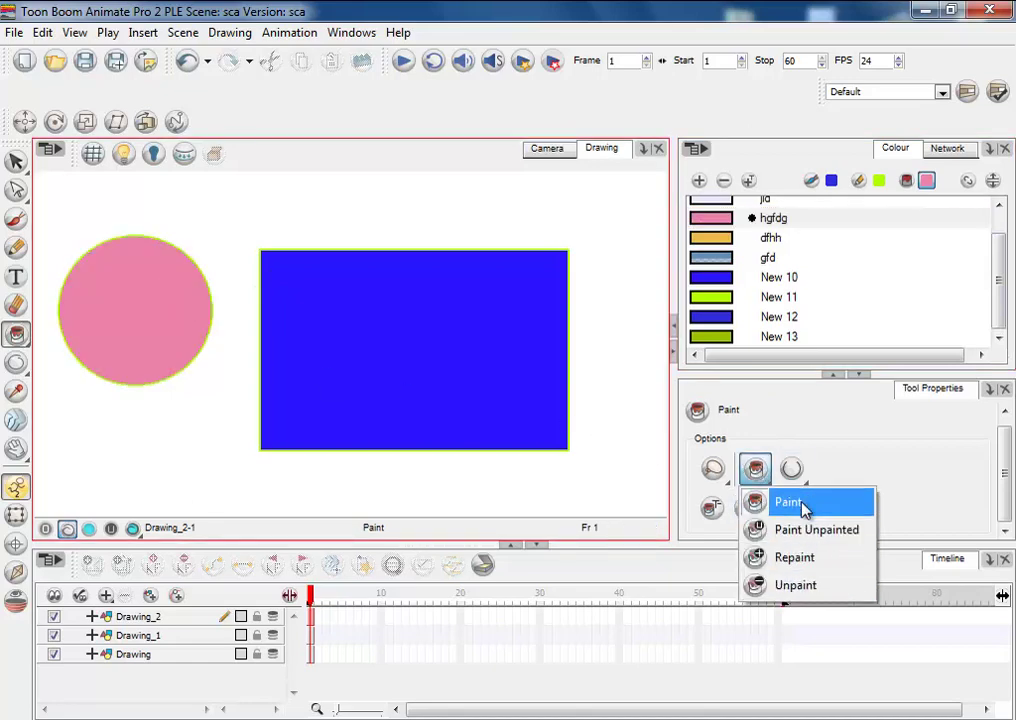
{"action": "left_click", "coordinate": [800, 587]}
{"action": "left_click", "coordinate": [361, 304]}
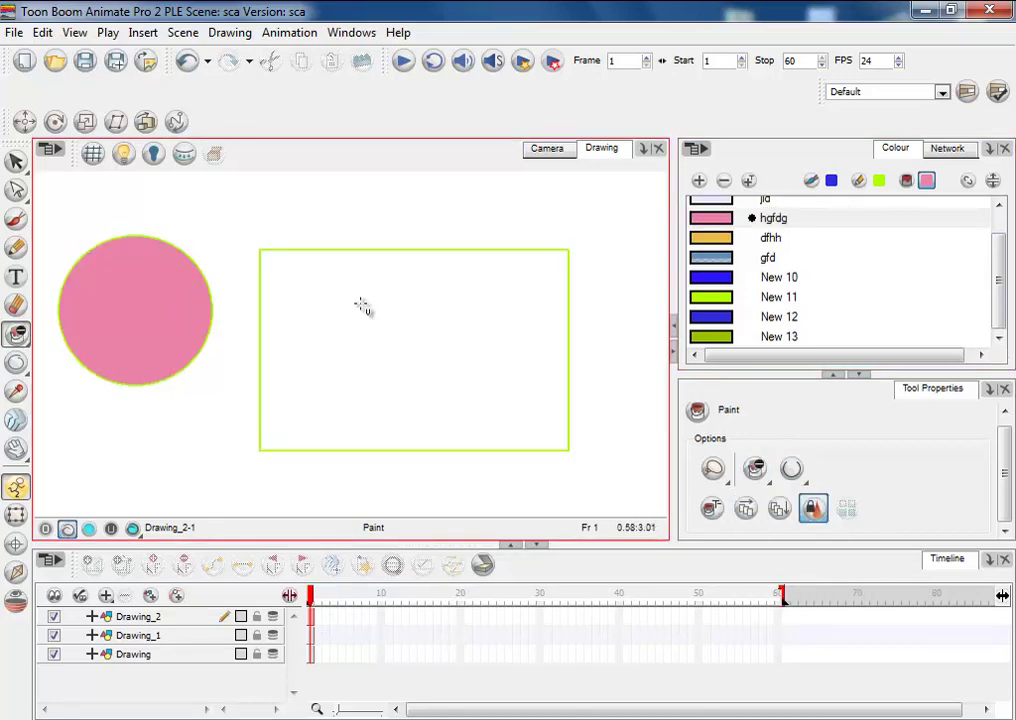
{"action": "left_click", "coordinate": [162, 288]}
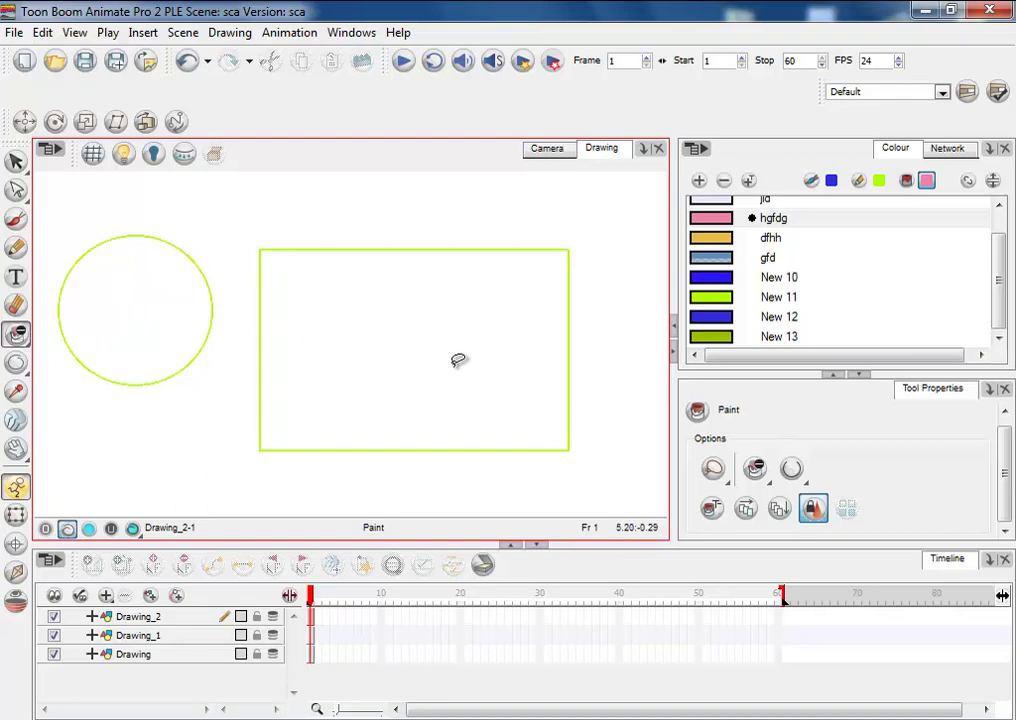
{"action": "key", "text": "ctrl+z"}
{"action": "key", "text": "ctrl+z"}
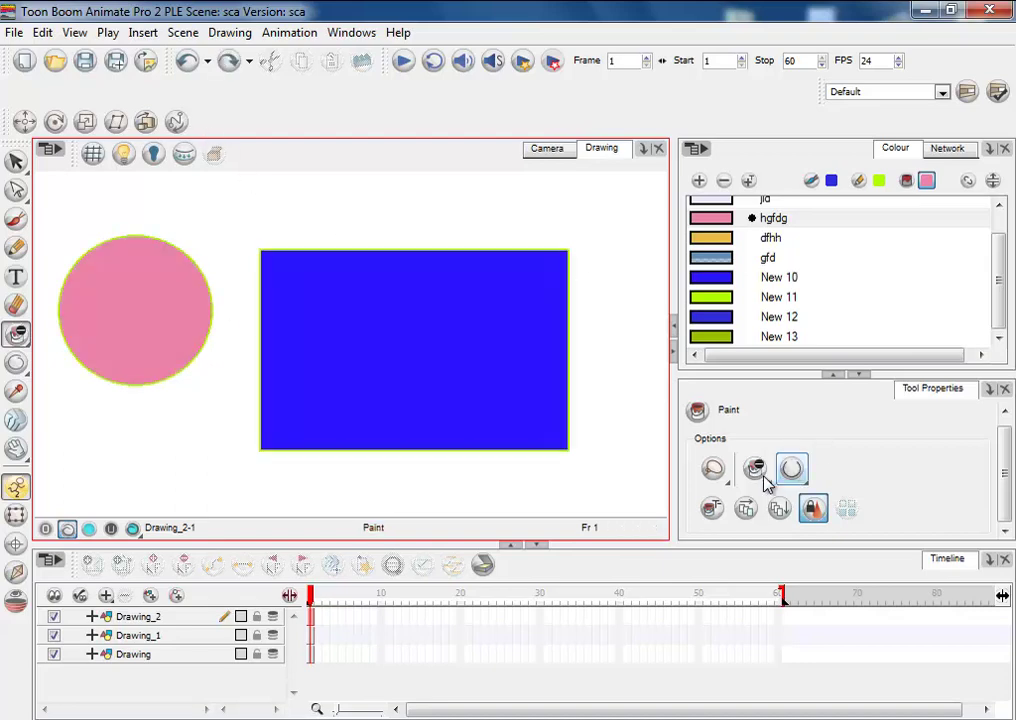
- Switch the Paint tool back to Paint mode, try it on the filled rectangle and circle, and undo both changes
{"action": "left_click", "coordinate": [766, 483]}
{"action": "left_click", "coordinate": [807, 518]}
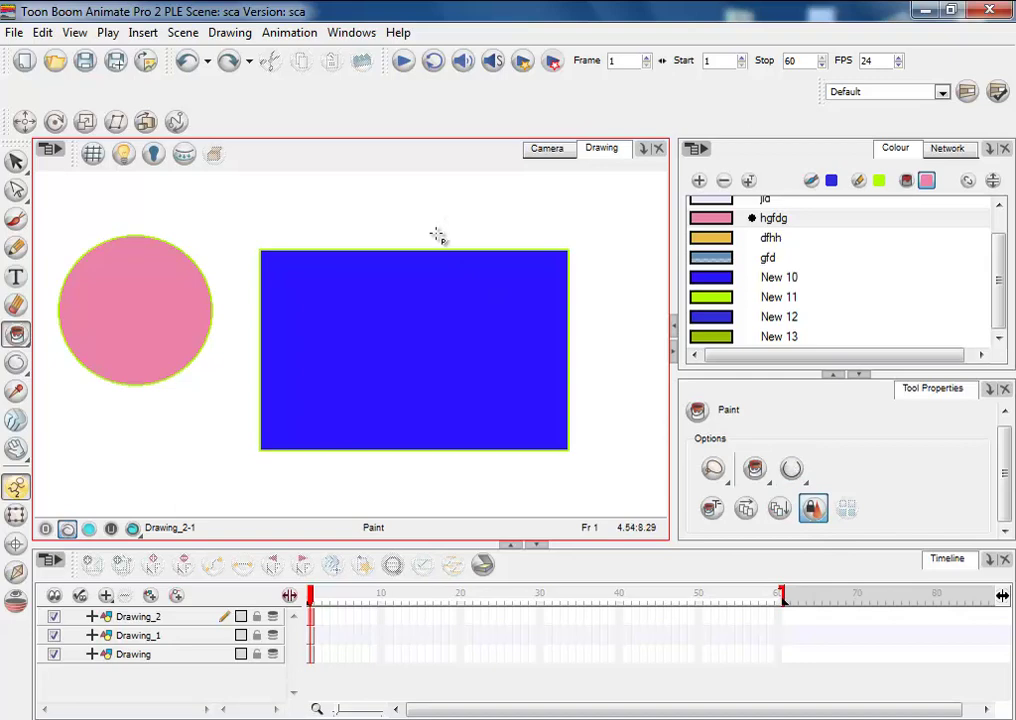
{"action": "left_click", "coordinate": [390, 289]}
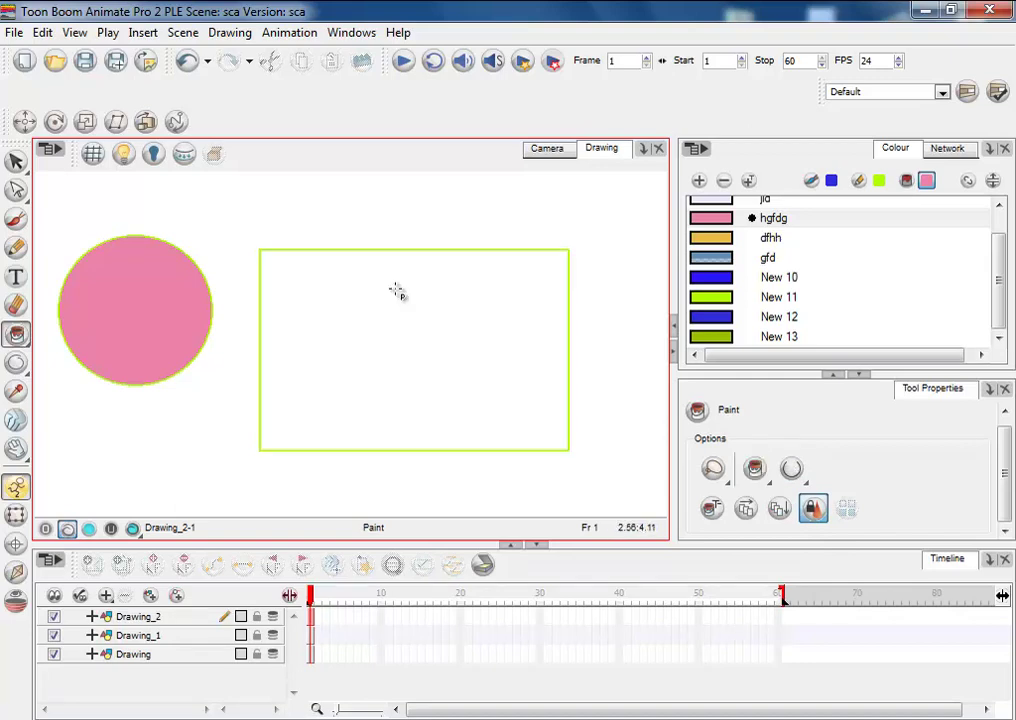
{"action": "left_click", "coordinate": [118, 320]}
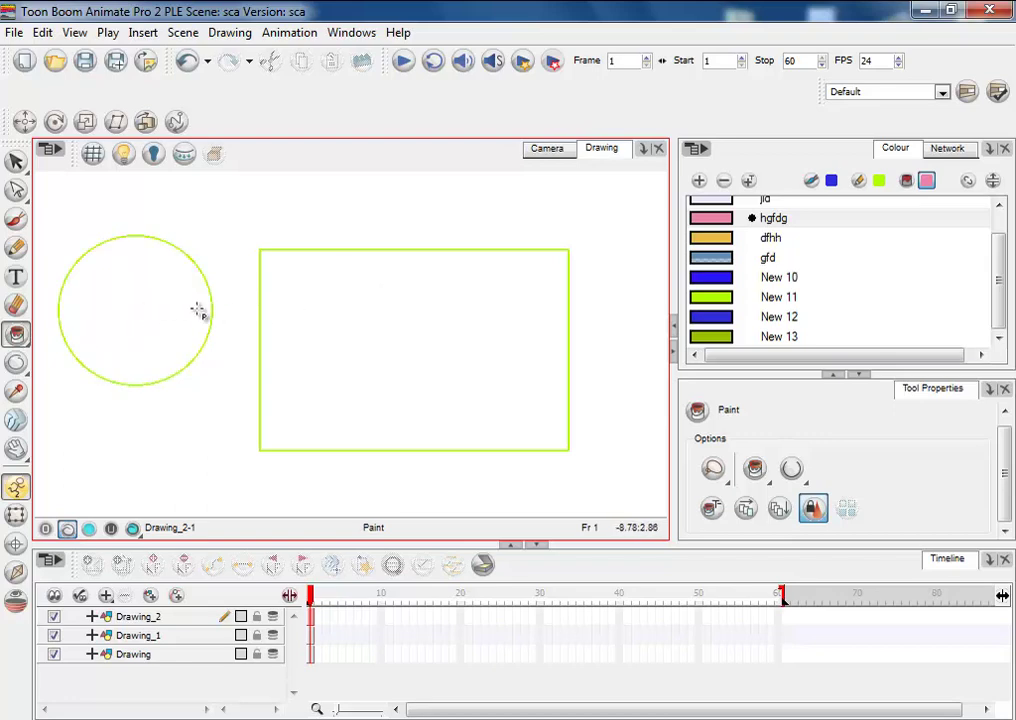
{"action": "key", "text": "ctrl+z"}
{"action": "key", "text": "ctrl+z"}
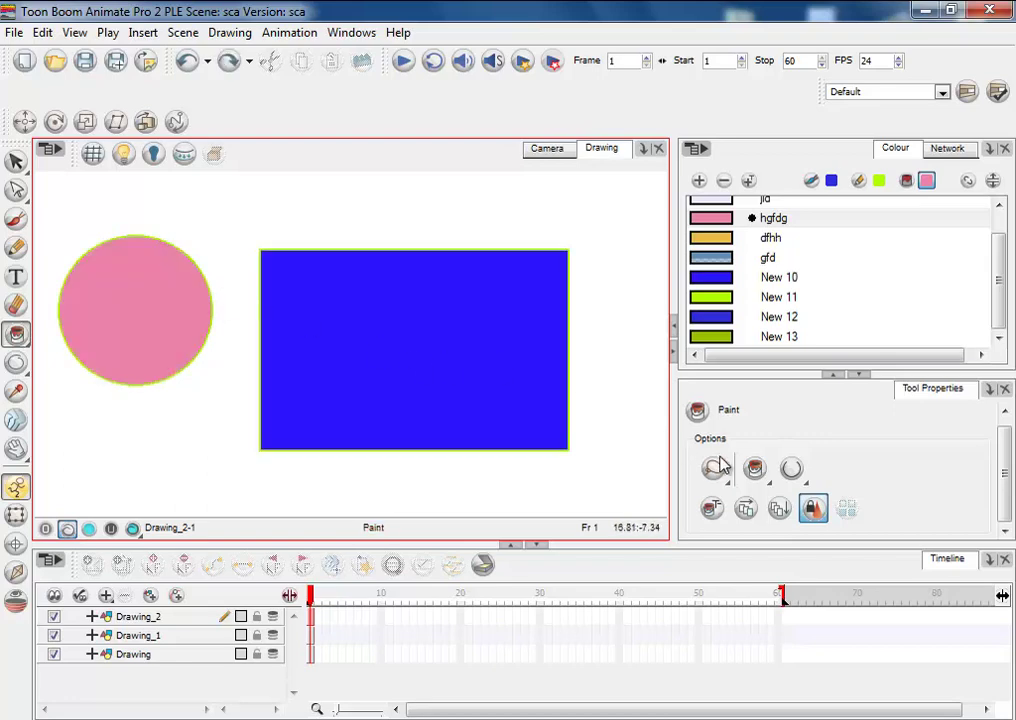
- Examine the available paint modes, the undo history and the Undo and Redo entries among the editing commands
{"action": "left_click", "coordinate": [767, 472]}
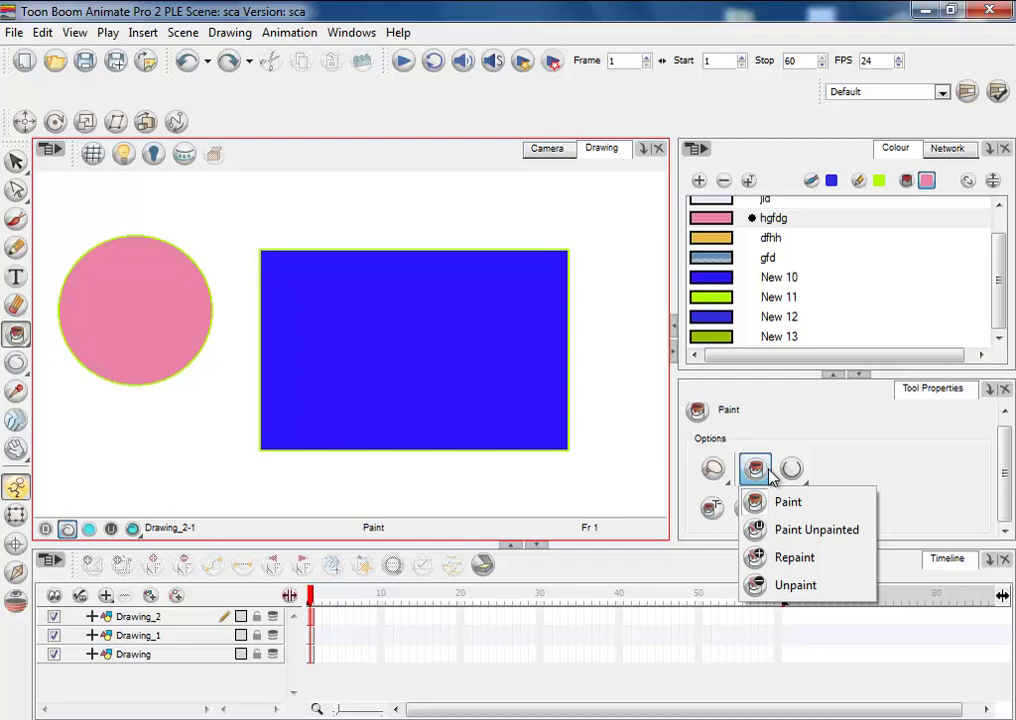
{"action": "left_click", "coordinate": [776, 434]}
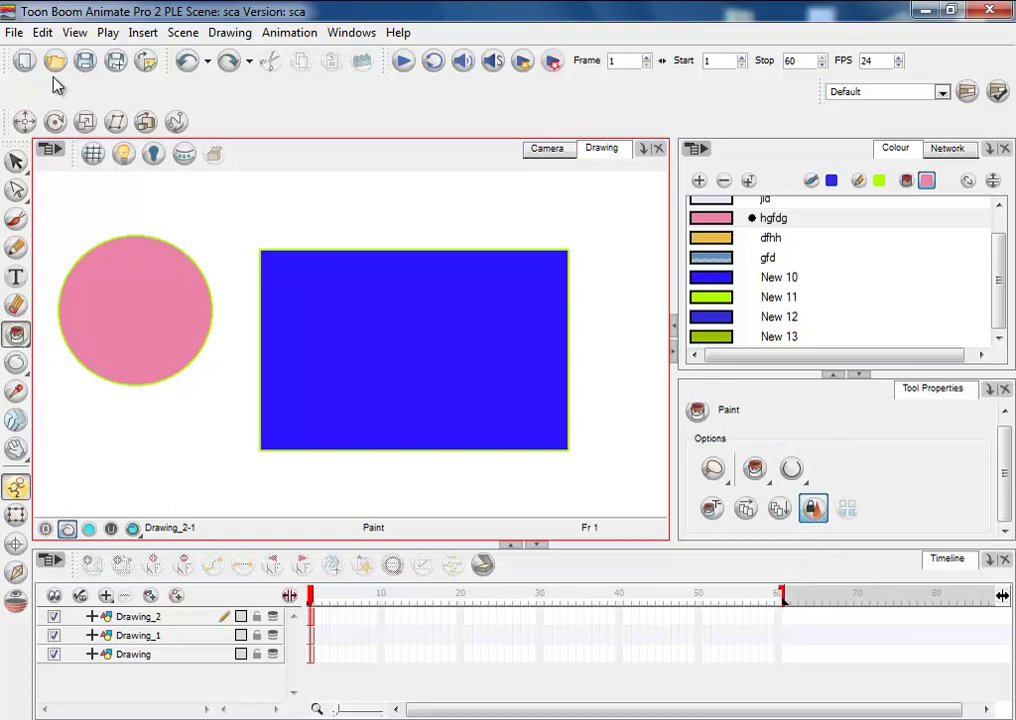
{"action": "left_click", "coordinate": [210, 63]}
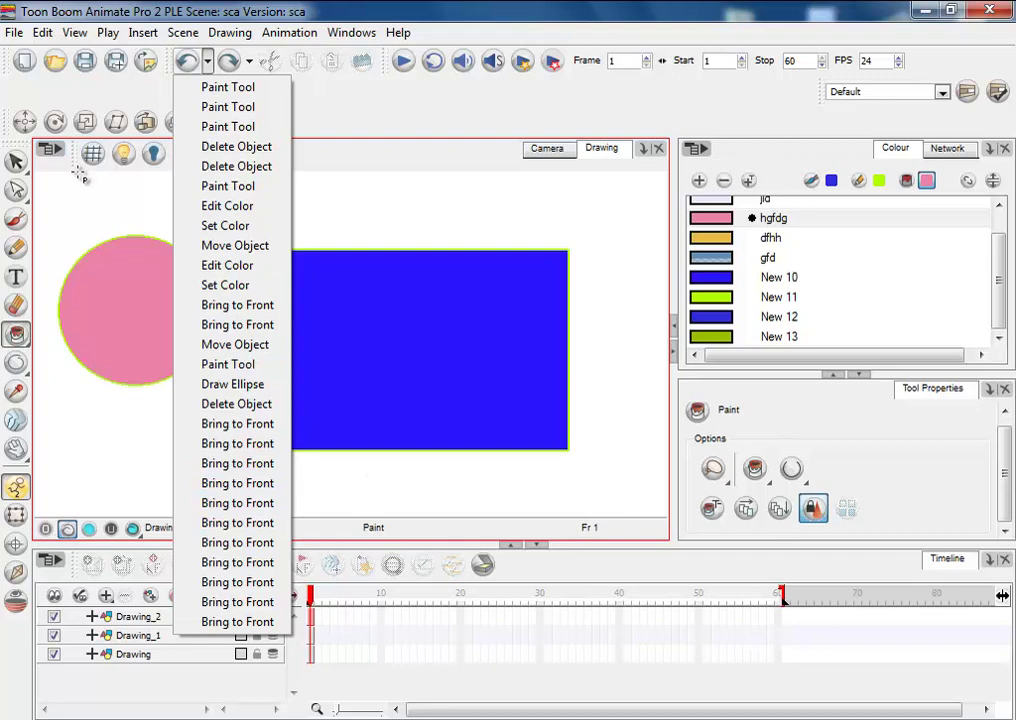
{"action": "left_click", "coordinate": [15, 32]}
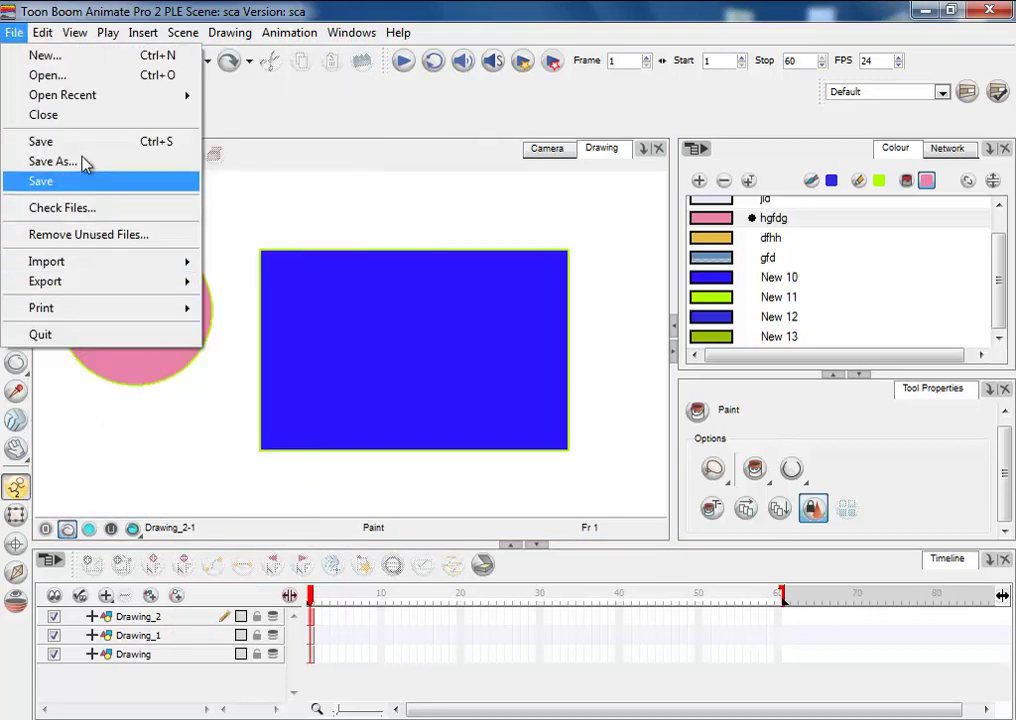
{"action": "mouse_move", "coordinate": [40, 33]}
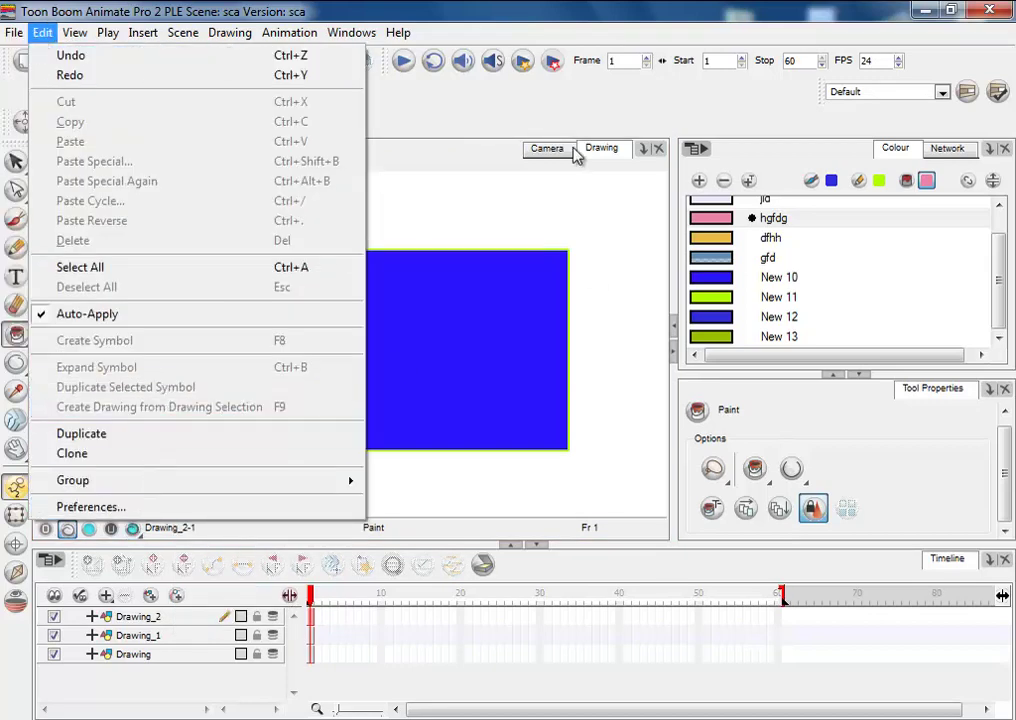
{"action": "left_click", "coordinate": [402, 92]}
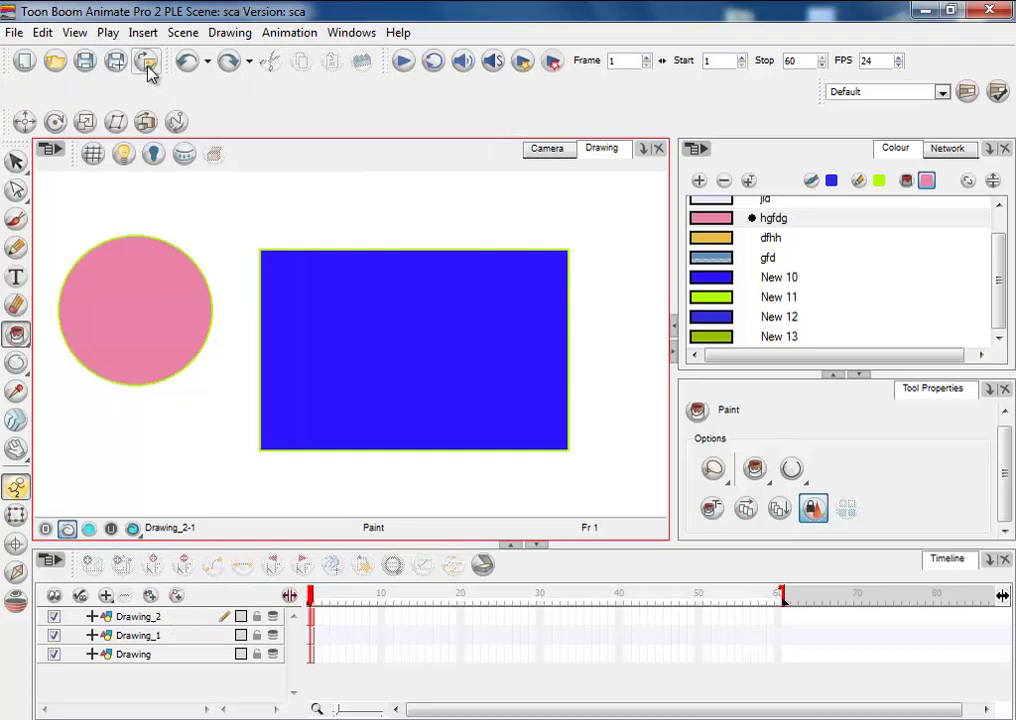
{"action": "left_click", "coordinate": [208, 62]}
- Redo the rectangle's unpainting from the redo history and undo it, and repeat the redo and undo for both shapes
{"action": "left_click", "coordinate": [249, 62]}
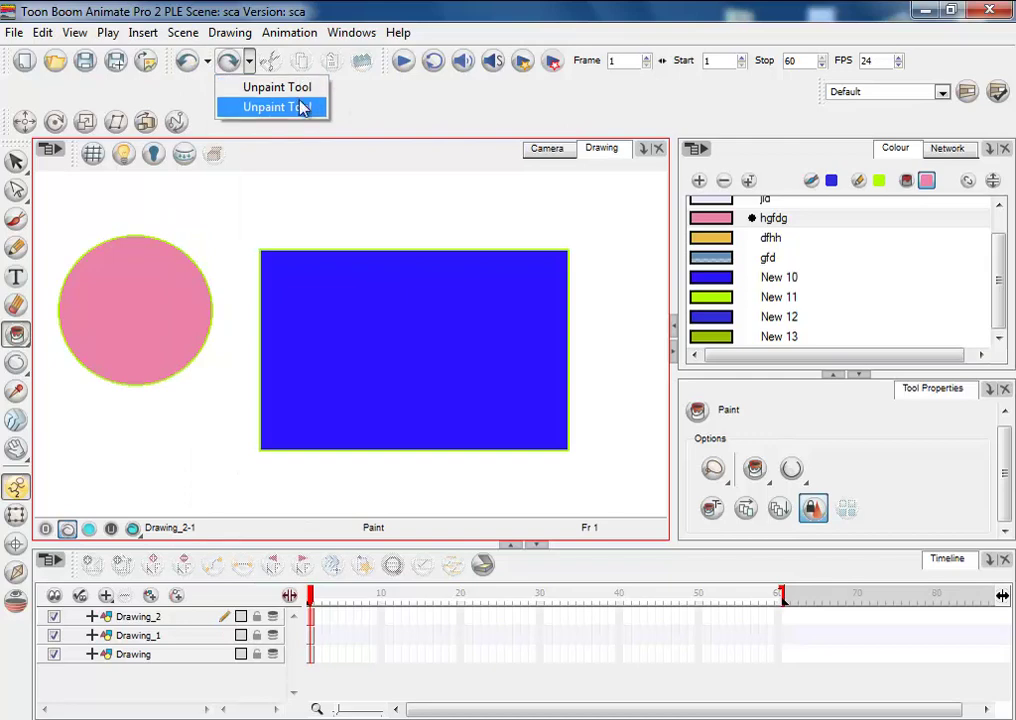
{"action": "left_click", "coordinate": [285, 87]}
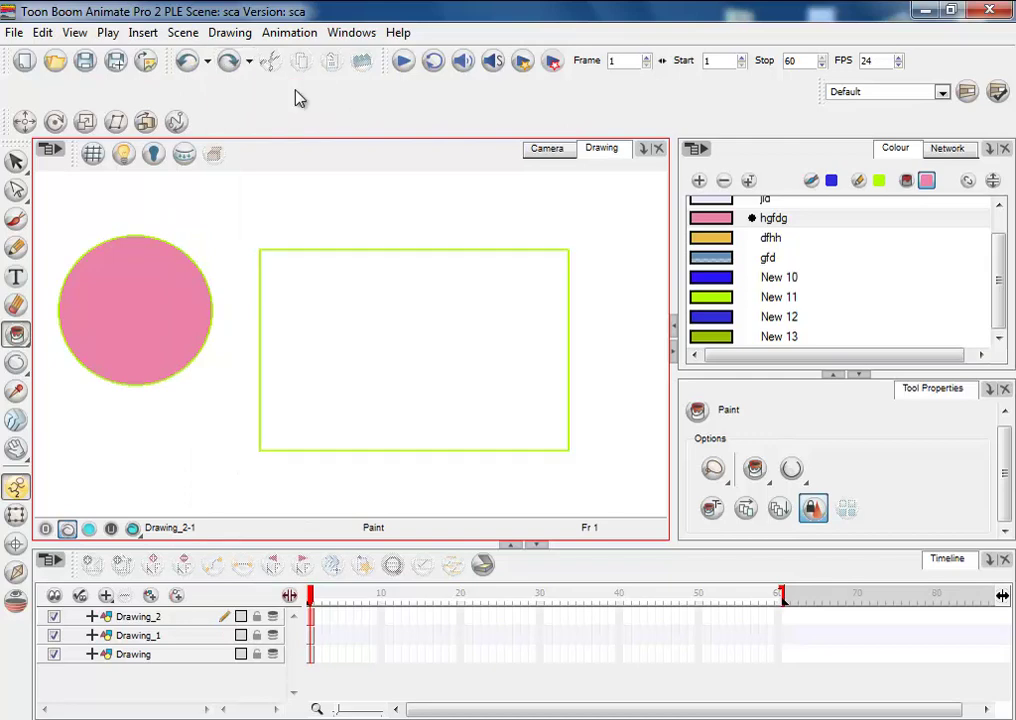
{"action": "key", "text": "ctrl+z"}
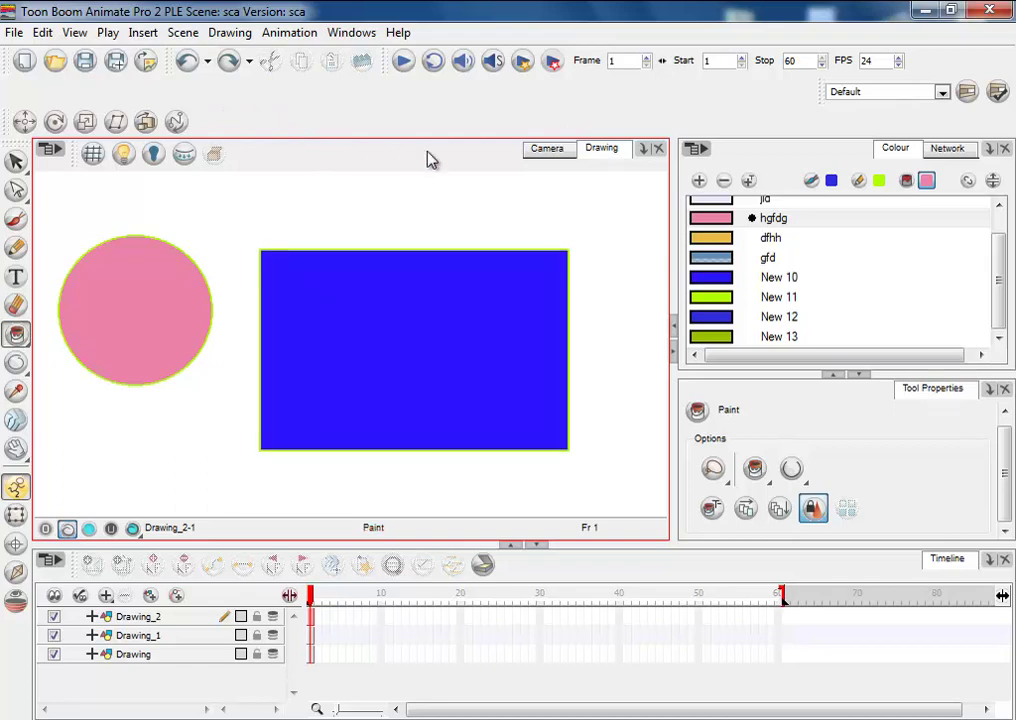
{"action": "key", "text": "ctrl+shift+z"}
{"action": "key", "text": "ctrl+shift+z"}
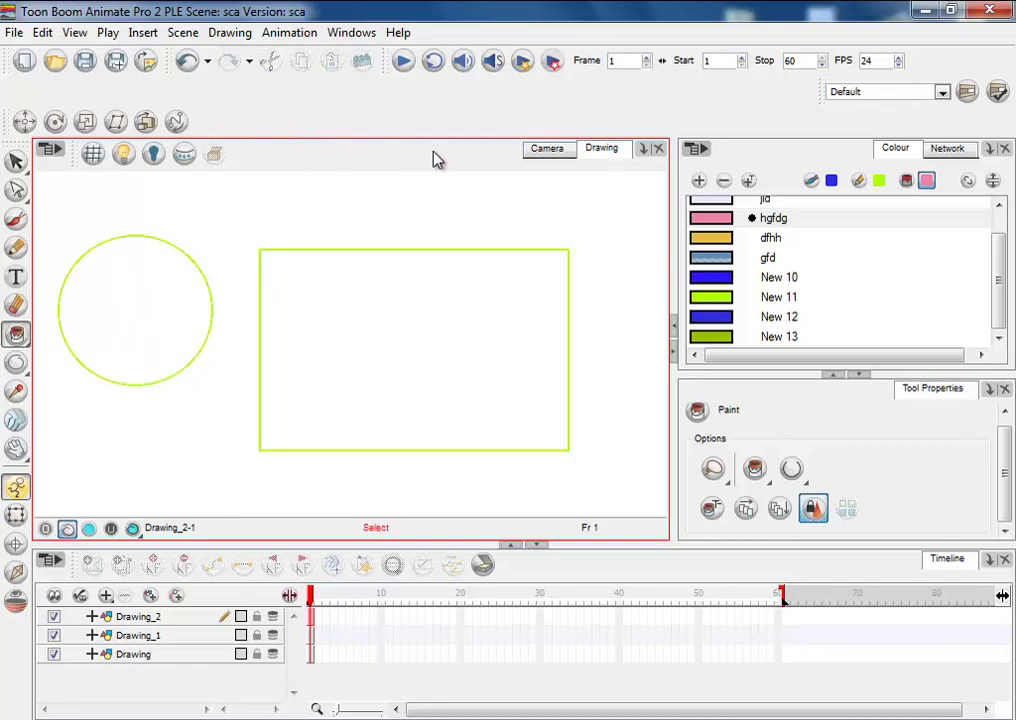
{"action": "key", "text": "ctrl+z"}
{"action": "key", "text": "ctrl+z"}
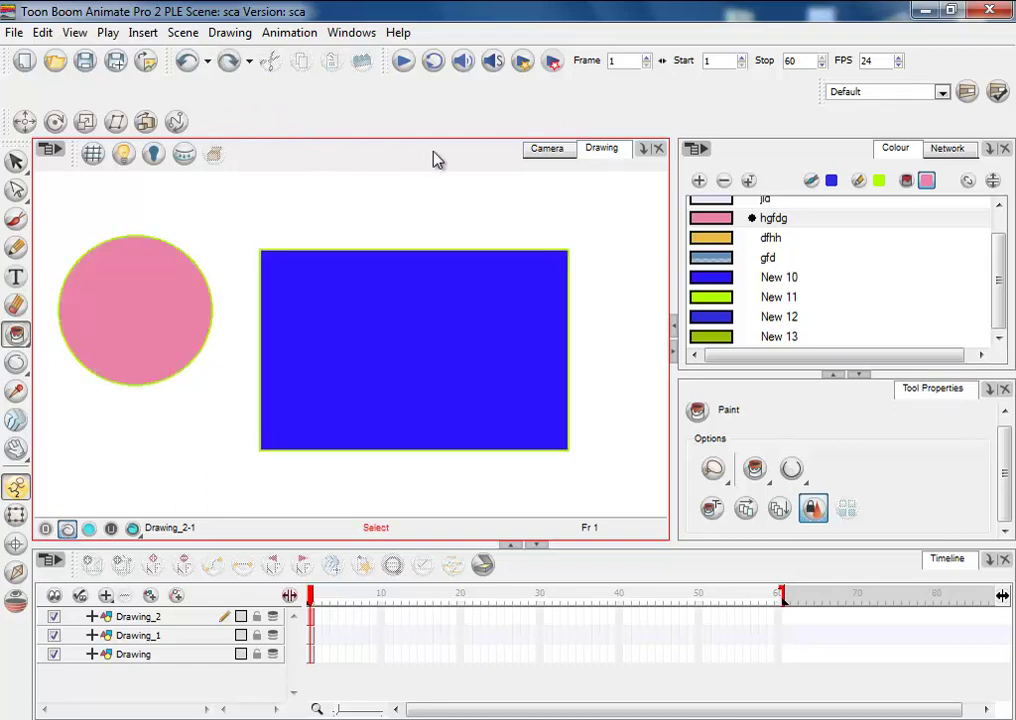
{"action": "key", "text": "ctrl+u"}
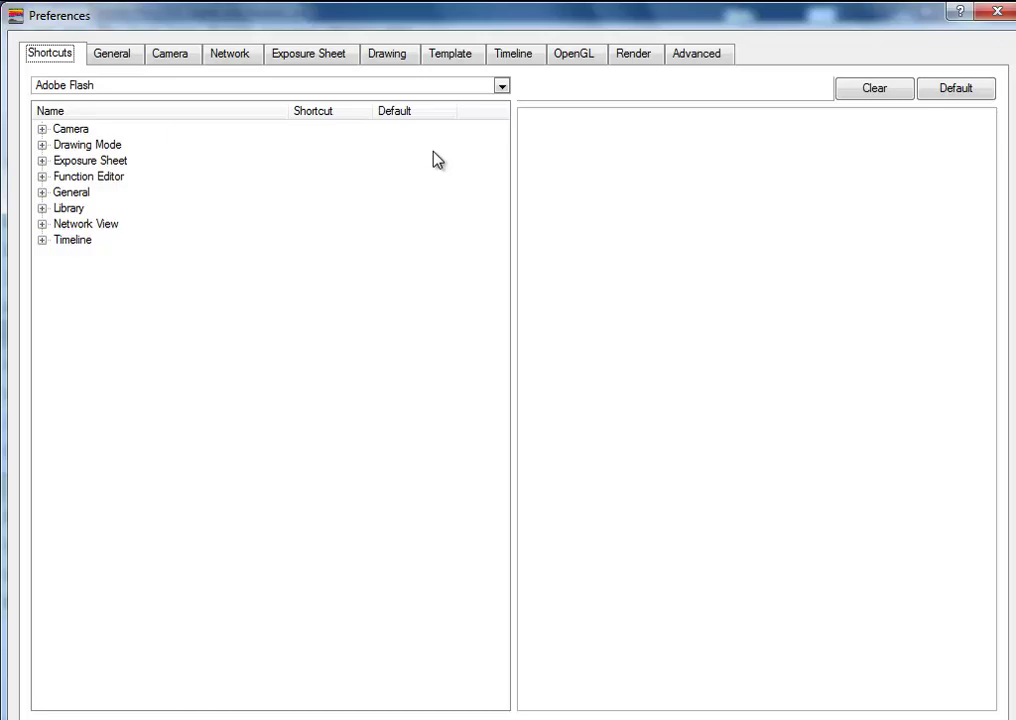
{"action": "left_click", "coordinate": [1000, 12]}
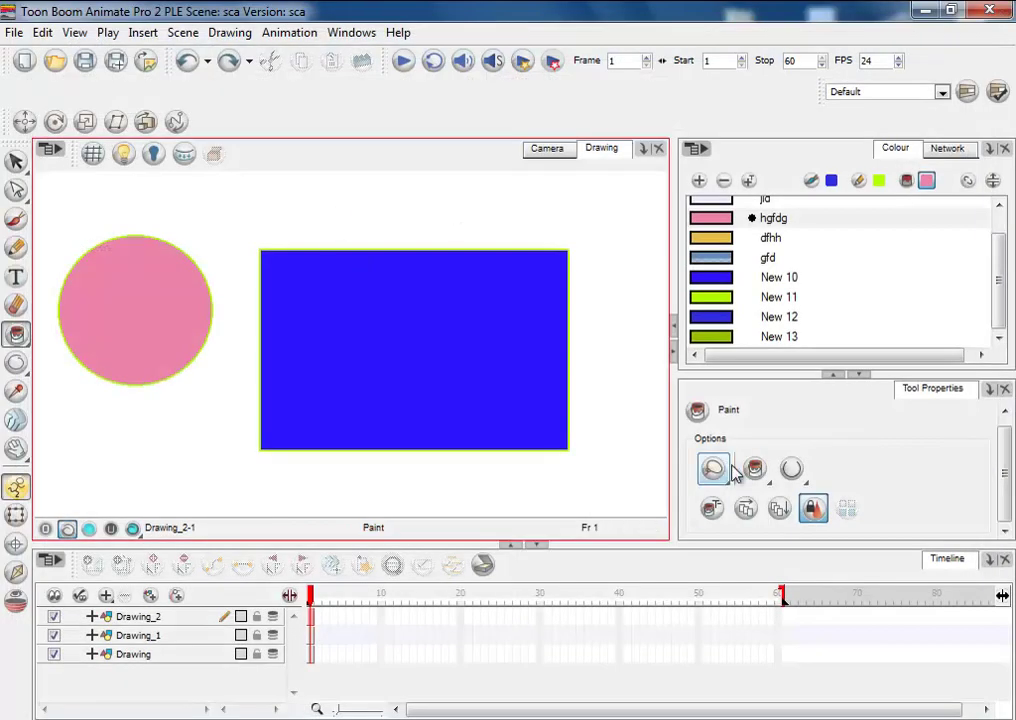
- Remove the rectangle's fill with the Paint tool, leaving the circle painted
{"action": "mouse_move", "coordinate": [764, 480]}
{"action": "left_mouse_down"}
{"action": "mouse_move", "coordinate": [800, 567]}
{"action": "mouse_move", "coordinate": [806, 537]}
{"action": "mouse_move", "coordinate": [975, 488]}
{"action": "mouse_move", "coordinate": [968, 481]}
{"action": "left_mouse_up"}
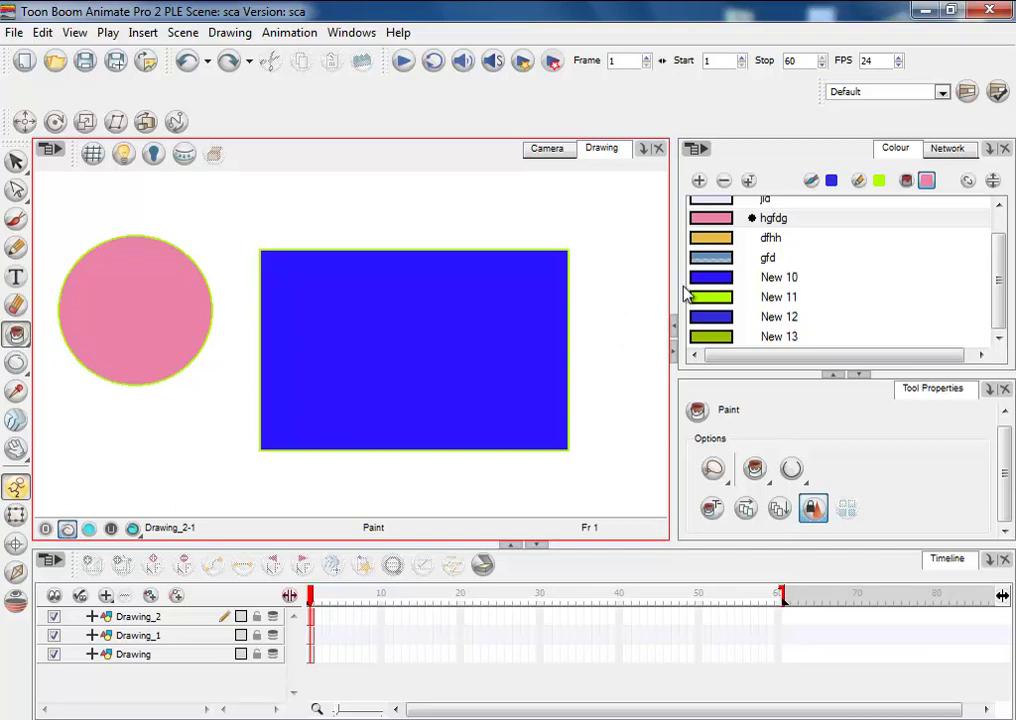
{"action": "left_click", "coordinate": [400, 326]}
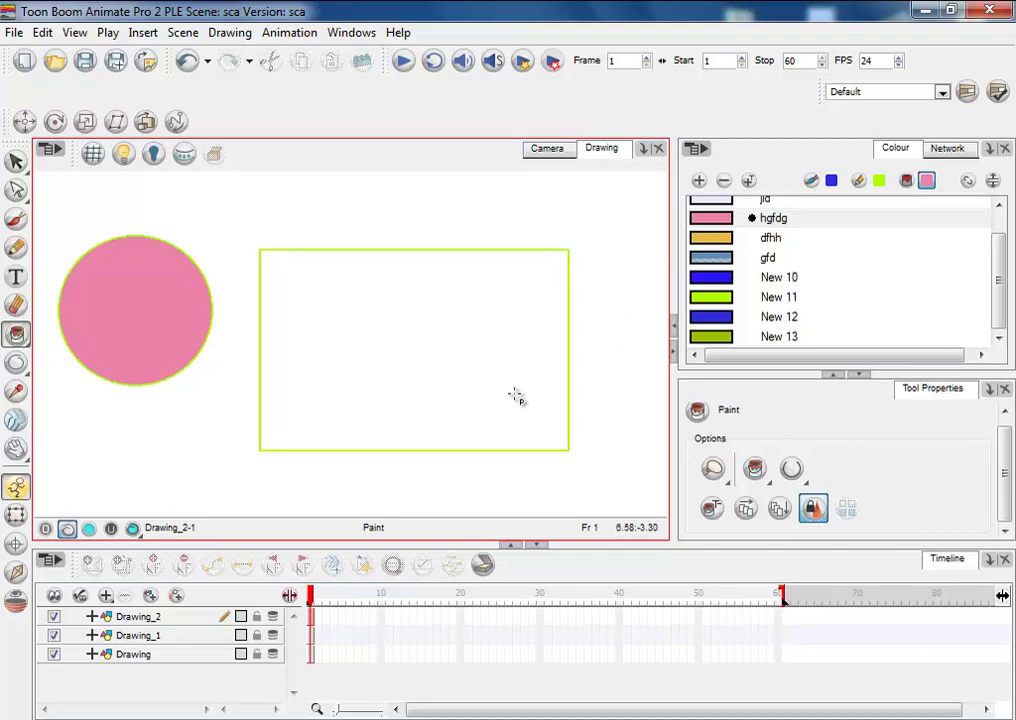
- Set the Paint tool to Paint Unpainted, try the Default colour with a lasso across the circle and rectangle, and undo the painting
{"action": "left_click_drag", "start_coordinate": [752, 468], "coordinate": [791, 530]}
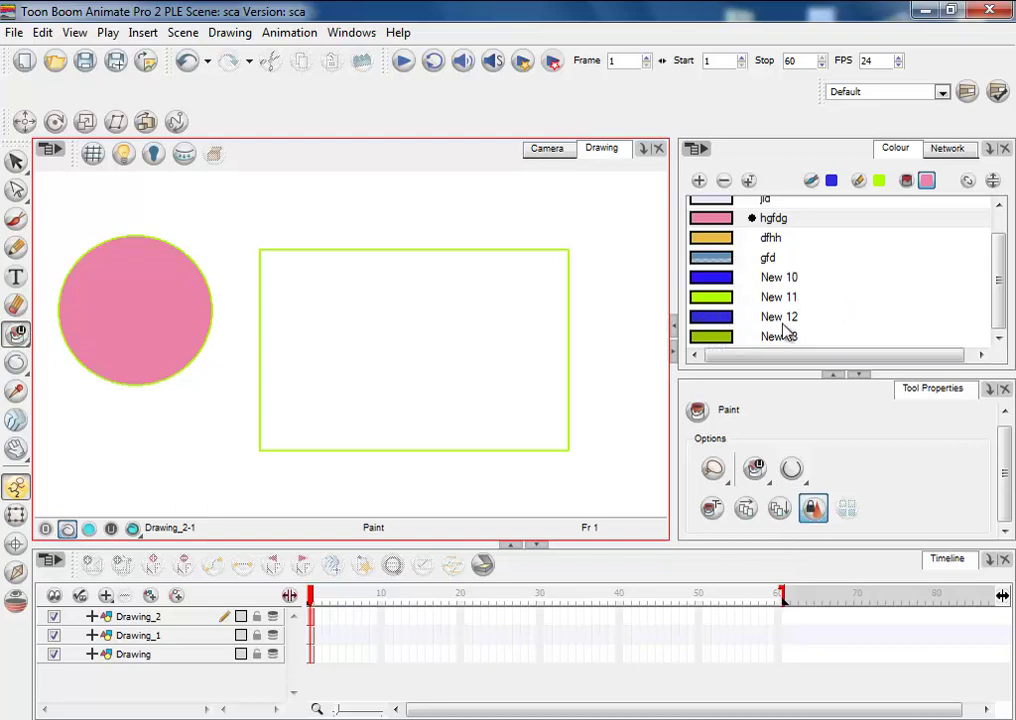
{"action": "scroll", "coordinate": [1000, 300], "scroll_direction": "up", "scroll_amount": 1}
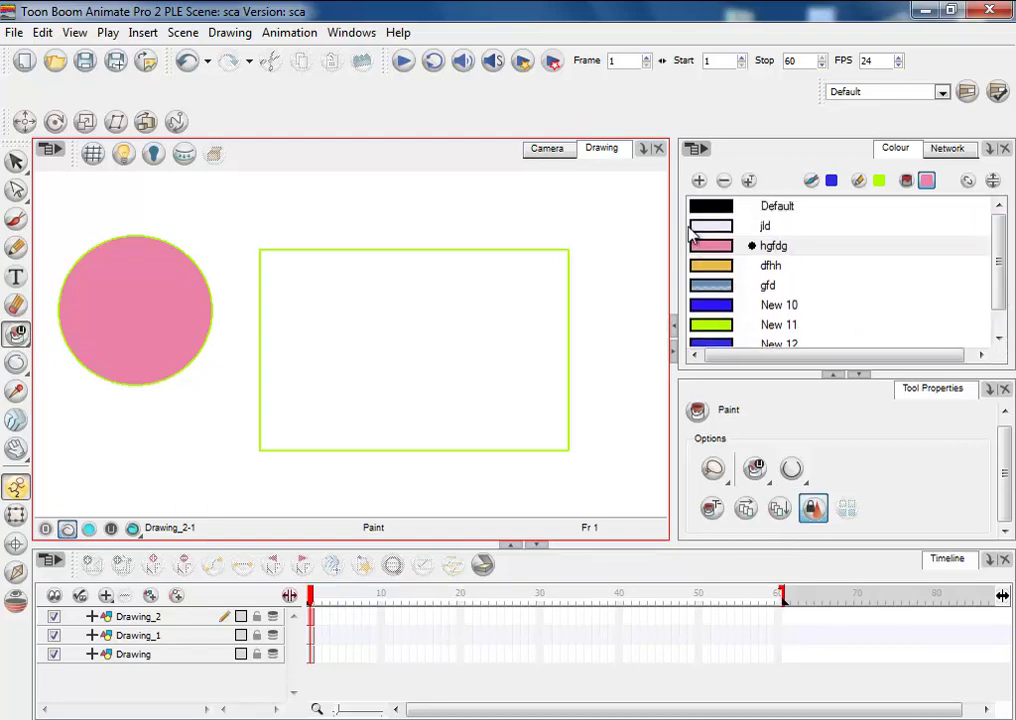
{"action": "left_click", "coordinate": [711, 206]}
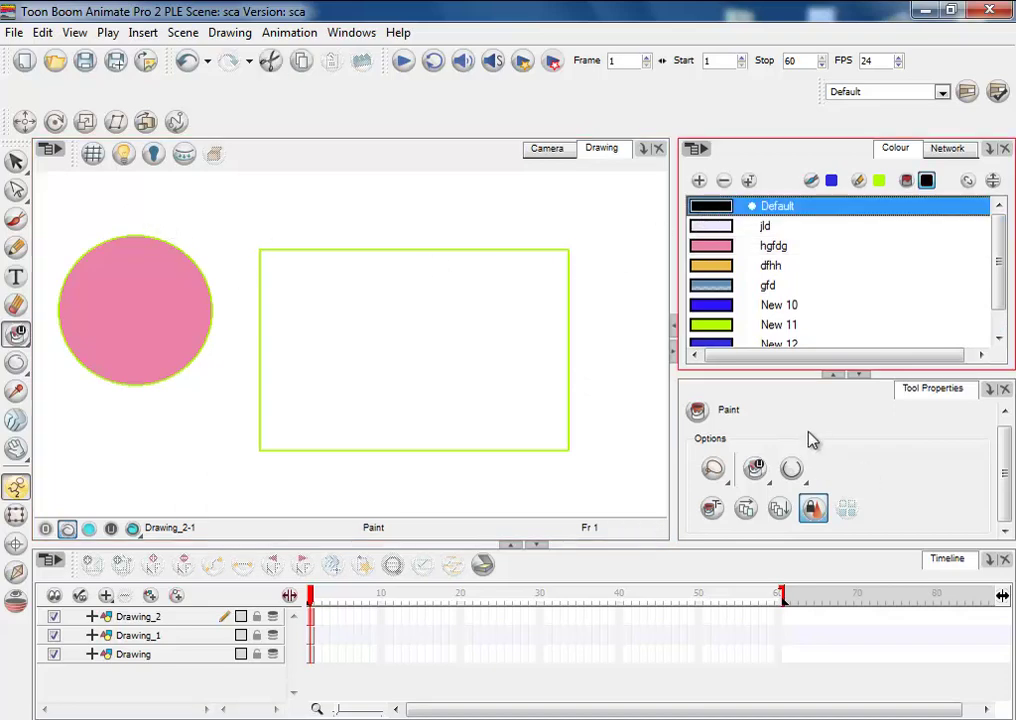
{"action": "mouse_move", "coordinate": [145, 184]}
{"action": "left_mouse_down"}
{"action": "mouse_move", "coordinate": [210, 343]}
{"action": "mouse_move", "coordinate": [363, 253]}
{"action": "mouse_move", "coordinate": [253, 204]}
{"action": "left_mouse_up"}
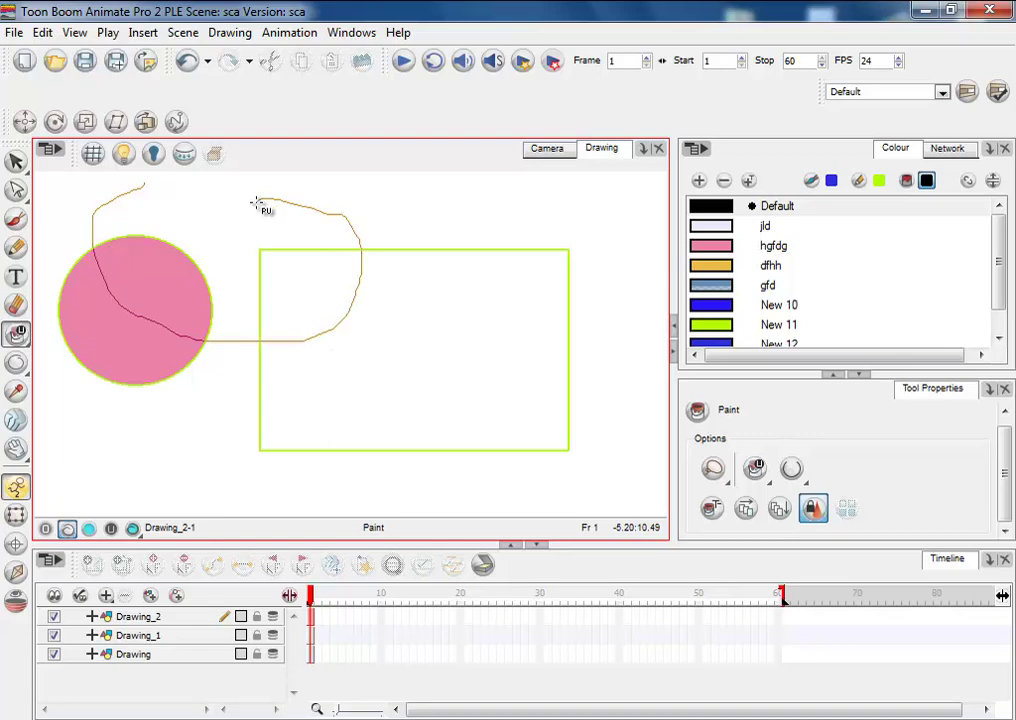
{"action": "left_click_drag", "start_coordinate": [253, 204], "coordinate": [256, 204]}
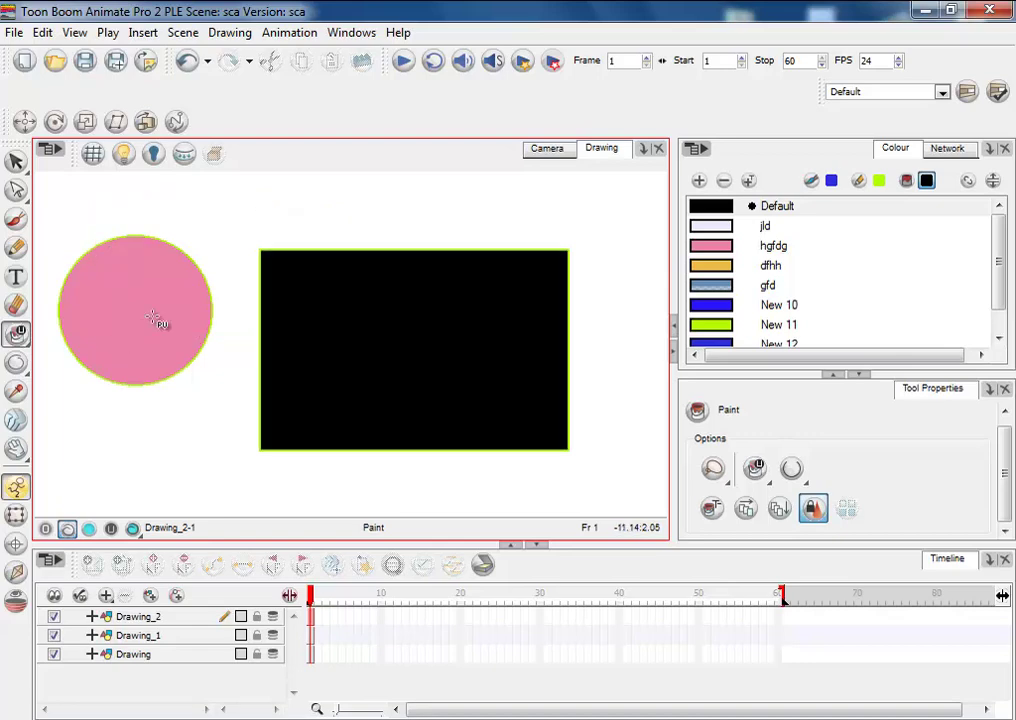
{"action": "key", "text": "ctrl+z"}
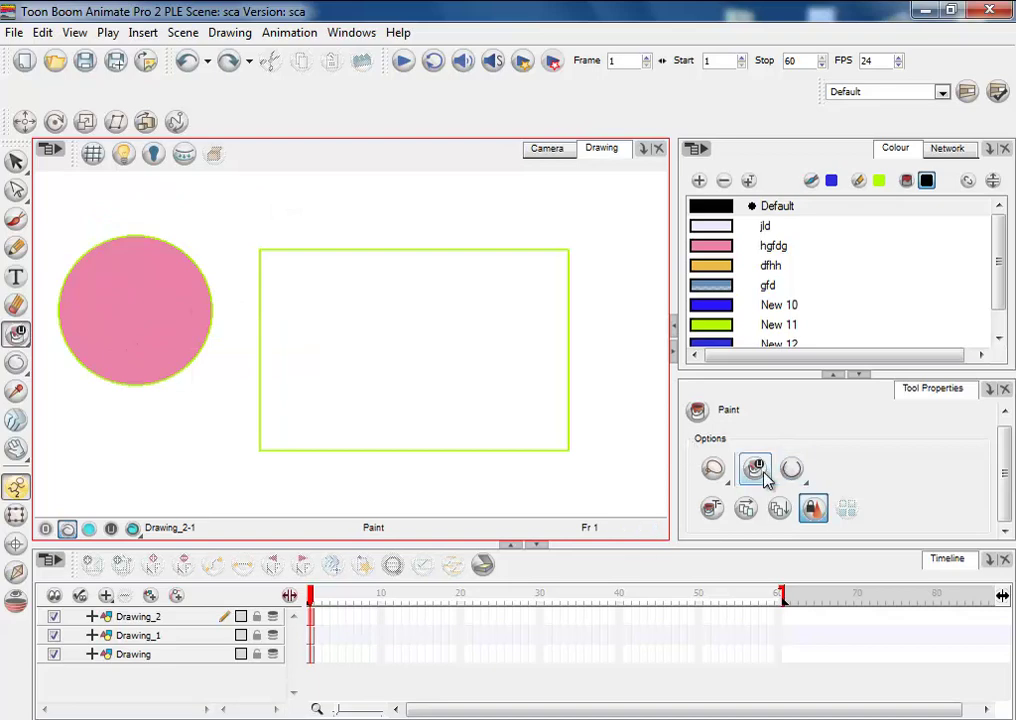
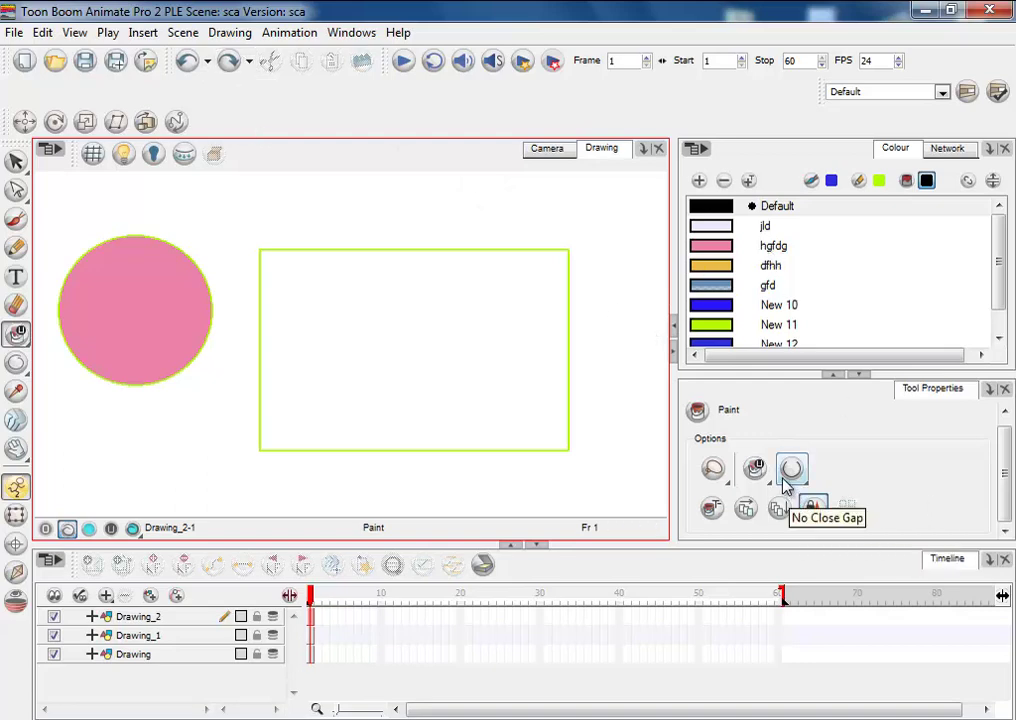
- Set the Paint tool to Repaint, try the Default colour with a lasso across the circle and rectangle, and undo the repainting
{"action": "left_click", "coordinate": [755, 468]}
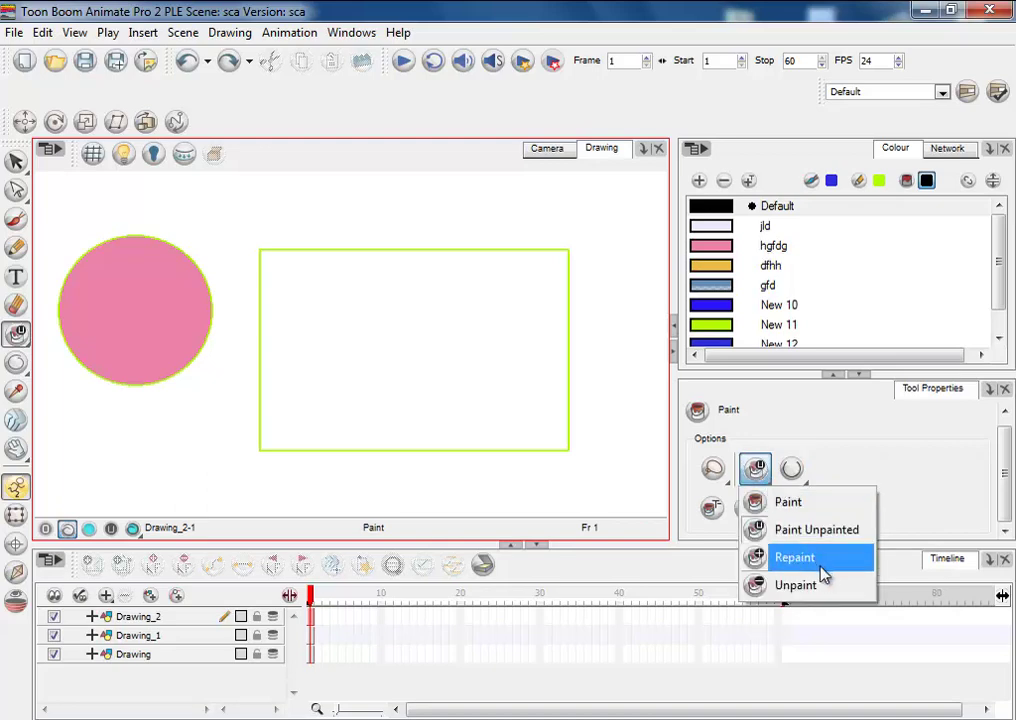
{"action": "left_click", "coordinate": [822, 572]}
{"action": "left_click", "coordinate": [720, 218]}
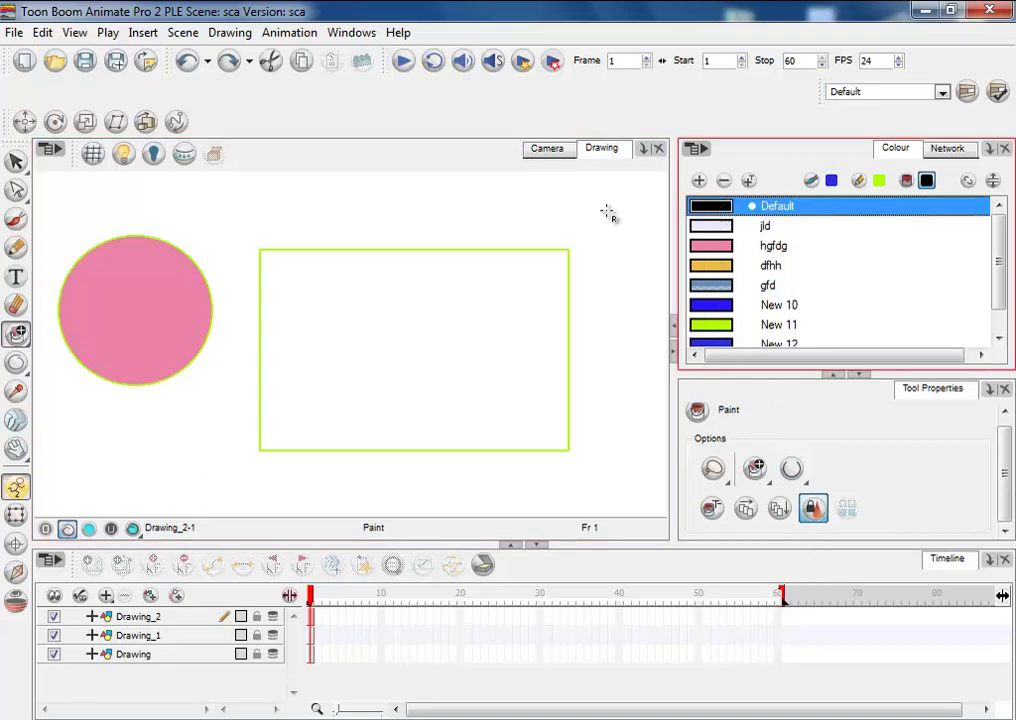
{"action": "mouse_move", "coordinate": [143, 180]}
{"action": "left_mouse_down"}
{"action": "mouse_move", "coordinate": [88, 268]}
{"action": "mouse_move", "coordinate": [205, 312]}
{"action": "mouse_move", "coordinate": [348, 207]}
{"action": "left_mouse_up"}
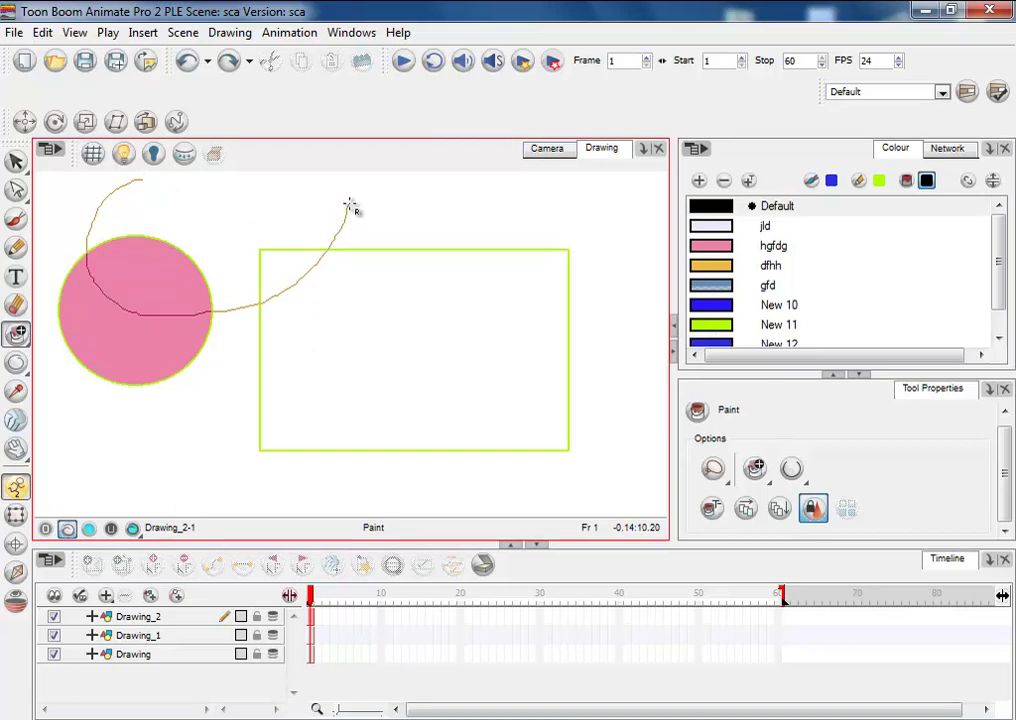
{"action": "left_click_drag", "start_coordinate": [354, 202], "coordinate": [355, 198]}
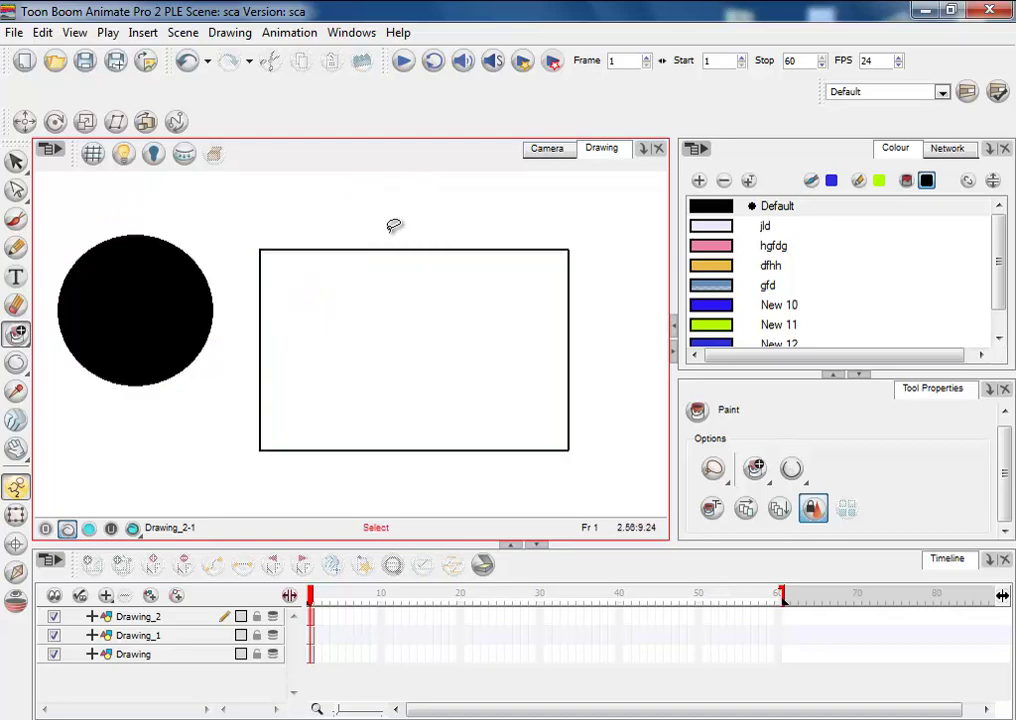
{"action": "key", "text": "ctrl+z"}
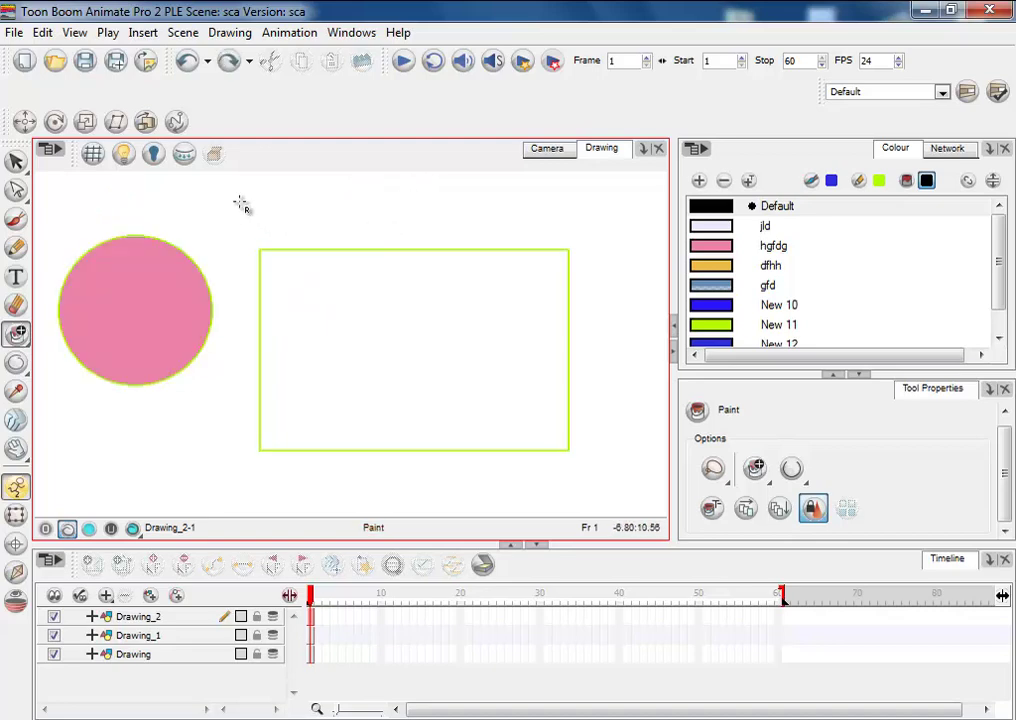
- Repeat the lasso repainting of the circle and both outlines in the Default colour, undoing it each time
{"action": "left_click", "coordinate": [730, 205]}
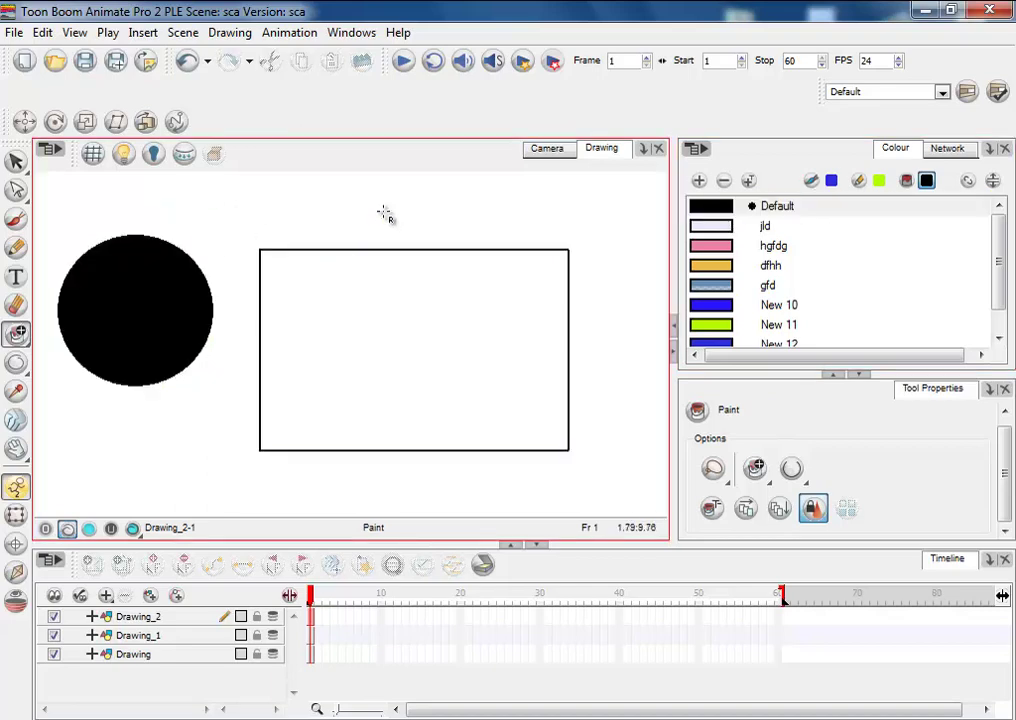
{"action": "key", "text": "ctrl+z"}
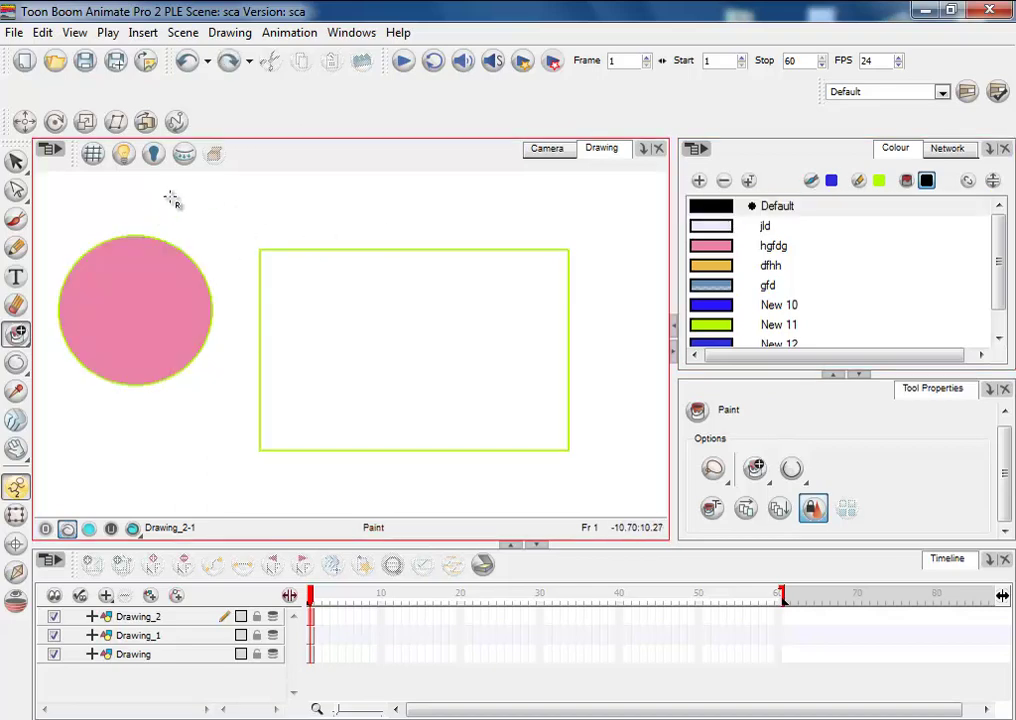
{"action": "mouse_move", "coordinate": [171, 198]}
{"action": "left_mouse_down"}
{"action": "mouse_move", "coordinate": [132, 276]}
{"action": "mouse_move", "coordinate": [253, 318]}
{"action": "left_mouse_up"}
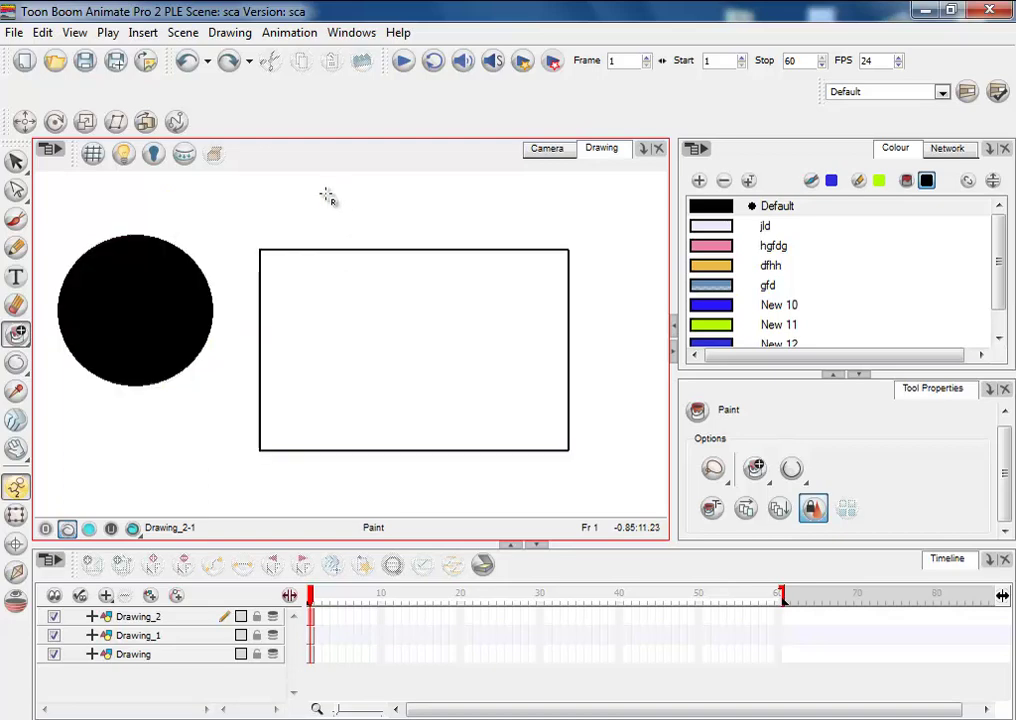
{"action": "key", "text": "ctrl+z"}
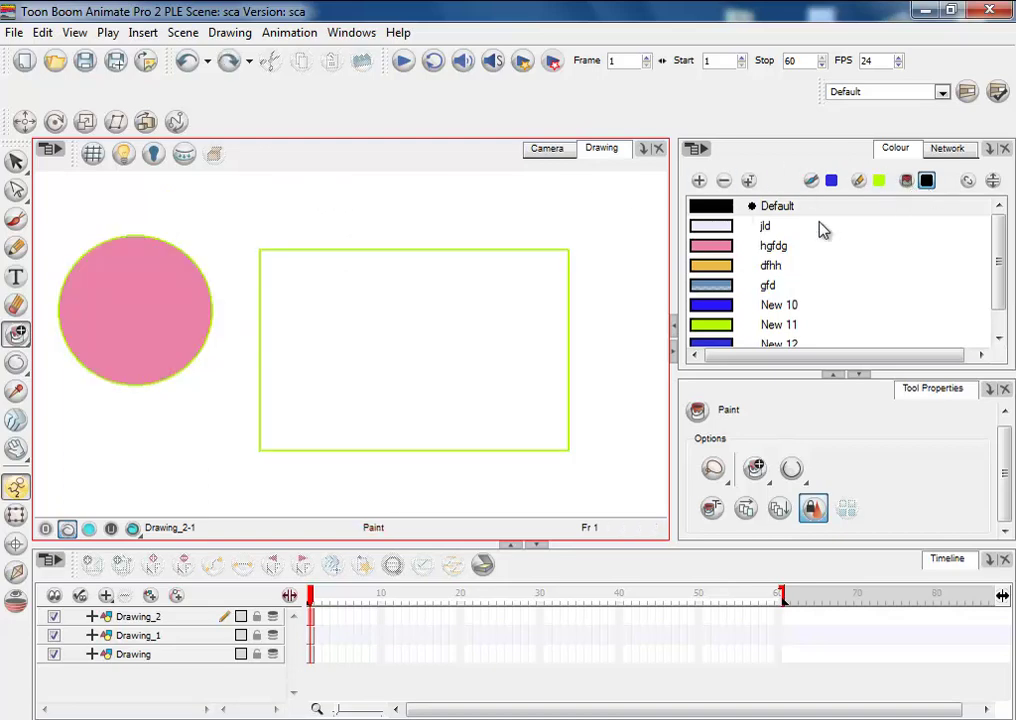
{"action": "mouse_move", "coordinate": [170, 202]}
{"action": "left_mouse_down"}
{"action": "mouse_move", "coordinate": [254, 332]}
{"action": "mouse_move", "coordinate": [379, 211]}
{"action": "left_mouse_up"}
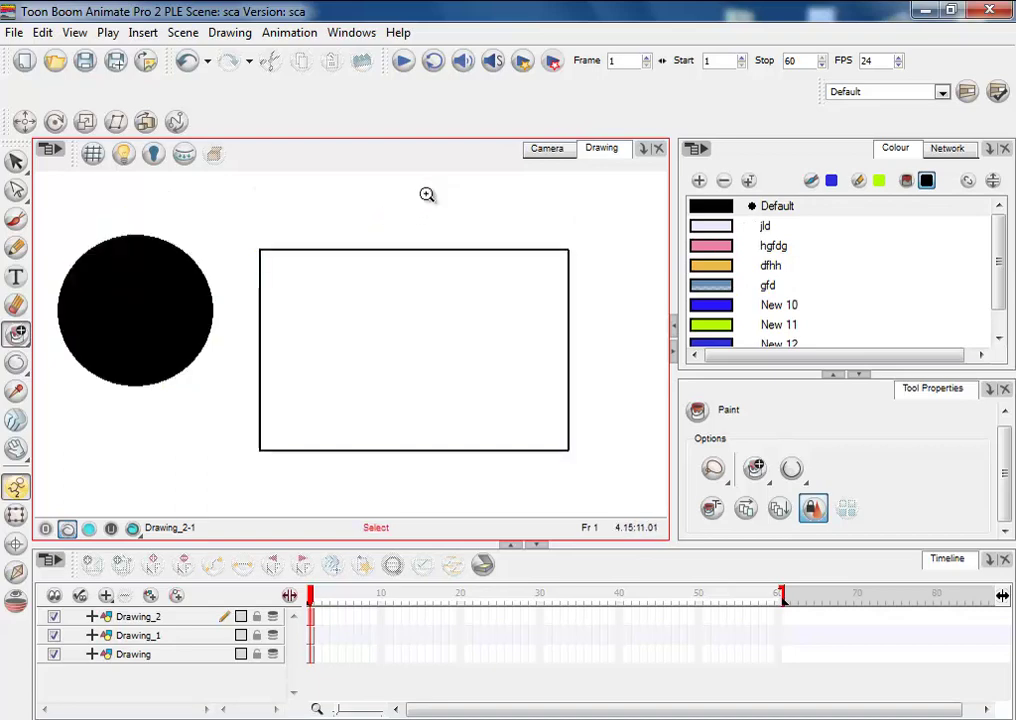
{"action": "key", "text": "ctrl+z"}
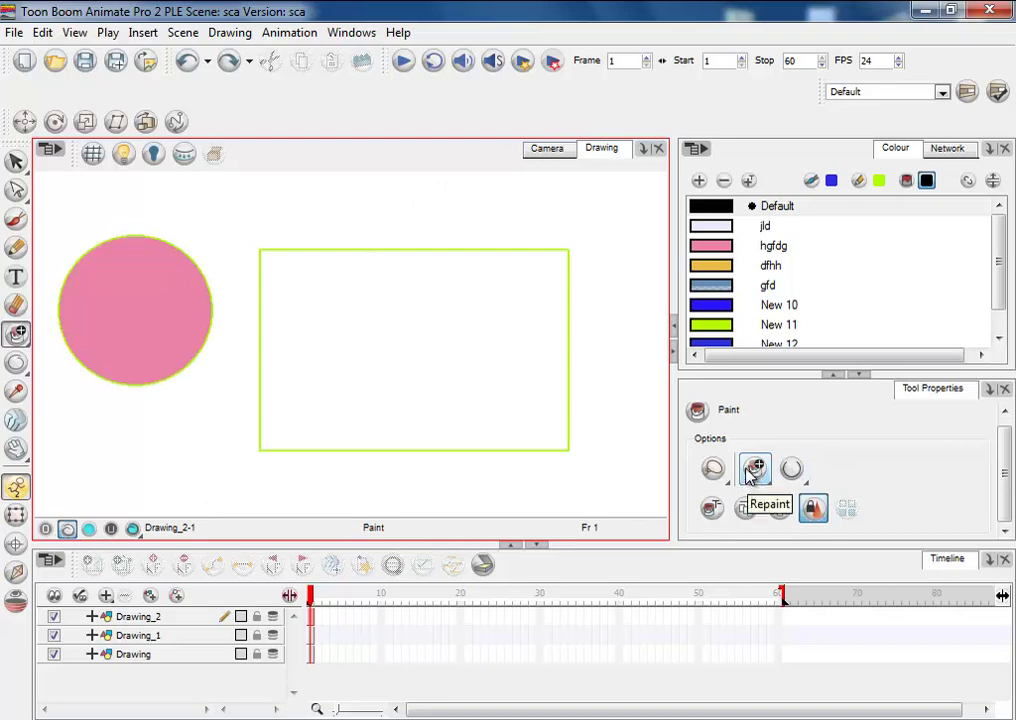
{"action": "left_click", "coordinate": [749, 476]}
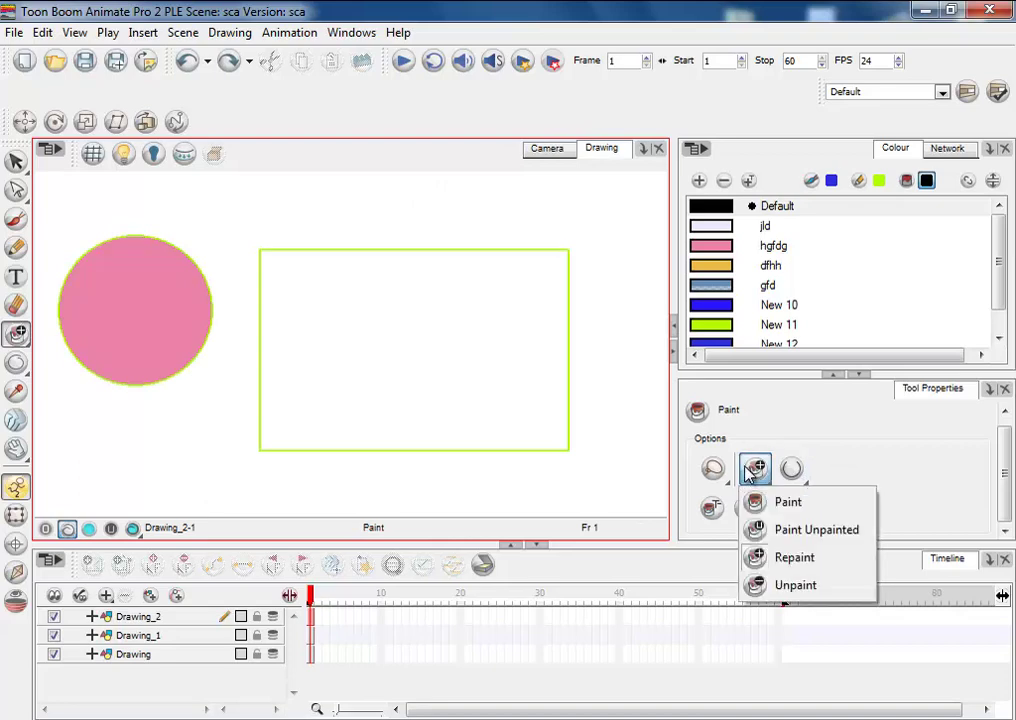
{"action": "left_click", "coordinate": [927, 459]}
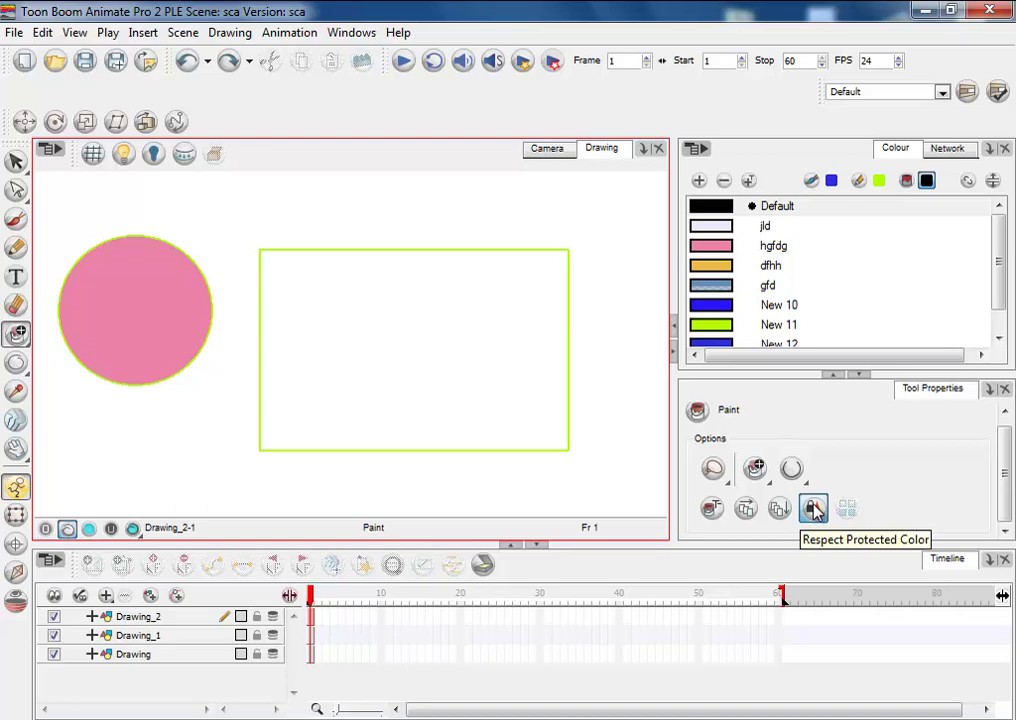
{"action": "left_click", "coordinate": [814, 510]}
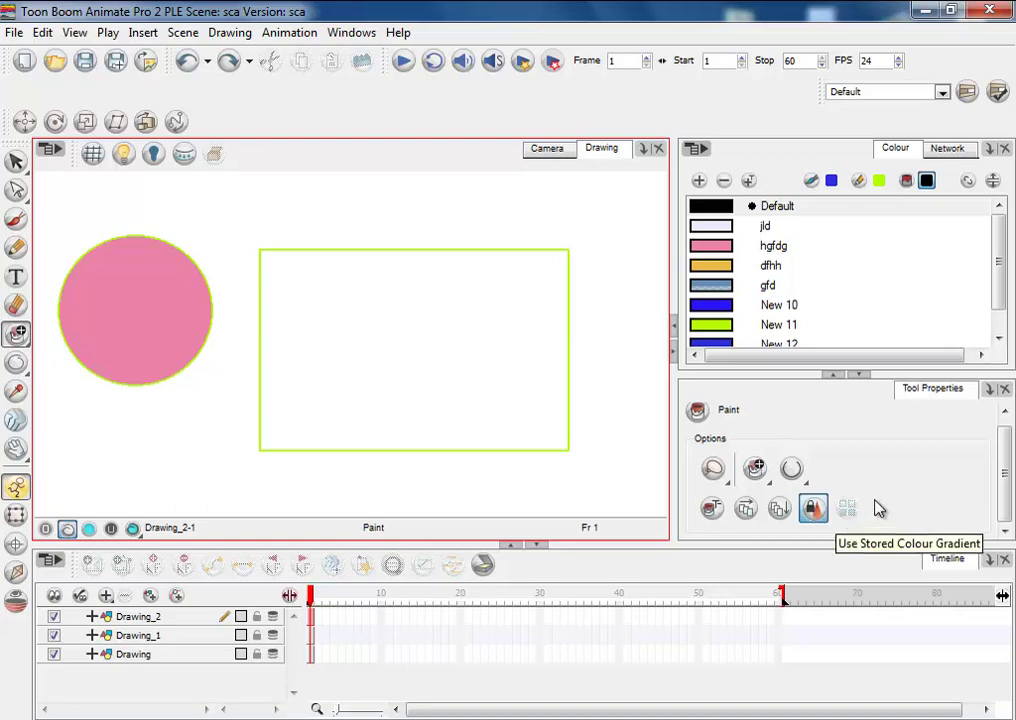
- Change the New 11 colour used by both outlines to black, with red, green and blue at 0
{"action": "left_click", "coordinate": [1008, 296]}
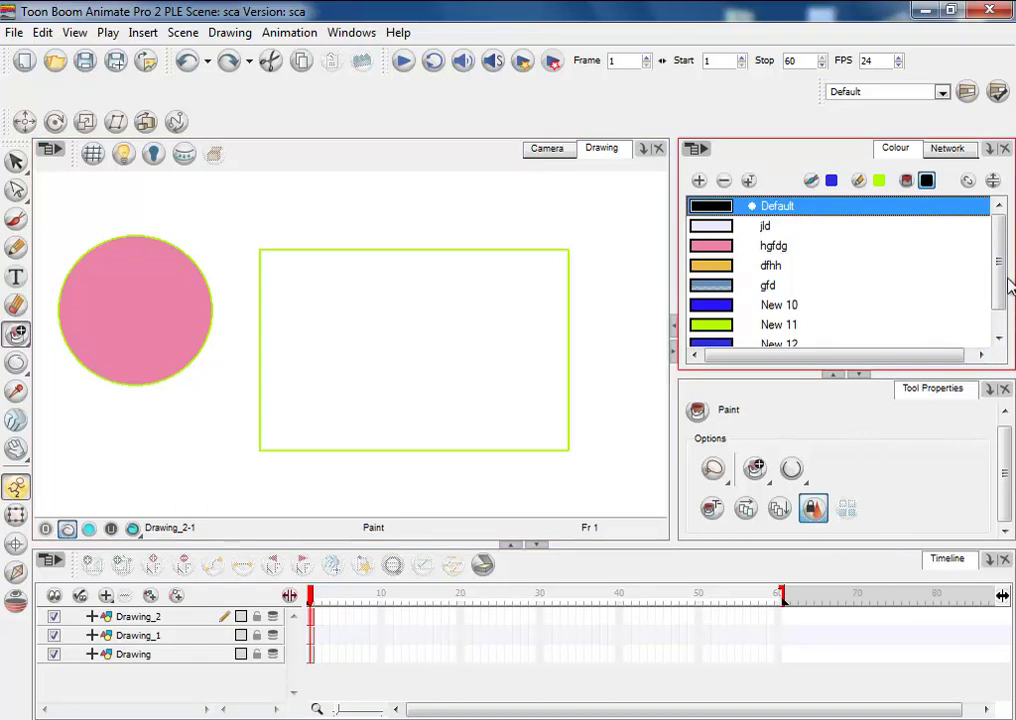
{"action": "double_click", "coordinate": [728, 324]}
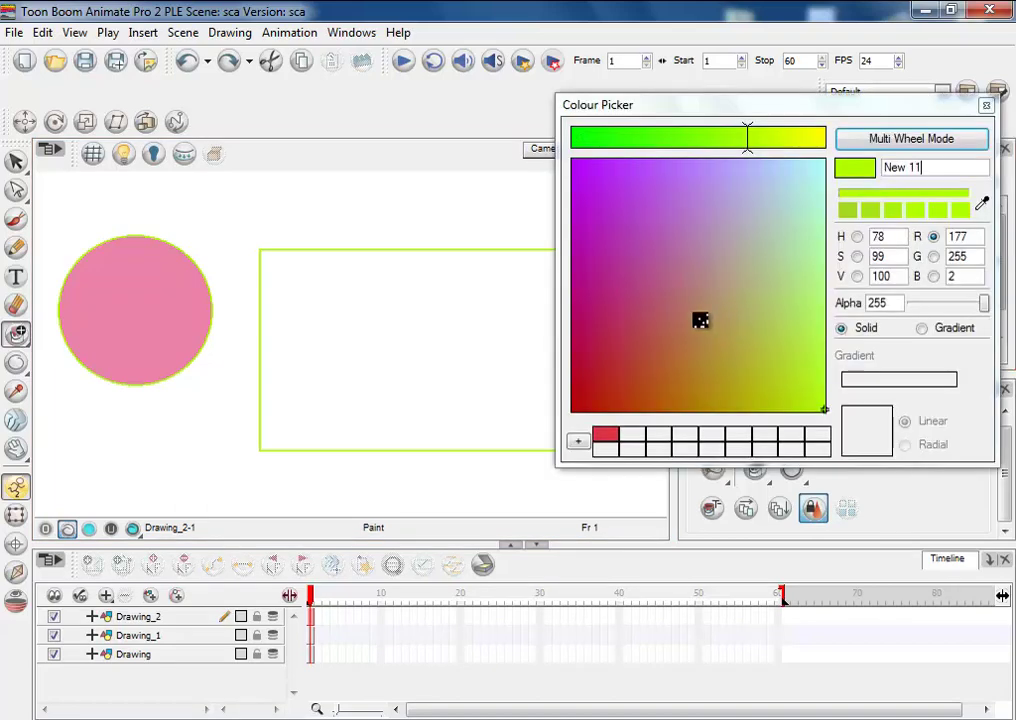
{"action": "left_click", "coordinate": [612, 159]}
{"action": "left_click", "coordinate": [573, 138]}
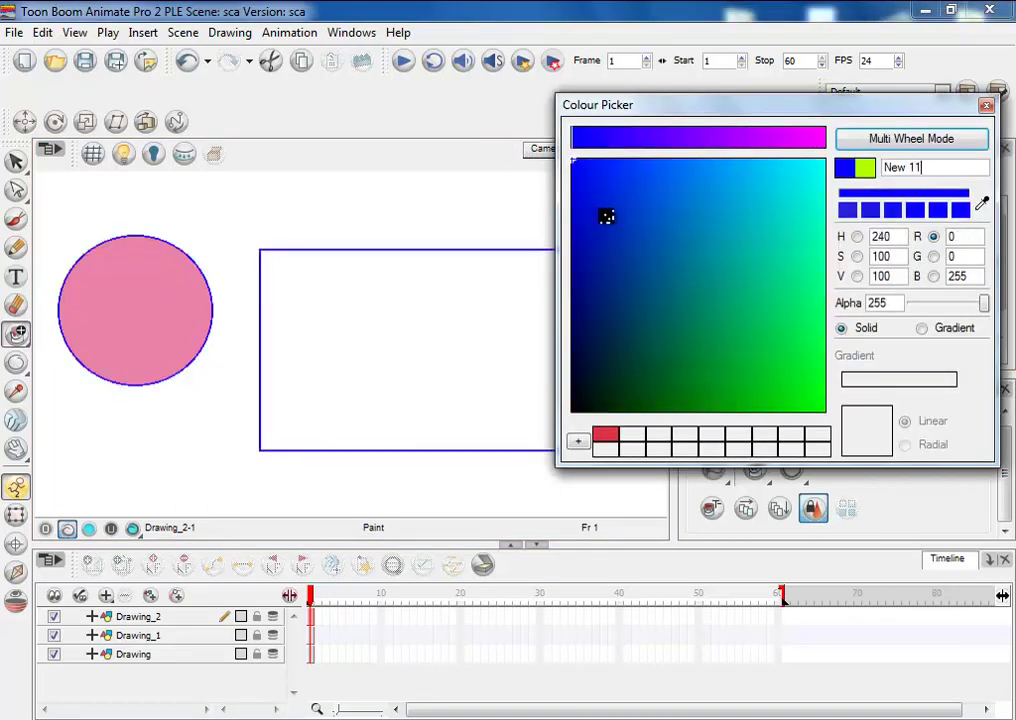
{"action": "left_click_drag", "start_coordinate": [605, 215], "coordinate": [552, 437]}
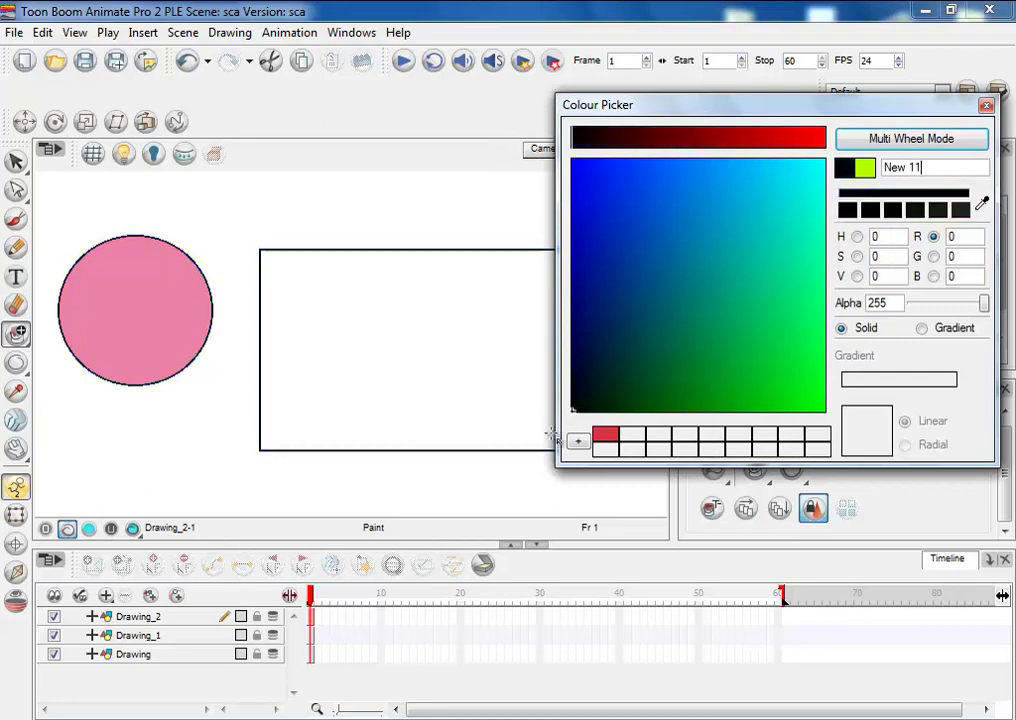
{"action": "left_click", "coordinate": [986, 105]}
- Try repainting the circle and the rectangle's outline with New 11 using a lasso, and undo the repainting
{"action": "mouse_move", "coordinate": [165, 193]}
{"action": "left_mouse_down"}
{"action": "mouse_move", "coordinate": [229, 340]}
{"action": "mouse_move", "coordinate": [396, 342]}
{"action": "left_mouse_up"}
{"action": "left_click_drag", "start_coordinate": [372, 246], "coordinate": [263, 224]}
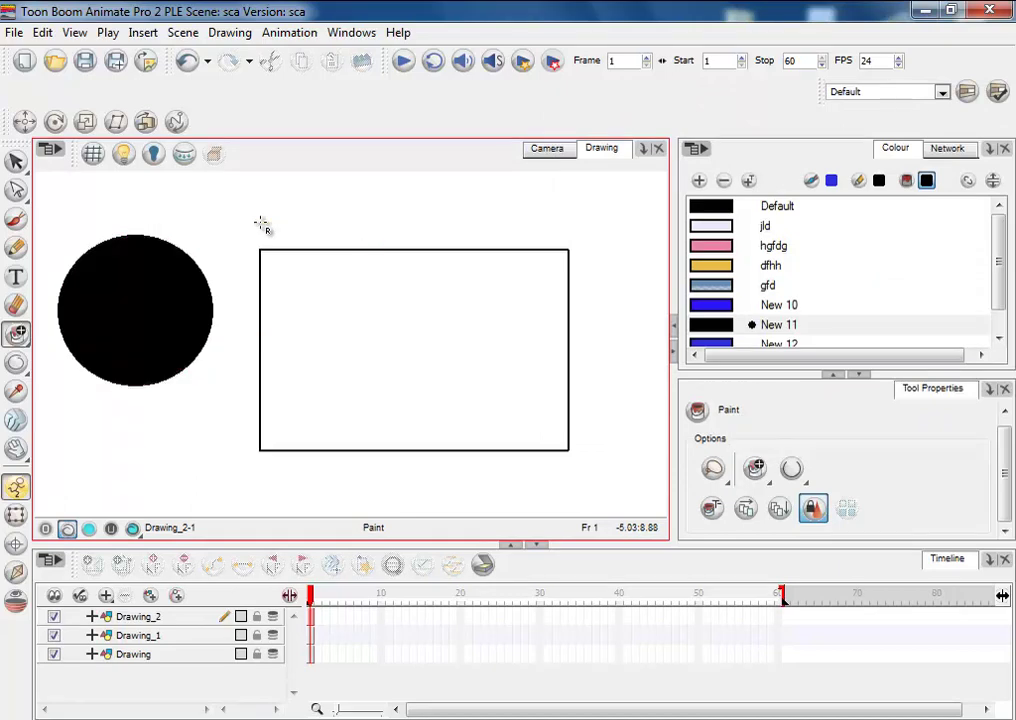
{"action": "key", "text": "ctrl+z"}
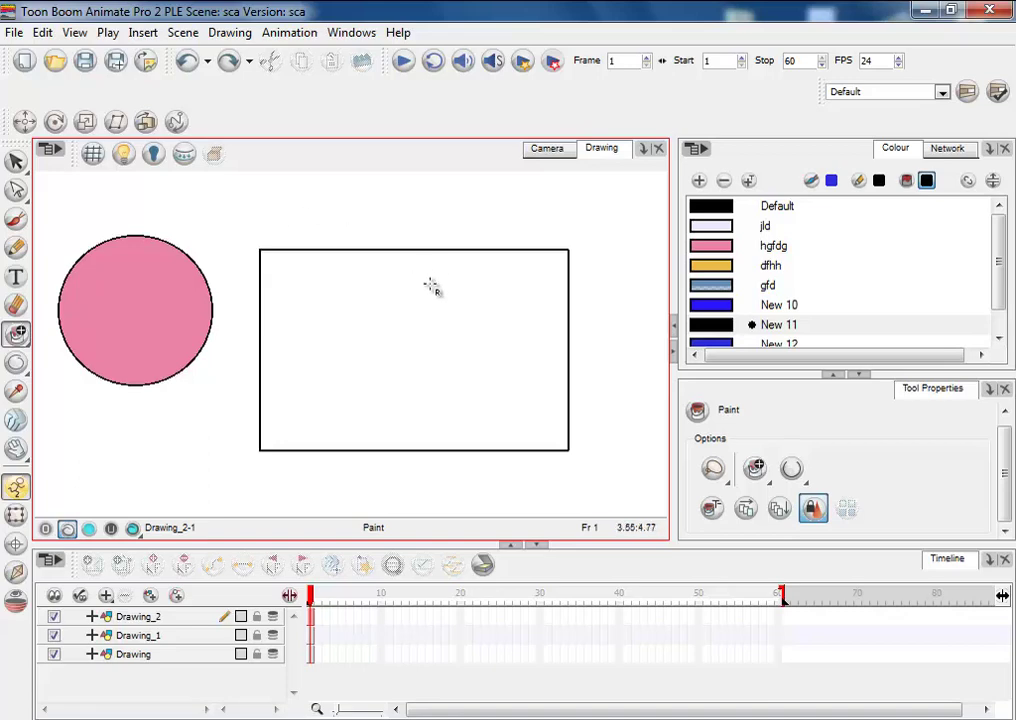
- Set the Paint tool to Paint, try New 11 on the rectangle alone and with a lasso across both shapes, and undo each fill
{"action": "mouse_move", "coordinate": [745, 462]}
{"action": "left_mouse_down"}
{"action": "mouse_move", "coordinate": [798, 522]}
{"action": "mouse_move", "coordinate": [815, 560]}
{"action": "mouse_move", "coordinate": [785, 445]}
{"action": "left_mouse_up"}
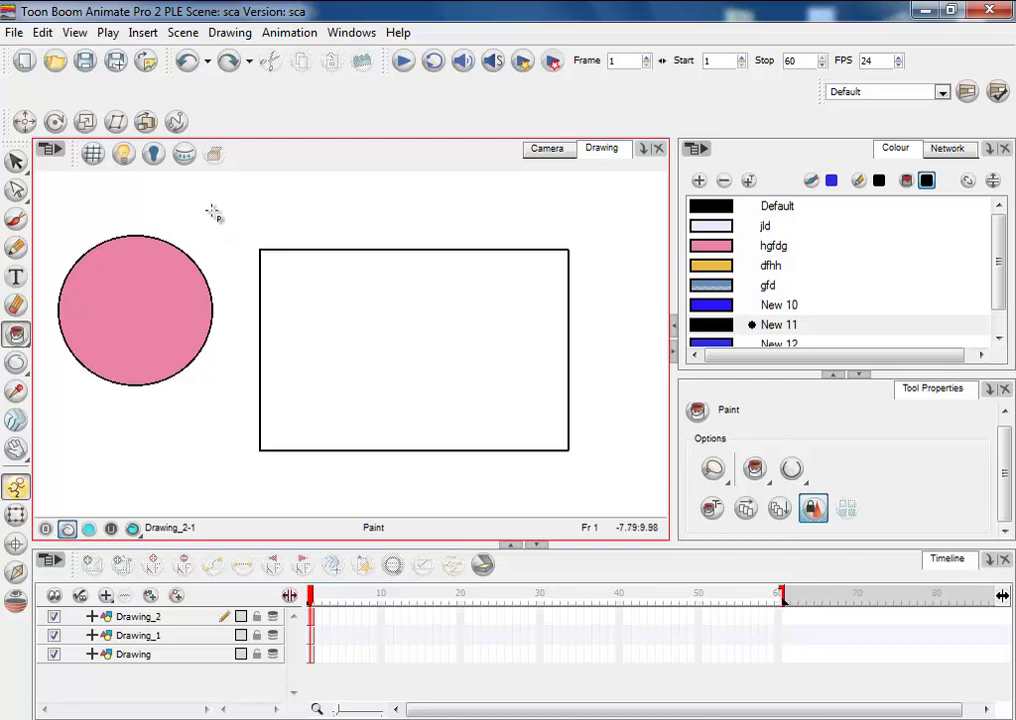
{"action": "left_click", "coordinate": [492, 350]}
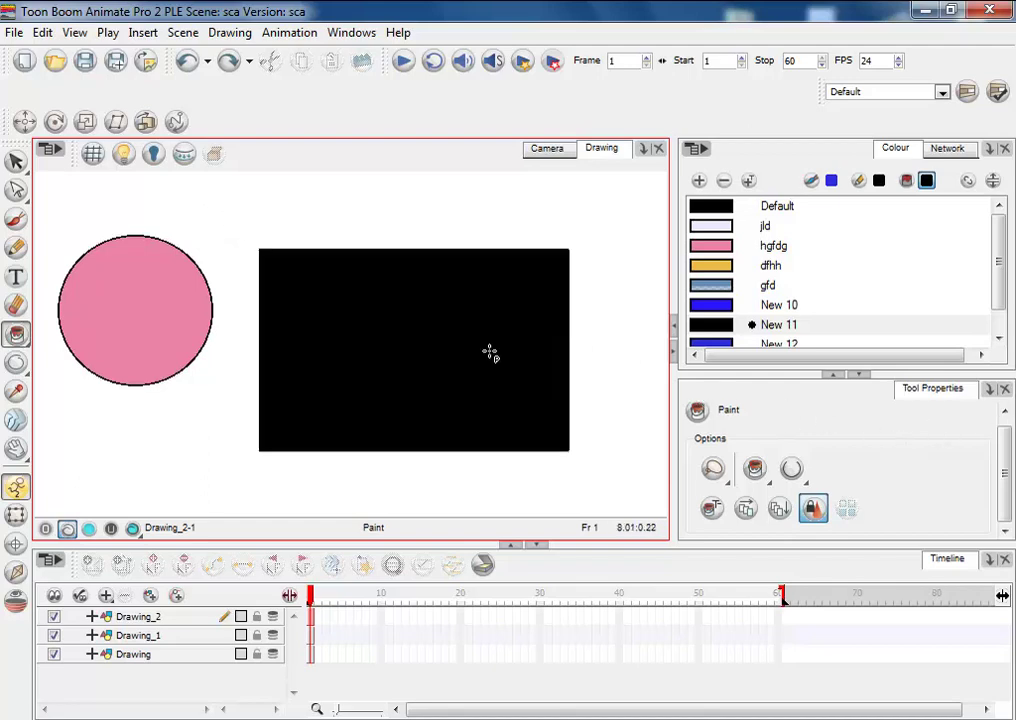
{"action": "key", "text": "ctrl+z"}
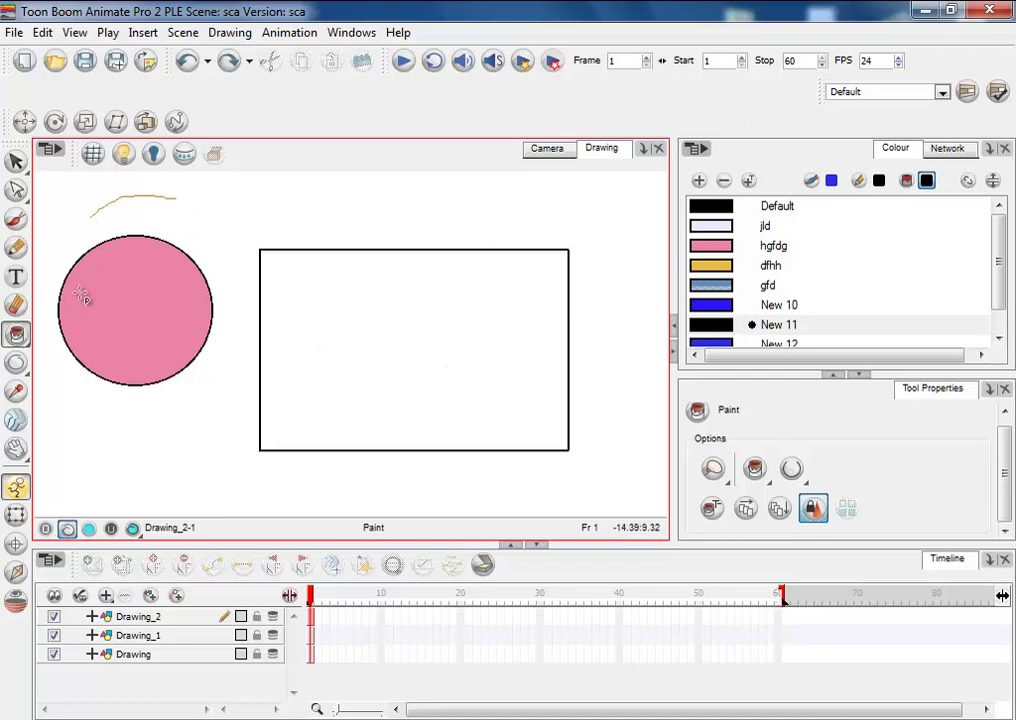
{"action": "mouse_move", "coordinate": [80, 295]}
{"action": "left_mouse_down"}
{"action": "mouse_move", "coordinate": [134, 364]}
{"action": "mouse_move", "coordinate": [427, 331]}
{"action": "mouse_move", "coordinate": [271, 141]}
{"action": "mouse_move", "coordinate": [268, 195]}
{"action": "left_mouse_up"}
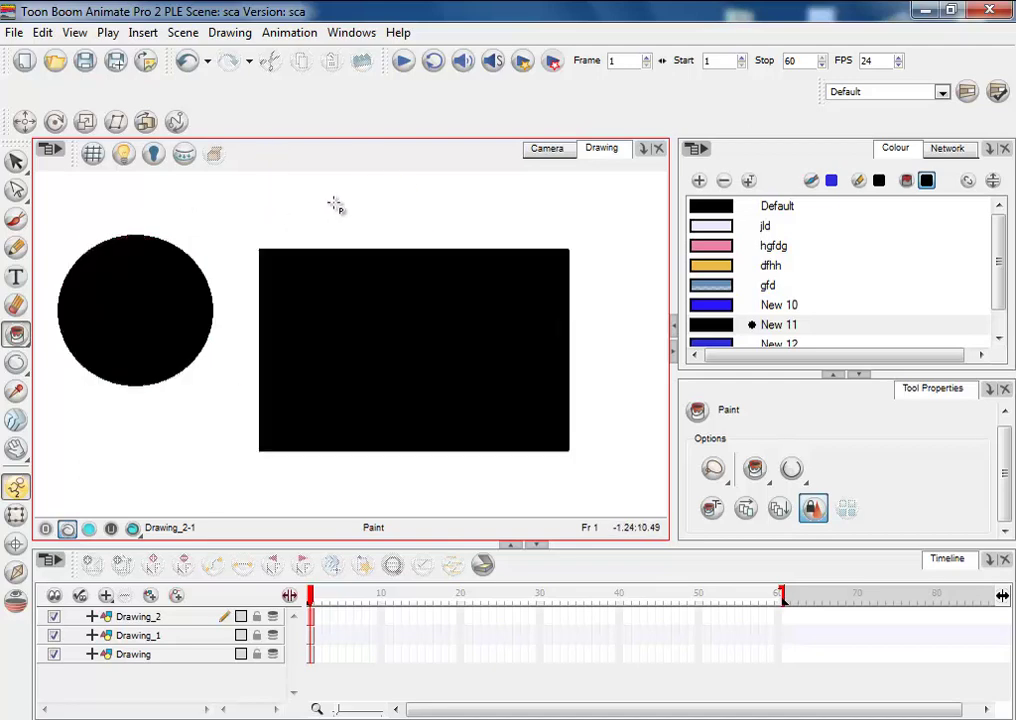
{"action": "key", "text": "ctrl+z"}
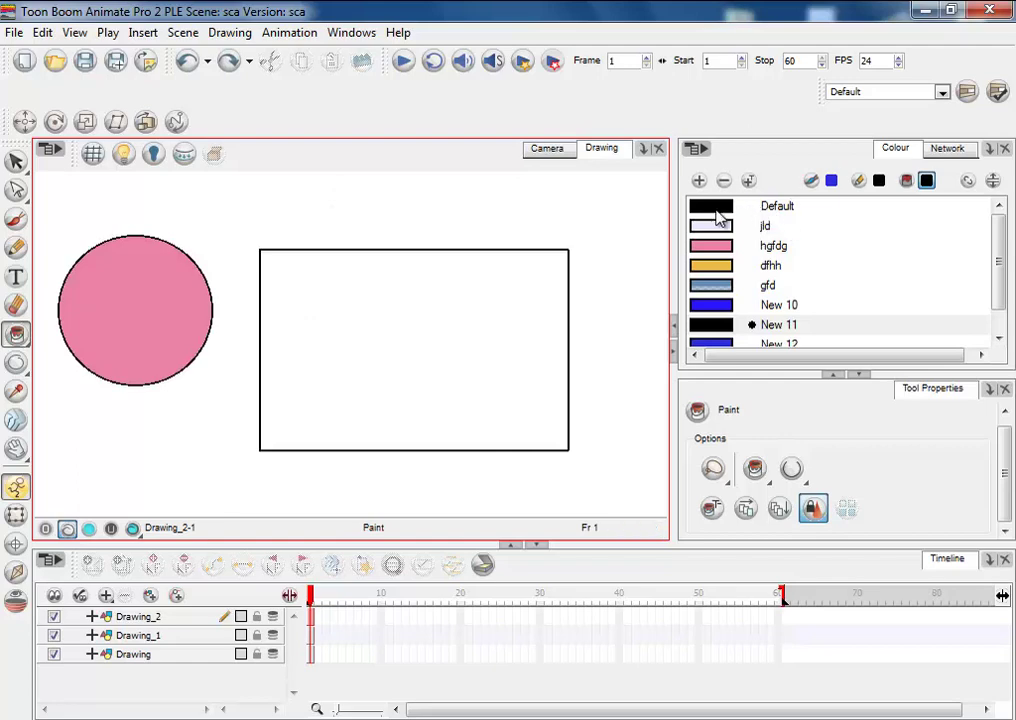
- Protect the New 11 colour in the palette
{"action": "left_click", "coordinate": [716, 211]}
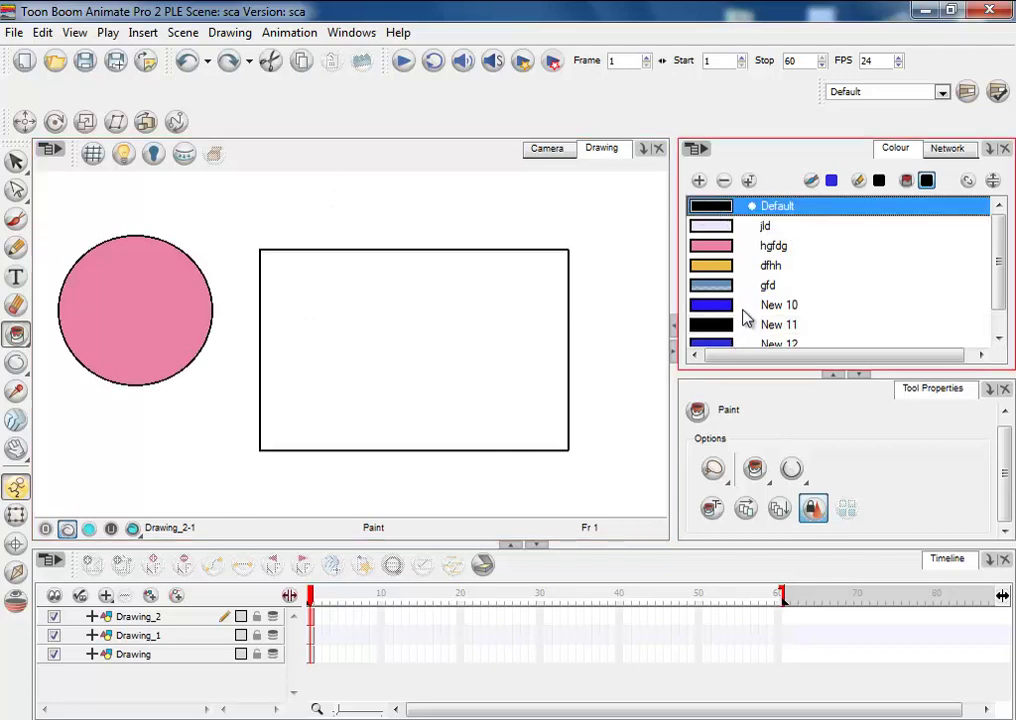
{"action": "left_click", "coordinate": [745, 321]}
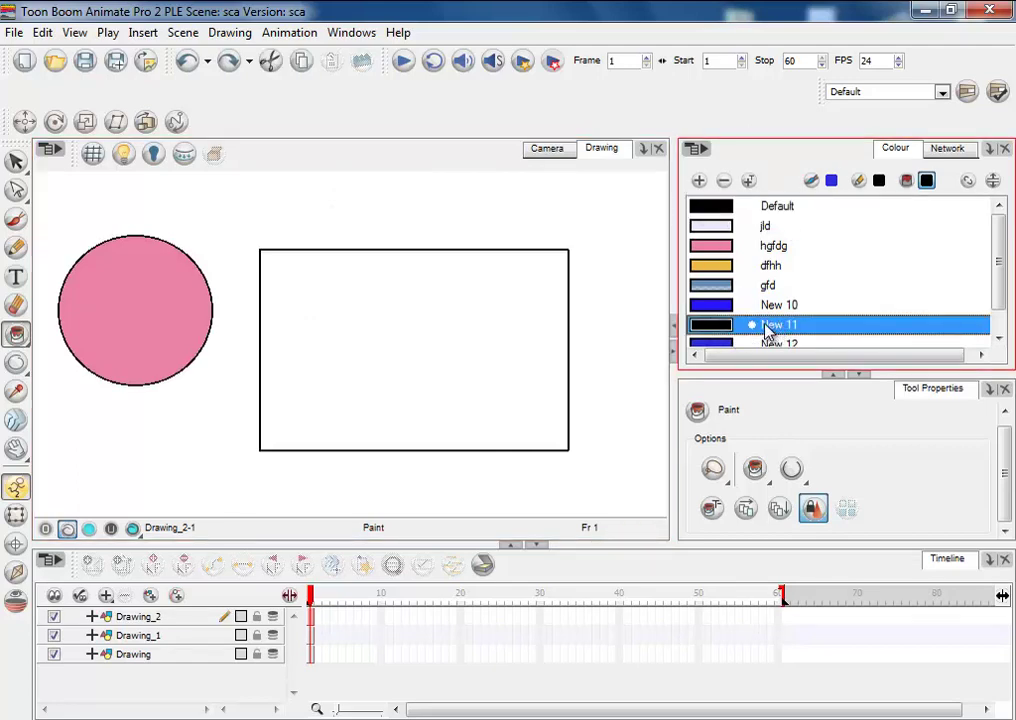
{"action": "right_click", "coordinate": [707, 327]}
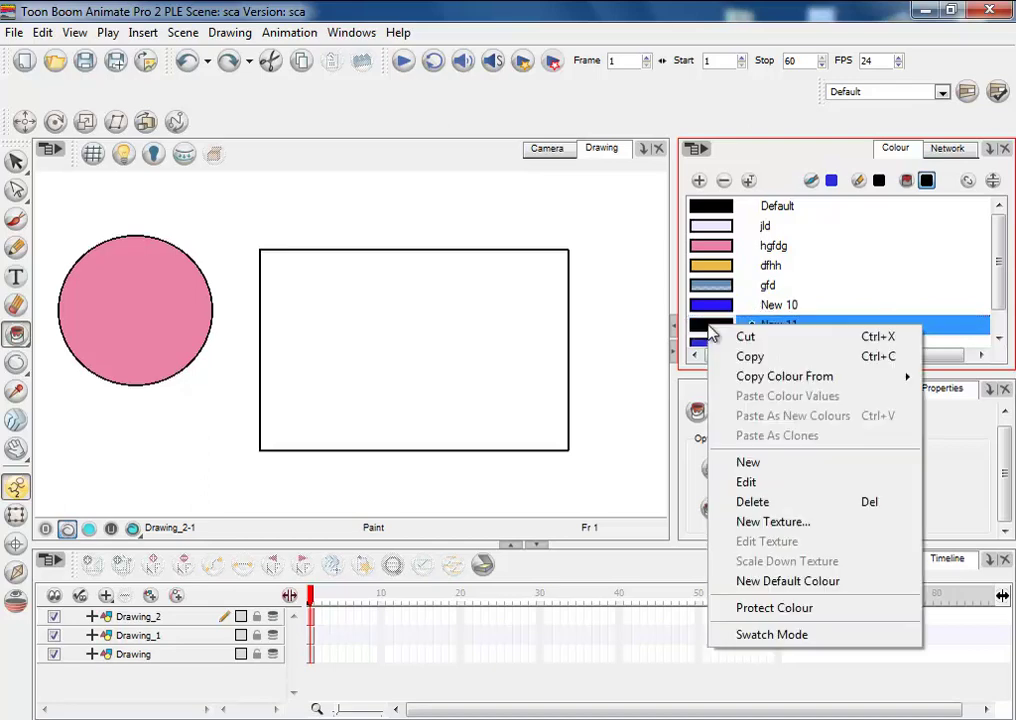
{"action": "left_click", "coordinate": [786, 610]}
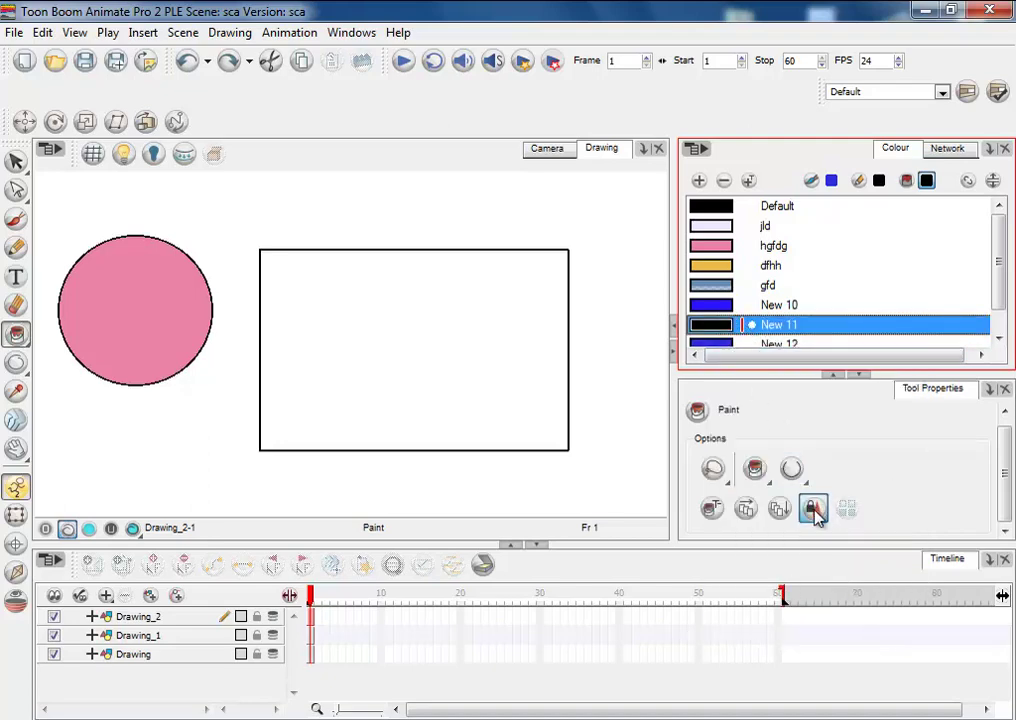
- Choose New 10, try painting both shapes with a lasso while Respect Protected Color is on, and undo the painting
{"action": "left_click", "coordinate": [720, 305]}
{"action": "mouse_move", "coordinate": [233, 187]}
{"action": "left_mouse_down"}
{"action": "mouse_move", "coordinate": [328, 263]}
{"action": "mouse_move", "coordinate": [338, 206]}
{"action": "left_mouse_up"}
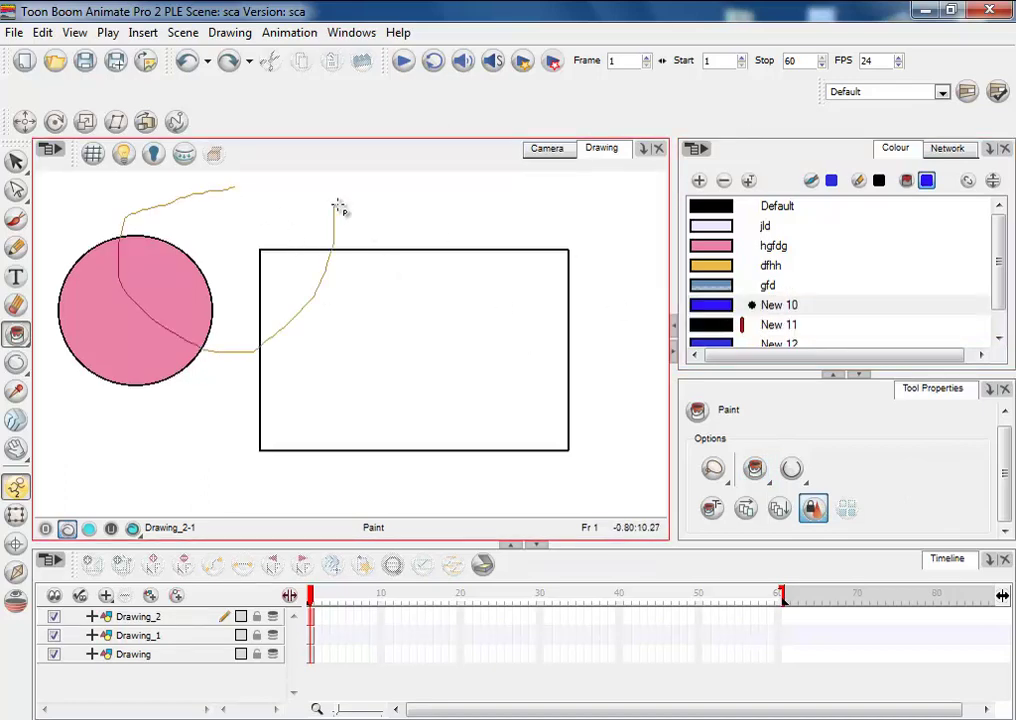
{"action": "mouse_move", "coordinate": [338, 206]}
{"action": "left_mouse_down"}
{"action": "mouse_move", "coordinate": [629, 356]}
{"action": "mouse_move", "coordinate": [677, 420]}
{"action": "mouse_move", "coordinate": [754, 469]}
{"action": "mouse_move", "coordinate": [469, 261]}
{"action": "mouse_move", "coordinate": [431, 204]}
{"action": "left_mouse_up"}
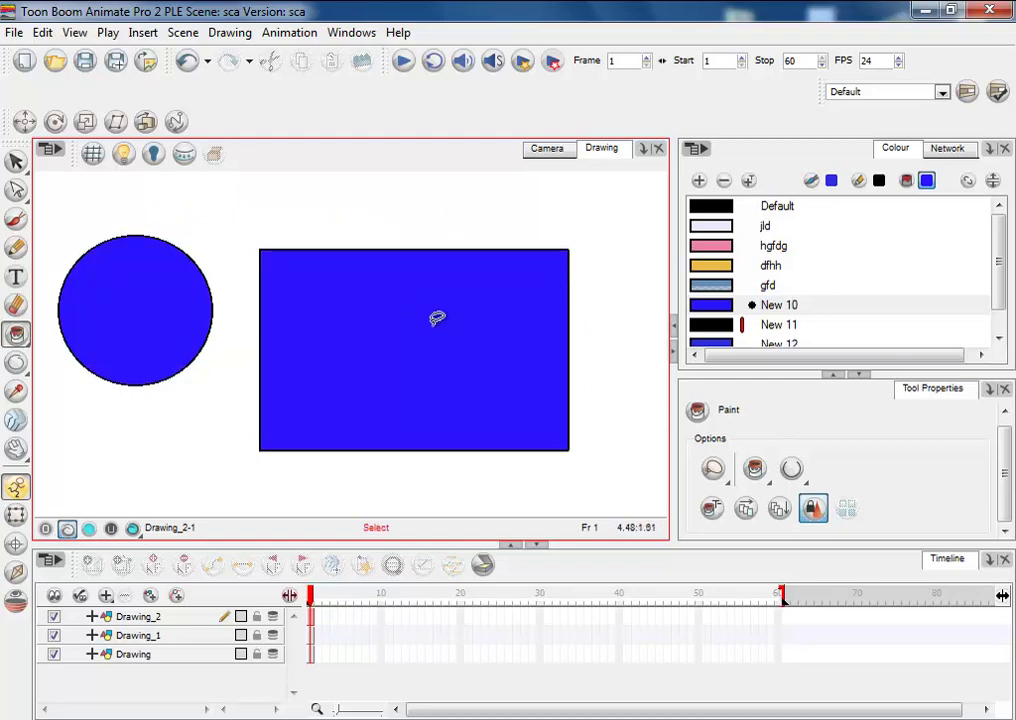
{"action": "key", "text": "ctrl+z"}
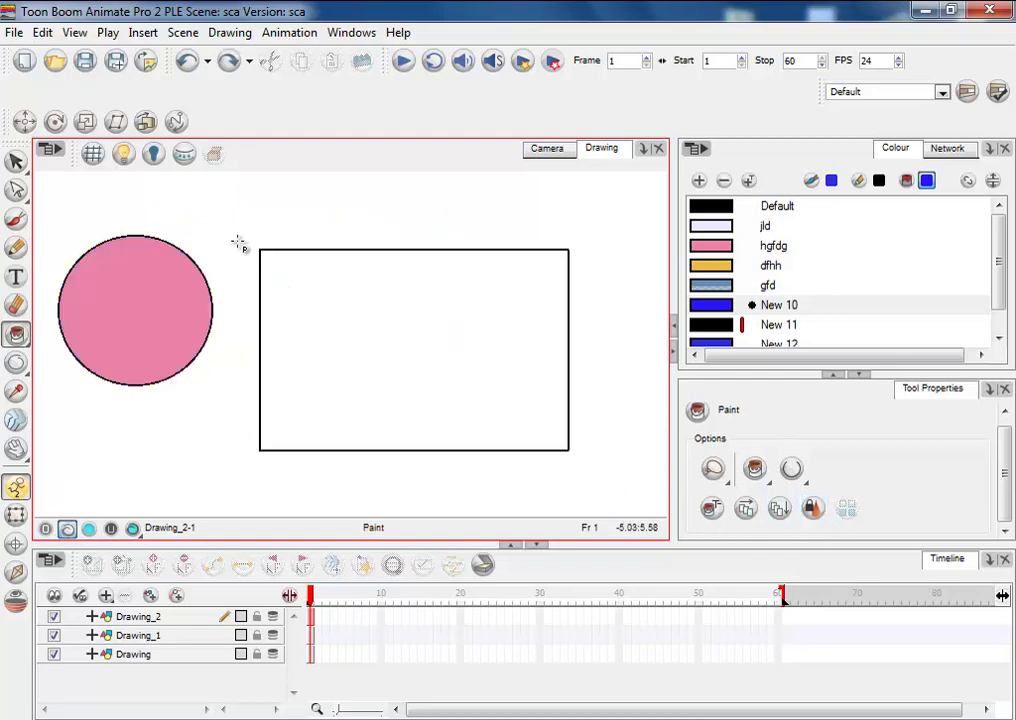
- Paint both shapes and their outlines in New 10 with Respect Protected Color off, and turn that option back on
{"action": "left_click_drag", "start_coordinate": [215, 202], "coordinate": [336, 225]}
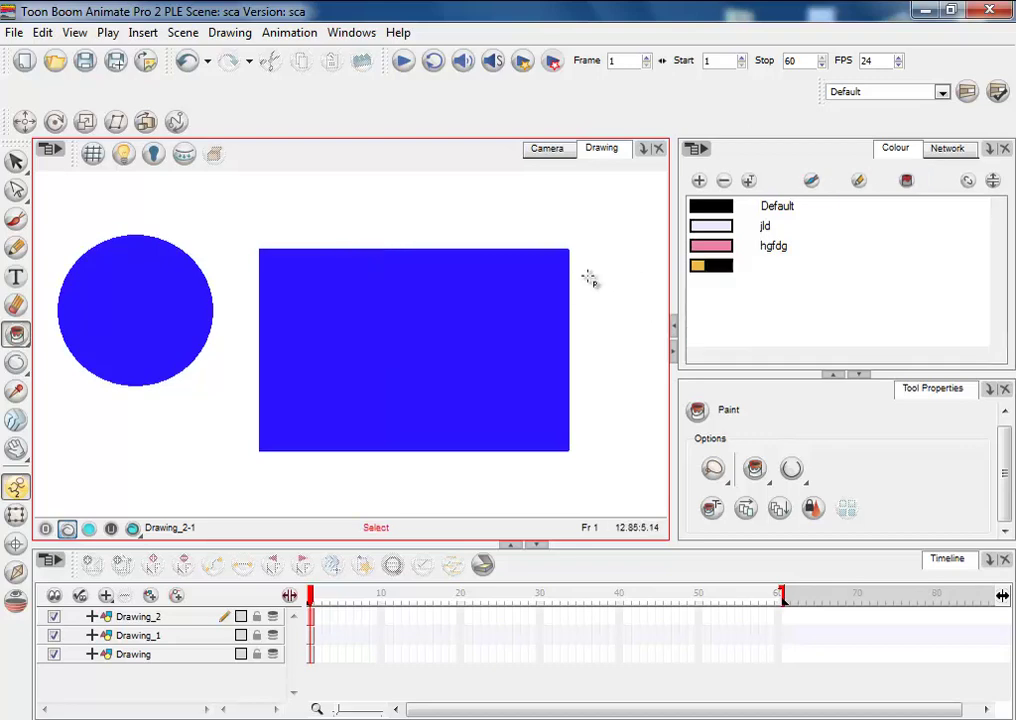
{"action": "left_click", "coordinate": [815, 512]}
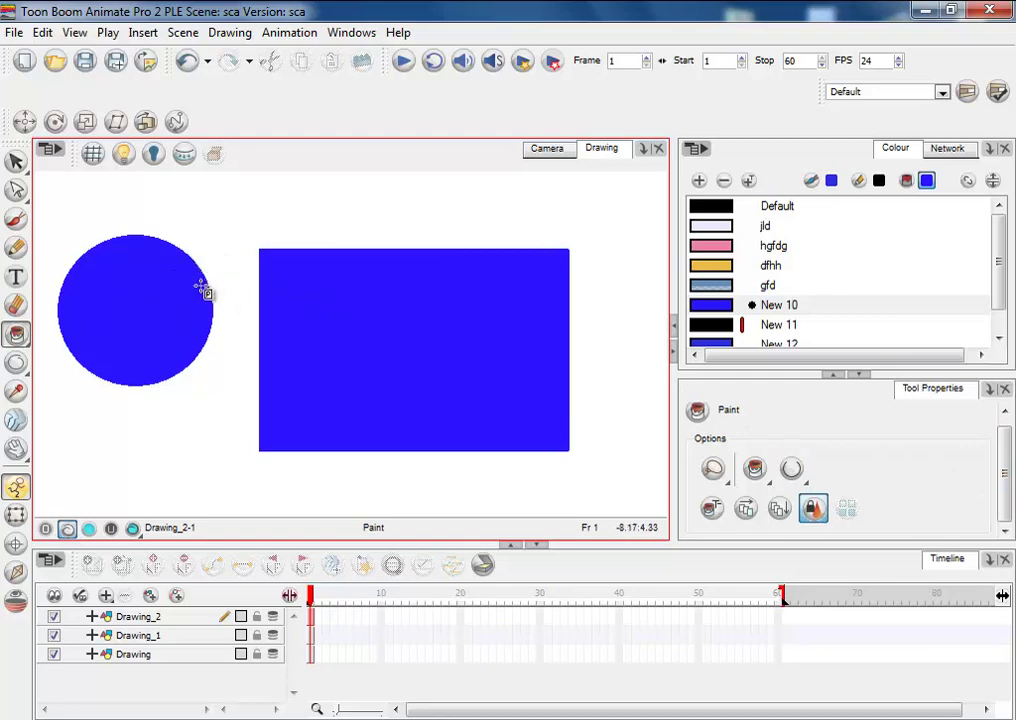
- Select all the artwork in the drawing and delete it
{"action": "key", "text": "alt+s"}
{"action": "key", "text": "ctrl+a"}
{"action": "key", "text": "Delete"}
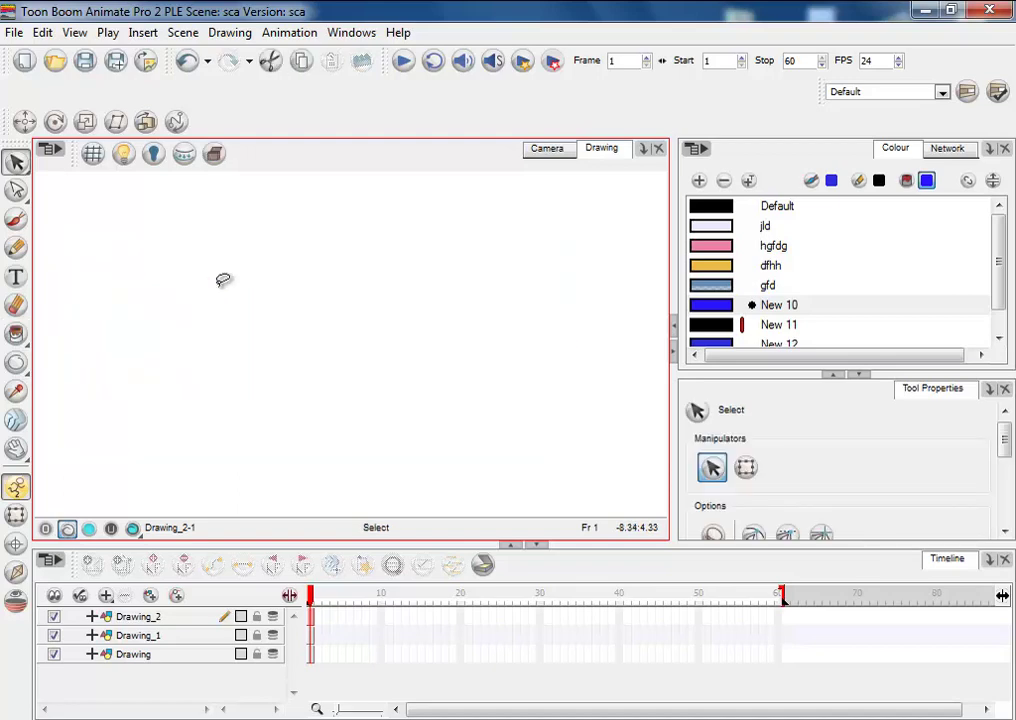
- Set the Ellipse tool's pencil size to 35.8 and draw a large circle with a New 11 outline in the middle of the drawing
{"action": "left_click_drag", "start_coordinate": [16, 362], "coordinate": [91, 420]}
{"action": "left_click", "coordinate": [1005, 502]}
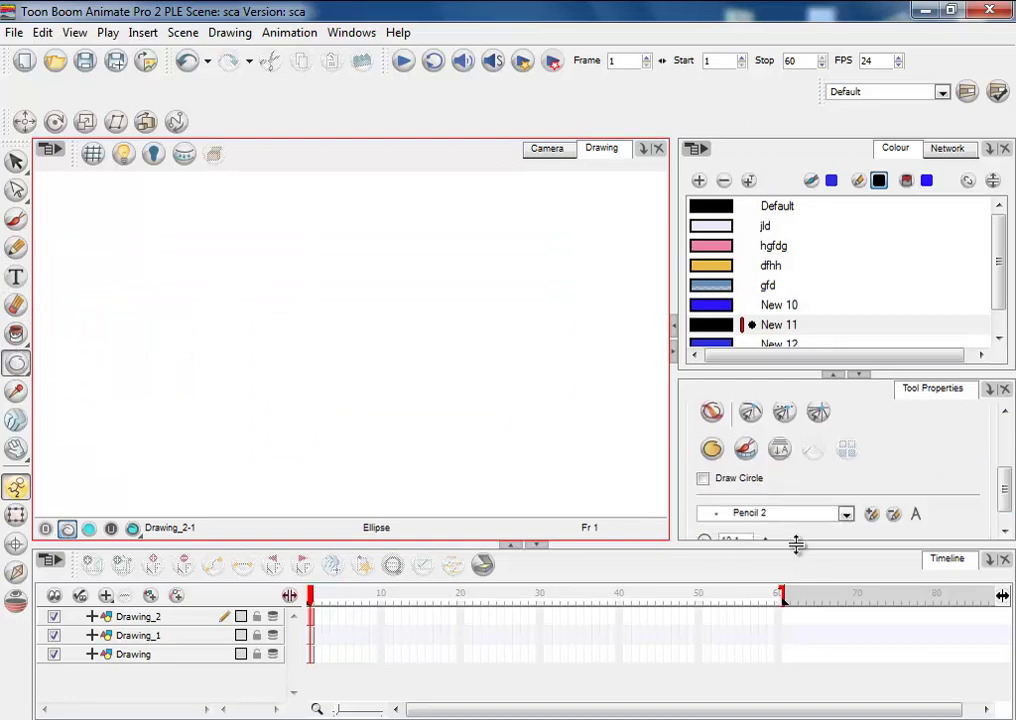
{"action": "left_click", "coordinate": [1003, 532]}
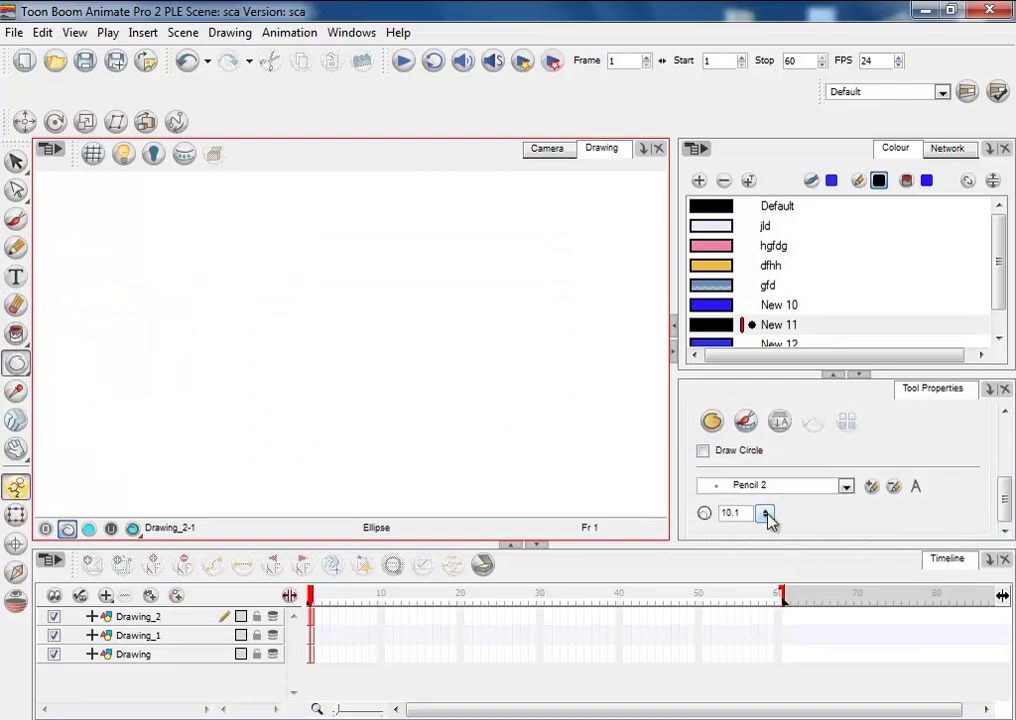
{"action": "left_click_drag", "start_coordinate": [765, 512], "coordinate": [766, 487]}
{"action": "mouse_move", "coordinate": [247, 232]}
{"action": "left_mouse_down"}
{"action": "mouse_move", "coordinate": [463, 460]}
{"action": "mouse_move", "coordinate": [487, 462]}
{"action": "left_mouse_up"}
- Fill the circle's interior with New 10
{"action": "left_click", "coordinate": [712, 265]}
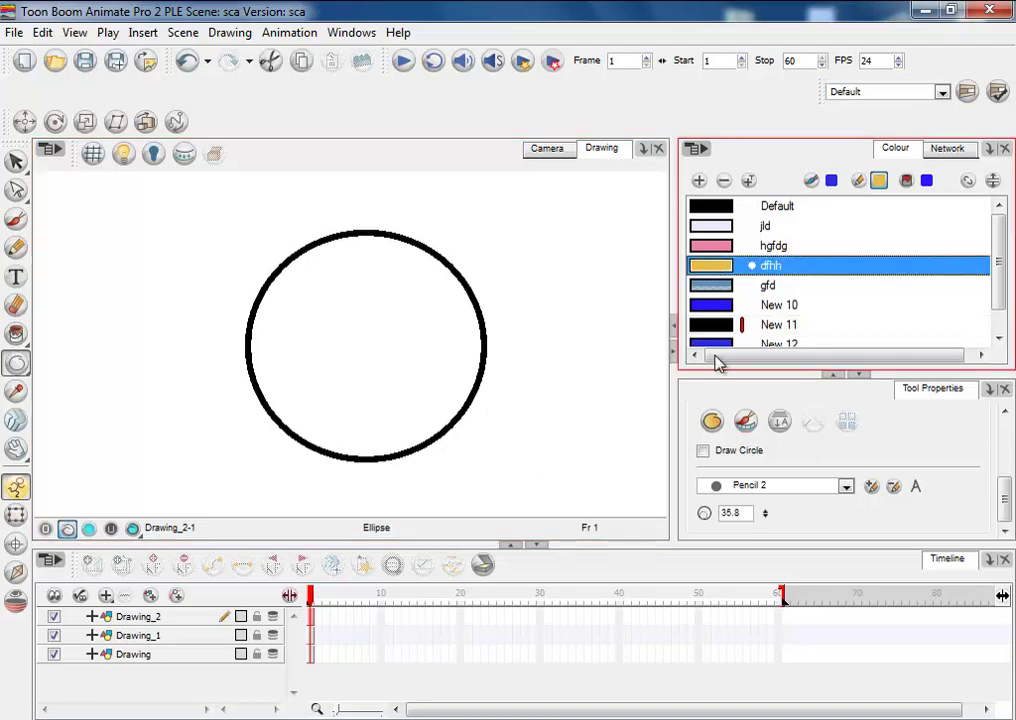
{"action": "key", "text": "Down"}
{"action": "key", "text": "Down"}
{"action": "key", "text": "alt+i"}
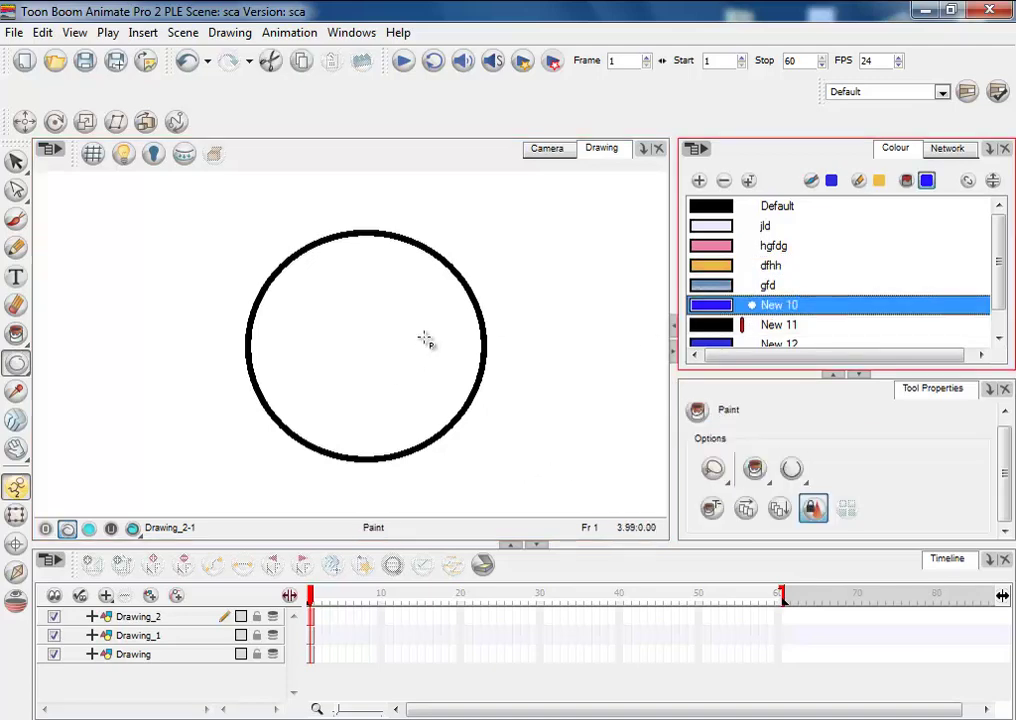
{"action": "left_click", "coordinate": [420, 337]}
- Repaint the circle's interior with dfhh and try painting the whole circle with a lasso while Respect Protected Color is on
{"action": "left_click", "coordinate": [712, 265]}
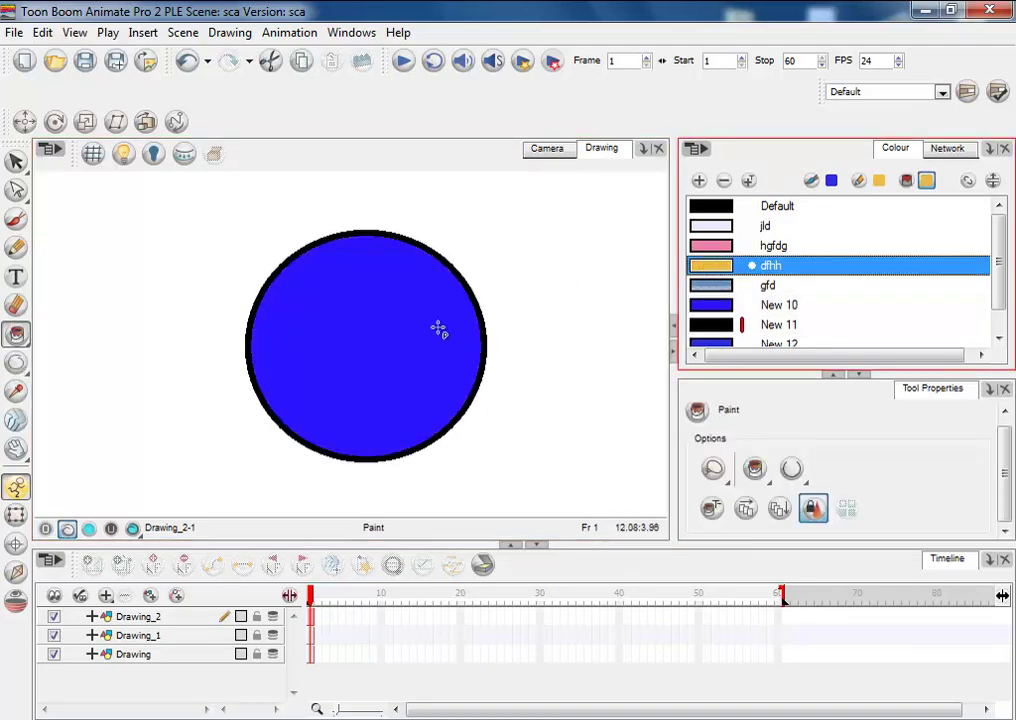
{"action": "left_click", "coordinate": [400, 332]}
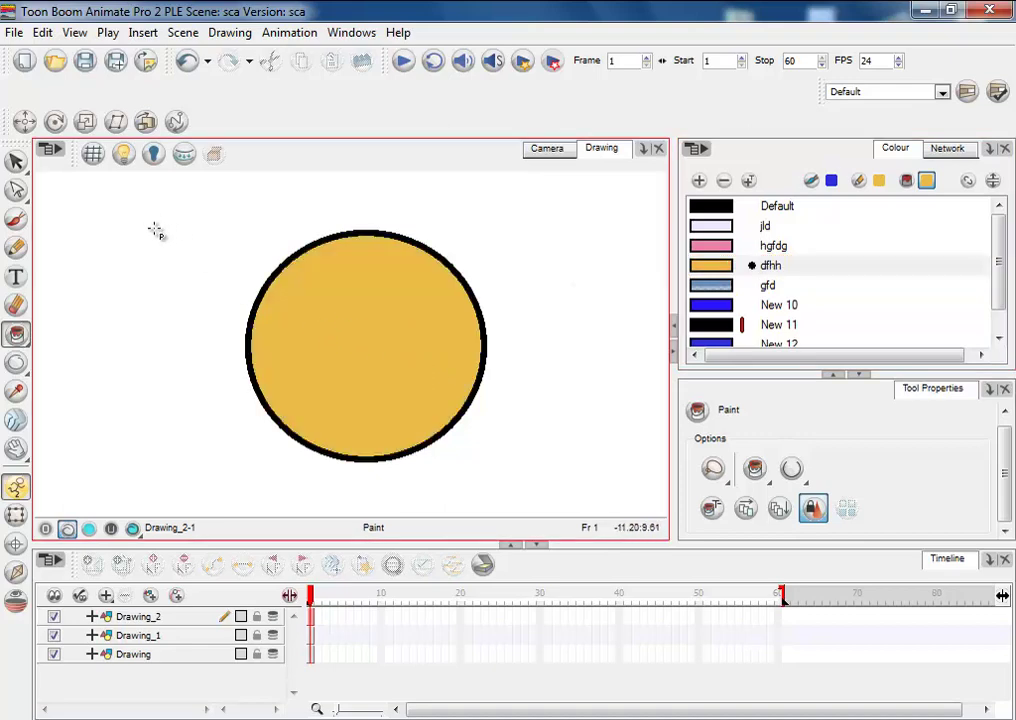
{"action": "mouse_move", "coordinate": [152, 226]}
{"action": "left_mouse_down"}
{"action": "mouse_move", "coordinate": [544, 447]}
{"action": "mouse_move", "coordinate": [547, 437]}
{"action": "left_mouse_up"}
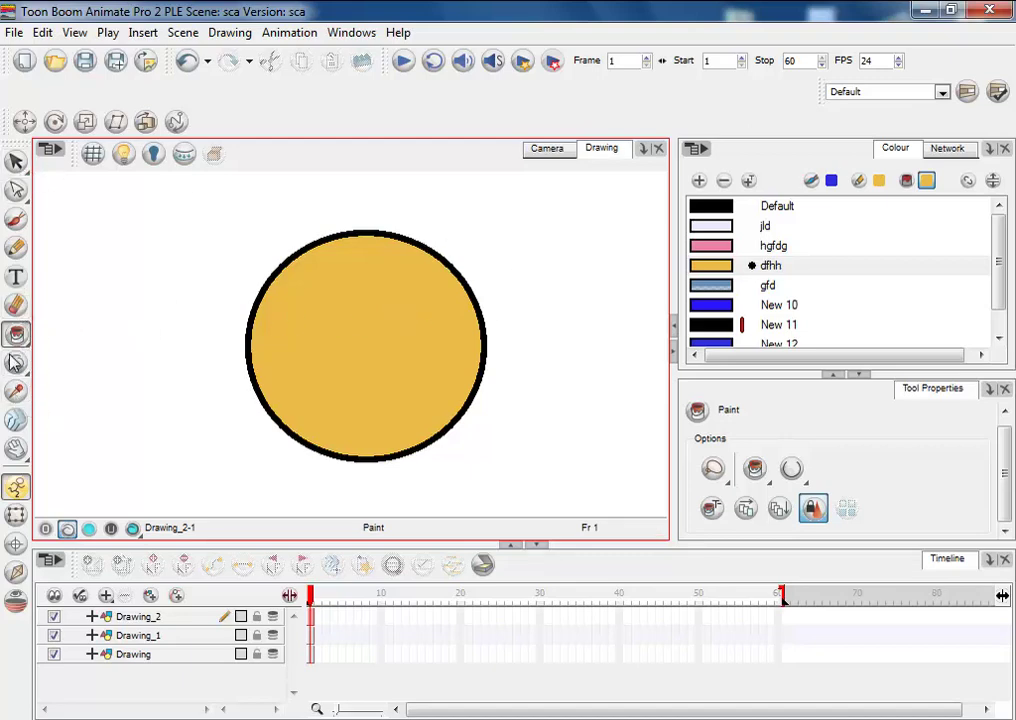
- Turn on Respect Protected Colour for the Brush, and add a colour based on dfhh with its red value set to 195
{"action": "left_click", "coordinate": [15, 222]}
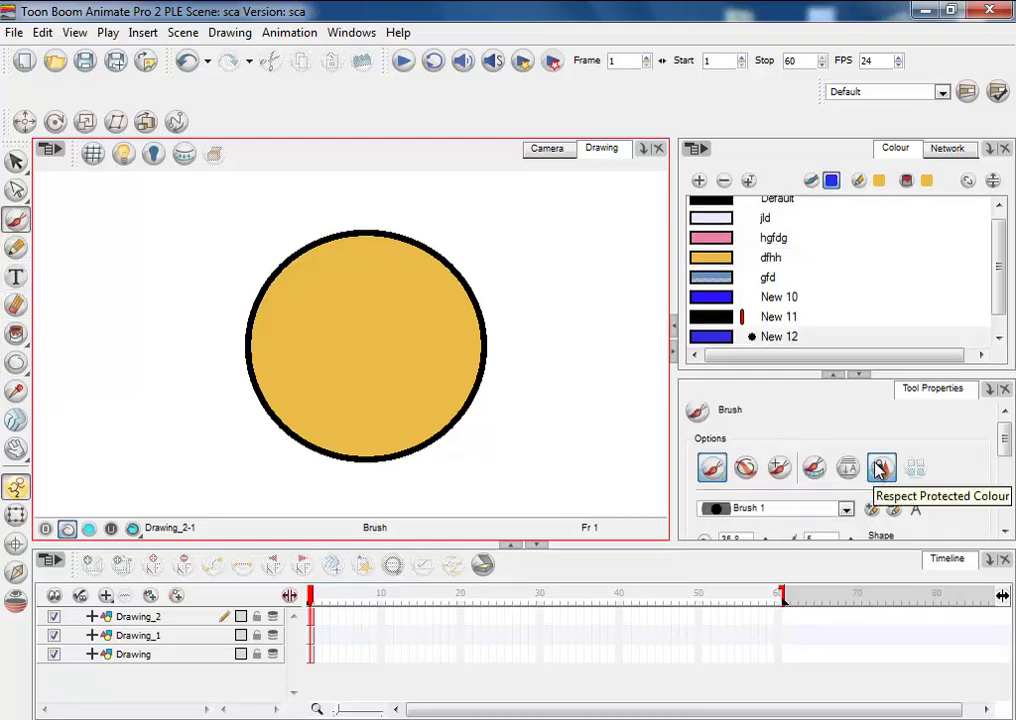
{"action": "left_click", "coordinate": [880, 468]}
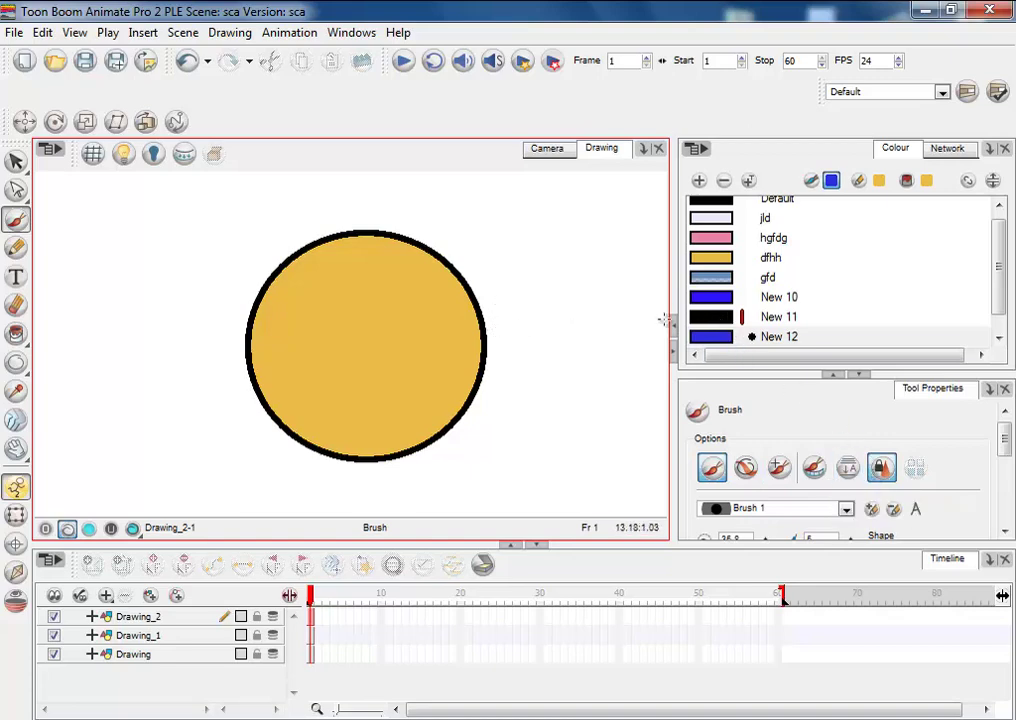
{"action": "left_click", "coordinate": [711, 238]}
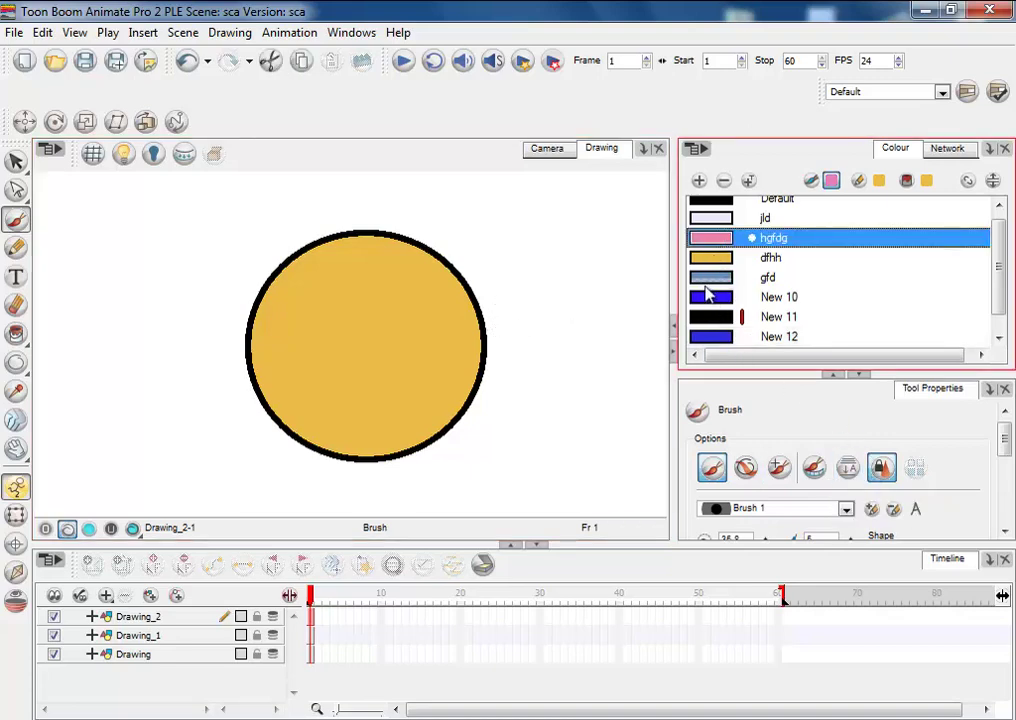
{"action": "left_click", "coordinate": [714, 259]}
{"action": "left_click", "coordinate": [699, 180]}
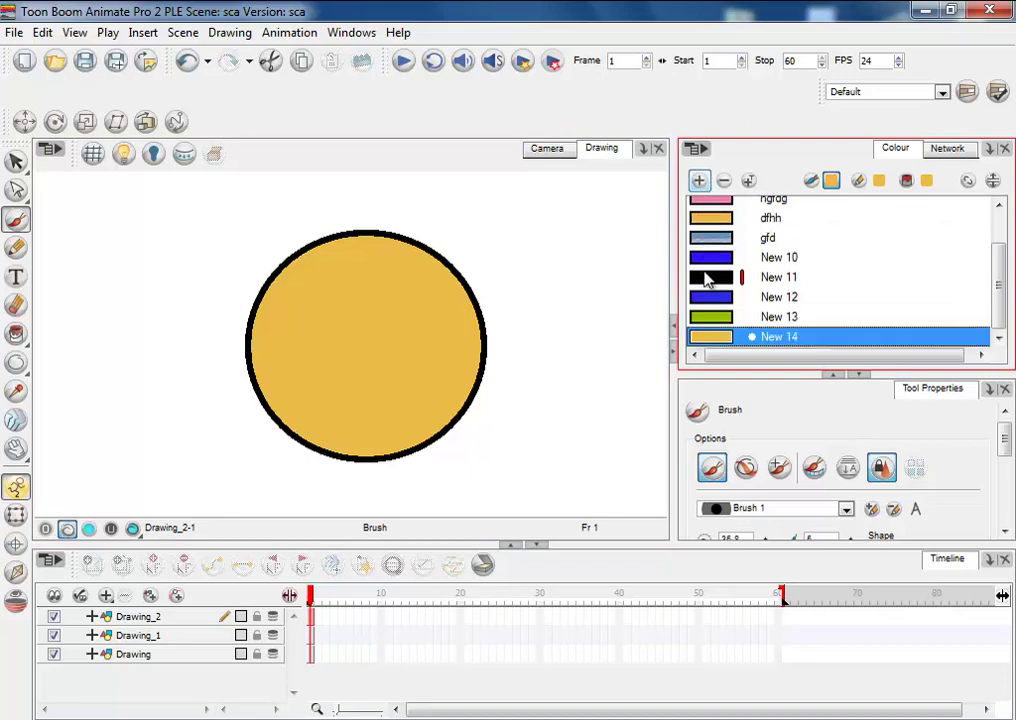
{"action": "double_click", "coordinate": [709, 343]}
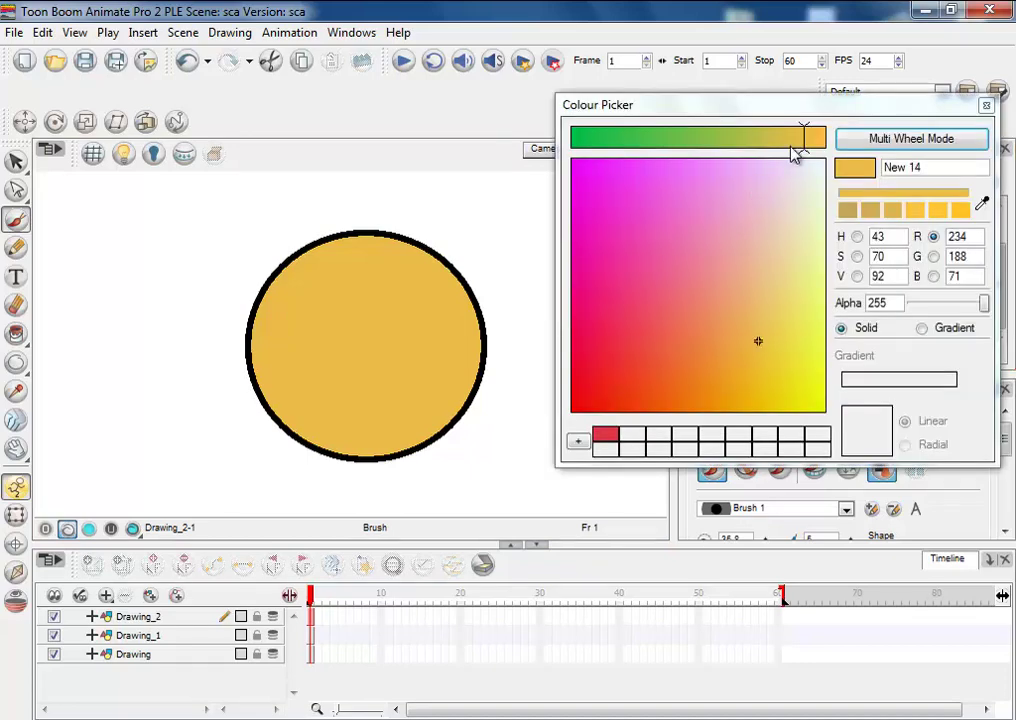
{"action": "mouse_move", "coordinate": [796, 146]}
{"action": "left_mouse_down"}
{"action": "mouse_move", "coordinate": [733, 146]}
{"action": "mouse_move", "coordinate": [768, 146]}
{"action": "left_mouse_up"}
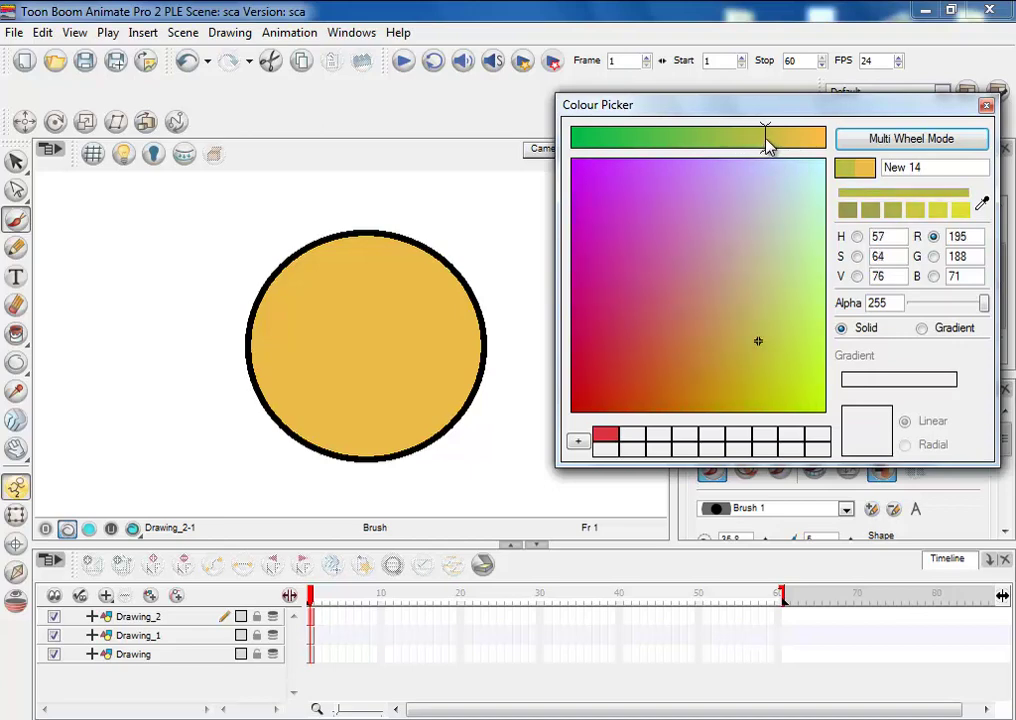
{"action": "left_click", "coordinate": [986, 105]}
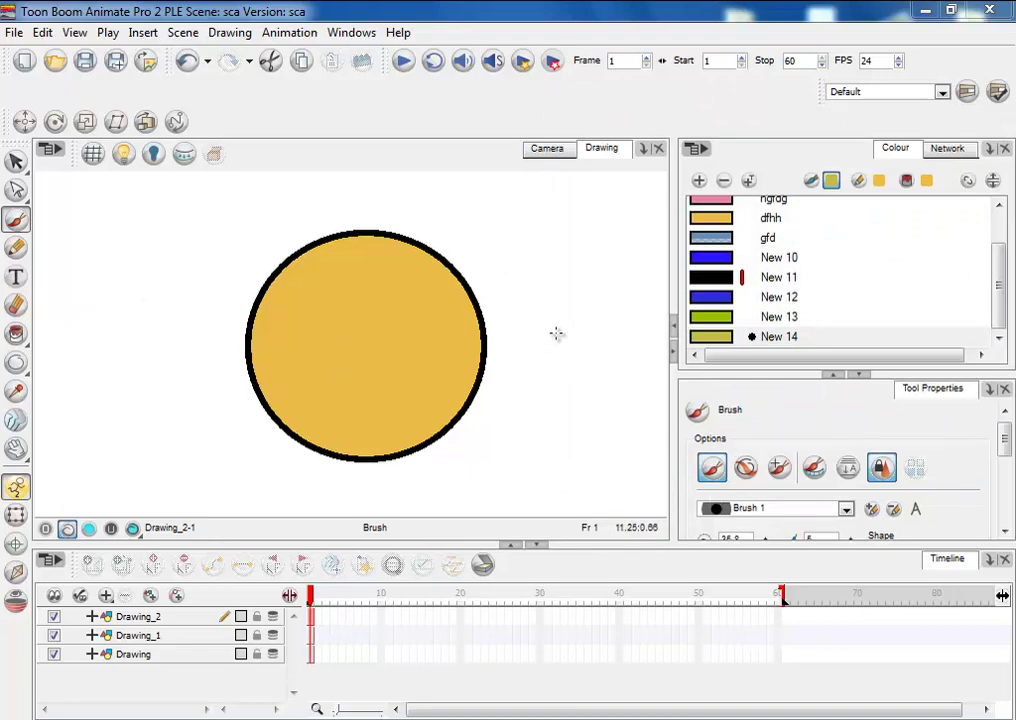
- Set the maximum brush size to 57.8, try a New 14 stroke across the circle's upper right edge, and undo it
{"action": "left_click", "coordinate": [1005, 508]}
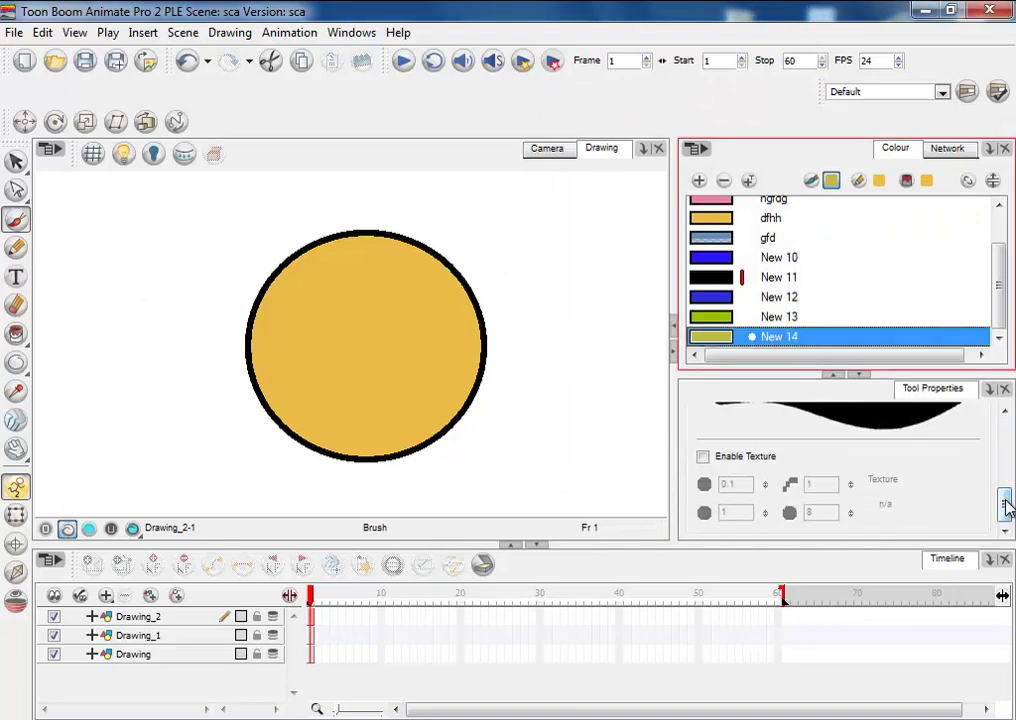
{"action": "scroll", "coordinate": [1005, 508], "scroll_direction": "up", "scroll_amount": 3}
{"action": "mouse_move", "coordinate": [765, 454]}
{"action": "left_mouse_down"}
{"action": "mouse_move", "coordinate": [769, 588]}
{"action": "mouse_move", "coordinate": [769, 572]}
{"action": "left_mouse_up"}
{"action": "left_click_drag", "start_coordinate": [455, 225], "coordinate": [448, 324]}
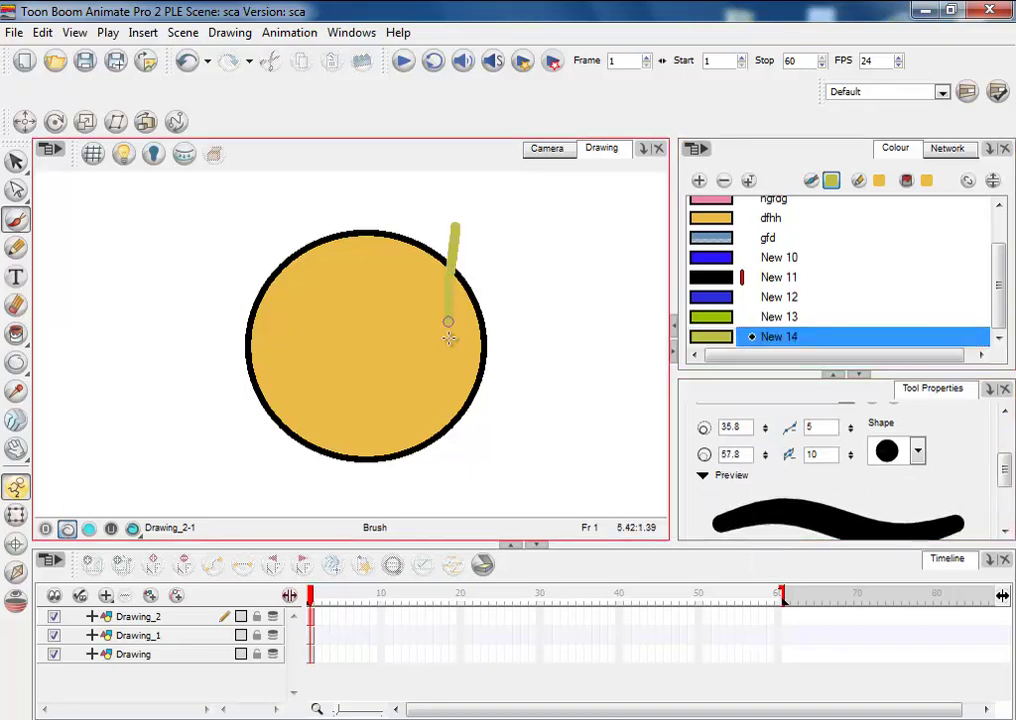
{"action": "key", "text": "ctrl+z"}
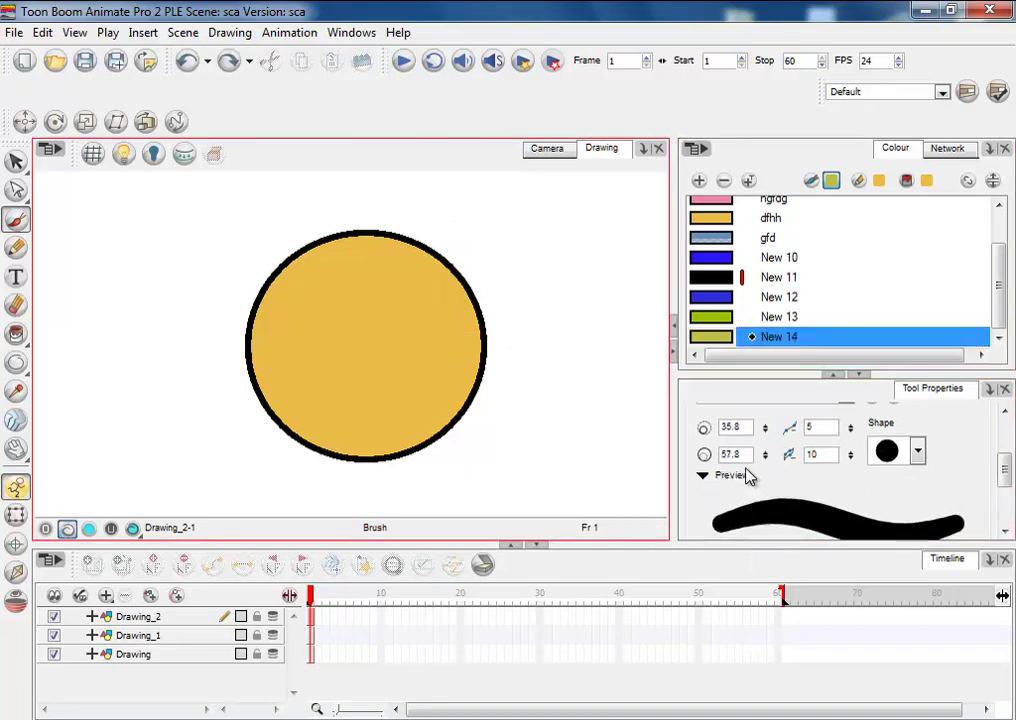
- Set the maximum brush size to 80.7, try New 14 brush strokes over the circle's right edge, and undo them
{"action": "left_click_drag", "start_coordinate": [765, 454], "coordinate": [771, 426]}
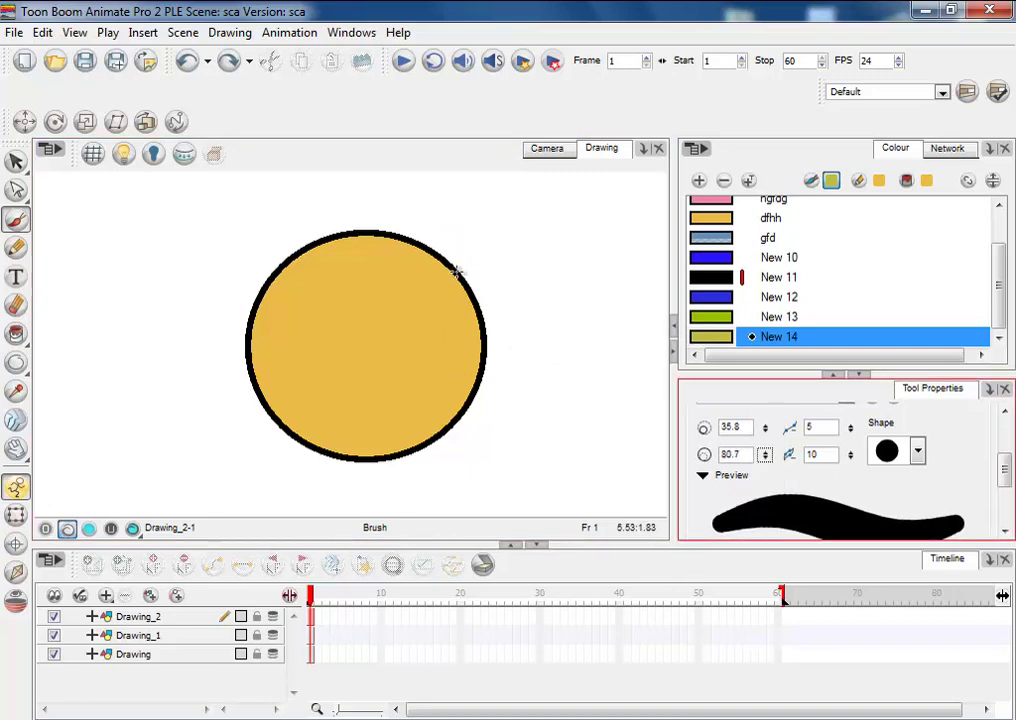
{"action": "mouse_move", "coordinate": [455, 272]}
{"action": "left_mouse_down"}
{"action": "mouse_move", "coordinate": [449, 374]}
{"action": "mouse_move", "coordinate": [470, 330]}
{"action": "left_mouse_up"}
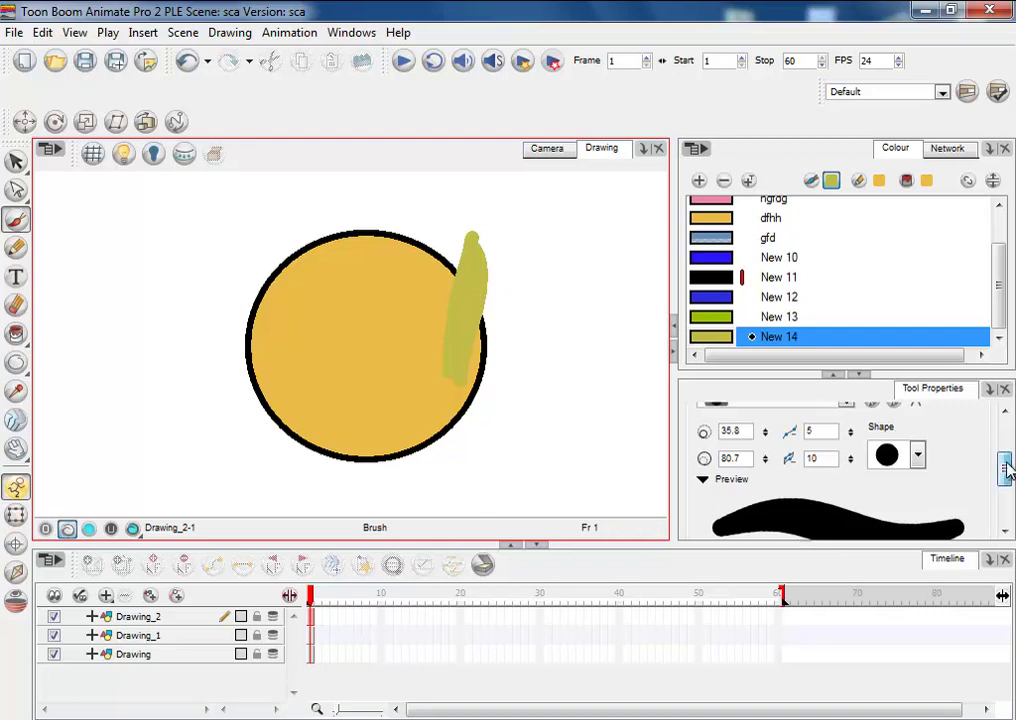
{"action": "left_click_drag", "start_coordinate": [1007, 465], "coordinate": [1008, 440]}
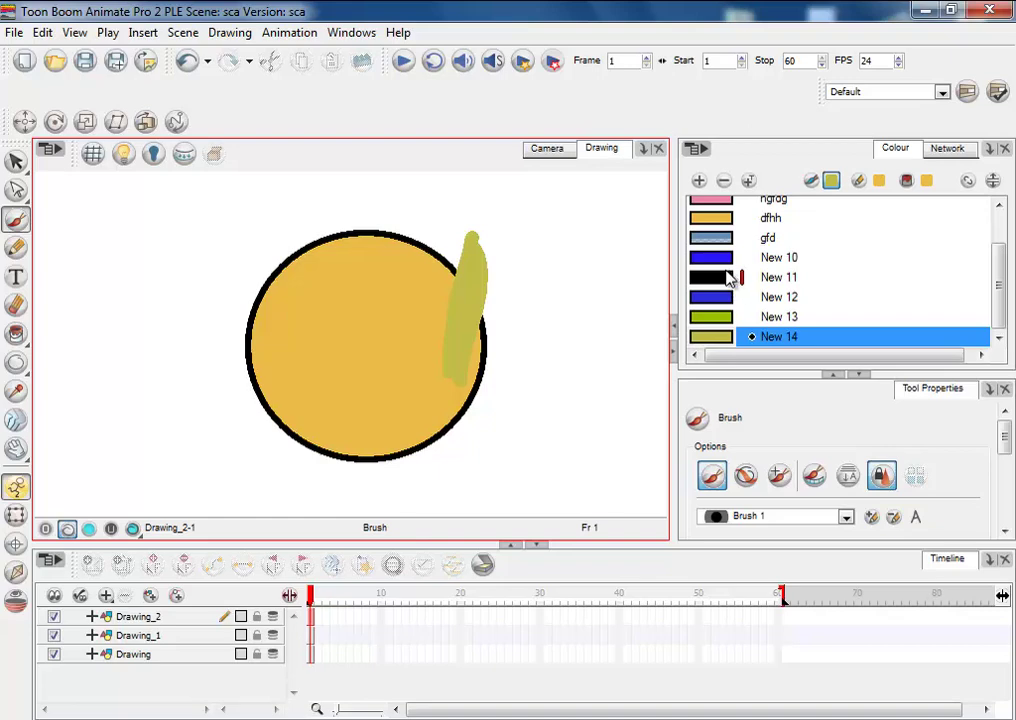
{"action": "key", "text": "ctrl+z"}
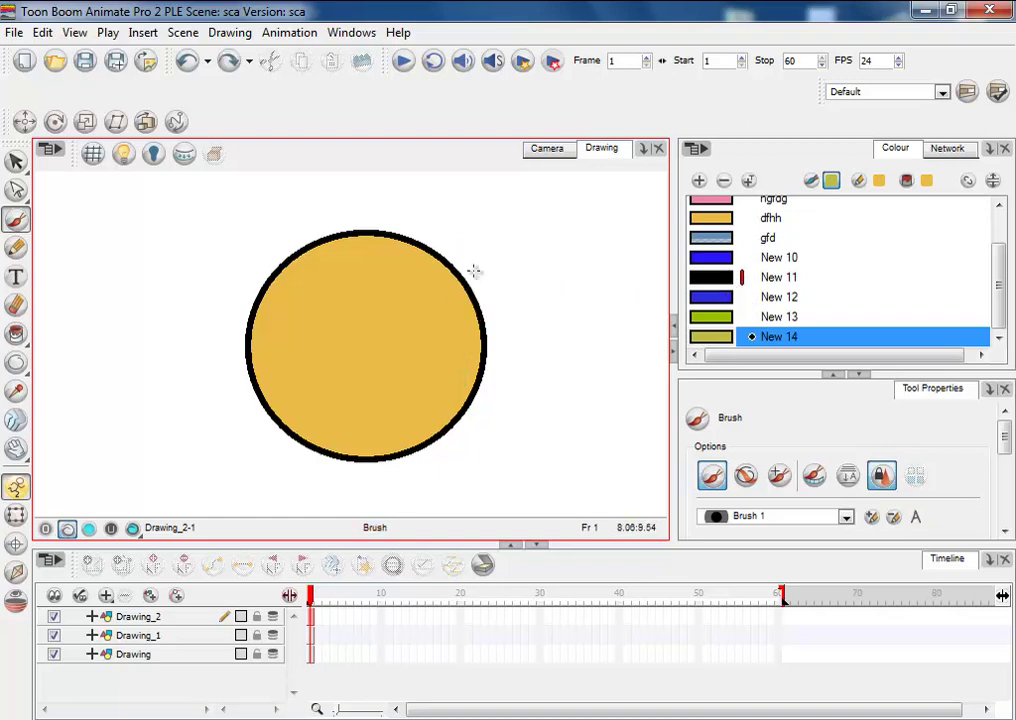
{"action": "mouse_move", "coordinate": [497, 212]}
{"action": "left_mouse_down"}
{"action": "mouse_move", "coordinate": [447, 347]}
{"action": "mouse_move", "coordinate": [460, 483]}
{"action": "left_mouse_up"}
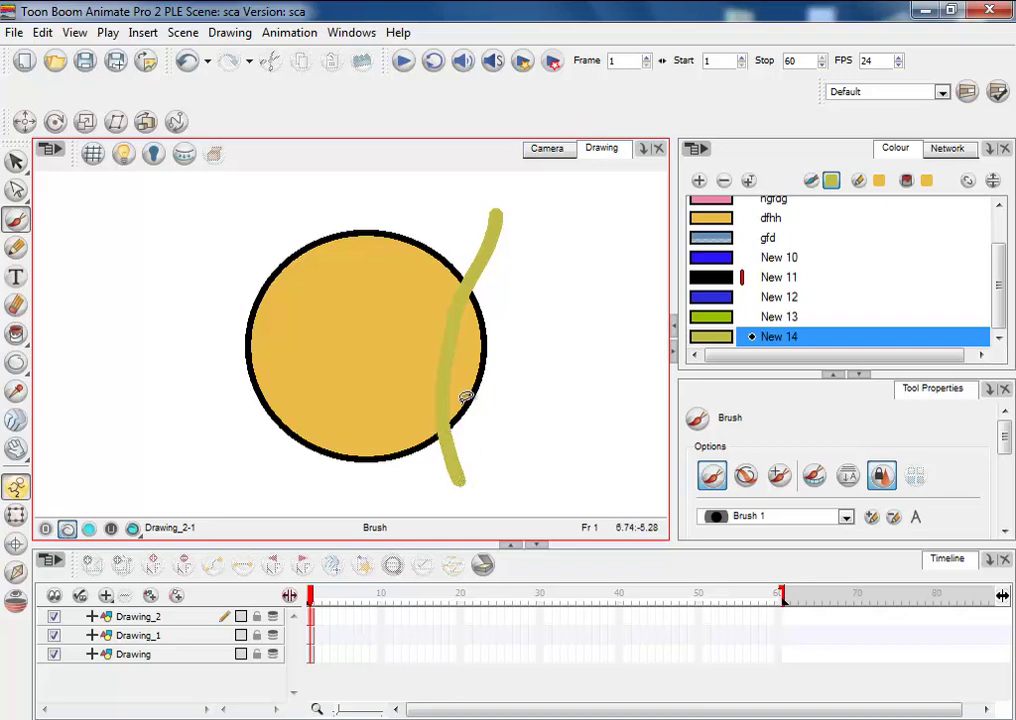
{"action": "key", "text": "ctrl+z"}
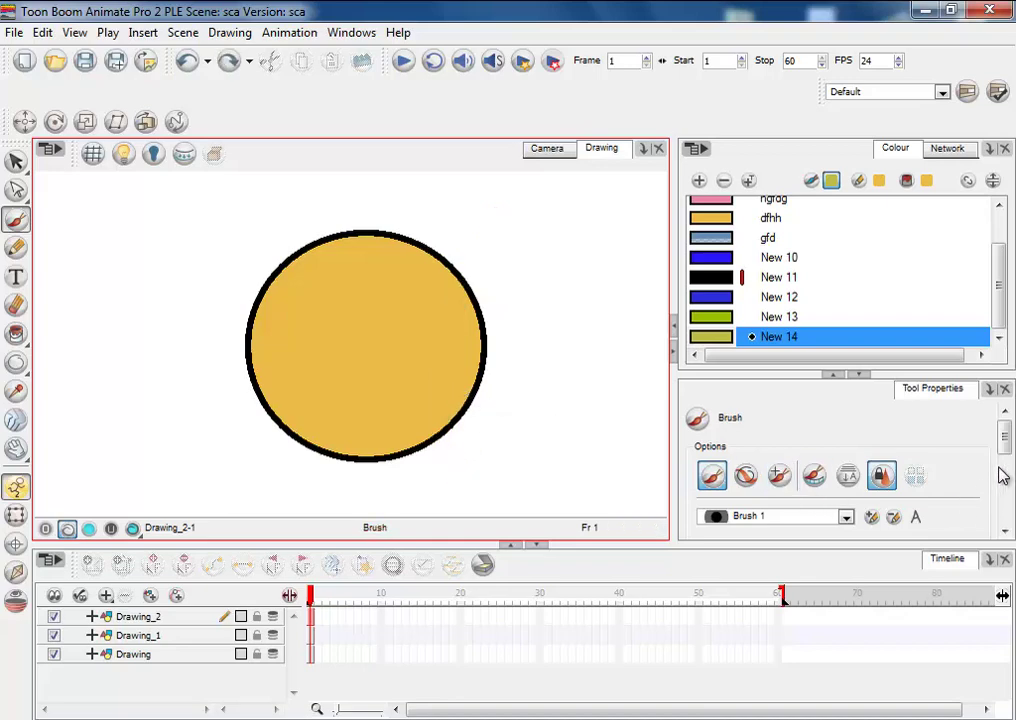
- Switch the Brush to Repaint mode with Respect Protected Colour off, and shade the circle's right side in New 14
{"action": "scroll", "coordinate": [1007, 455], "scroll_direction": "down", "scroll_amount": 2}
{"action": "mouse_move", "coordinate": [1008, 468]}
{"action": "left_mouse_down"}
{"action": "mouse_move", "coordinate": [1009, 479]}
{"action": "mouse_move", "coordinate": [1009, 457]}
{"action": "left_mouse_up"}
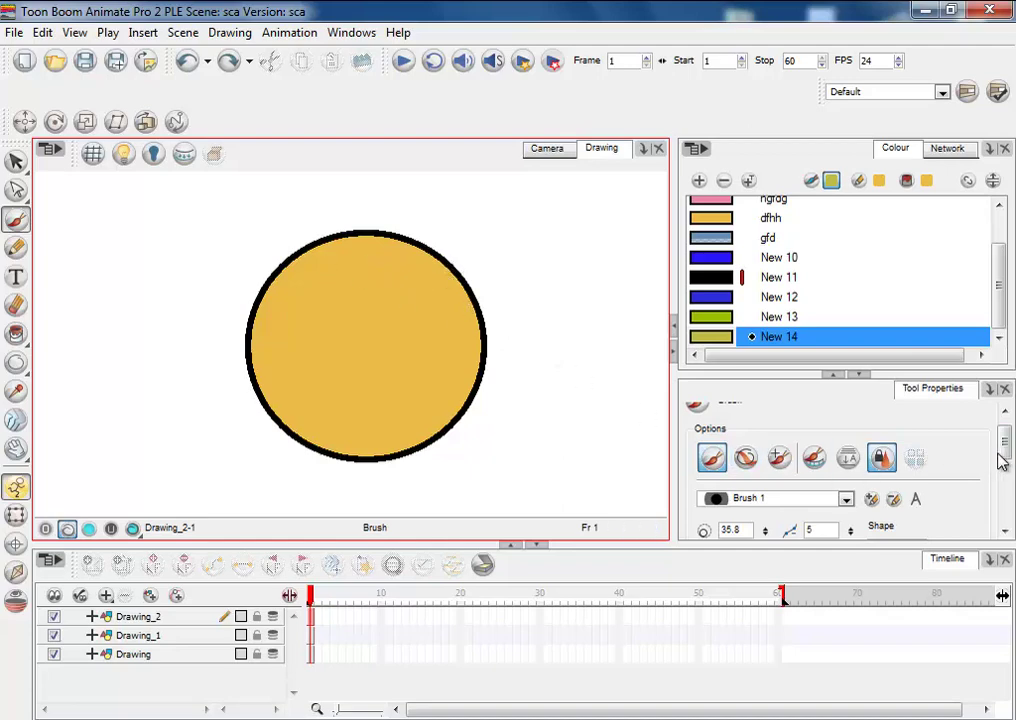
{"action": "left_click", "coordinate": [779, 457]}
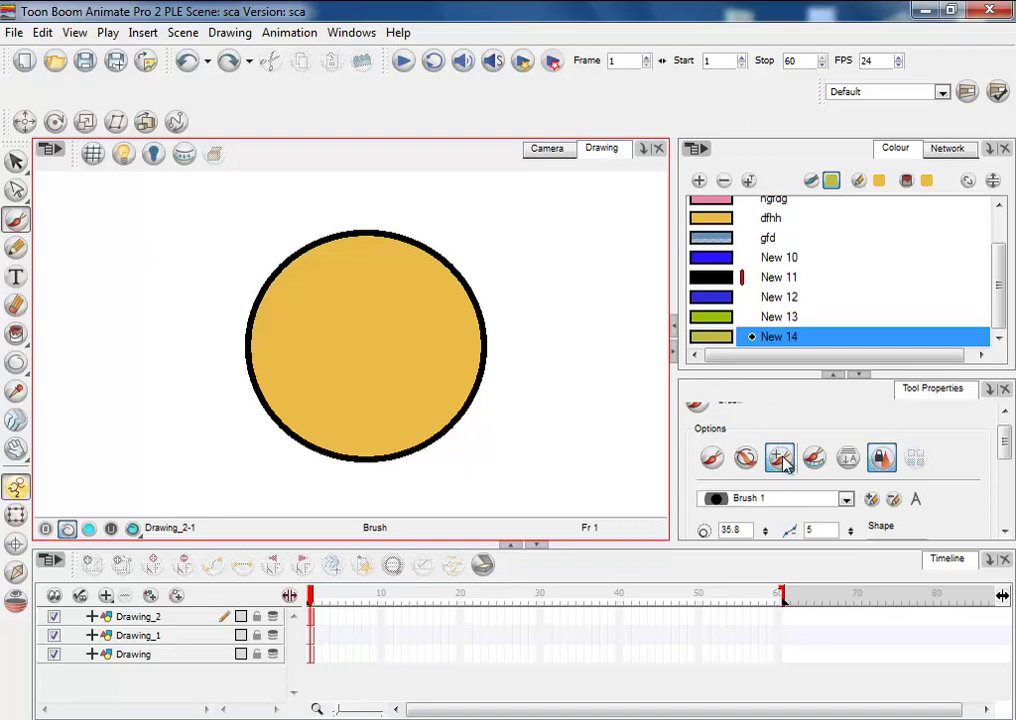
{"action": "mouse_move", "coordinate": [526, 222]}
{"action": "left_mouse_down"}
{"action": "mouse_move", "coordinate": [468, 263]}
{"action": "mouse_move", "coordinate": [429, 387]}
{"action": "mouse_move", "coordinate": [451, 469]}
{"action": "left_mouse_up"}
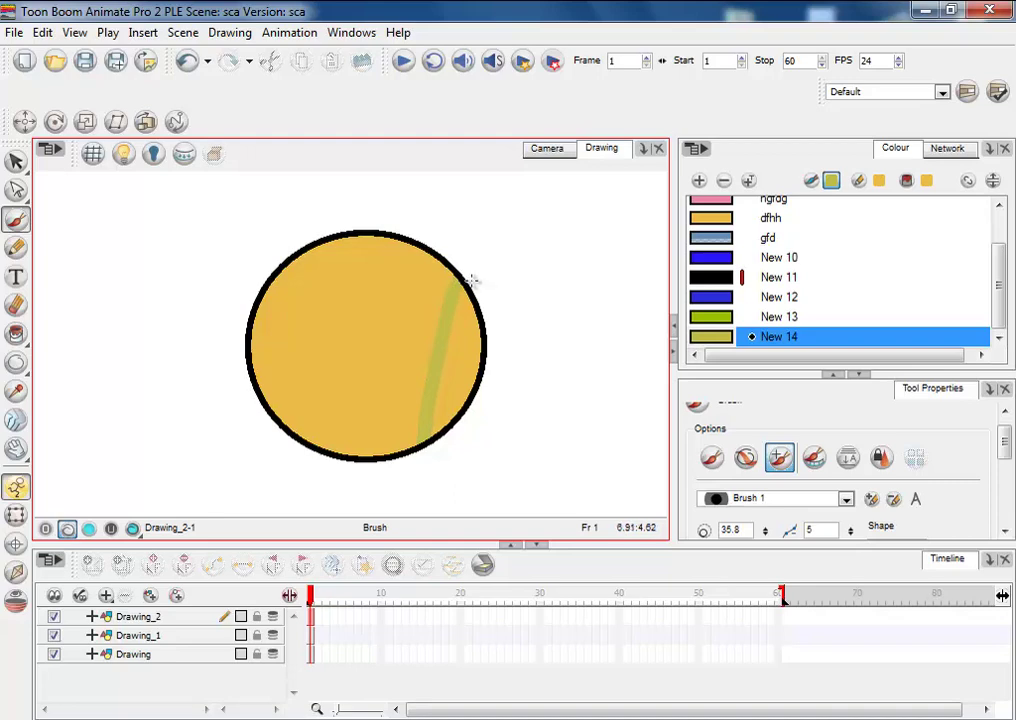
{"action": "mouse_move", "coordinate": [486, 251]}
{"action": "left_mouse_down"}
{"action": "mouse_move", "coordinate": [433, 347]}
{"action": "mouse_move", "coordinate": [467, 254]}
{"action": "mouse_move", "coordinate": [449, 311]}
{"action": "mouse_move", "coordinate": [482, 293]}
{"action": "left_mouse_up"}
{"action": "mouse_move", "coordinate": [477, 378]}
{"action": "left_mouse_down"}
{"action": "mouse_move", "coordinate": [480, 410]}
{"action": "mouse_move", "coordinate": [466, 346]}
{"action": "mouse_move", "coordinate": [425, 289]}
{"action": "mouse_move", "coordinate": [433, 282]}
{"action": "mouse_move", "coordinate": [445, 295]}
{"action": "mouse_move", "coordinate": [425, 276]}
{"action": "mouse_move", "coordinate": [434, 241]}
{"action": "mouse_move", "coordinate": [442, 323]}
{"action": "mouse_move", "coordinate": [432, 287]}
{"action": "mouse_move", "coordinate": [423, 367]}
{"action": "mouse_move", "coordinate": [388, 467]}
{"action": "mouse_move", "coordinate": [448, 388]}
{"action": "mouse_move", "coordinate": [424, 456]}
{"action": "mouse_move", "coordinate": [446, 382]}
{"action": "mouse_move", "coordinate": [492, 369]}
{"action": "mouse_move", "coordinate": [478, 446]}
{"action": "left_mouse_up"}
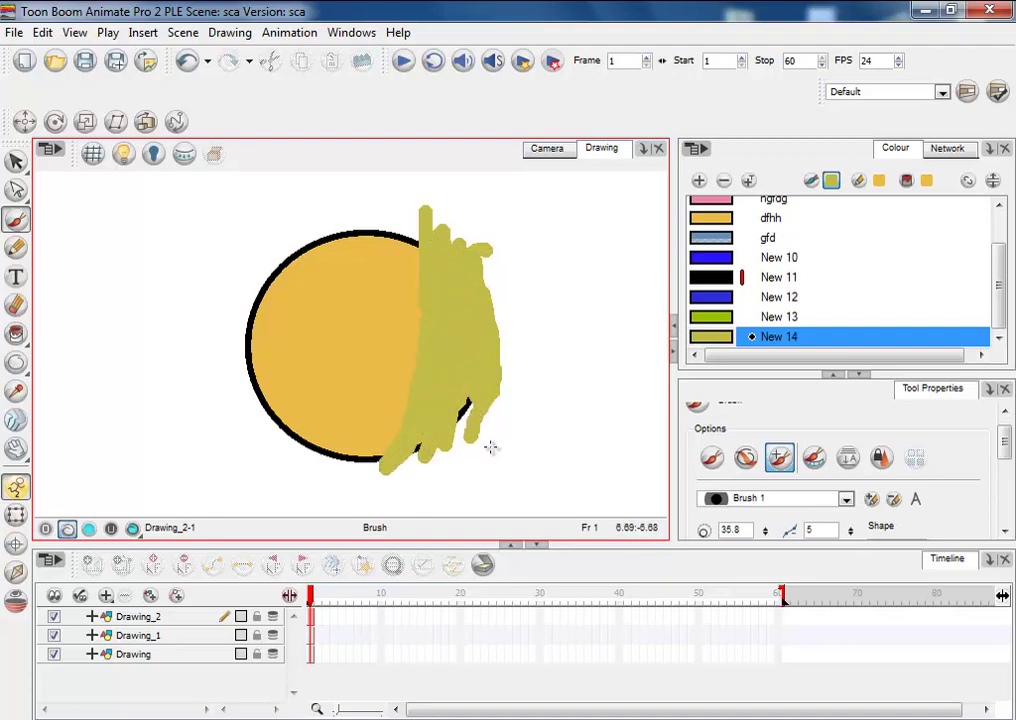
{"action": "left_click_drag", "start_coordinate": [499, 404], "coordinate": [503, 398]}
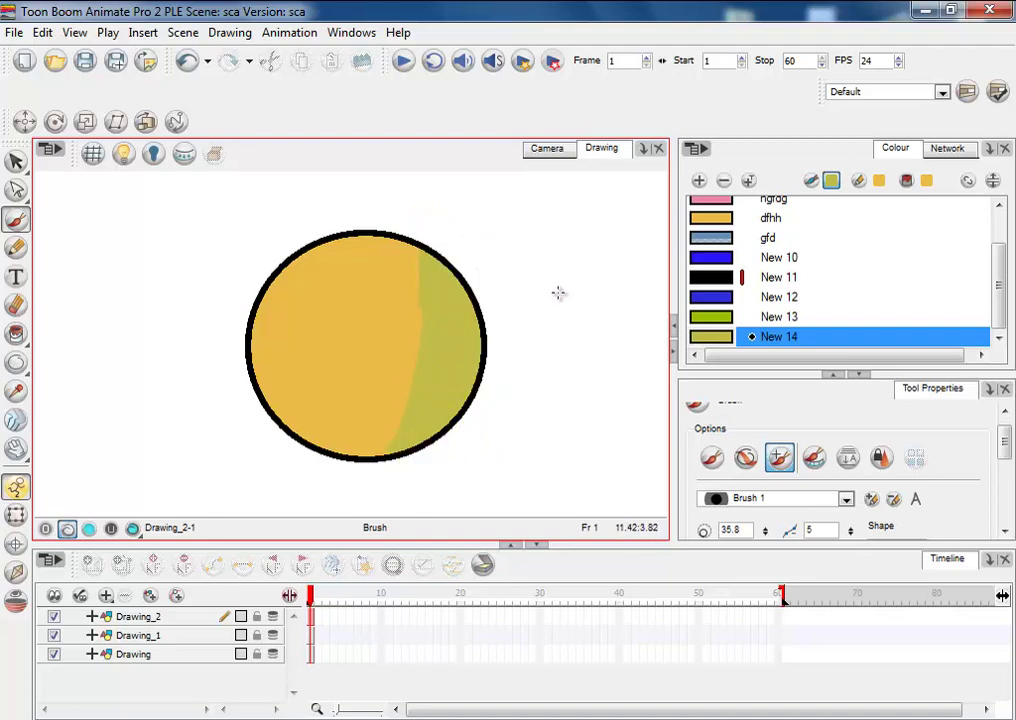
- Examine the circle's contour points with the Contour Editor and switch to the Select tool
{"action": "key", "text": "alt+q"}
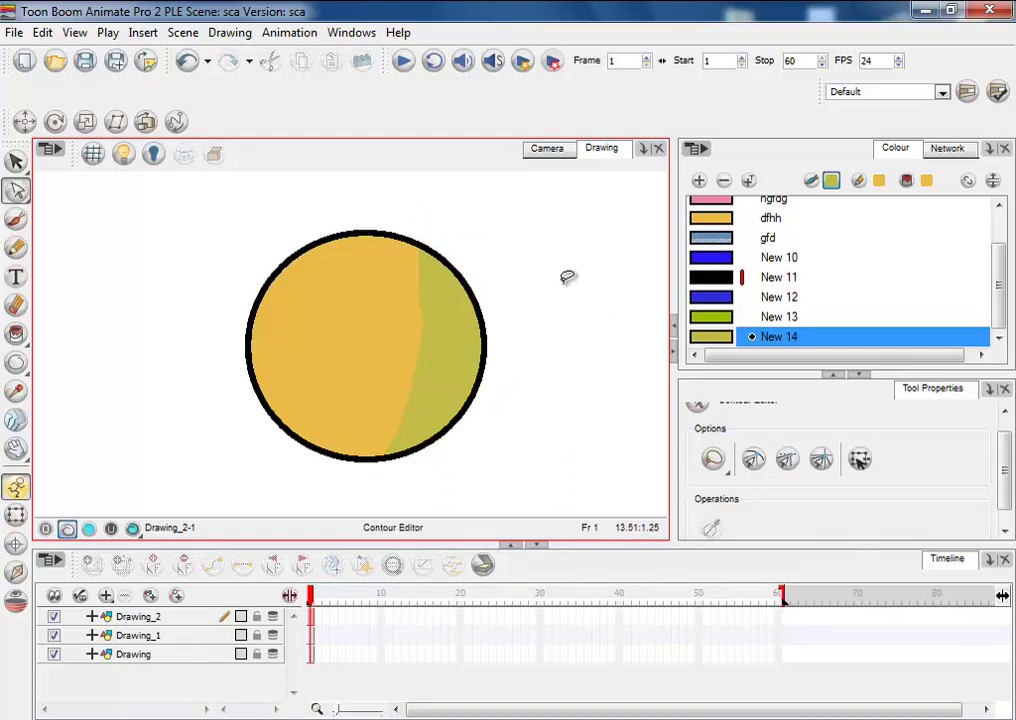
{"action": "left_click", "coordinate": [337, 279]}
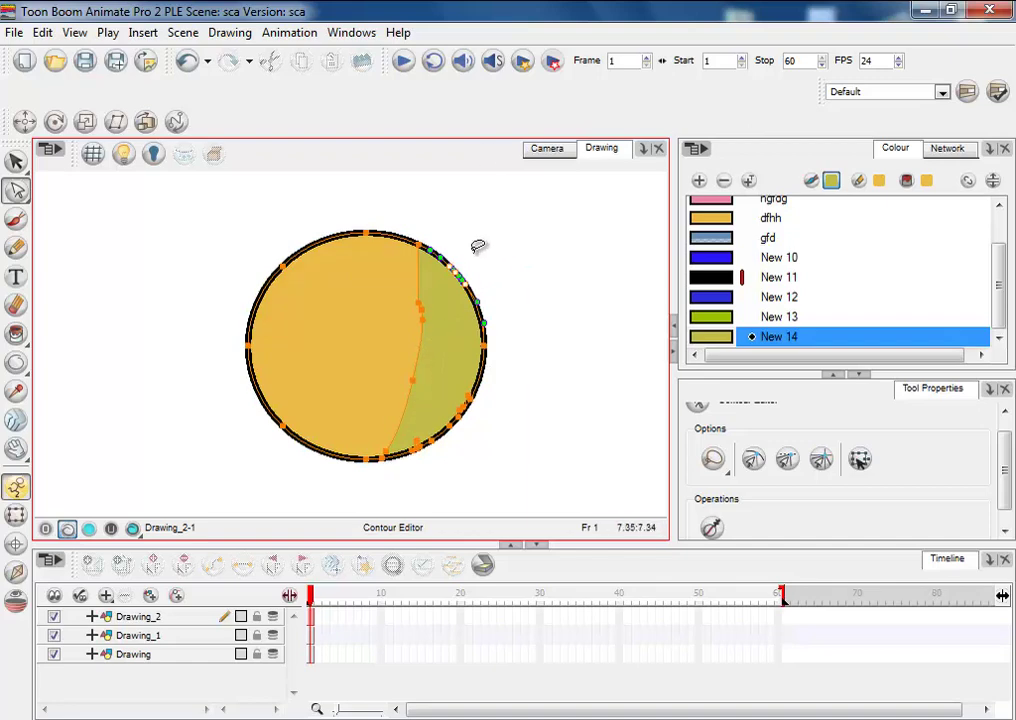
{"action": "key", "text": "alt+s"}
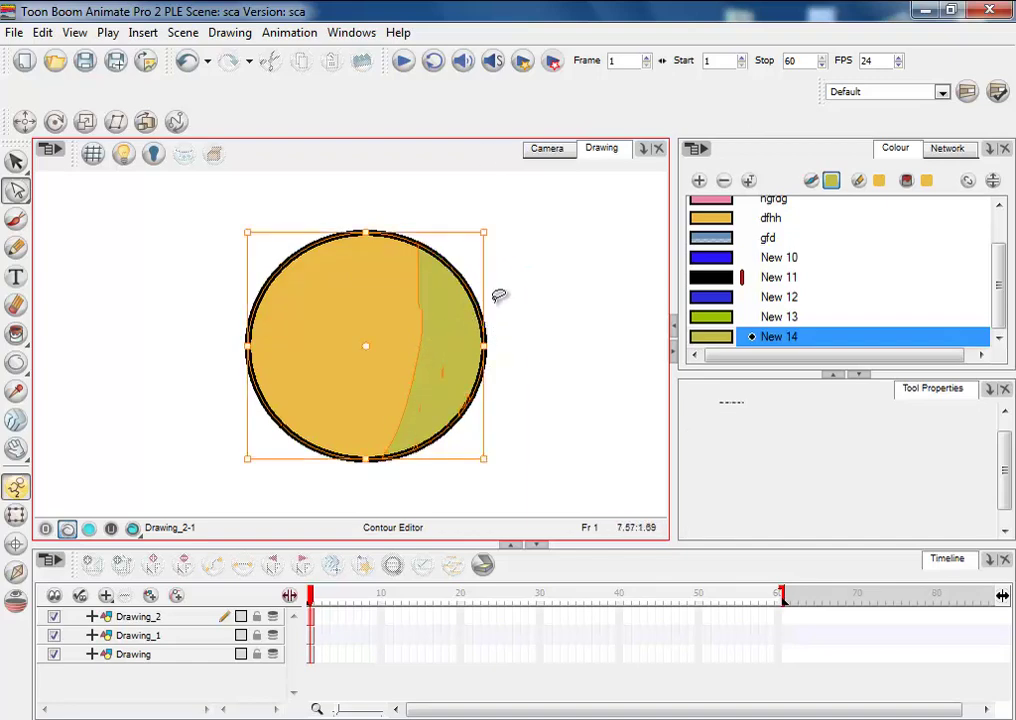
- Repaint three New 14 strokes inside the upper part of the circle and display their contour points with the Contour Editor
{"action": "key", "text": "alt+b"}
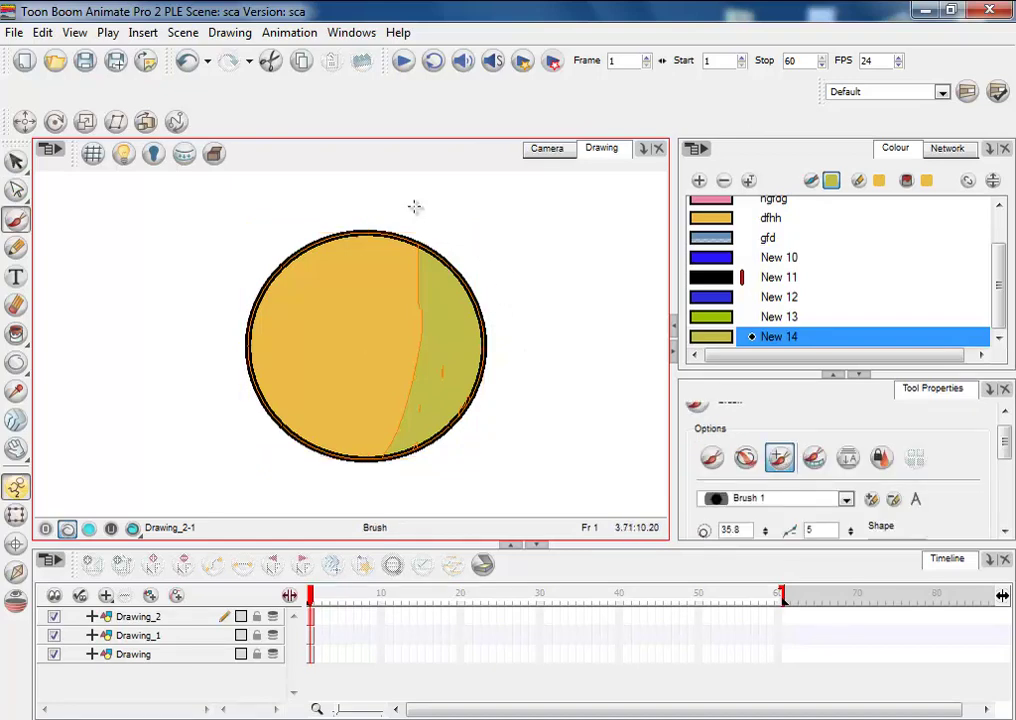
{"action": "left_click_drag", "start_coordinate": [416, 206], "coordinate": [372, 323]}
{"action": "left_click_drag", "start_coordinate": [340, 188], "coordinate": [347, 318]}
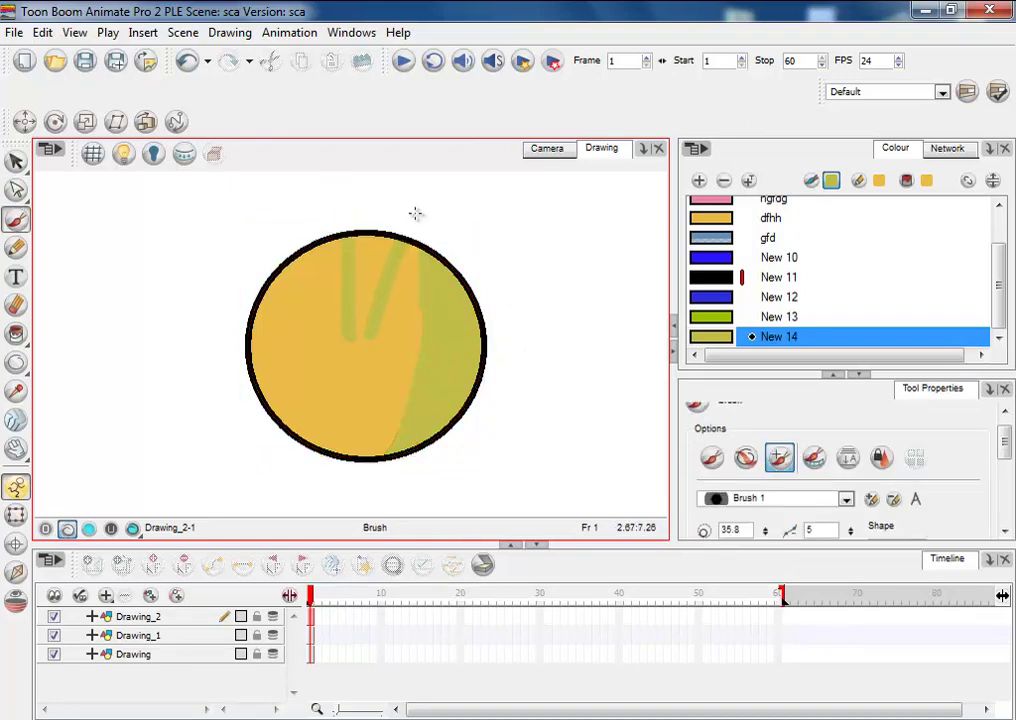
{"action": "left_click_drag", "start_coordinate": [400, 200], "coordinate": [368, 284]}
{"action": "key", "text": "alt+q"}
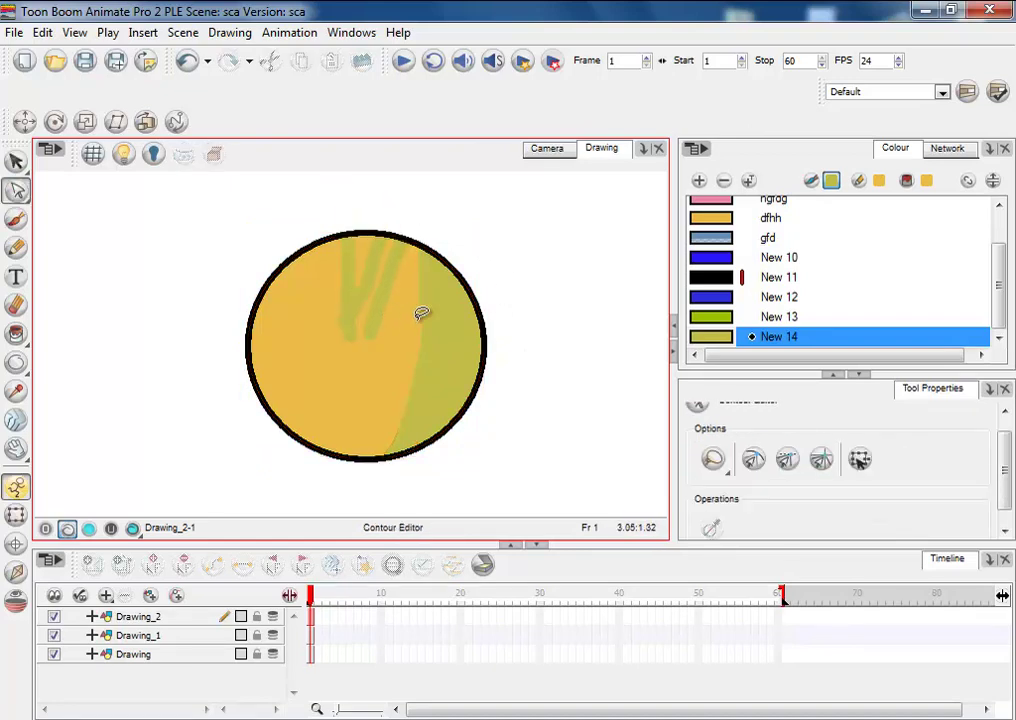
{"action": "left_click", "coordinate": [365, 276]}
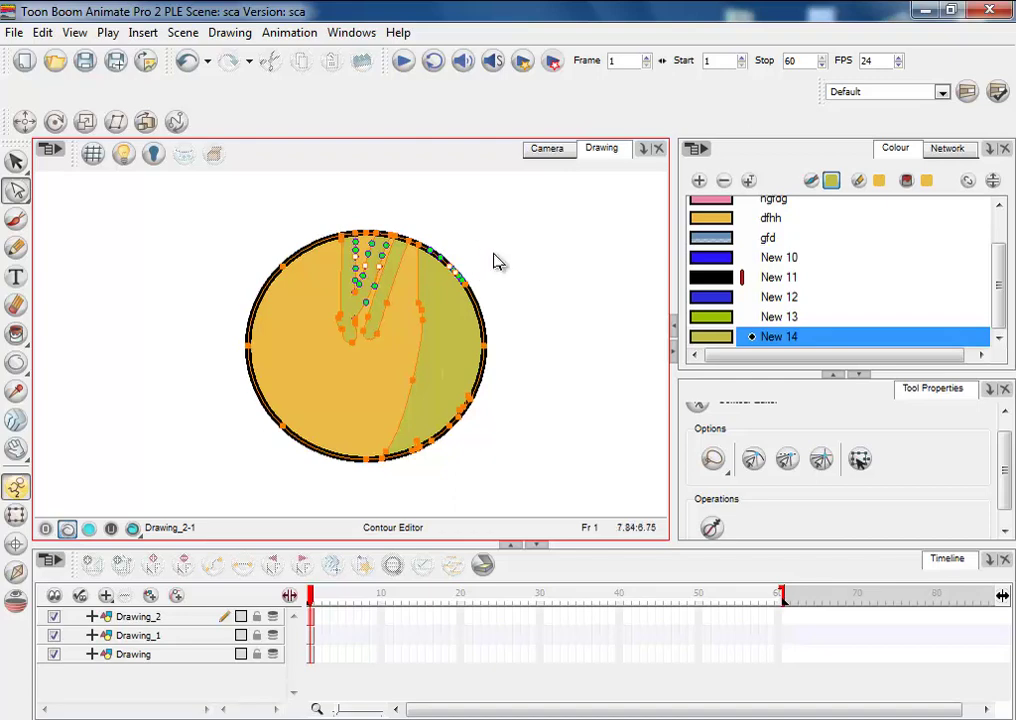
- Try and undo a Brush stroke outside the circle, turn on Respect Protected Colour, and repaint down its right side in New 14
{"action": "key", "text": "alt+b"}
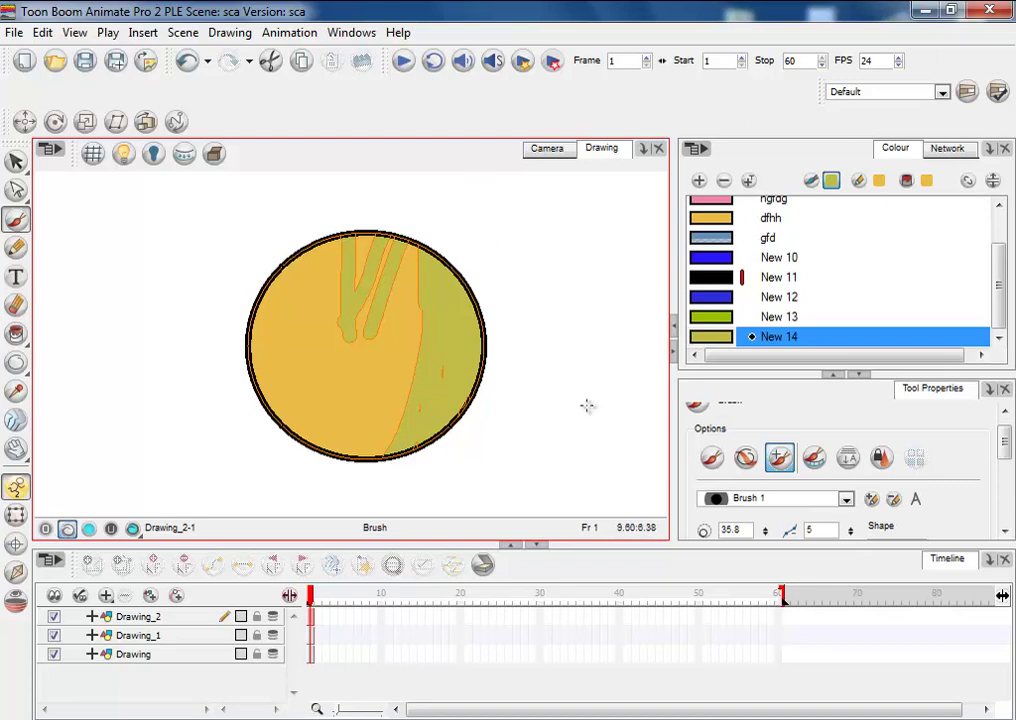
{"action": "mouse_move", "coordinate": [587, 405]}
{"action": "left_mouse_down"}
{"action": "mouse_move", "coordinate": [534, 286]}
{"action": "mouse_move", "coordinate": [550, 286]}
{"action": "mouse_move", "coordinate": [592, 429]}
{"action": "mouse_move", "coordinate": [565, 431]}
{"action": "mouse_move", "coordinate": [579, 406]}
{"action": "mouse_move", "coordinate": [552, 332]}
{"action": "mouse_move", "coordinate": [537, 343]}
{"action": "mouse_move", "coordinate": [573, 407]}
{"action": "mouse_move", "coordinate": [538, 400]}
{"action": "mouse_move", "coordinate": [530, 346]}
{"action": "mouse_move", "coordinate": [530, 393]}
{"action": "left_mouse_up"}
{"action": "key", "text": "ctrl+z"}
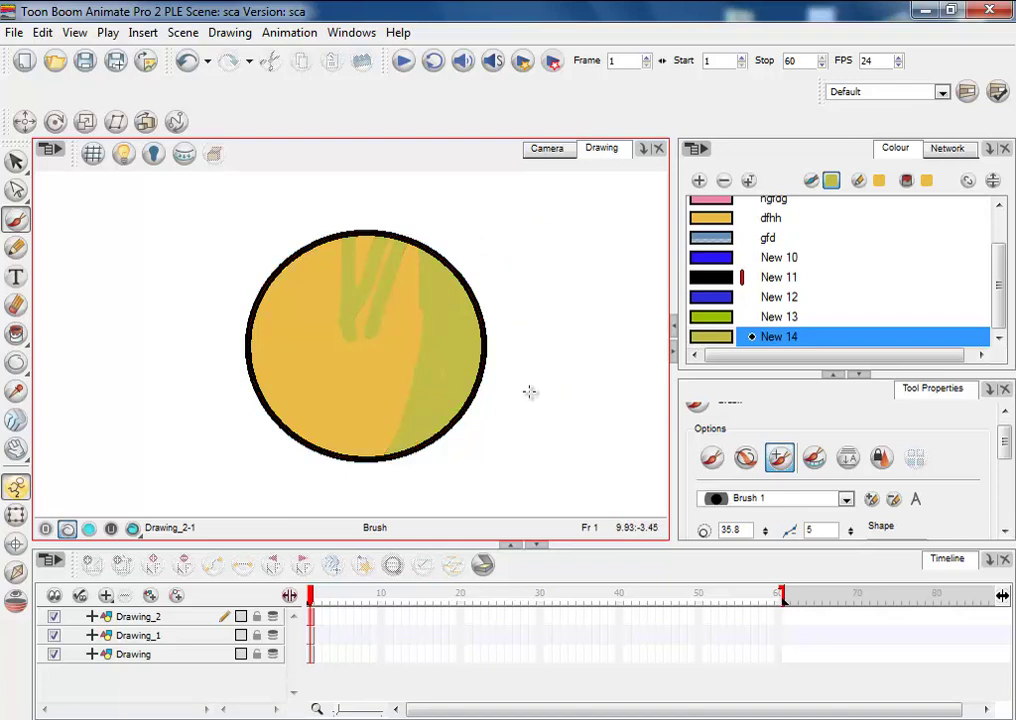
{"action": "left_click", "coordinate": [880, 460]}
{"action": "left_click_drag", "start_coordinate": [470, 212], "coordinate": [399, 422]}
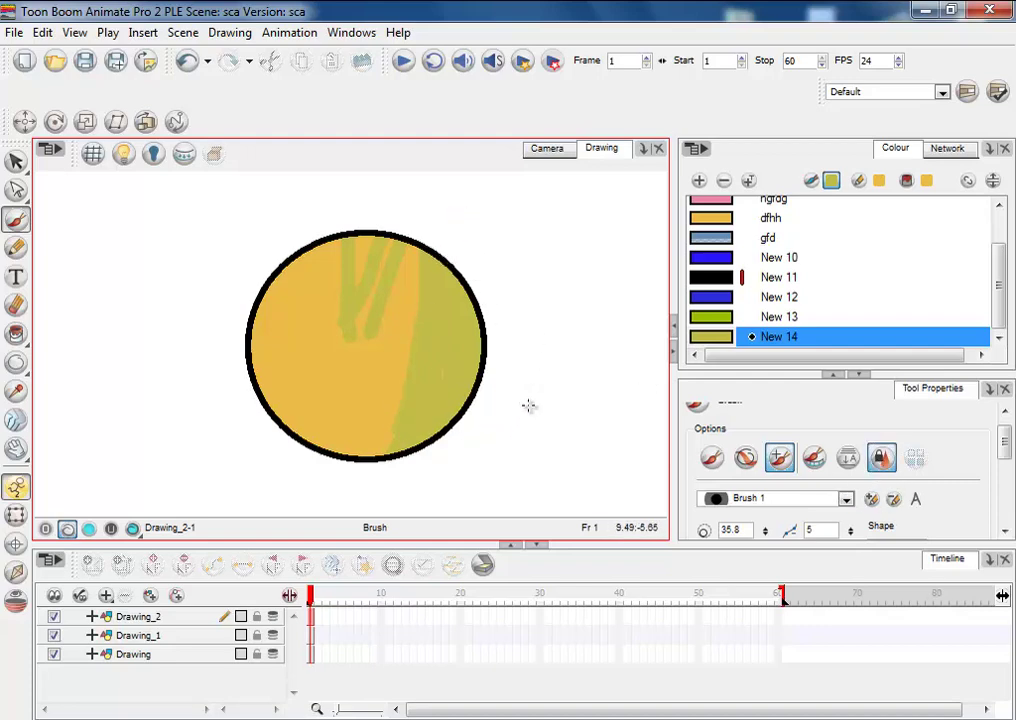
- Turn off Respect Protected Colour and repaint three New 14 strokes from the circle's left edge towards its centre
{"action": "left_click", "coordinate": [881, 457]}
{"action": "left_click_drag", "start_coordinate": [258, 298], "coordinate": [383, 380]}
{"action": "left_click_drag", "start_coordinate": [159, 290], "coordinate": [367, 411]}
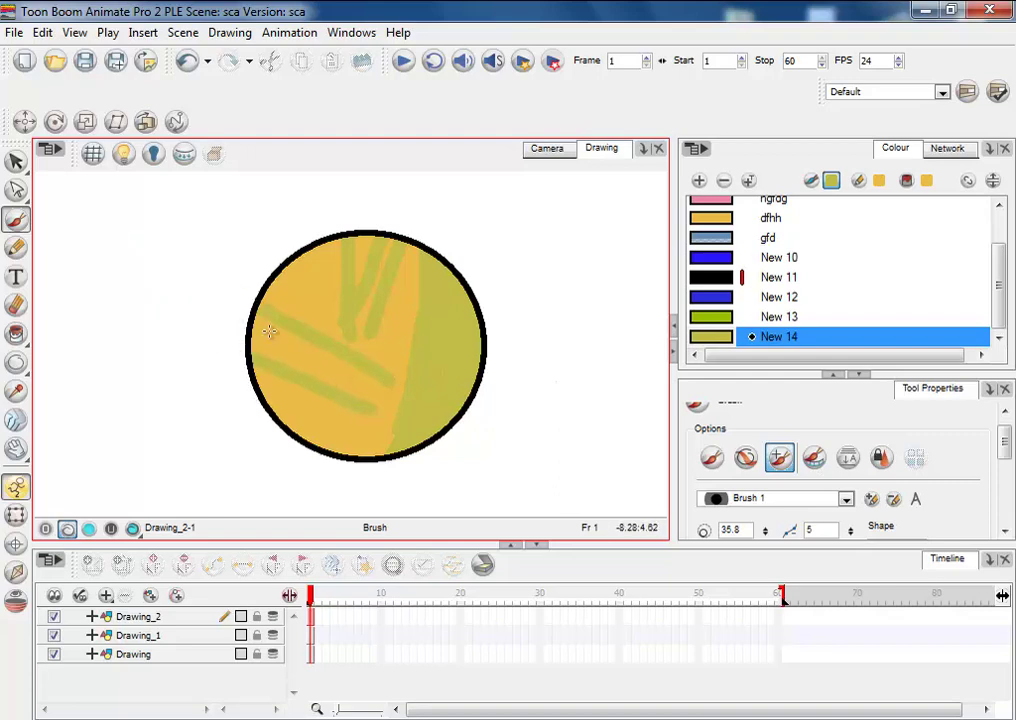
{"action": "left_click_drag", "start_coordinate": [268, 324], "coordinate": [316, 362]}
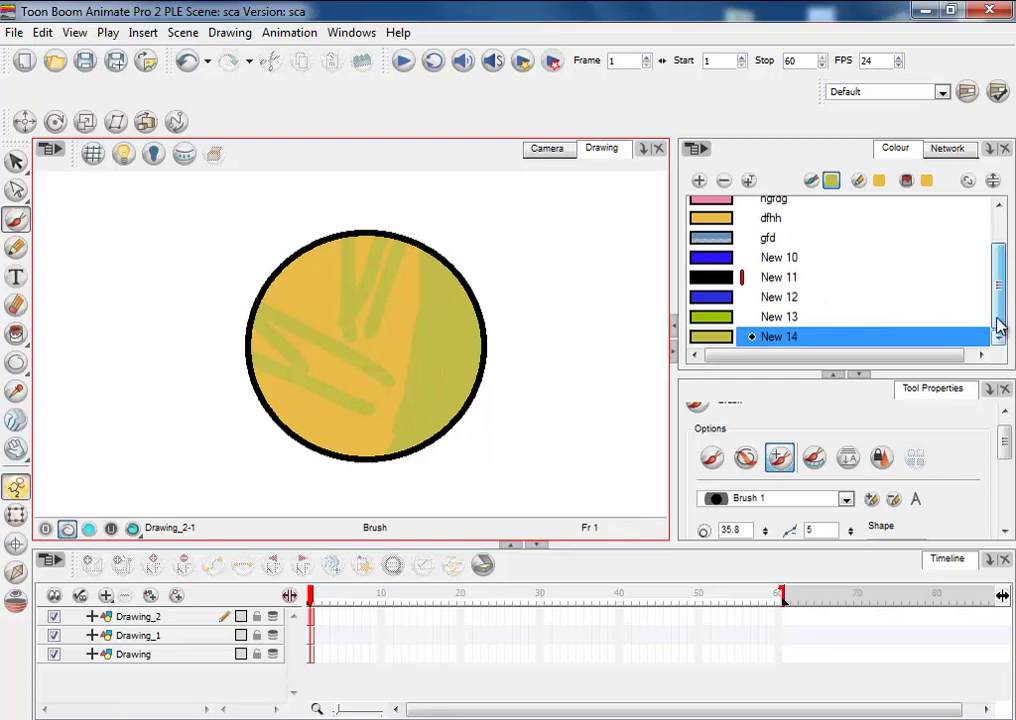
- Change the Default colour swatch from black to a bright turquoise in the Colour Picker
{"action": "left_click_drag", "start_coordinate": [997, 293], "coordinate": [998, 256]}
{"action": "double_click", "coordinate": [724, 210]}
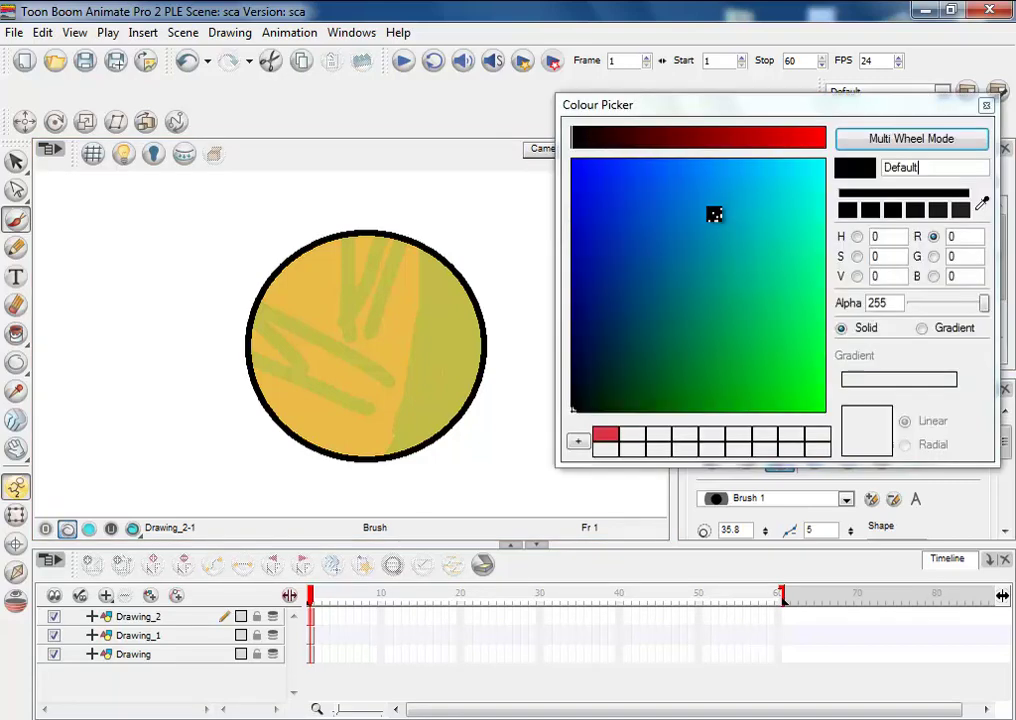
{"action": "left_click_drag", "start_coordinate": [714, 215], "coordinate": [821, 195]}
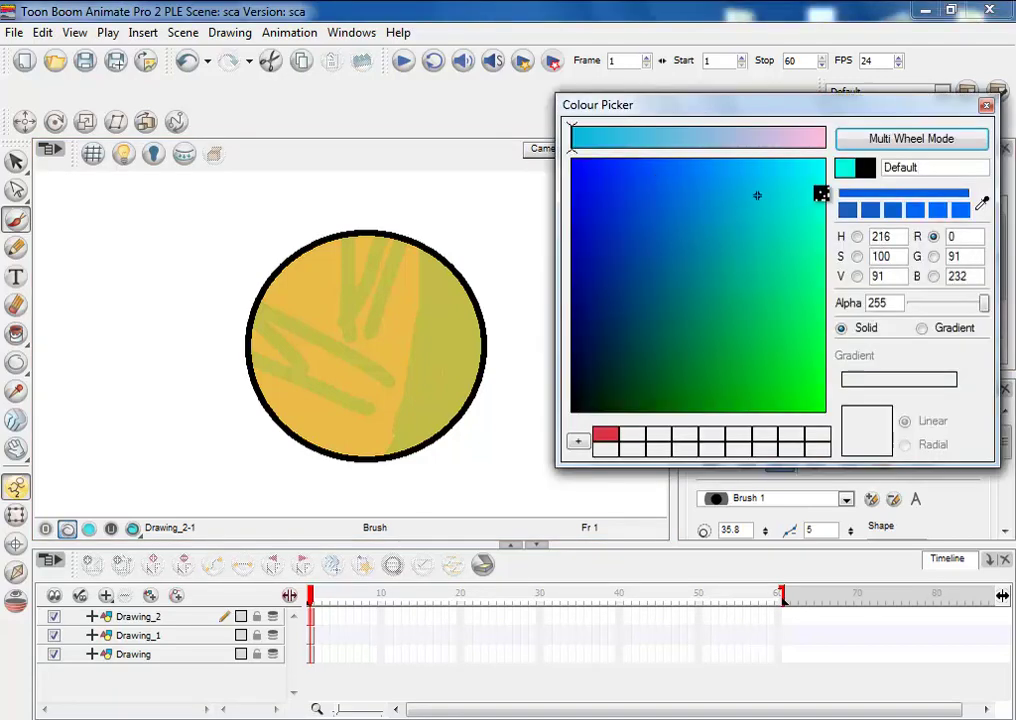
{"action": "left_click", "coordinate": [987, 105]}
- Remove the colour protection from New 11, try a Repaint stroke with it across the circle, and undo the stroke
{"action": "left_click", "coordinate": [697, 327]}
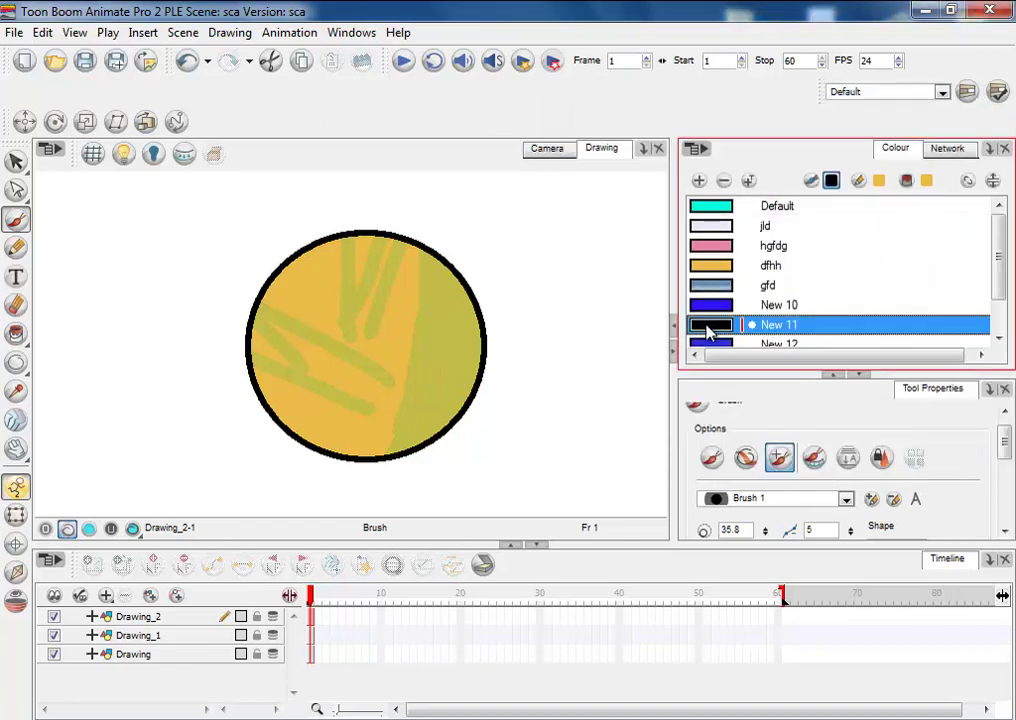
{"action": "right_click", "coordinate": [720, 333]}
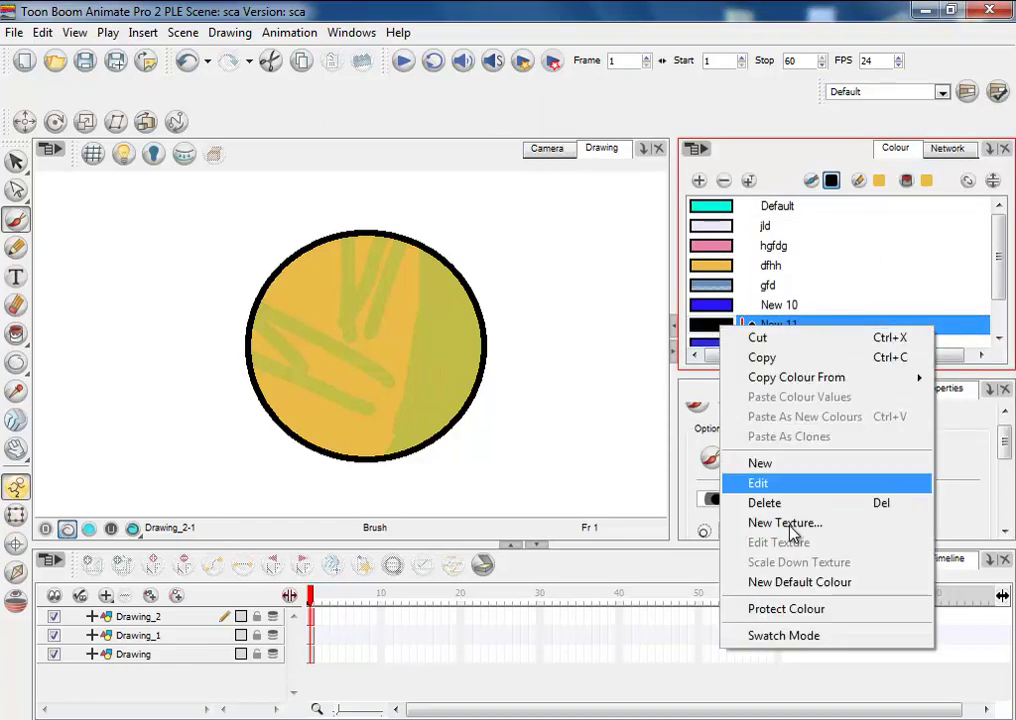
{"action": "left_click", "coordinate": [798, 606]}
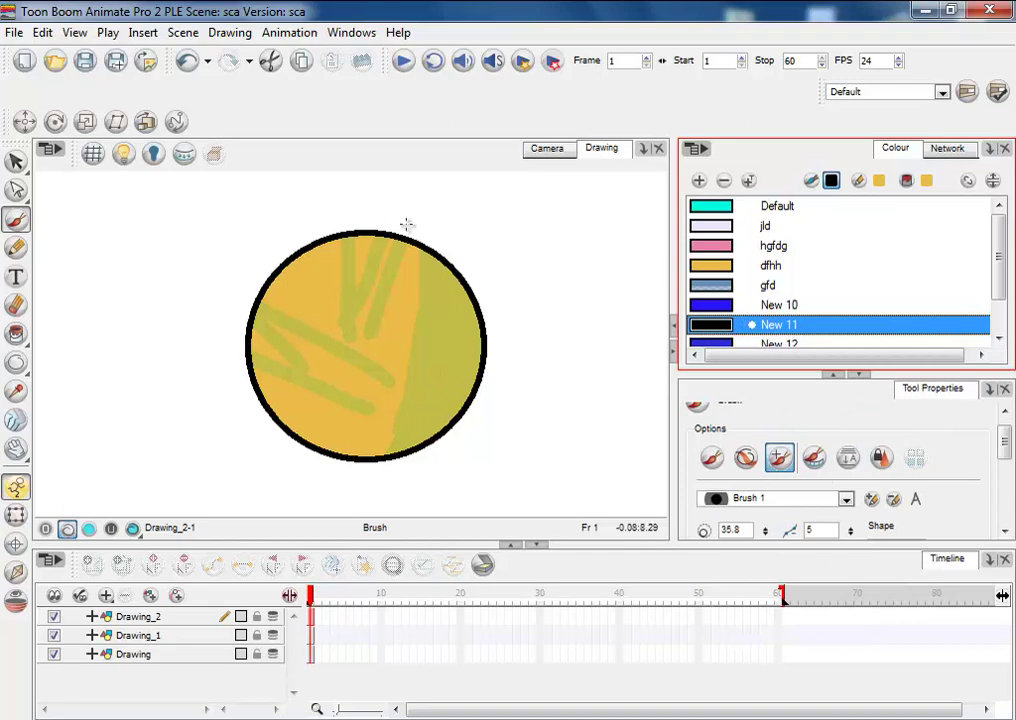
{"action": "mouse_move", "coordinate": [490, 216]}
{"action": "left_mouse_down"}
{"action": "mouse_move", "coordinate": [322, 299]}
{"action": "mouse_move", "coordinate": [303, 355]}
{"action": "left_mouse_up"}
{"action": "key", "text": "ctrl+z"}
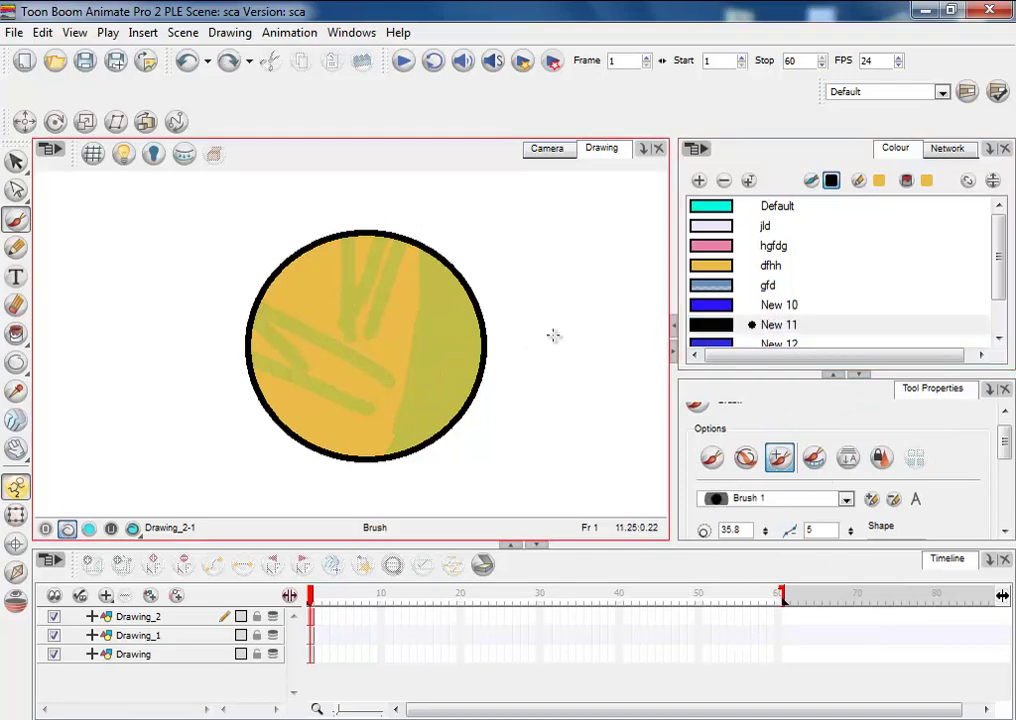
- Turn on Respect Protected Colour and repaint several jld strokes inwards from the circle's upper-right edge
{"action": "left_click", "coordinate": [718, 228]}
{"action": "mouse_move", "coordinate": [517, 220]}
{"action": "left_mouse_down"}
{"action": "mouse_move", "coordinate": [306, 317]}
{"action": "mouse_move", "coordinate": [445, 262]}
{"action": "left_mouse_up"}
{"action": "key", "text": "ctrl+z"}
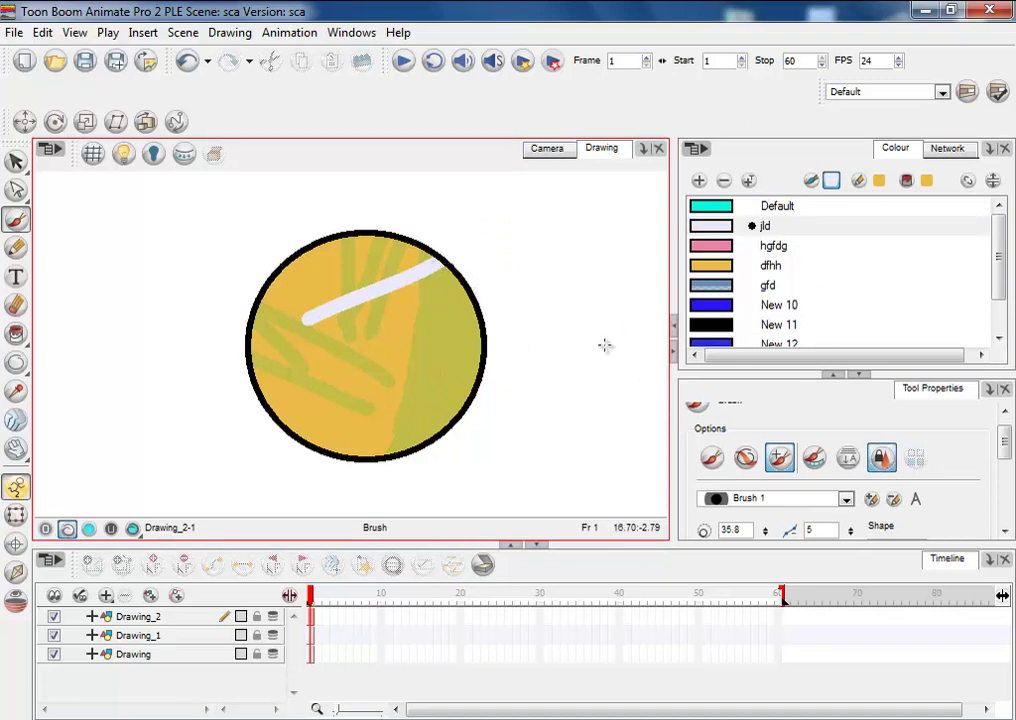
{"action": "left_click_drag", "start_coordinate": [544, 268], "coordinate": [422, 352]}
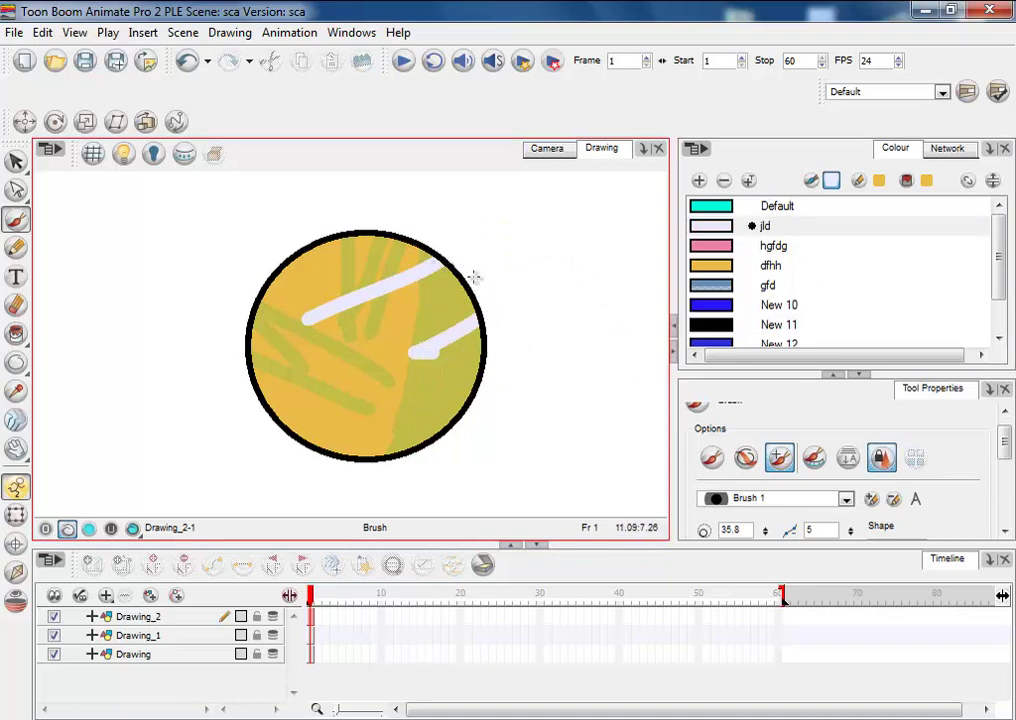
{"action": "mouse_move", "coordinate": [470, 270]}
{"action": "left_mouse_down"}
{"action": "mouse_move", "coordinate": [381, 323]}
{"action": "mouse_move", "coordinate": [460, 256]}
{"action": "left_mouse_up"}
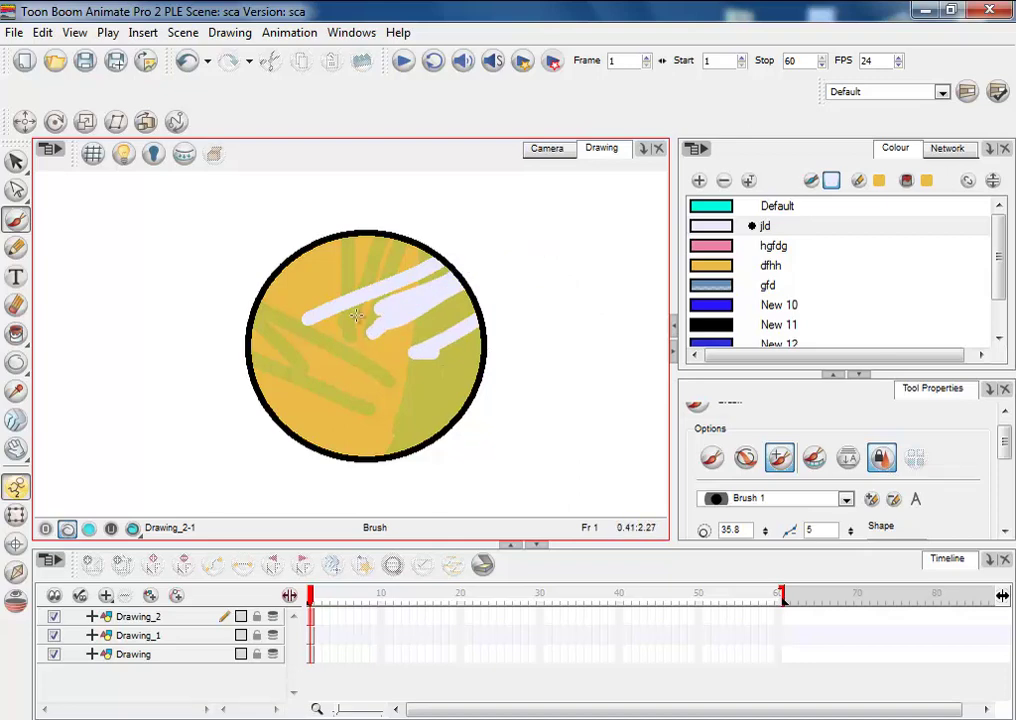
- Select all the artwork on Drawing_2 with the Select tool and delete it
{"action": "key", "text": "alt+q"}
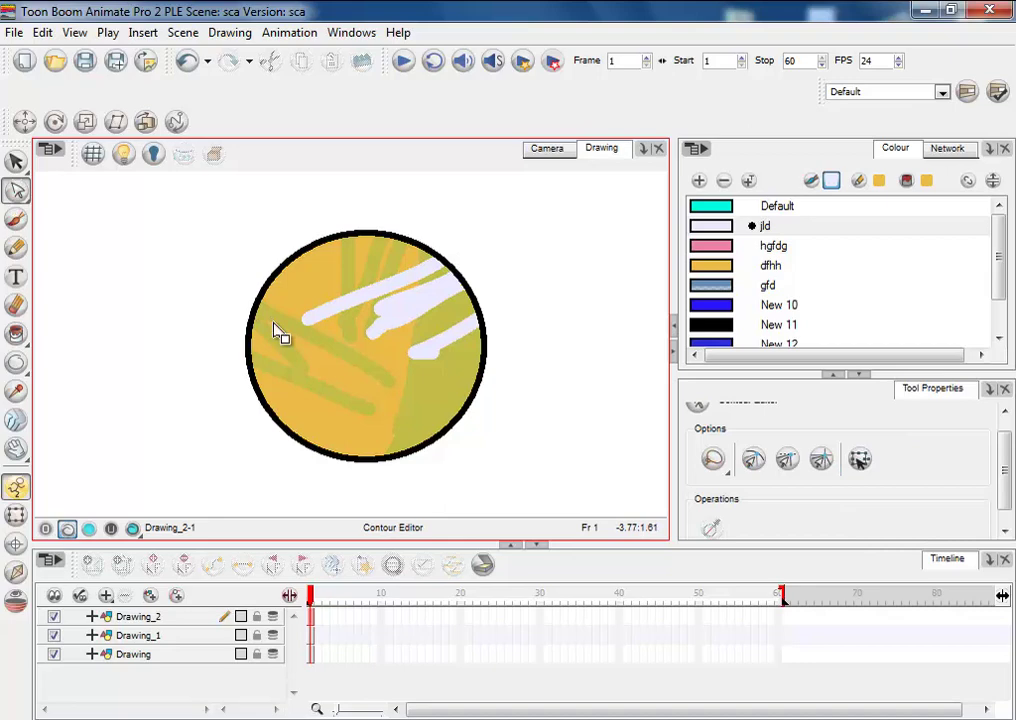
{"action": "key", "text": "alt+s"}
{"action": "key", "text": "ctrl+a"}
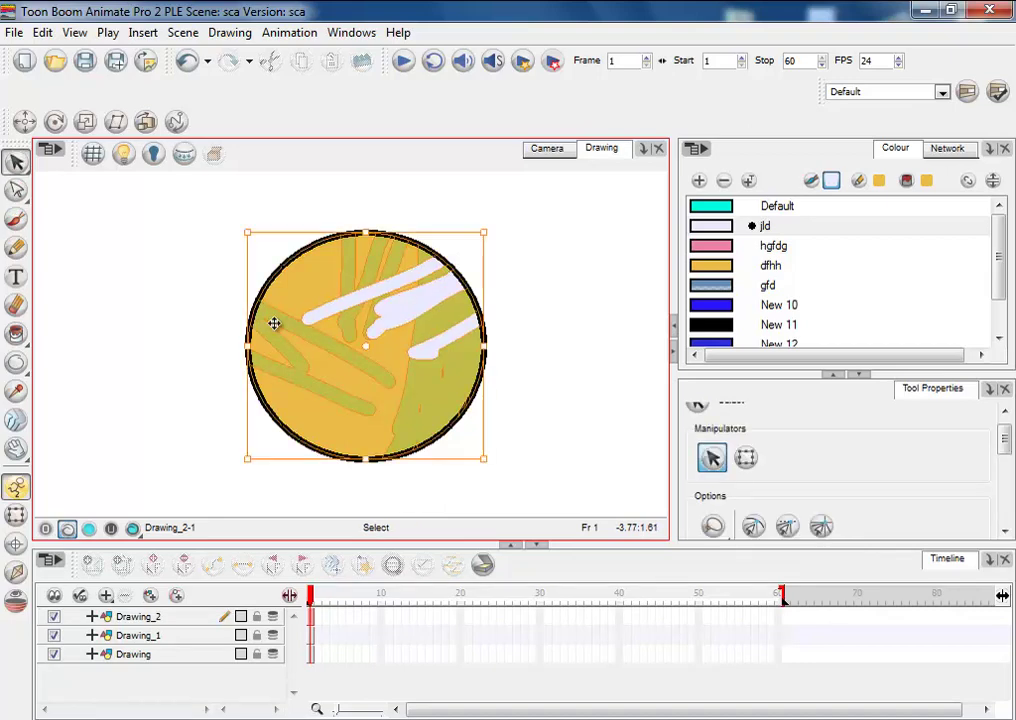
{"action": "key", "text": "Delete"}
- Examine the Paint tool's painting modes, its related tools and its gap-closing options
{"action": "left_click", "coordinate": [16, 333]}
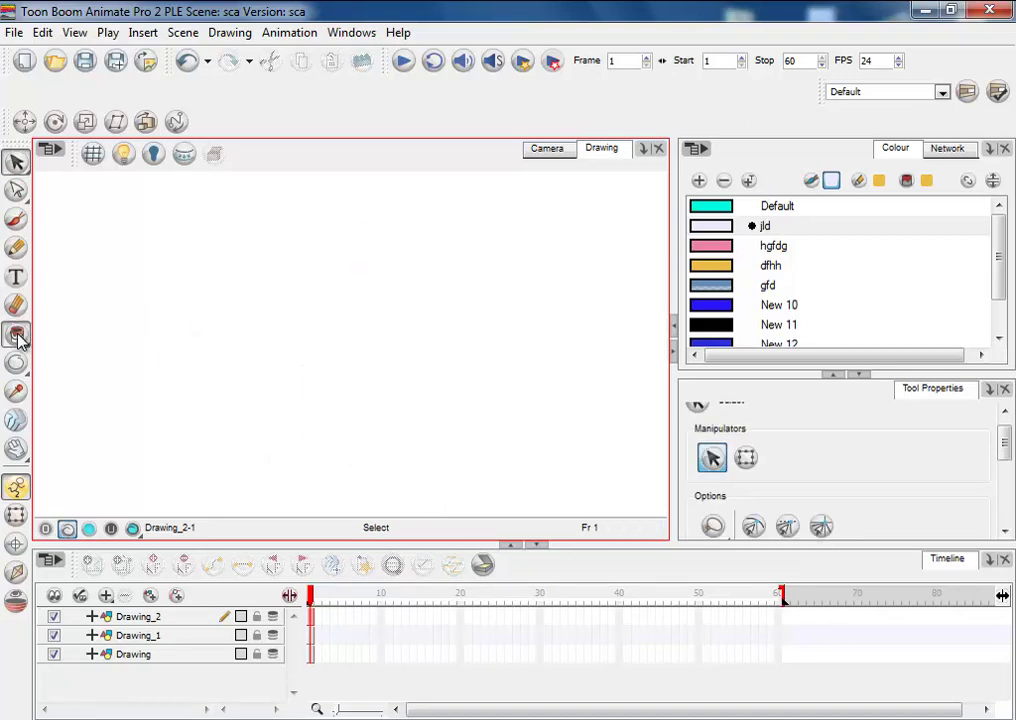
{"action": "scroll", "coordinate": [1003, 288], "scroll_direction": "down", "scroll_amount": 2}
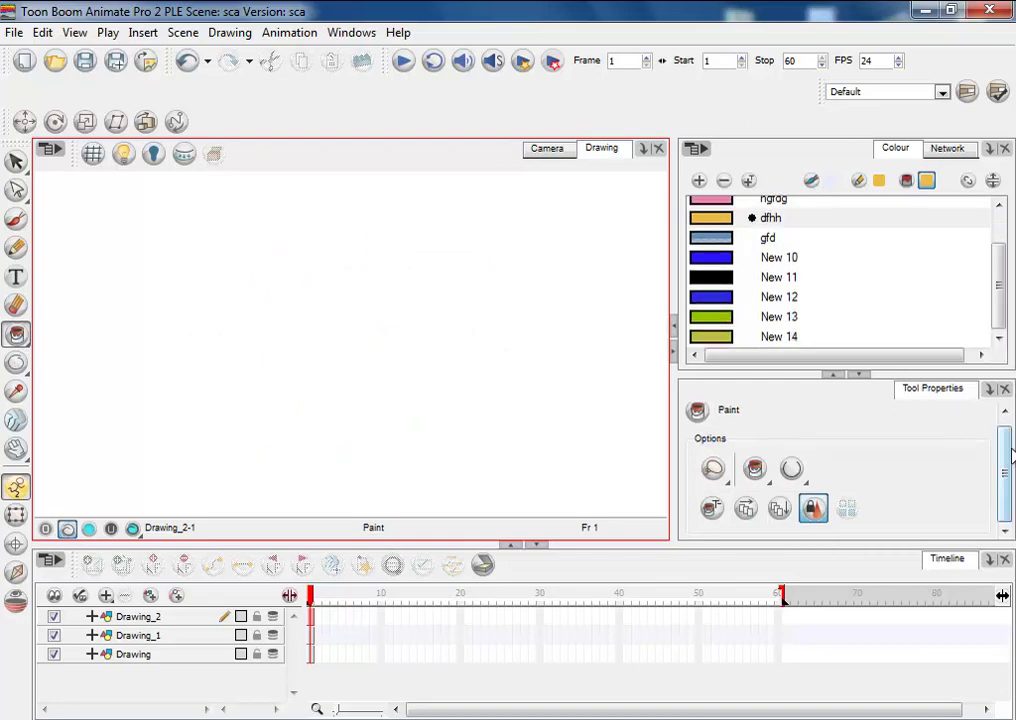
{"action": "left_click", "coordinate": [770, 480]}
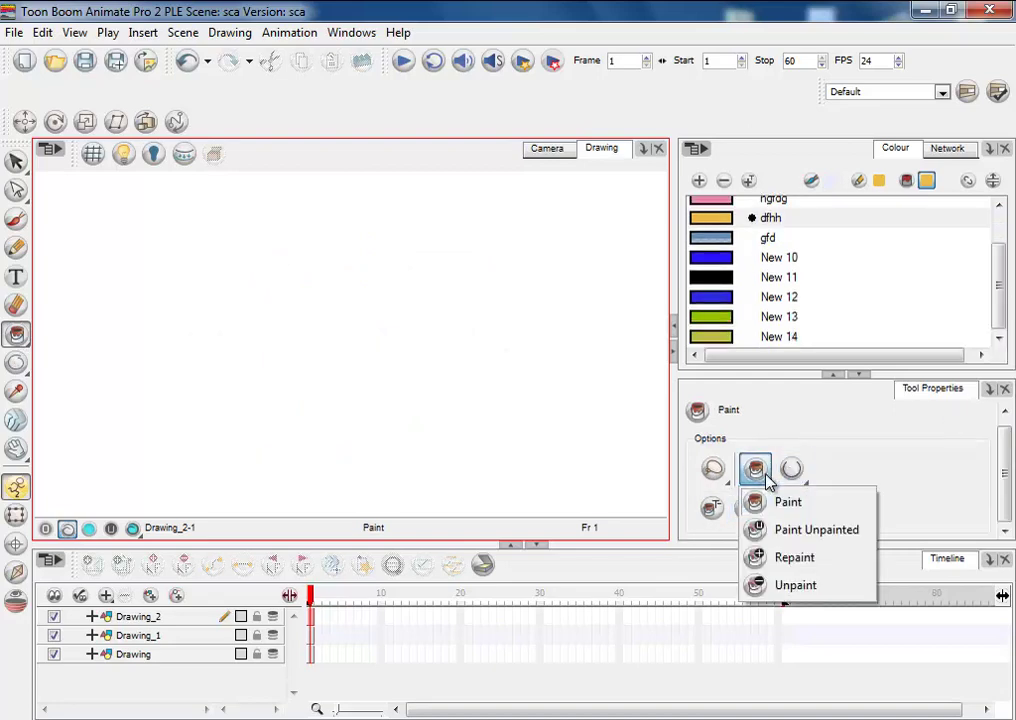
{"action": "left_click", "coordinate": [800, 425]}
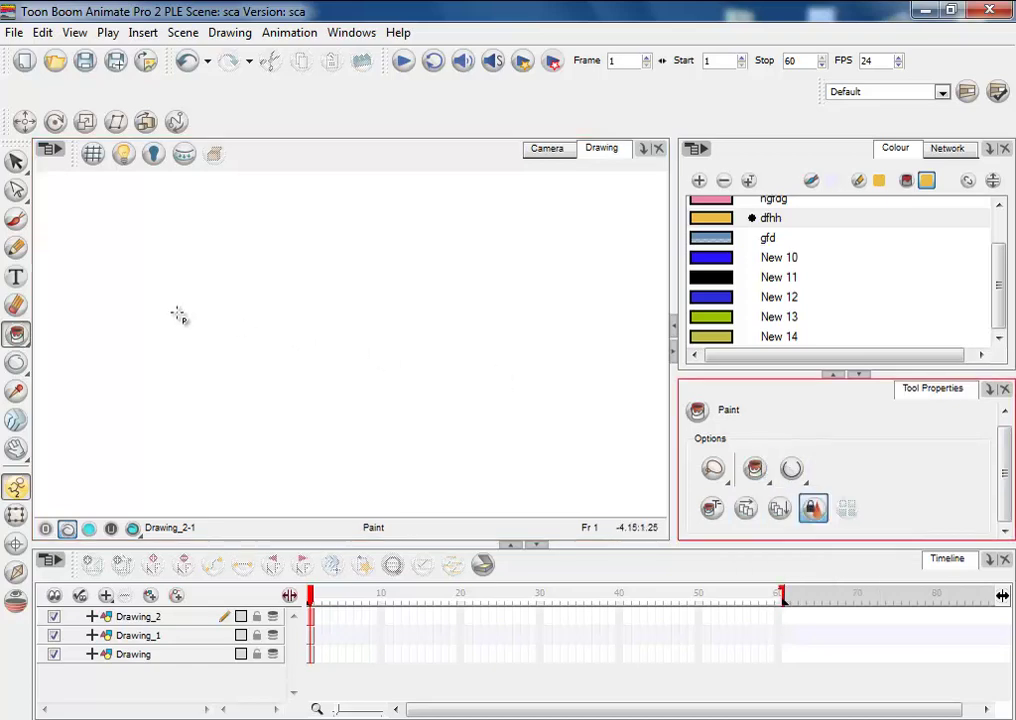
{"action": "left_click", "coordinate": [16, 336]}
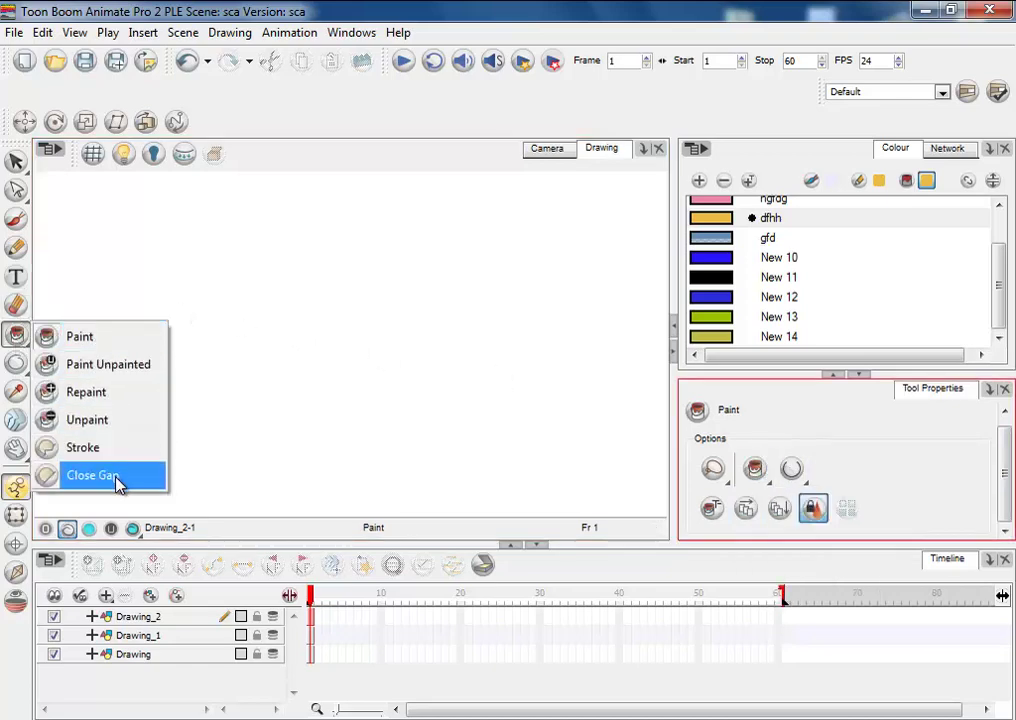
{"action": "left_click", "coordinate": [812, 431]}
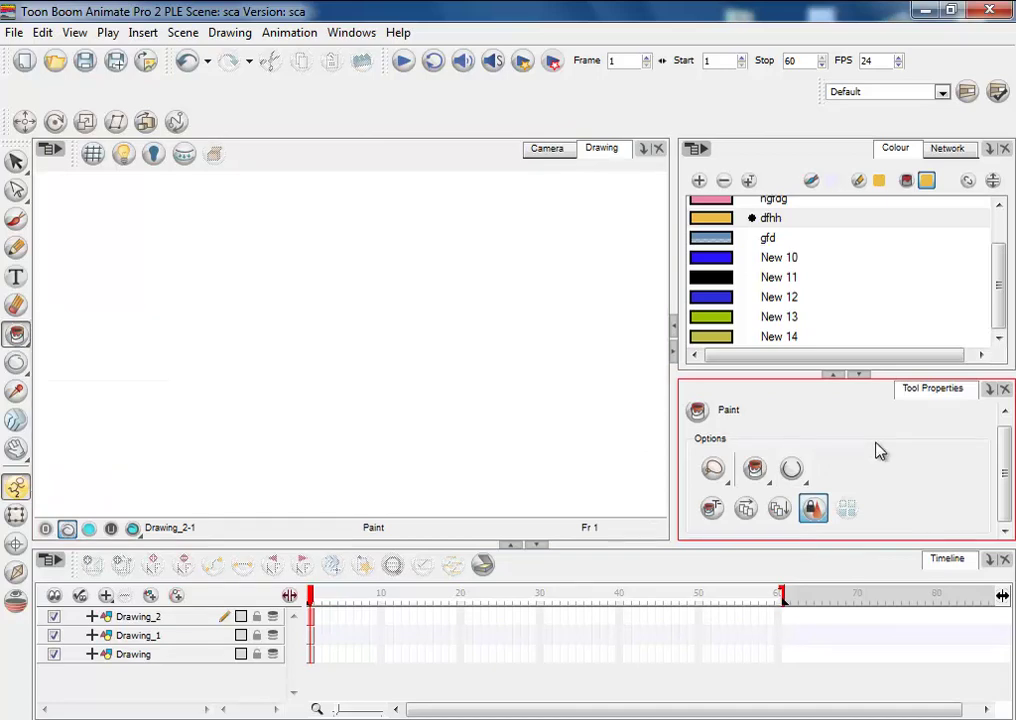
{"action": "left_click", "coordinate": [789, 474]}
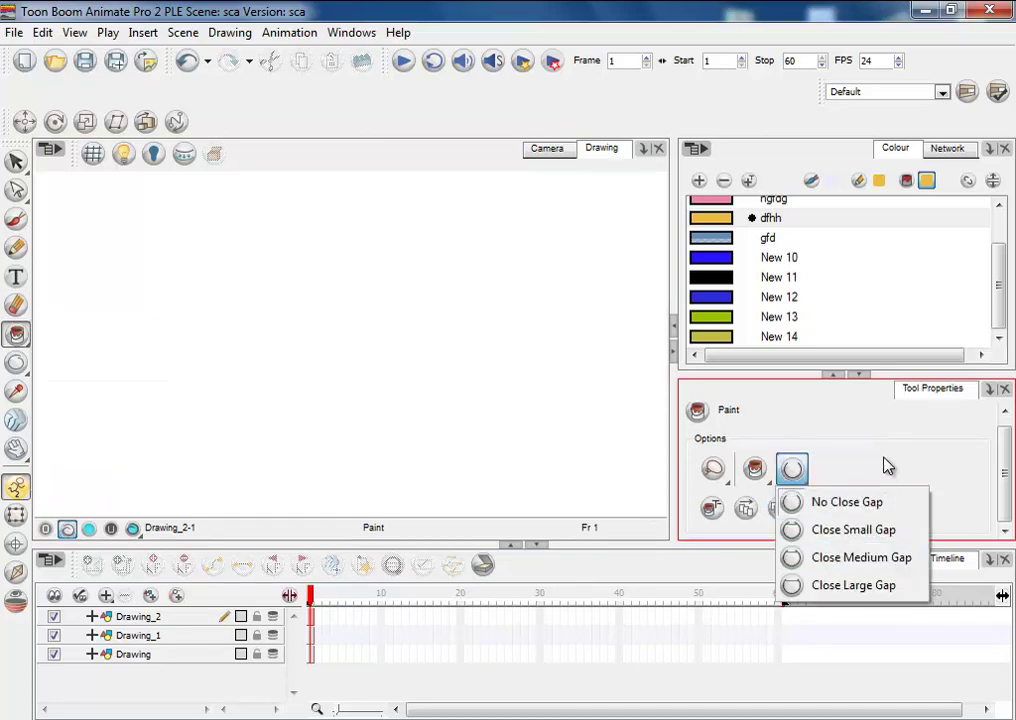
{"action": "left_click", "coordinate": [792, 468]}
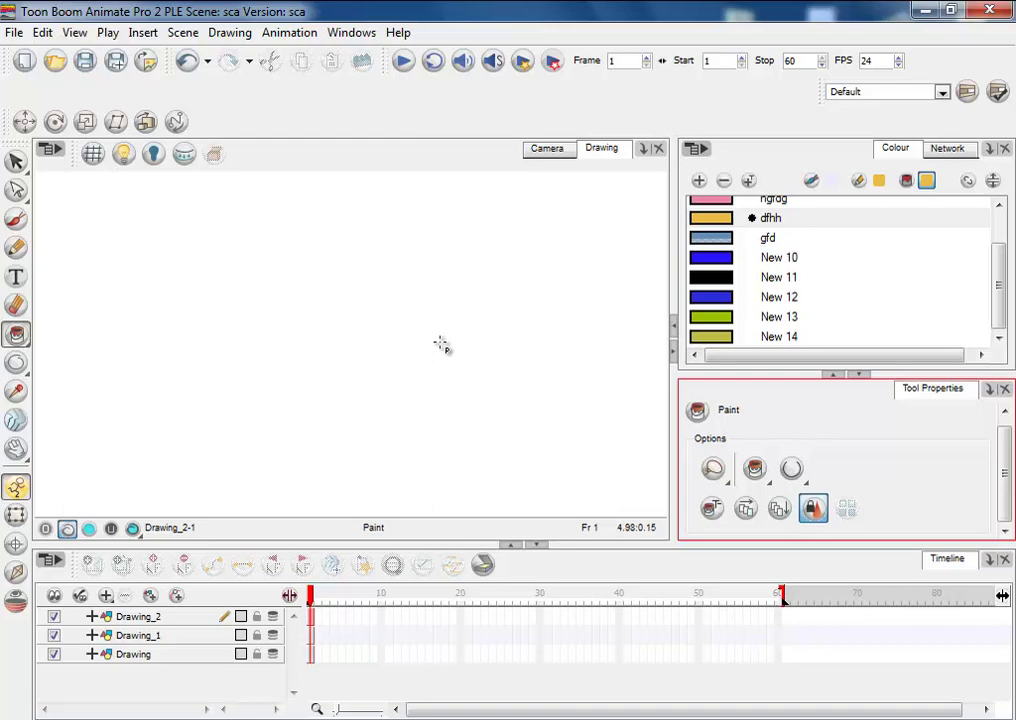
- Draw a rounded loop in dfhh with the Pencil, leaving its ends slightly apart, and inspect the gap up close
{"action": "key", "text": "alt+slash"}
{"action": "mouse_move", "coordinate": [407, 246]}
{"action": "left_mouse_down"}
{"action": "mouse_move", "coordinate": [265, 272]}
{"action": "mouse_move", "coordinate": [369, 394]}
{"action": "mouse_move", "coordinate": [438, 295]}
{"action": "mouse_move", "coordinate": [403, 256]}
{"action": "left_mouse_up"}
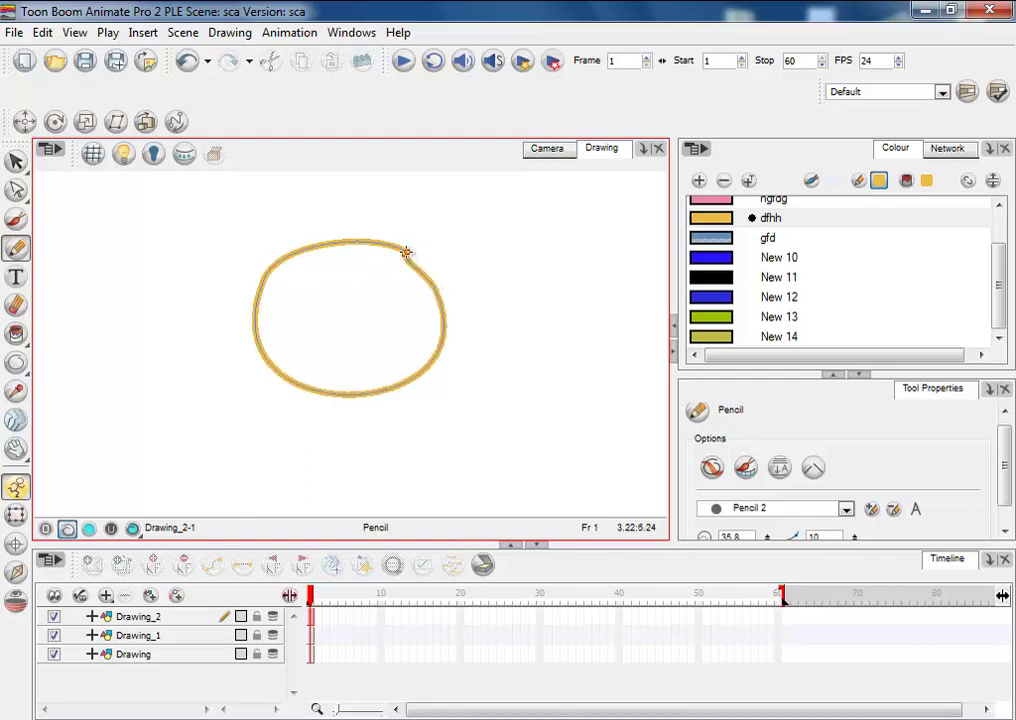
{"action": "key", "text": "alt+z"}
{"action": "mouse_move", "coordinate": [424, 268]}
{"action": "left_mouse_down"}
{"action": "mouse_move", "coordinate": [373, 252]}
{"action": "mouse_move", "coordinate": [524, 354]}
{"action": "left_mouse_up"}
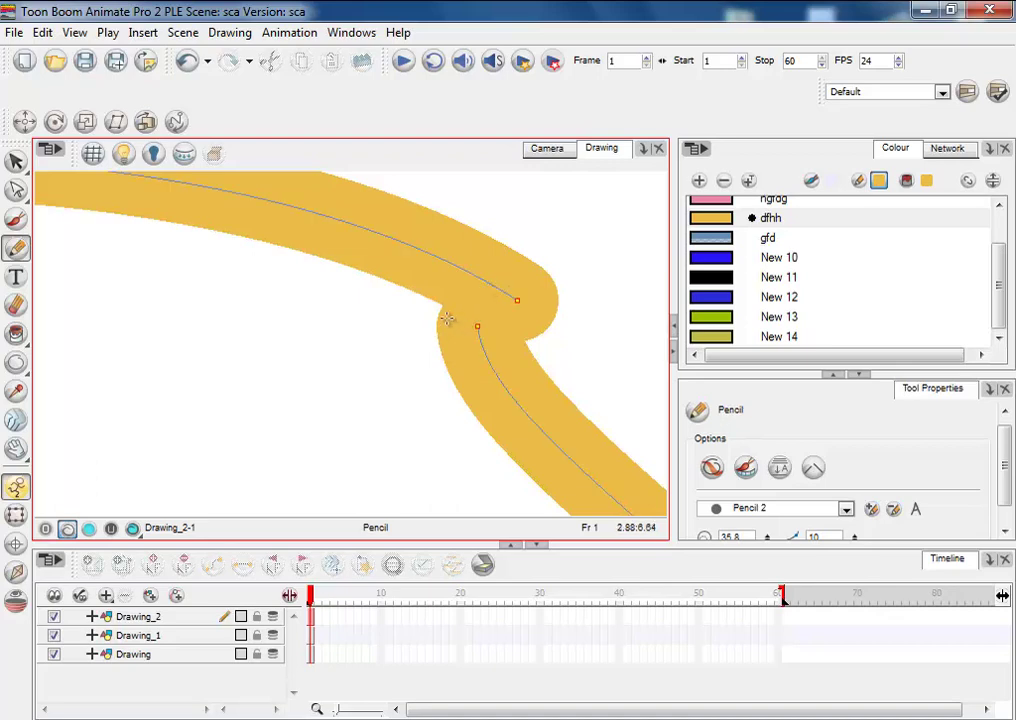
{"action": "key", "text": "shift+m"}
- Set the pencil colour to New 12, then switch to the Paint tool with No Close Gap
{"action": "left_click", "coordinate": [760, 297]}
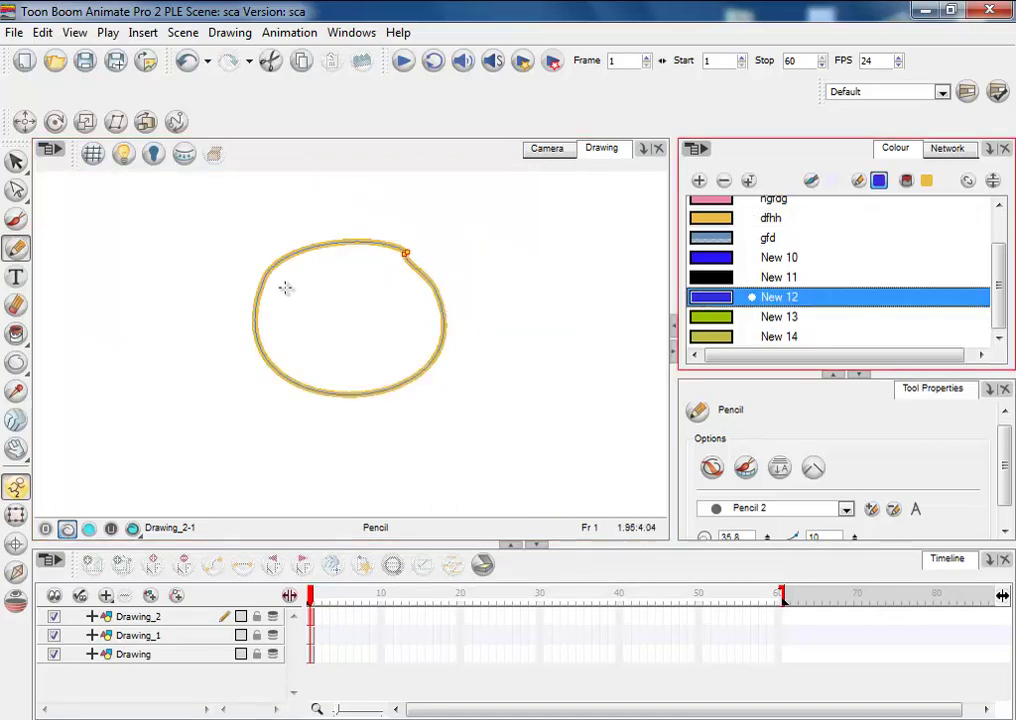
{"action": "key", "text": "alt+i"}
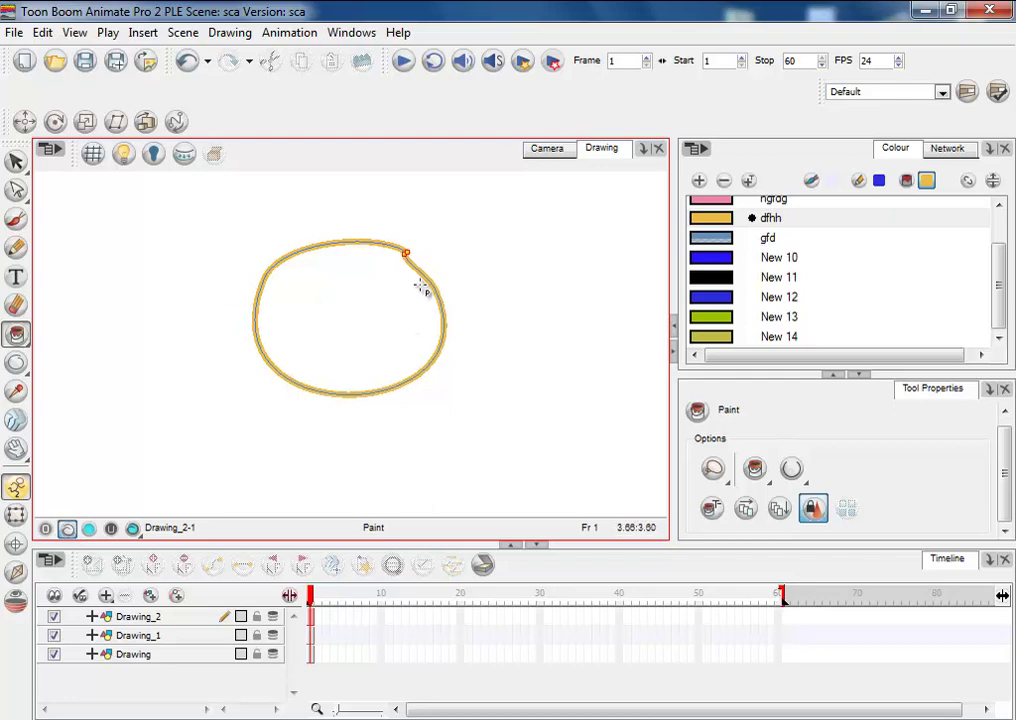
{"action": "left_click", "coordinate": [796, 474]}
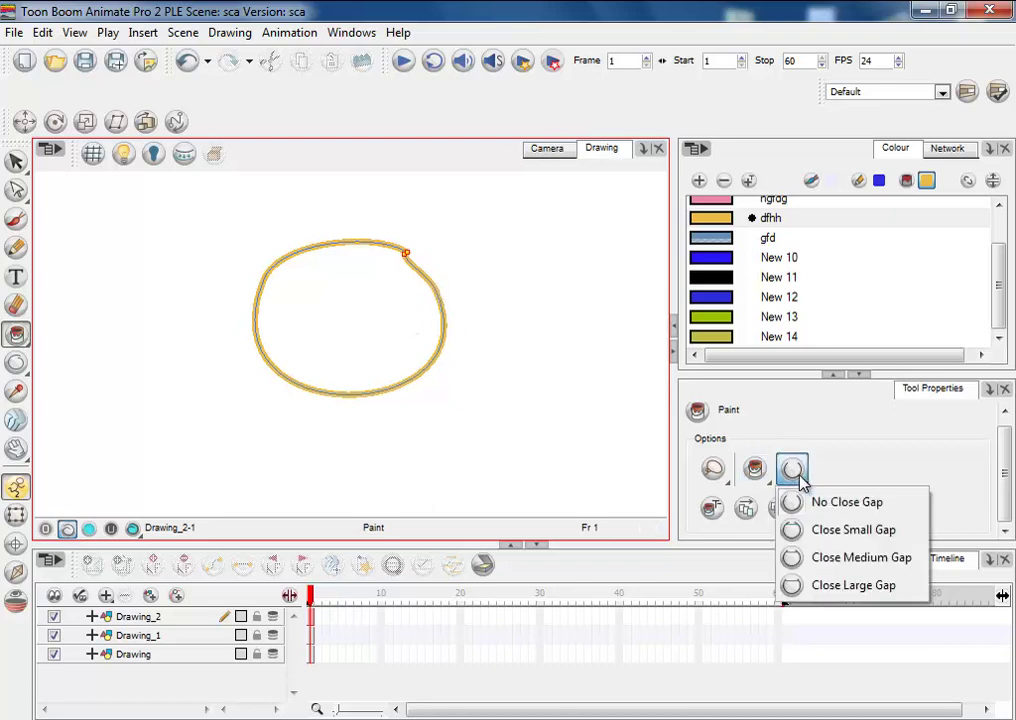
{"action": "left_click", "coordinate": [865, 506]}
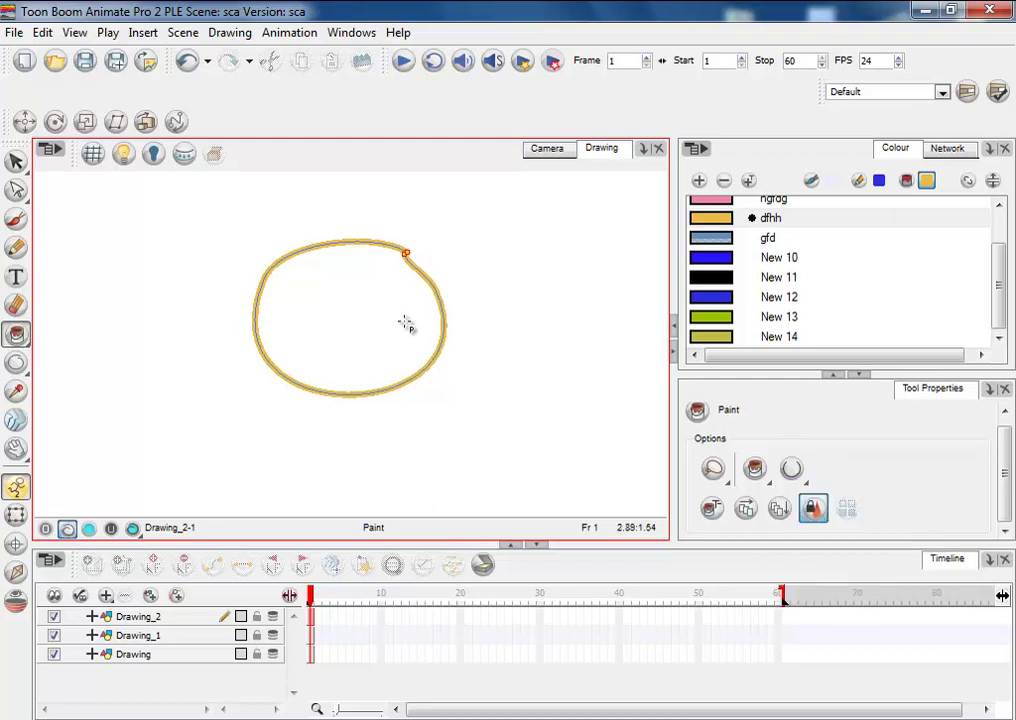
- Set the Paint tool to Close Small Gap, fill the loop with dfhh, and undo the fill
{"action": "left_click", "coordinate": [791, 469]}
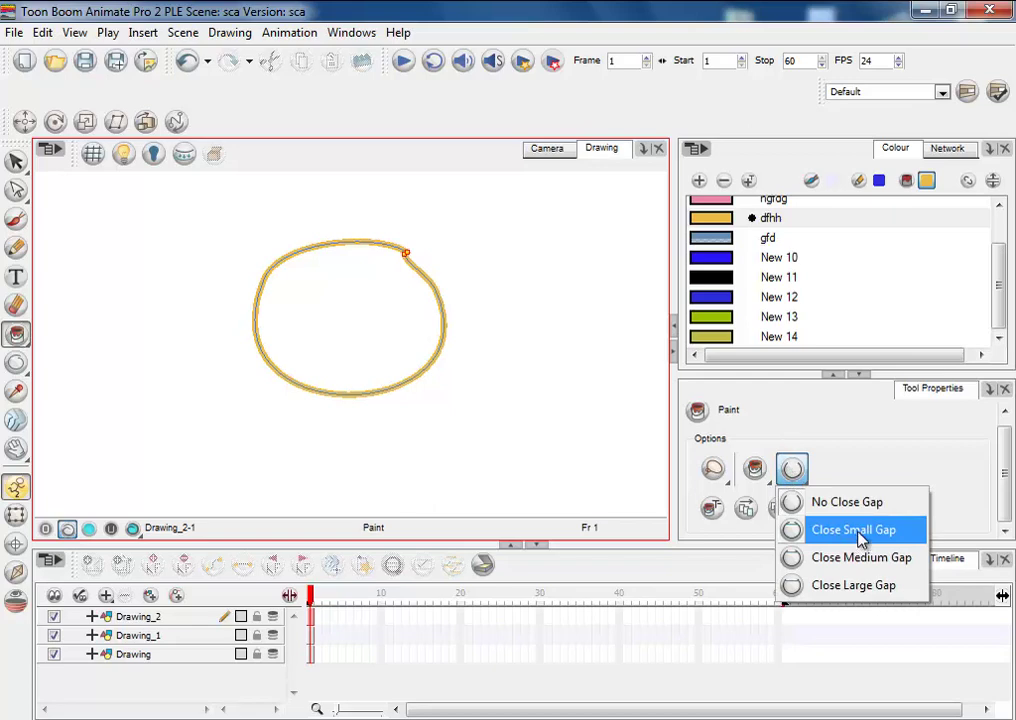
{"action": "left_click", "coordinate": [805, 530]}
{"action": "left_click", "coordinate": [386, 312]}
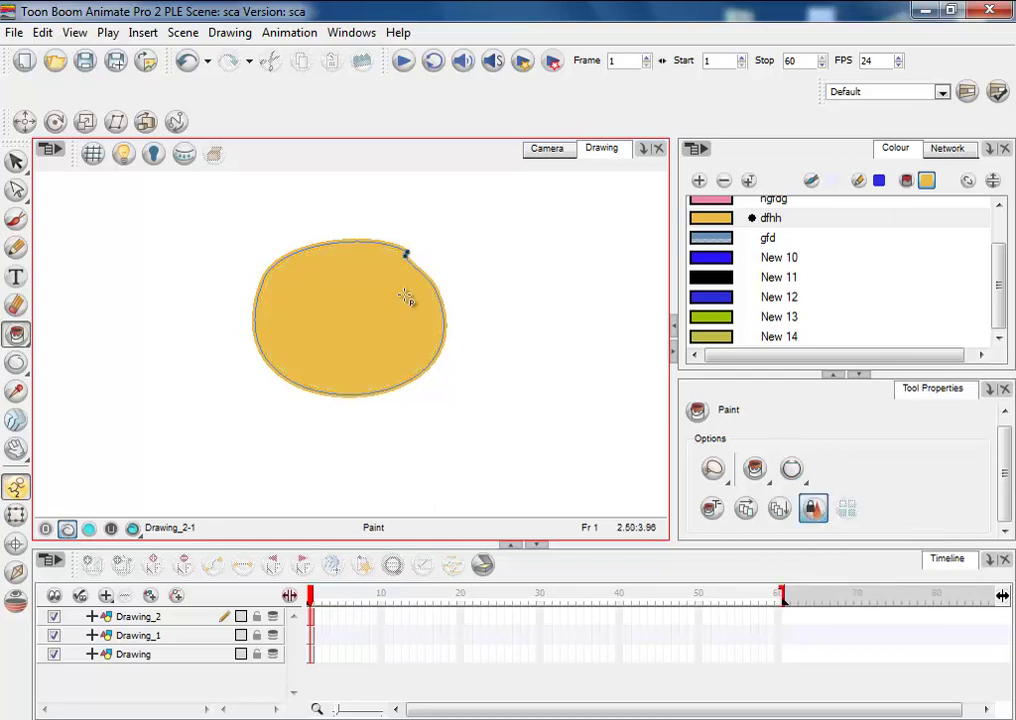
{"action": "key", "text": "ctrl+z"}
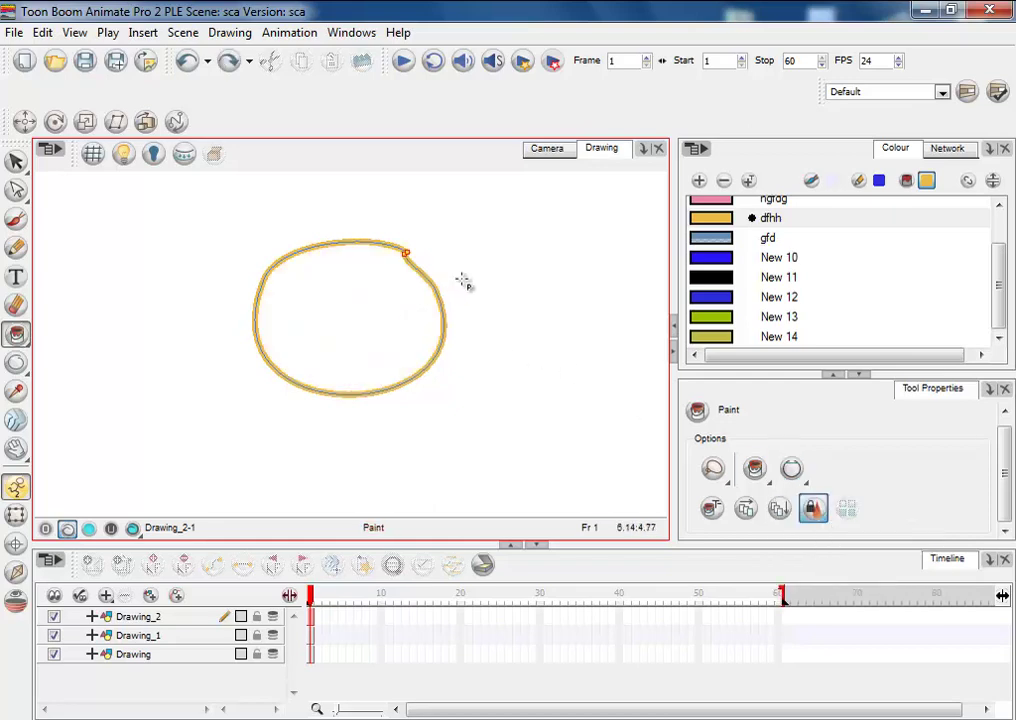
- Fill the loop with dfhh using Close Small Gap while viewing the gap between its ends up close, and undo the fill
{"action": "scroll", "coordinate": [418, 270], "scroll_direction": "up", "scroll_amount": 8}
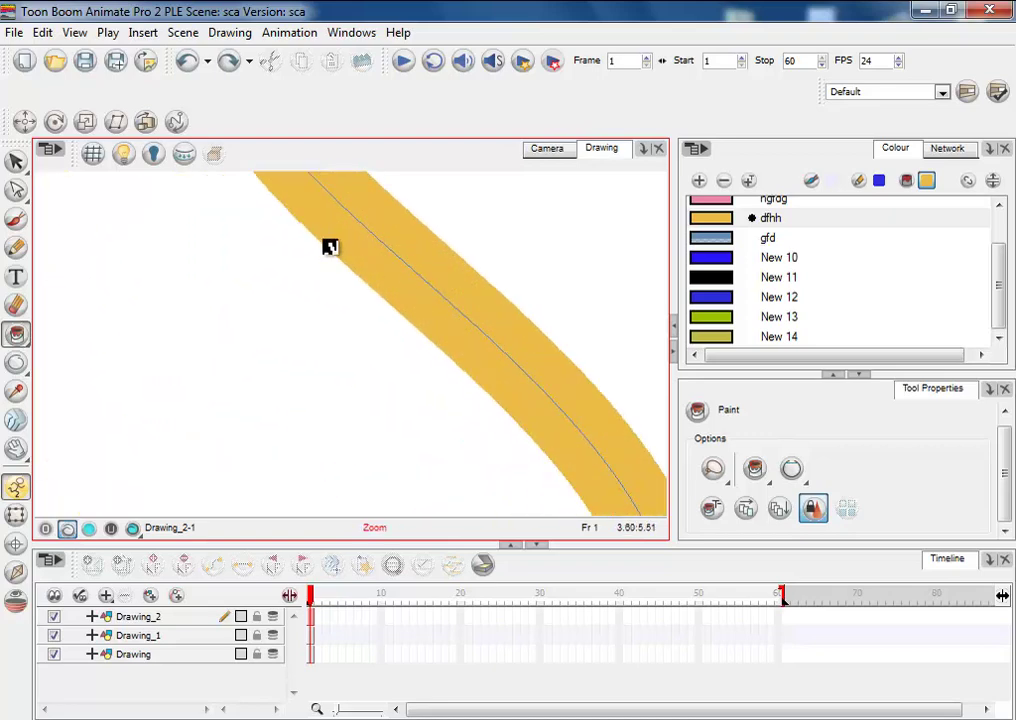
{"action": "mouse_move", "coordinate": [329, 243]}
{"action": "left_mouse_down"}
{"action": "mouse_move", "coordinate": [453, 476]}
{"action": "mouse_move", "coordinate": [438, 352]}
{"action": "left_mouse_up"}
{"action": "scroll", "coordinate": [409, 300], "scroll_direction": "up", "scroll_amount": 2}
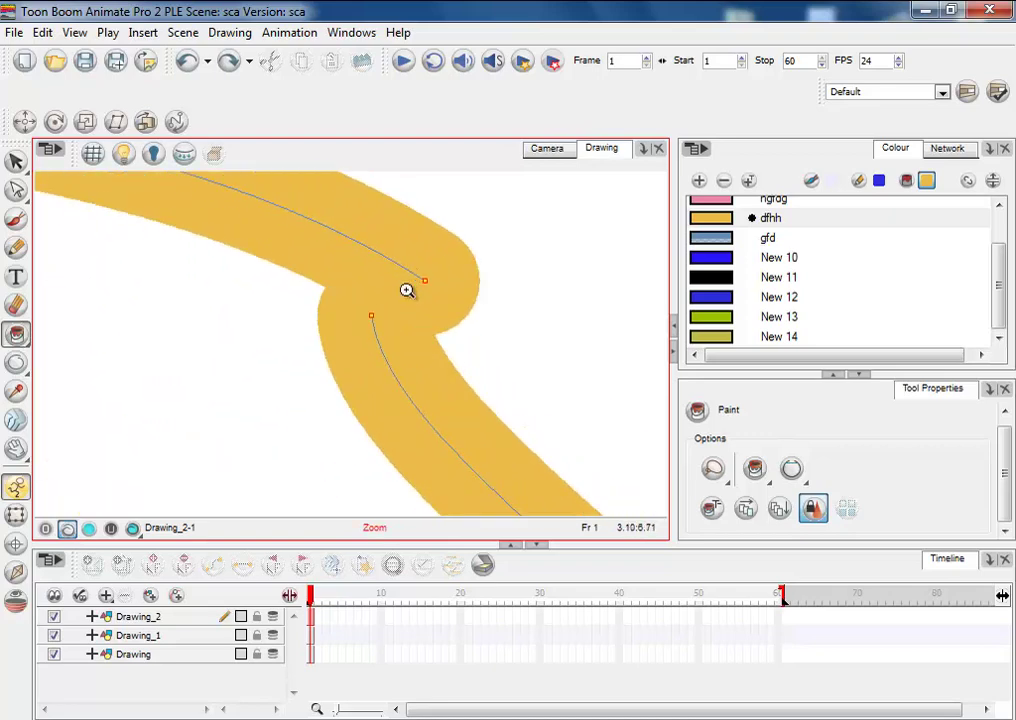
{"action": "left_click", "coordinate": [791, 468]}
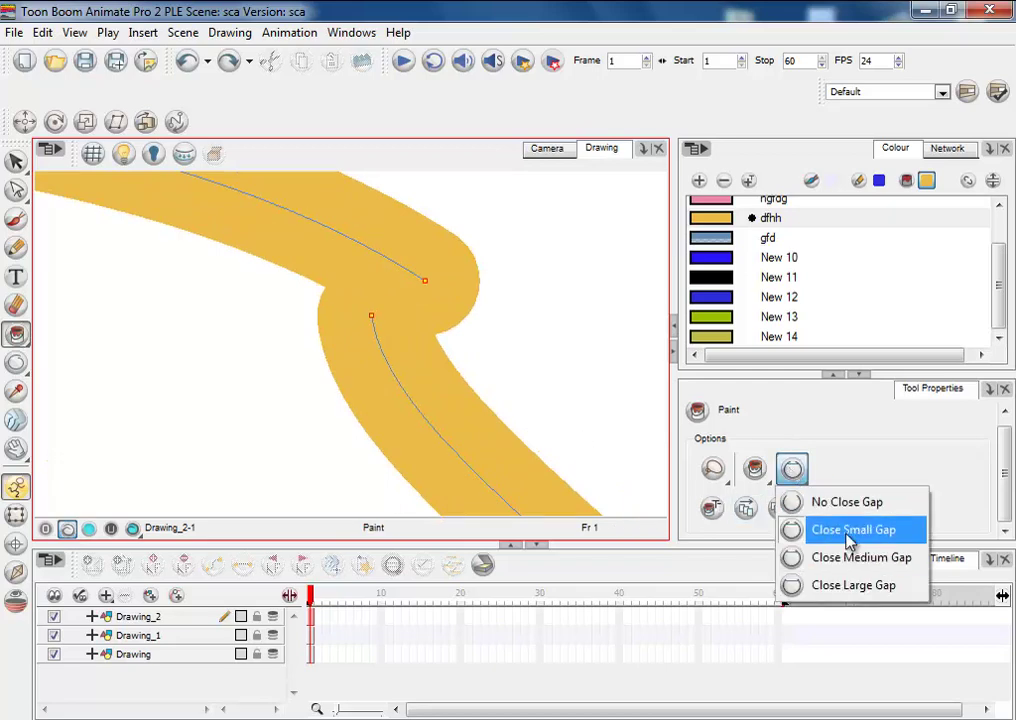
{"action": "left_click", "coordinate": [838, 530]}
{"action": "left_click", "coordinate": [188, 295]}
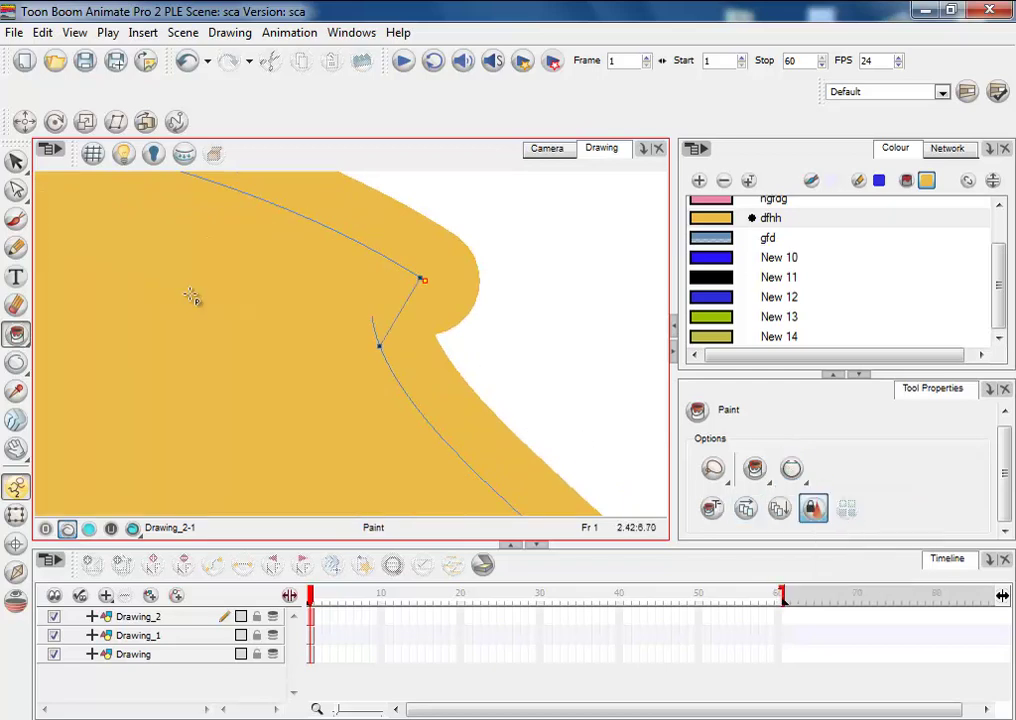
{"action": "key", "text": "ctrl+z"}
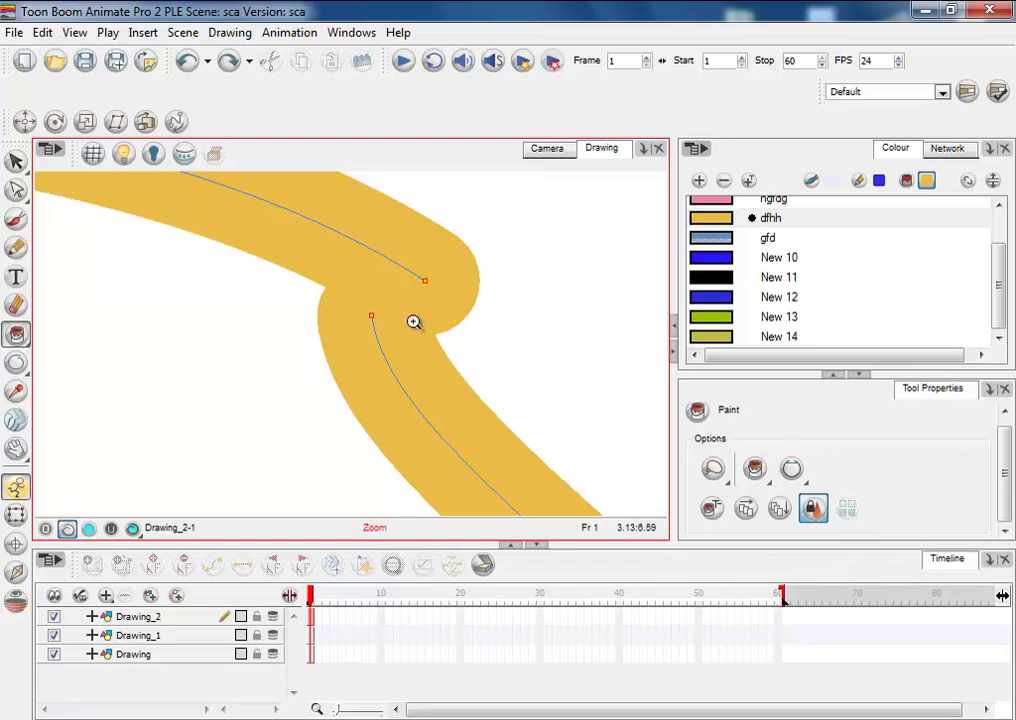
- Try to fill the loop at an even higher magnification of the gap, and undo the attempt
{"action": "scroll", "coordinate": [415, 318], "scroll_direction": "up", "scroll_amount": 4}
{"action": "mouse_move", "coordinate": [384, 289]}
{"action": "left_mouse_down"}
{"action": "mouse_move", "coordinate": [612, 447]}
{"action": "mouse_move", "coordinate": [664, 450]}
{"action": "left_mouse_up"}
{"action": "left_click", "coordinate": [99, 269]}
{"action": "key", "text": "ctrl+z"}
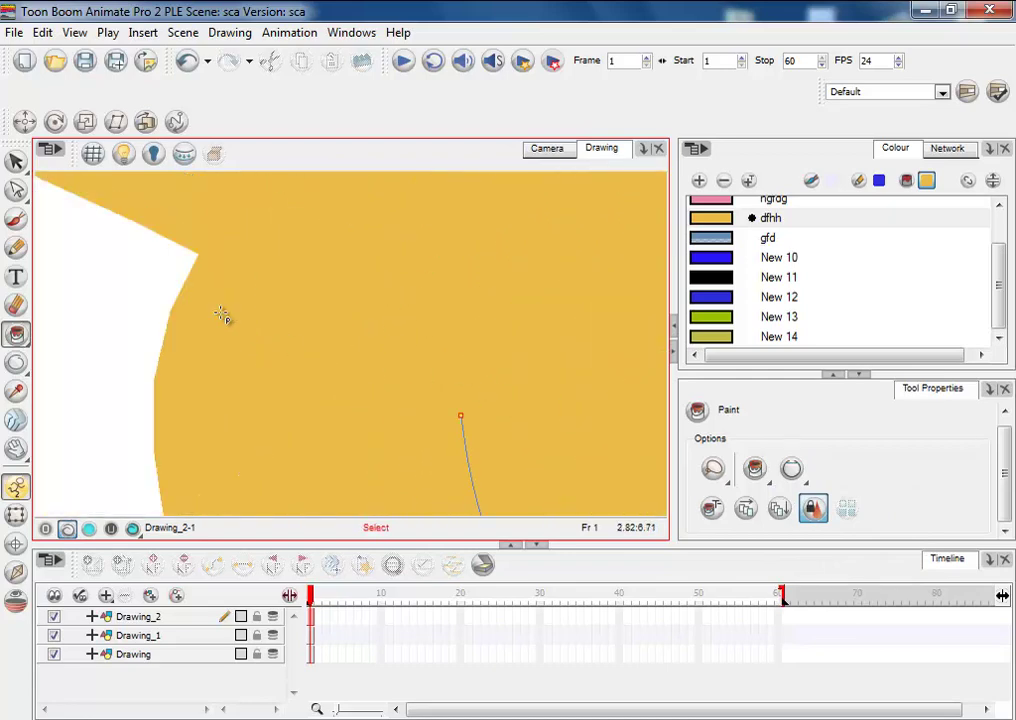
- Widen the loop's gap with the Contour Editor by moving the end point of its right-hand side away from the other end
{"action": "scroll", "coordinate": [255, 327], "scroll_direction": "down", "scroll_amount": 5}
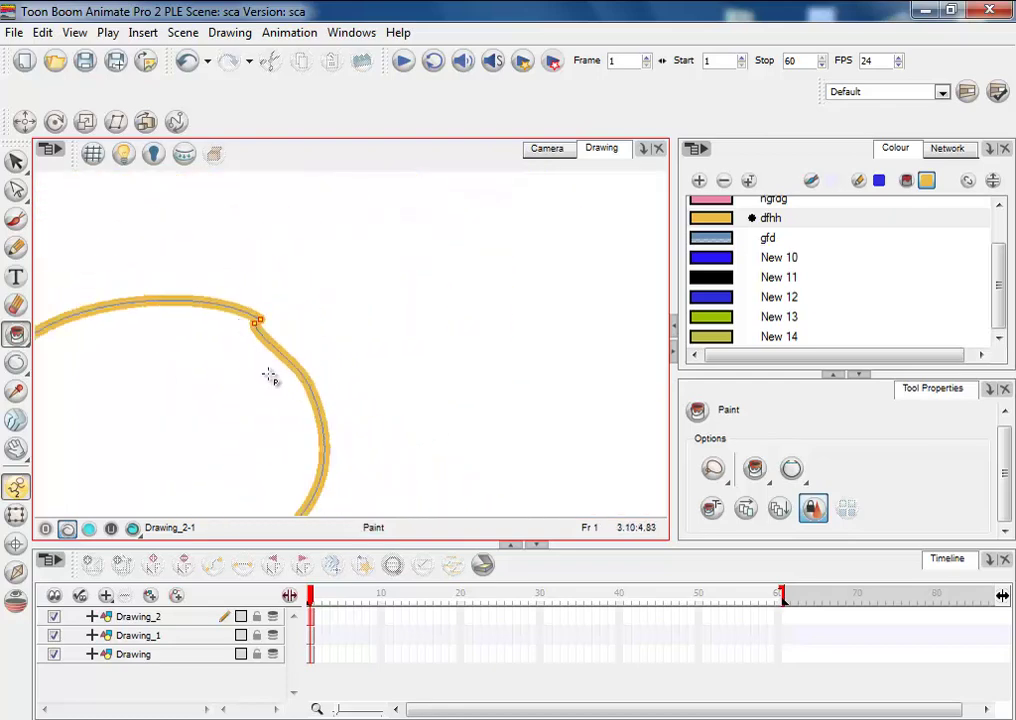
{"action": "key", "text": "alt+q"}
{"action": "left_click_drag", "start_coordinate": [255, 327], "coordinate": [271, 339]}
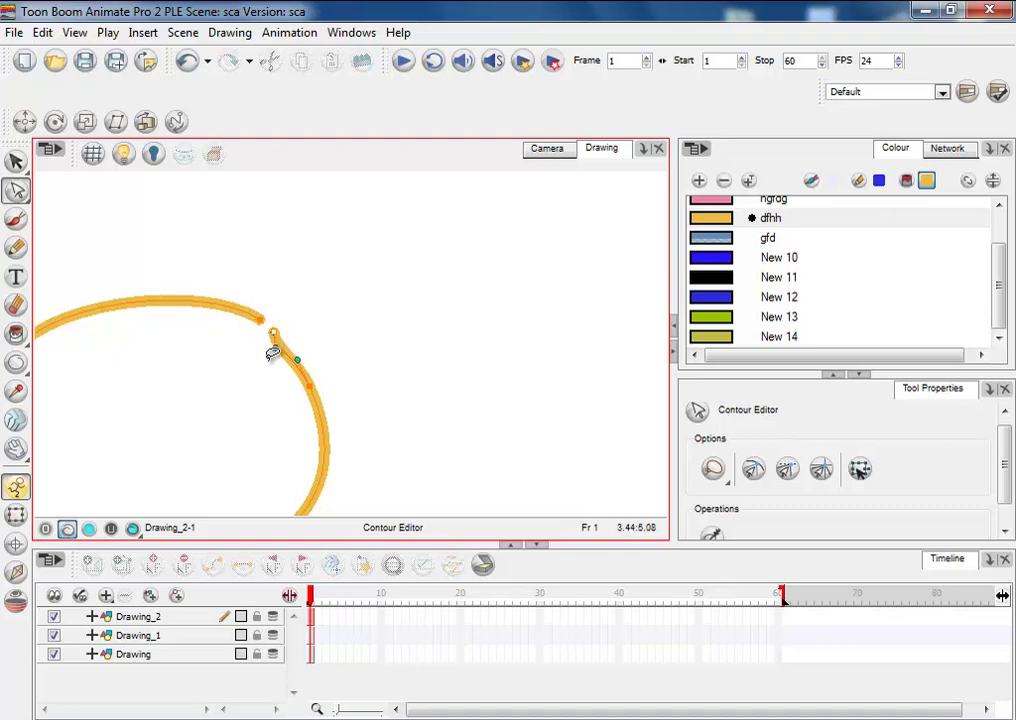
{"action": "key", "text": "alt+z"}
{"action": "left_click", "coordinate": [279, 356]}
{"action": "left_click", "coordinate": [280, 358]}
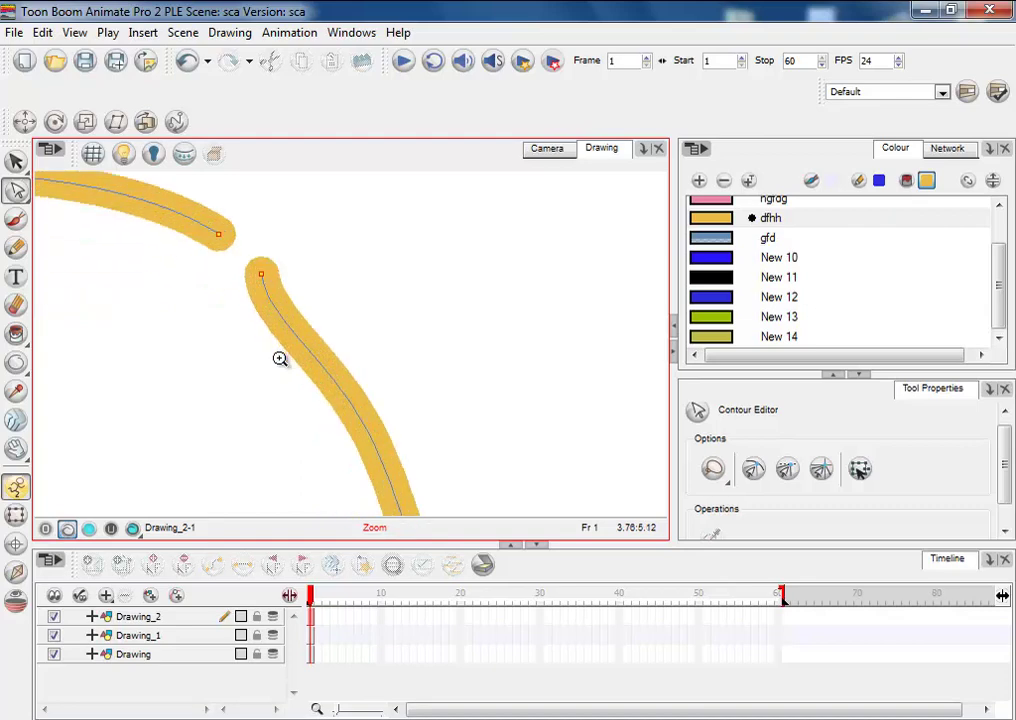
{"action": "key", "text": "space"}
{"action": "left_click_drag", "start_coordinate": [211, 386], "coordinate": [540, 392]}
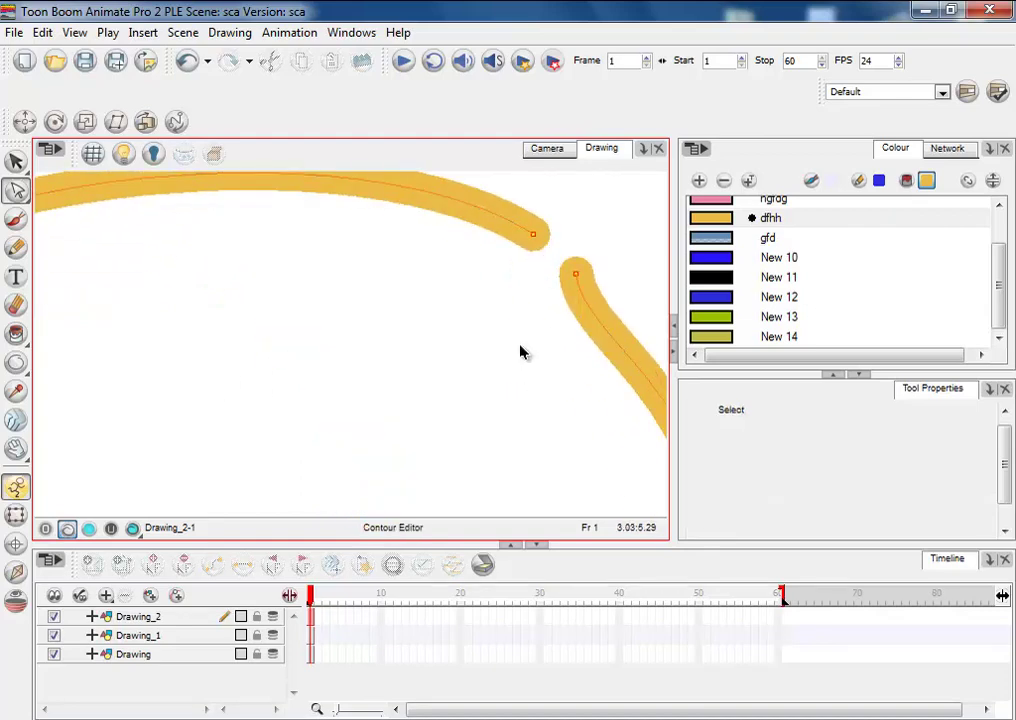
- Switch to the Paint tool and change its gap closing to Close Medium Gap, followed by Close Large Gap
{"action": "key", "text": "alt+i"}
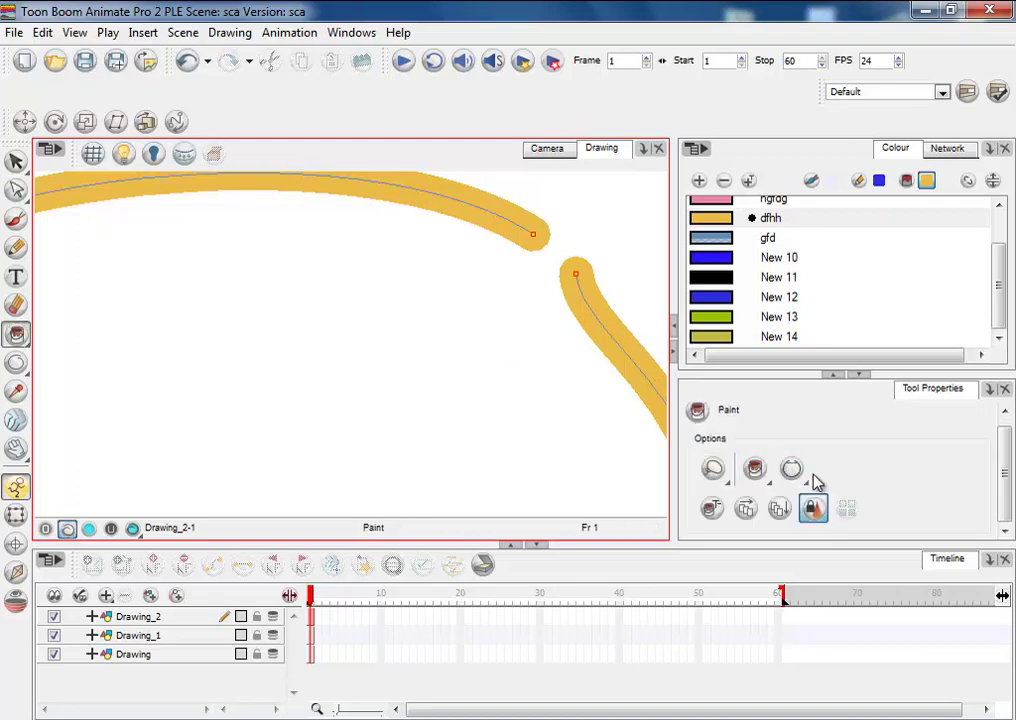
{"action": "left_click", "coordinate": [791, 469]}
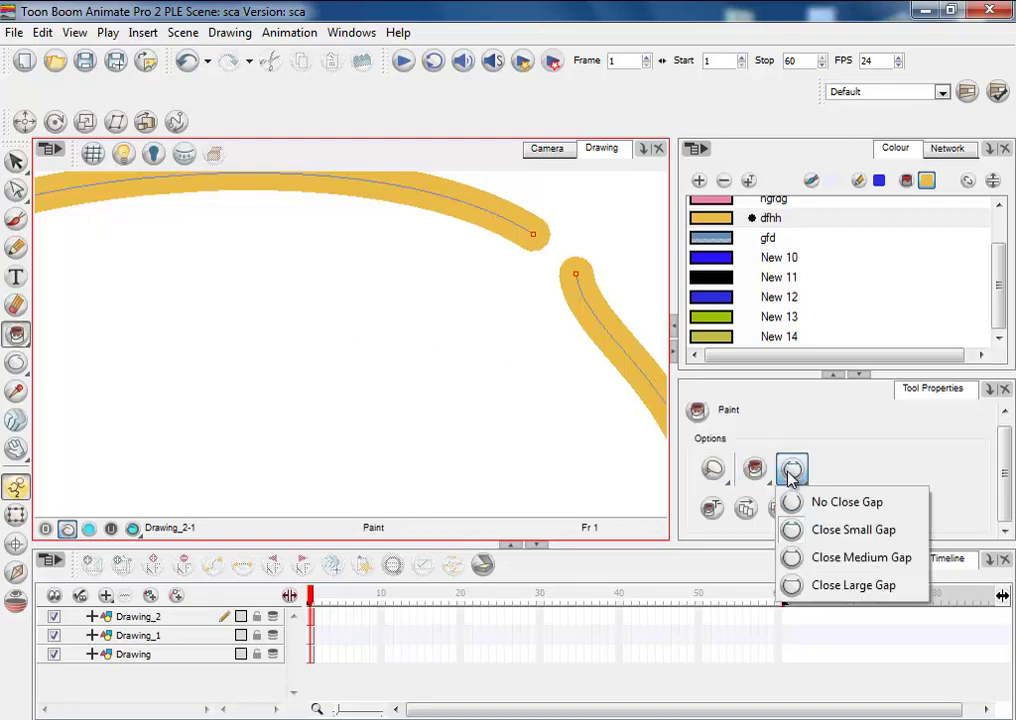
{"action": "left_click", "coordinate": [881, 558]}
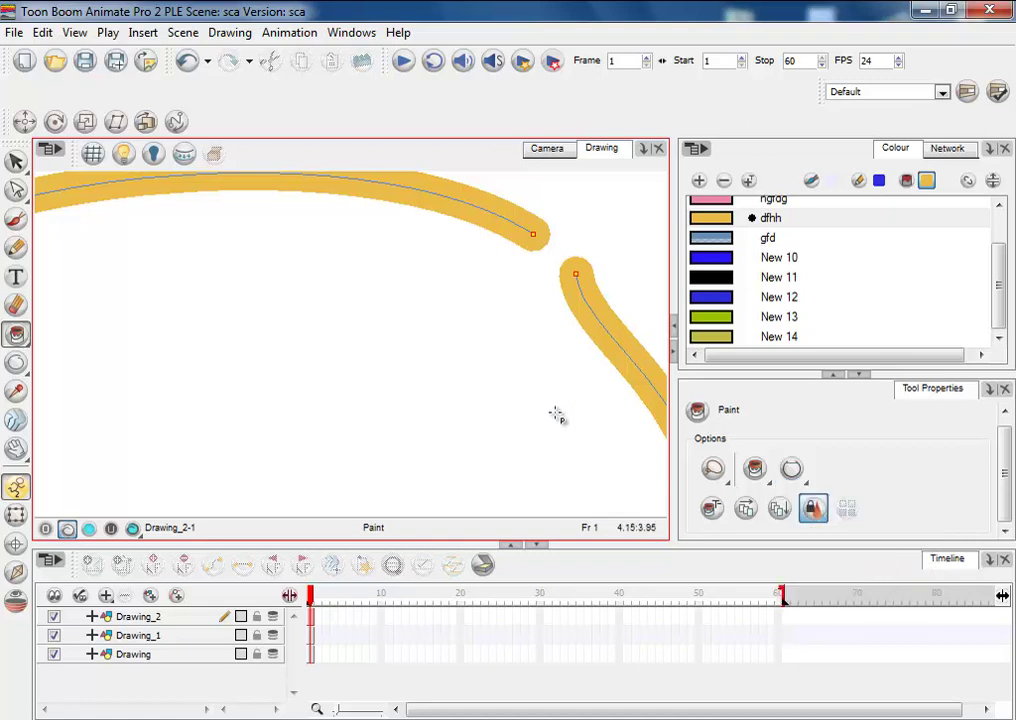
{"action": "left_click", "coordinate": [795, 480]}
{"action": "left_click", "coordinate": [845, 585]}
{"action": "left_click_drag", "start_coordinate": [808, 481], "coordinate": [860, 420]}
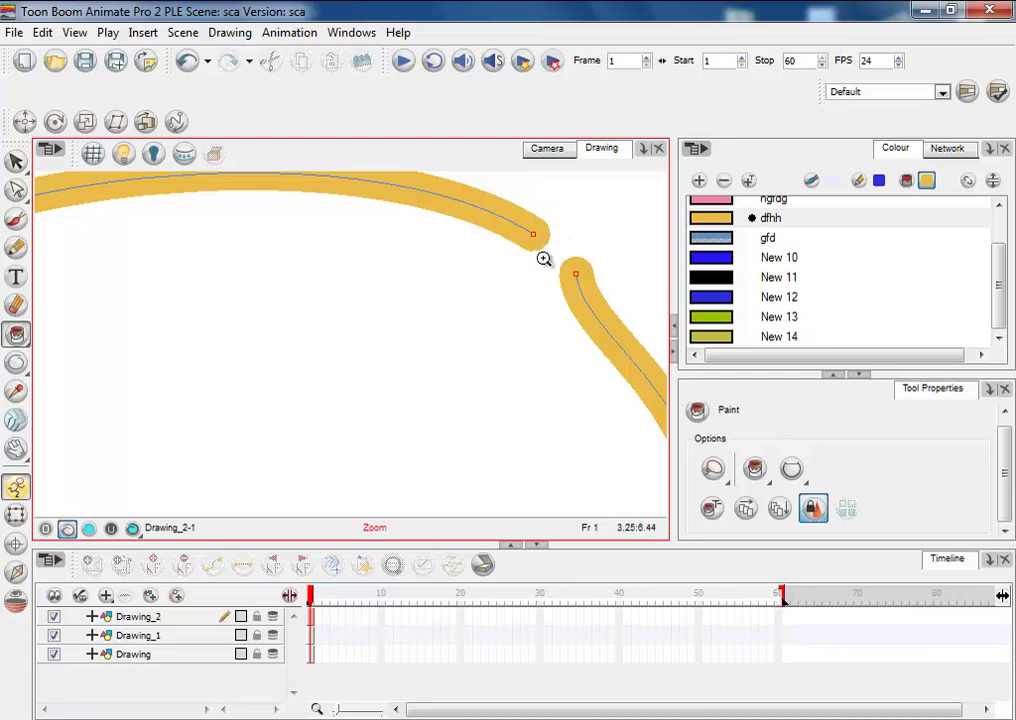
- Try to fill the widened loop with dfhh from a far zoomed-out view using Close Large Gap, and undo it
{"action": "left_click", "coordinate": [546, 262]}
{"action": "left_click_drag", "start_coordinate": [590, 259], "coordinate": [462, 337]}
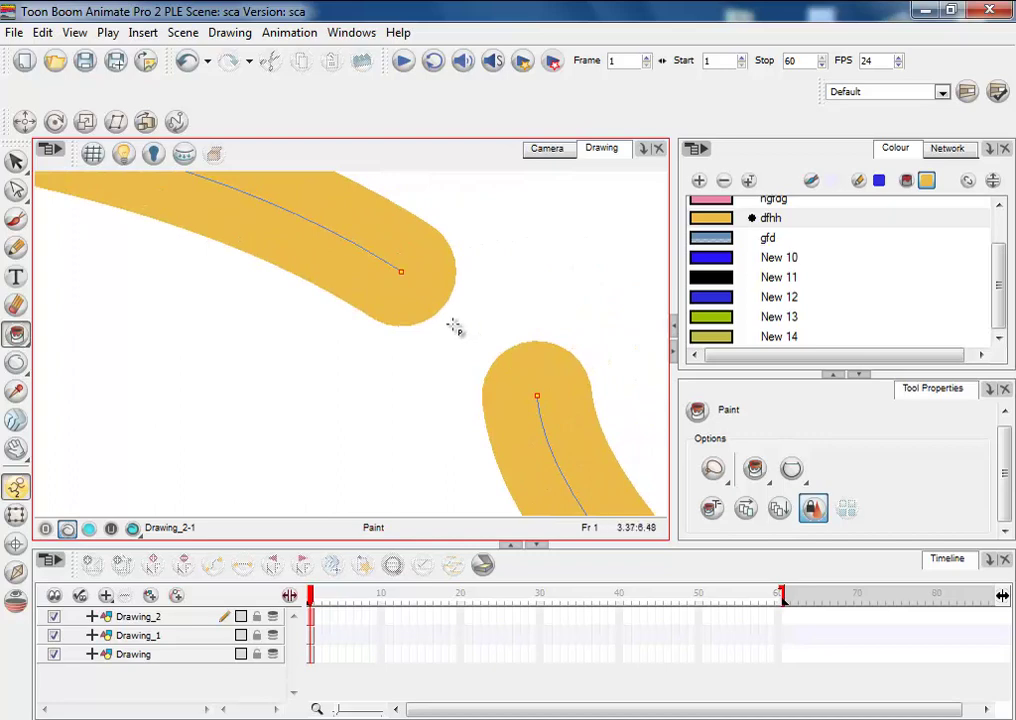
{"action": "scroll", "coordinate": [465, 337], "scroll_direction": "down", "scroll_amount": 10}
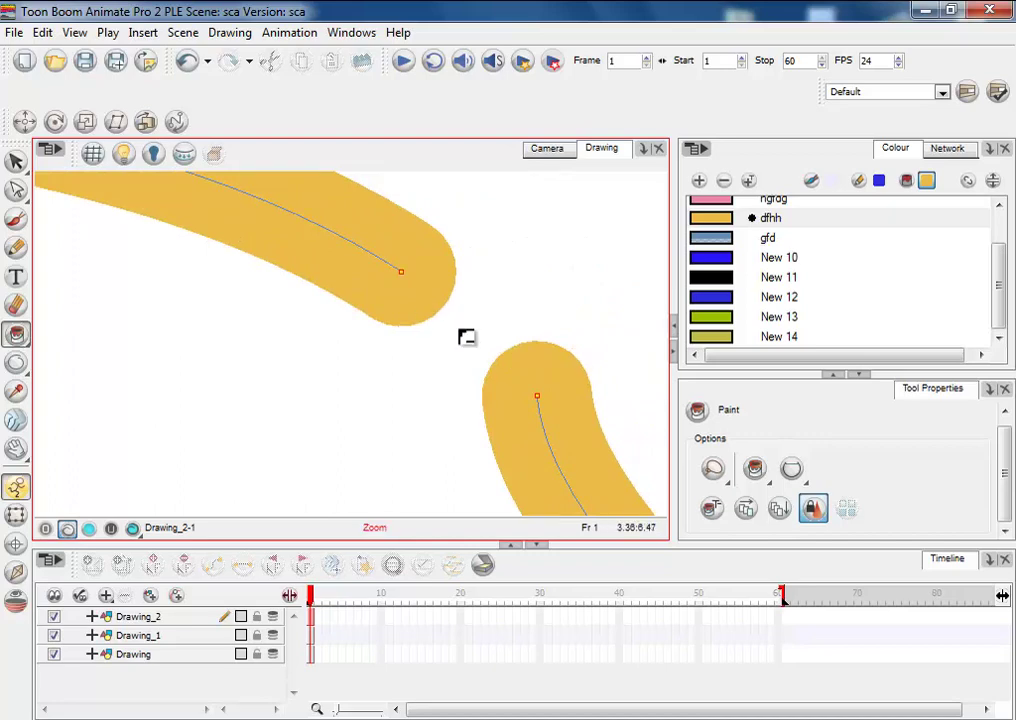
{"action": "scroll", "coordinate": [462, 366], "scroll_direction": "down", "scroll_amount": 3}
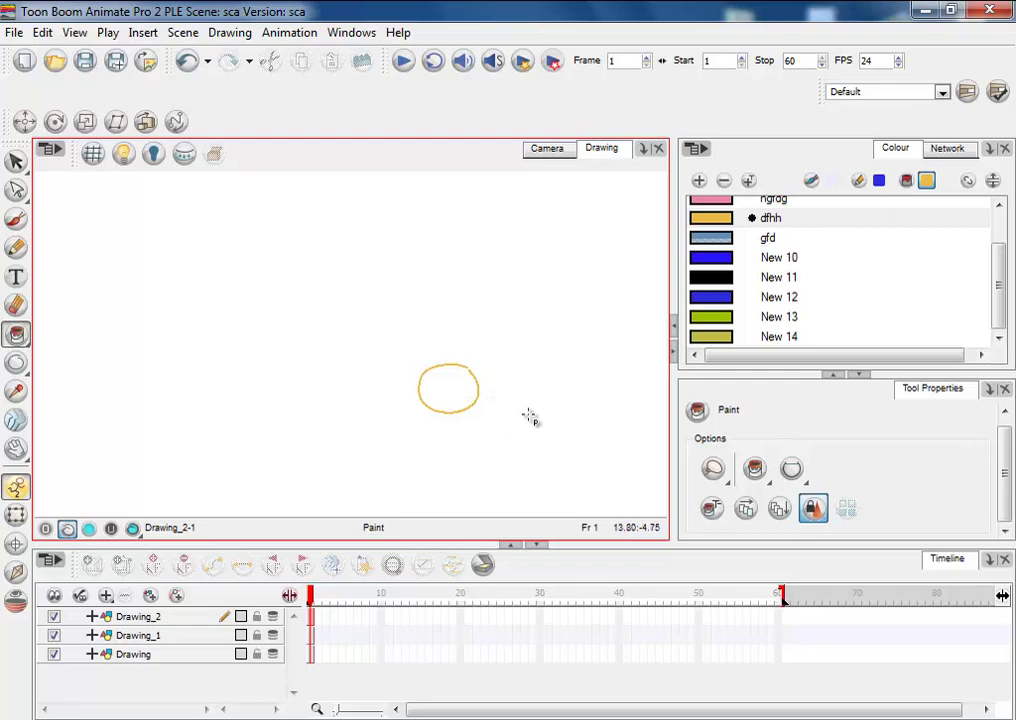
{"action": "left_click", "coordinate": [450, 397]}
{"action": "key", "text": "ctrl+z"}
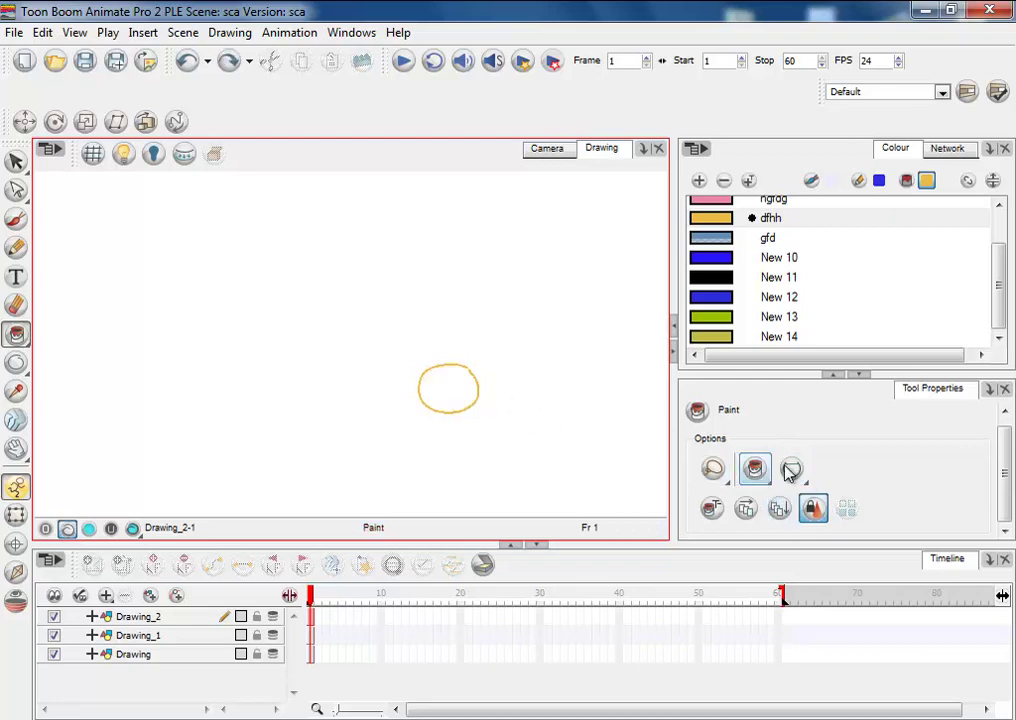
- Set the Paint tool to Close Medium Gap, try to fill the small-looking loop, and undo it
{"action": "left_click", "coordinate": [791, 468]}
{"action": "left_click", "coordinate": [824, 562]}
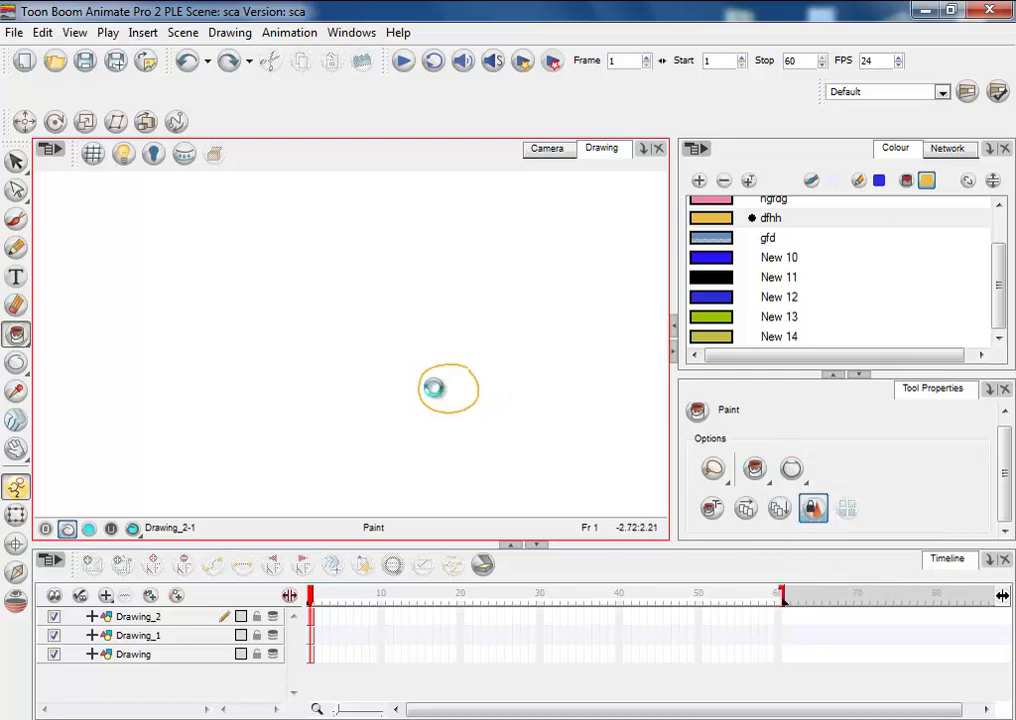
{"action": "left_click", "coordinate": [443, 390]}
{"action": "key", "text": "ctrl+z"}
- Set the Paint tool to Close Small Gap and try filling the zoomed-out loop twice, undoing each attempt
{"action": "left_click", "coordinate": [791, 468]}
{"action": "left_click", "coordinate": [800, 542]}
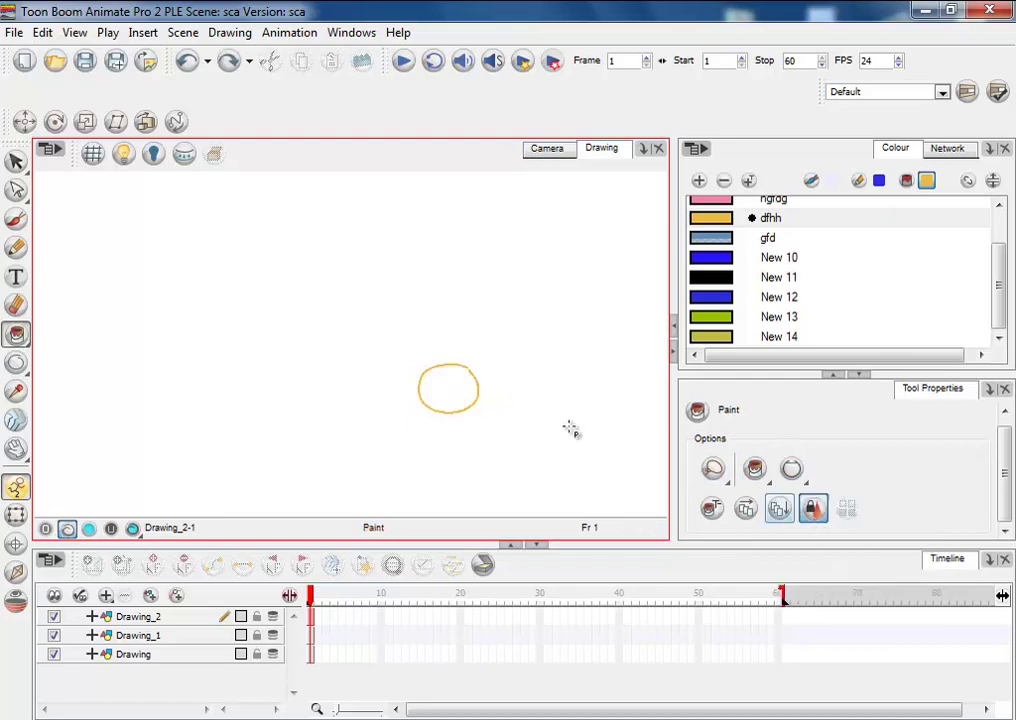
{"action": "left_click", "coordinate": [466, 379]}
{"action": "key", "text": "ctrl+z"}
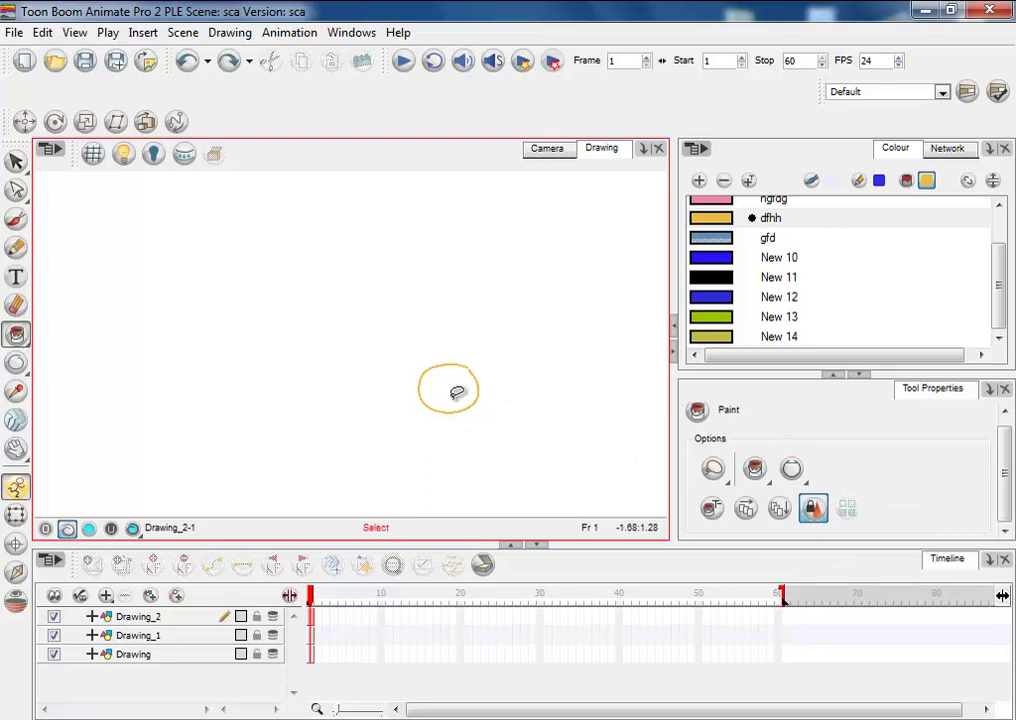
{"action": "left_click", "coordinate": [462, 407]}
{"action": "key", "text": "ctrl+z"}
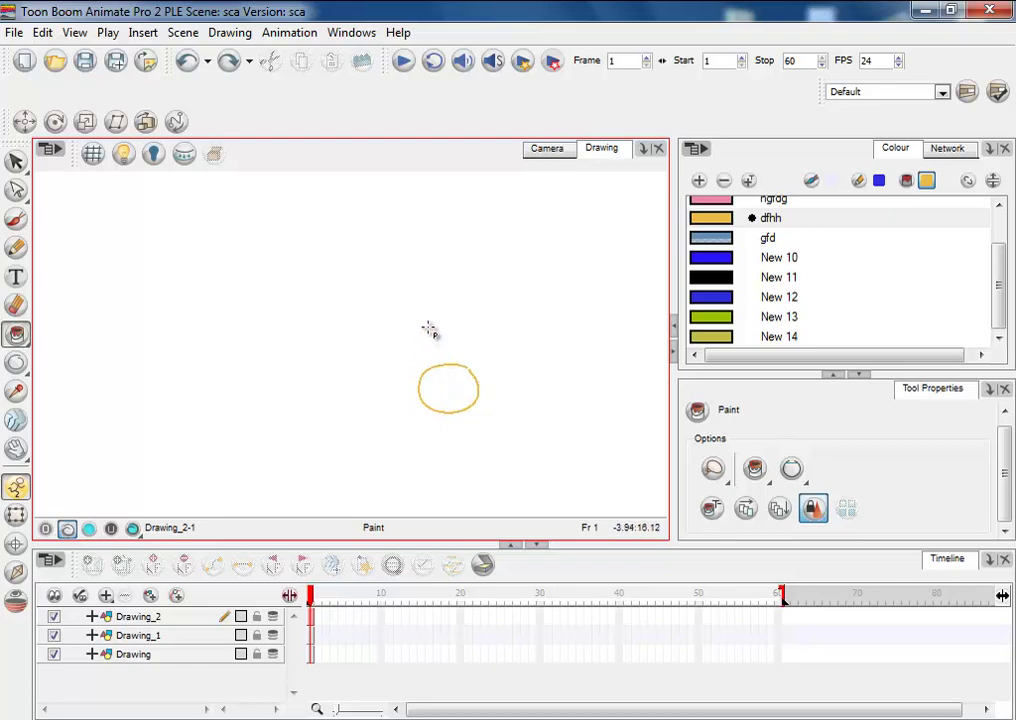
- Find the Show Strokes option for the Drawing view and turn it on
{"action": "left_click", "coordinate": [74, 32]}
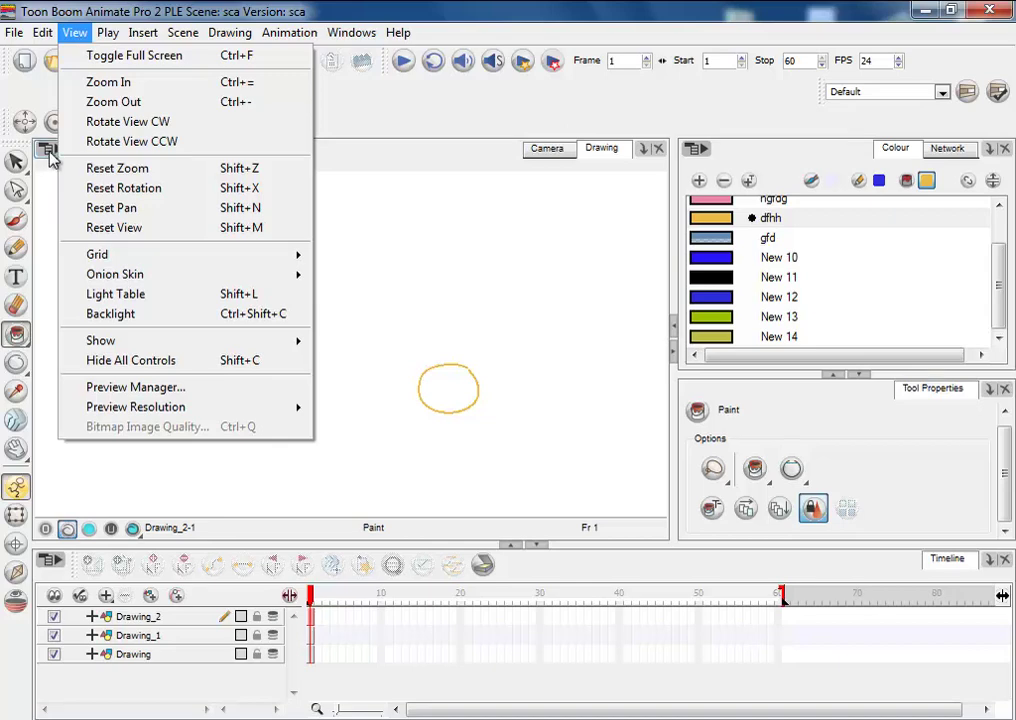
{"action": "left_click", "coordinate": [75, 32]}
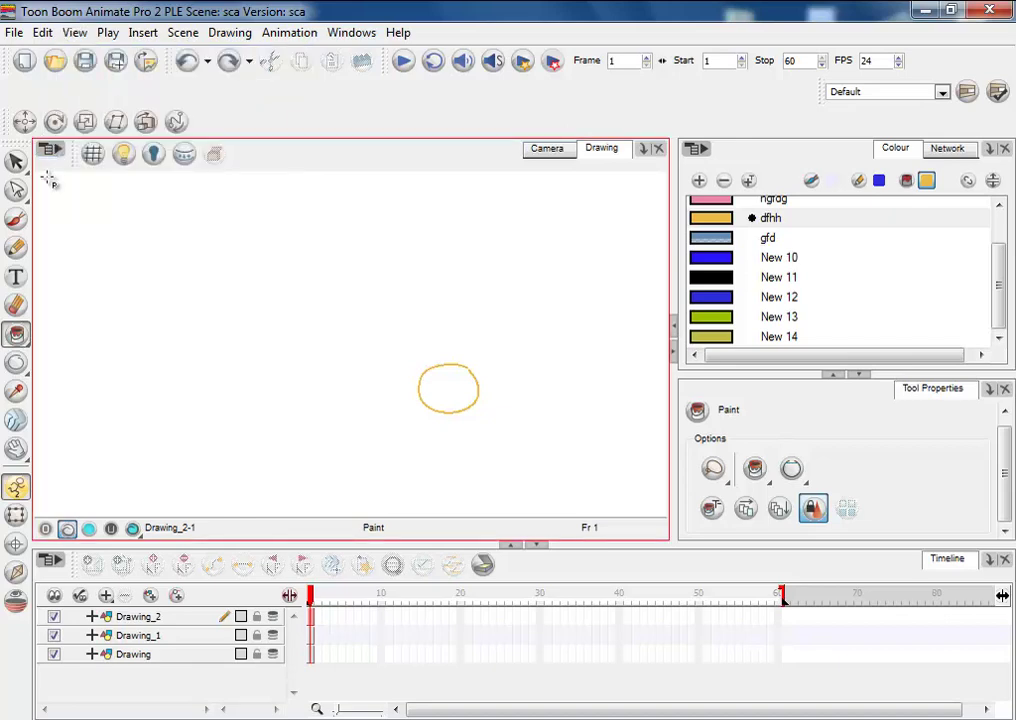
{"action": "left_click", "coordinate": [47, 150]}
{"action": "left_click", "coordinate": [696, 149]}
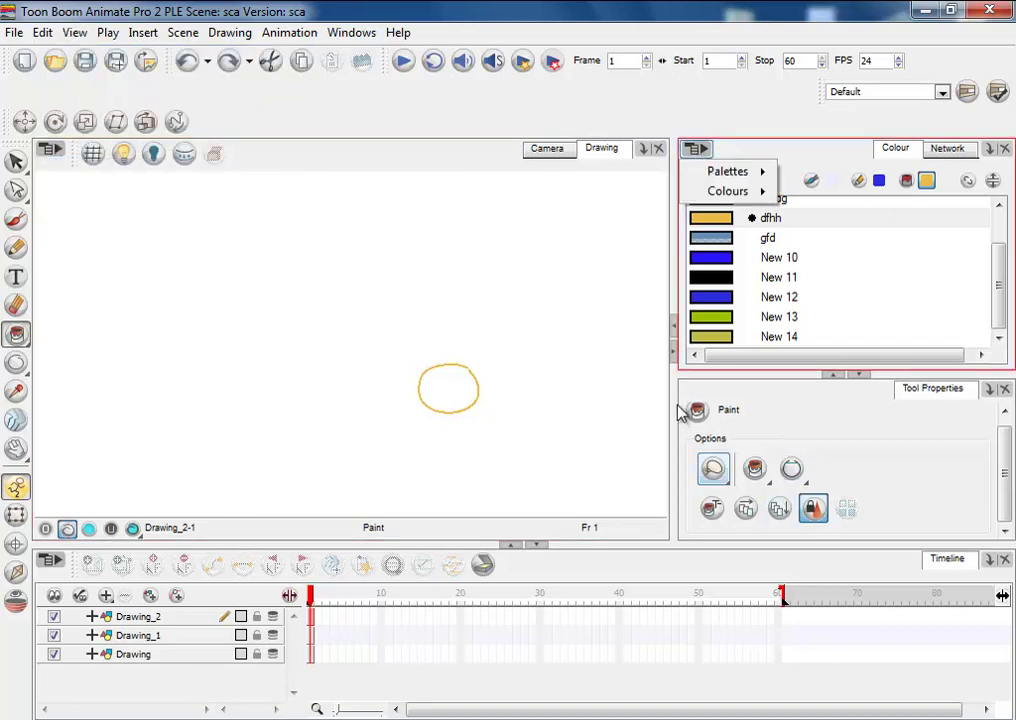
{"action": "left_click", "coordinate": [201, 688]}
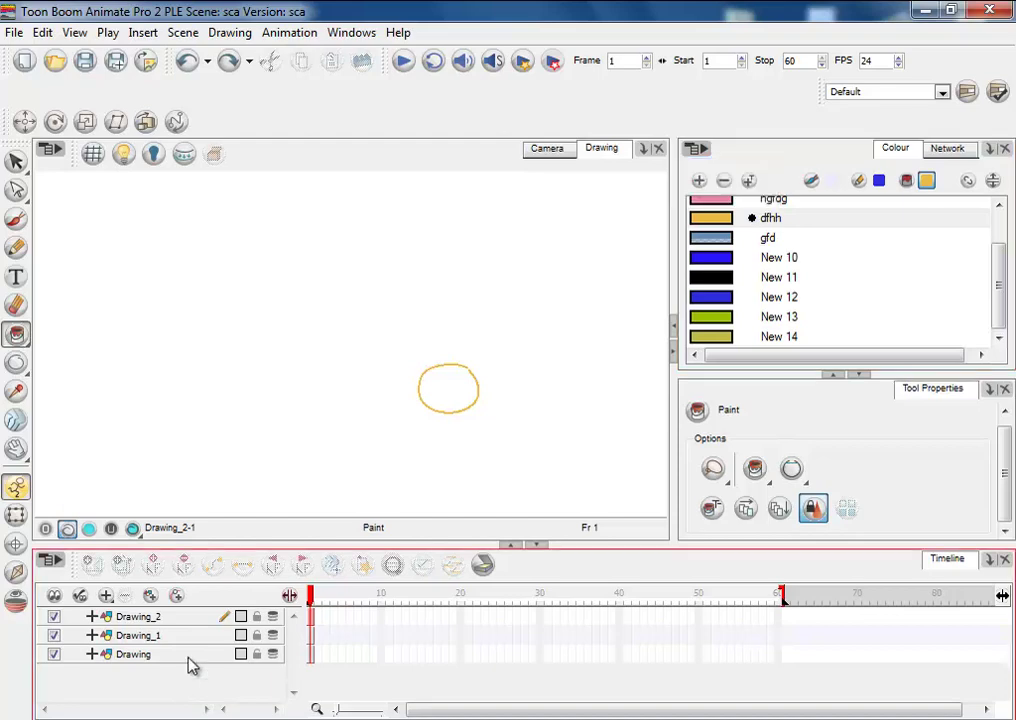
{"action": "right_click", "coordinate": [208, 296]}
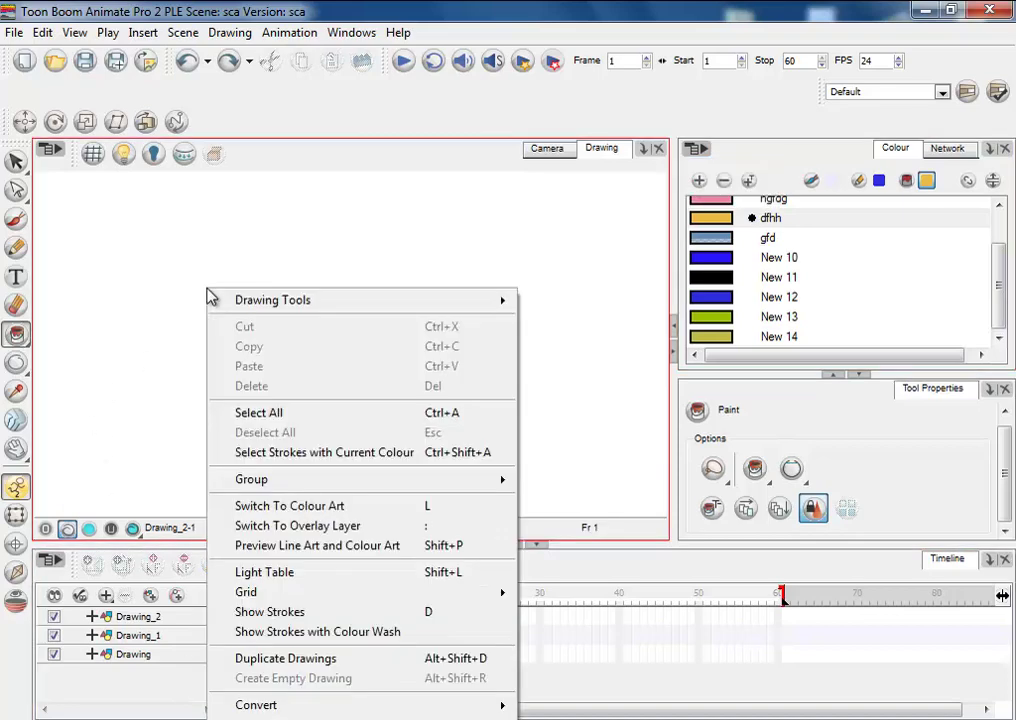
{"action": "left_click", "coordinate": [48, 149]}
{"action": "mouse_move", "coordinate": [108, 193]}
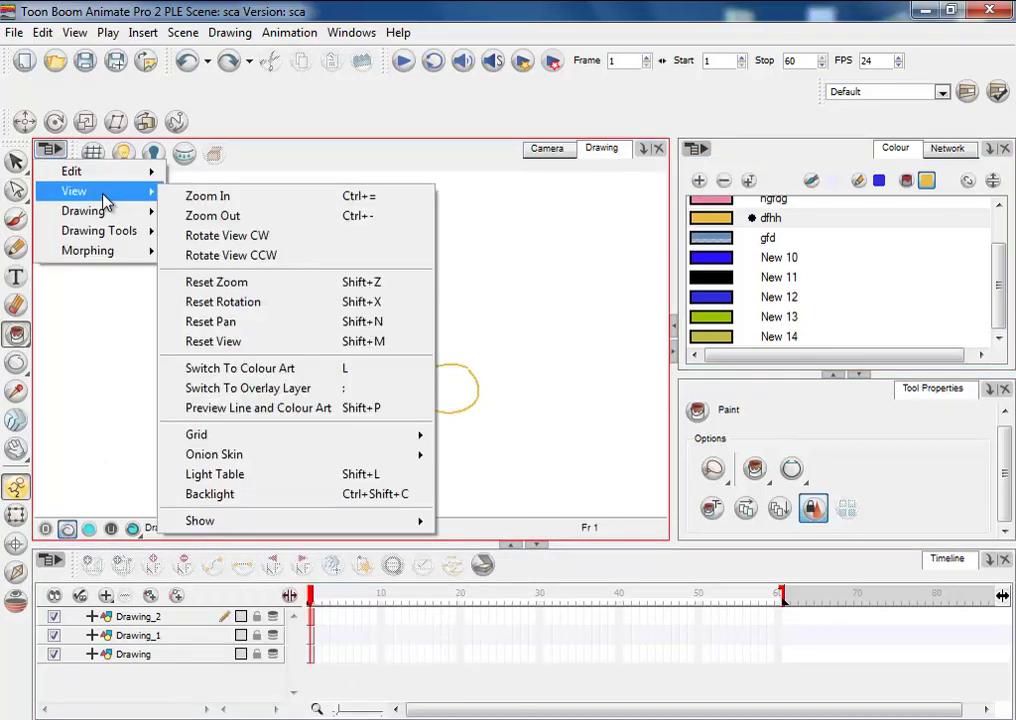
{"action": "mouse_move", "coordinate": [251, 530]}
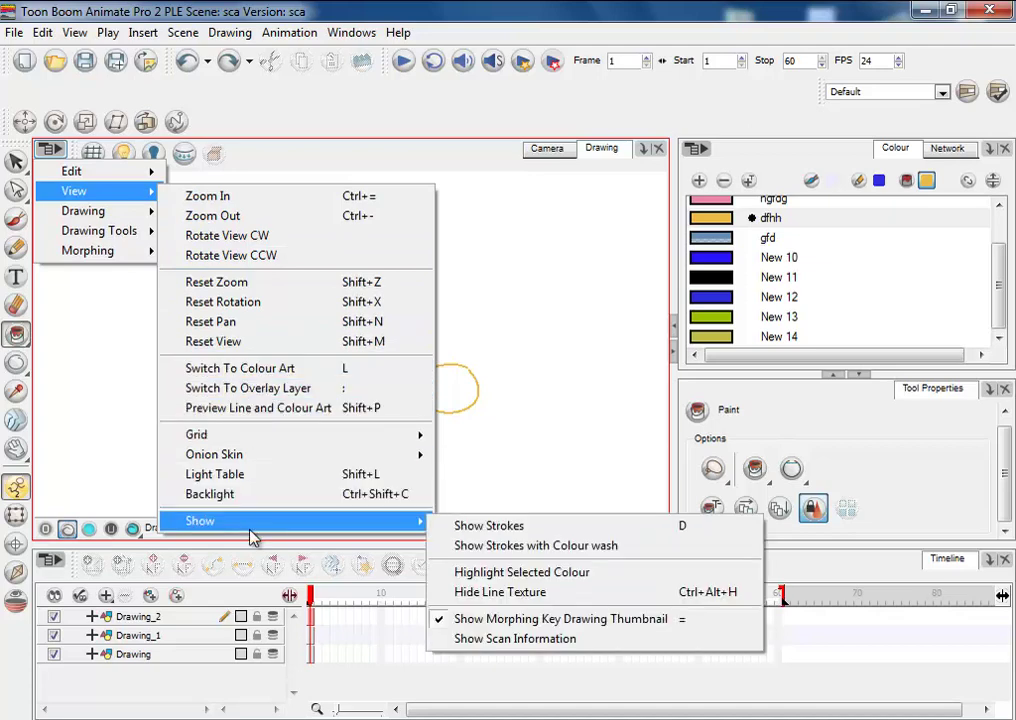
{"action": "left_click", "coordinate": [527, 530]}
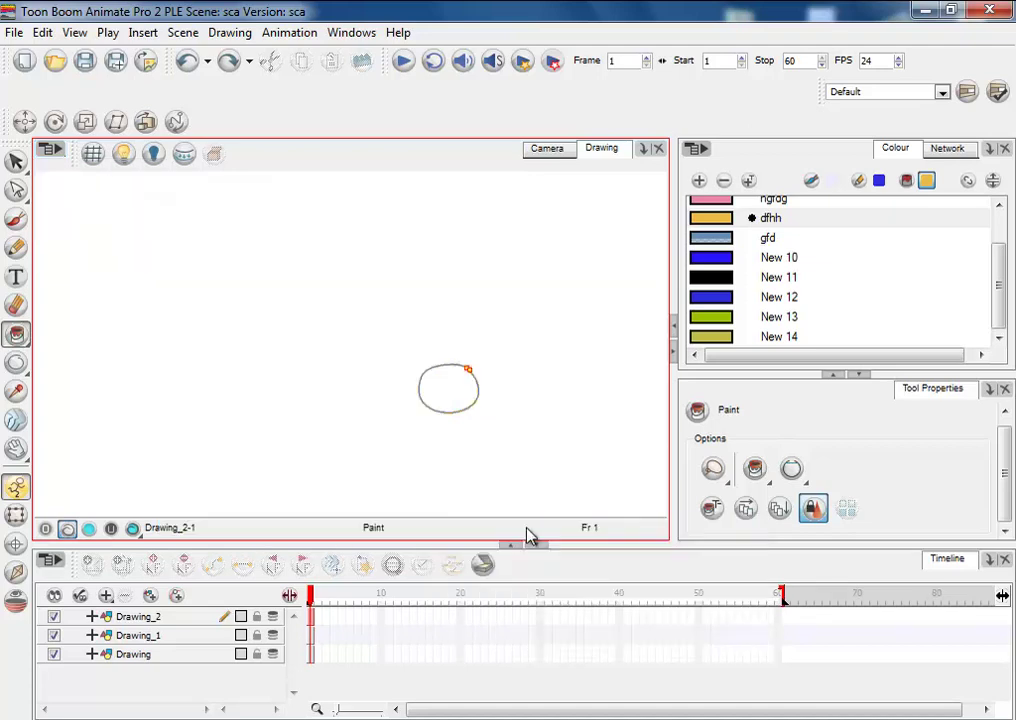
- Inspect the loop's open ends up close with strokes displayed, and hide the strokes again
{"action": "key", "text": "alt+z"}
{"action": "left_click", "coordinate": [459, 411]}
{"action": "left_click", "coordinate": [459, 411]}
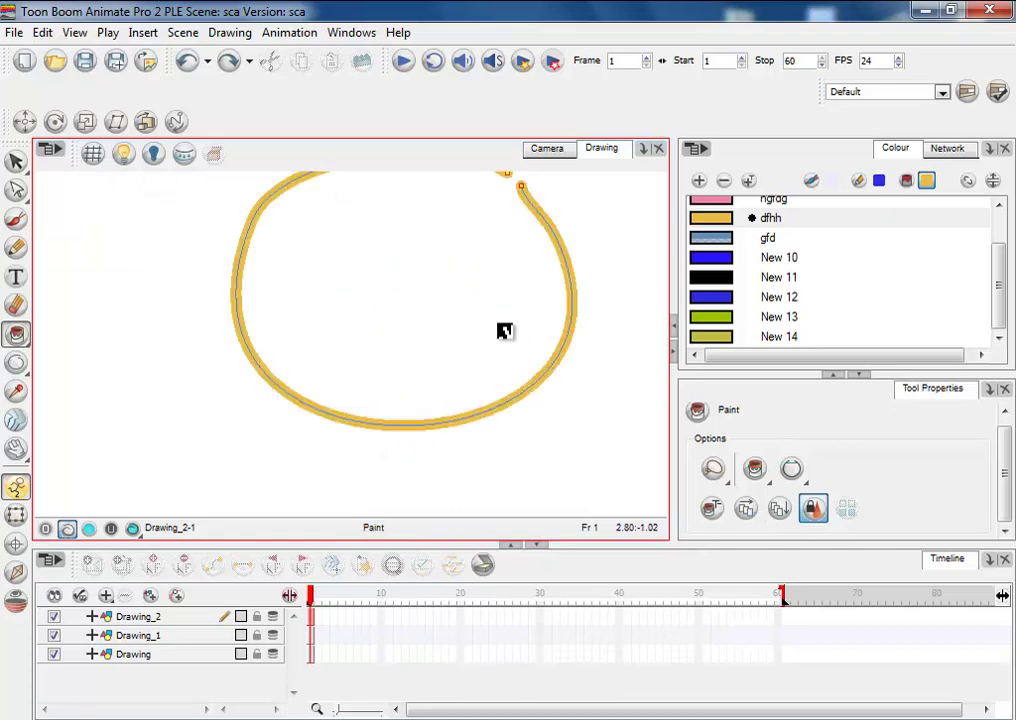
{"action": "scroll", "coordinate": [447, 442], "scroll_direction": "down", "scroll_amount": 2}
{"action": "scroll", "coordinate": [463, 310], "scroll_direction": "up", "scroll_amount": 1}
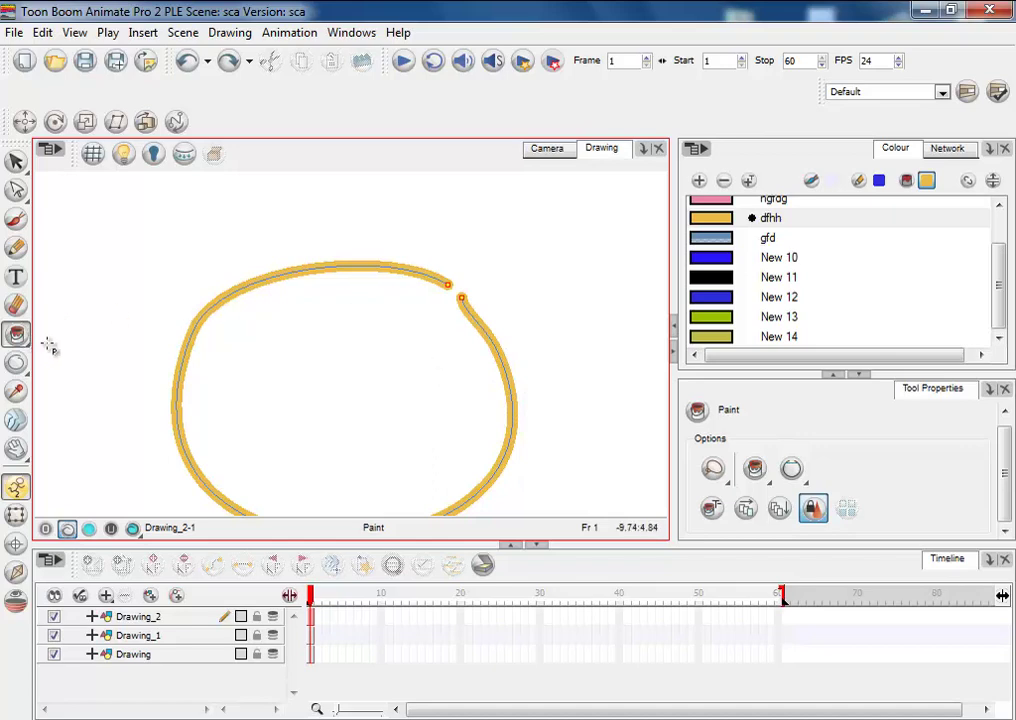
{"action": "left_click", "coordinate": [73, 370]}
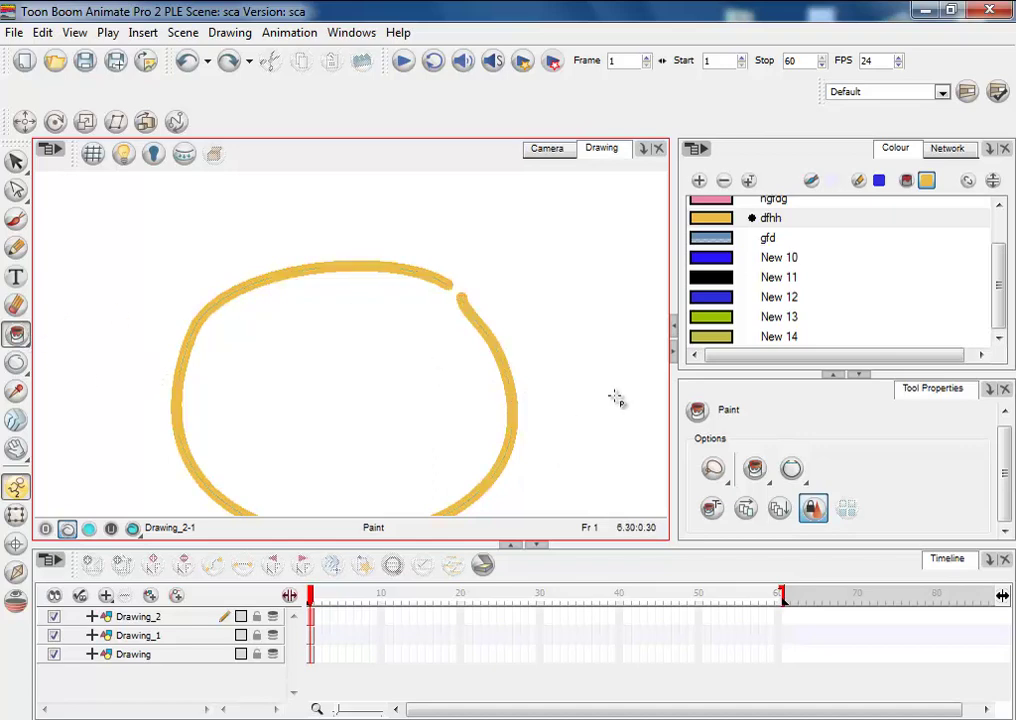